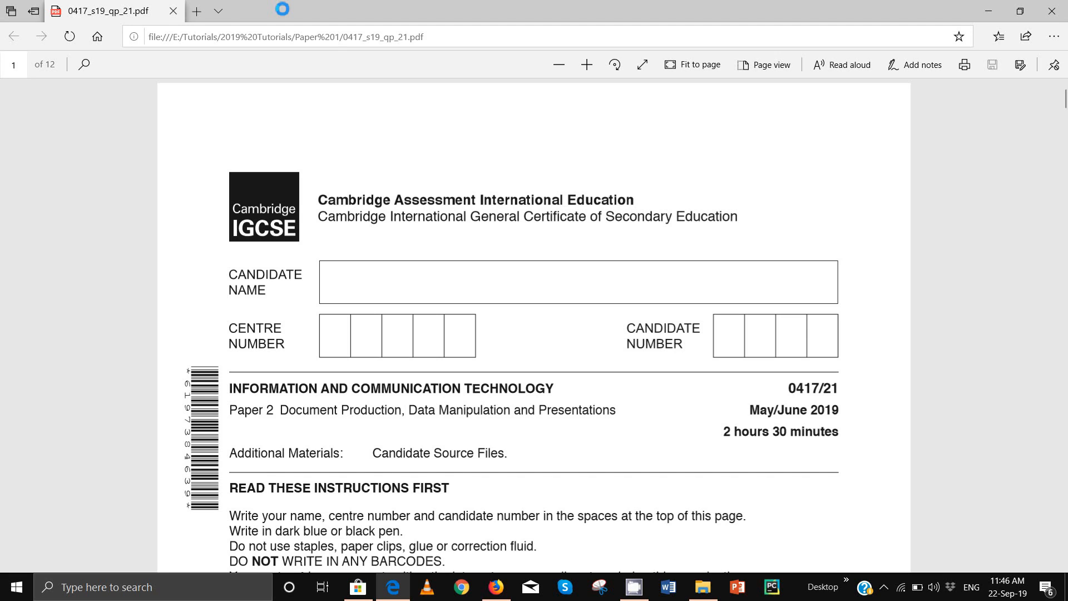
Step: Scroll the exam paper PDF to page 2 to read the Task 1 evidence-document instructions
scroll(660, 286, down, 15)
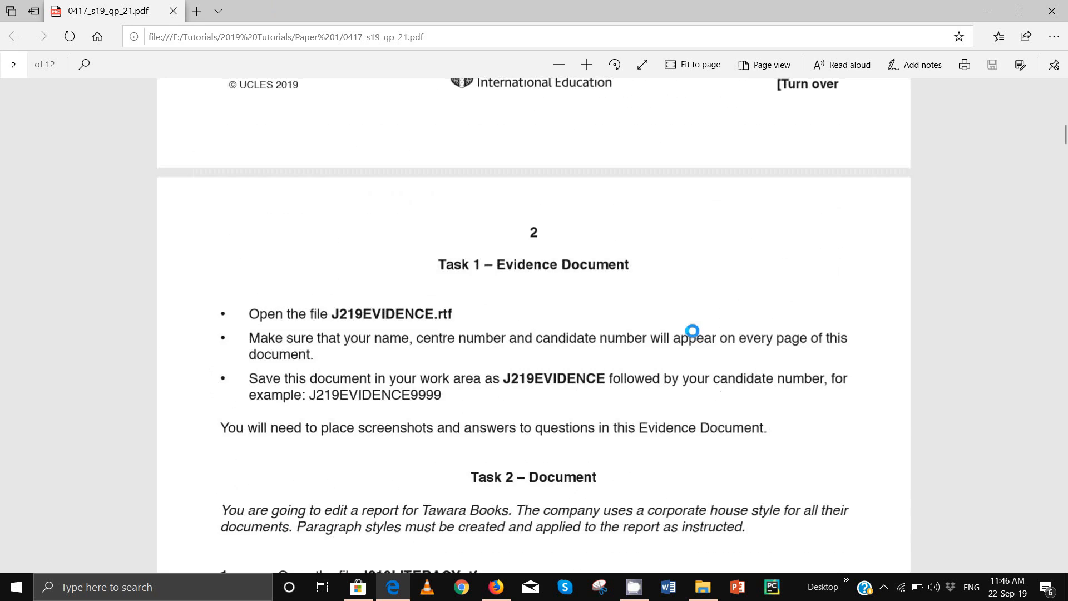
scroll(692, 331, down, 2)
scroll(692, 331, up, 1)
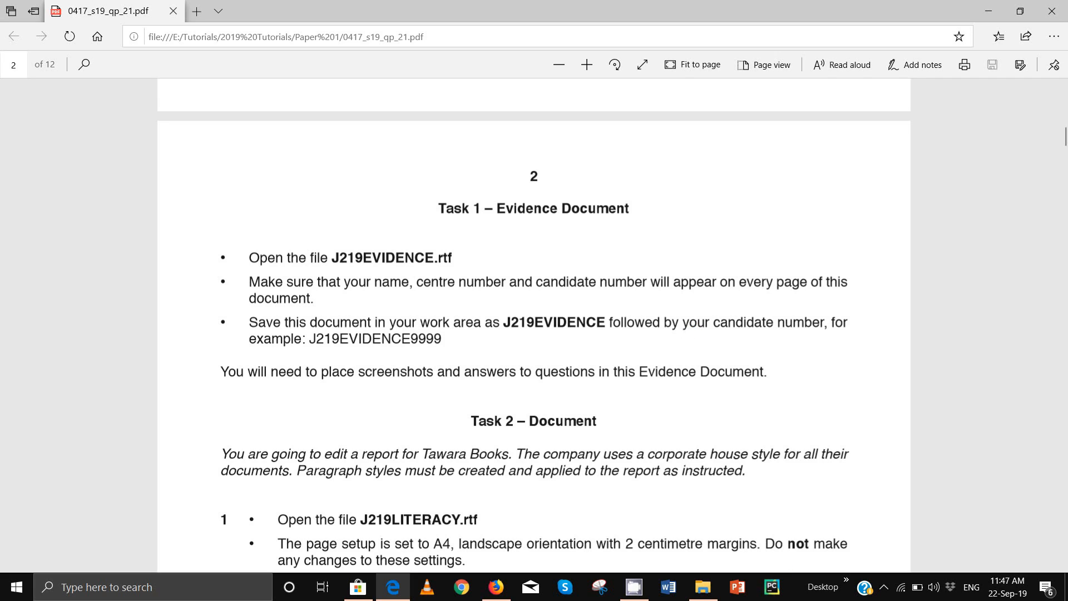
Step: Open J219EVIDENCE from the 0417_s19_sf_21 folder in Word
mouse_move(703, 587)
click(689, 529)
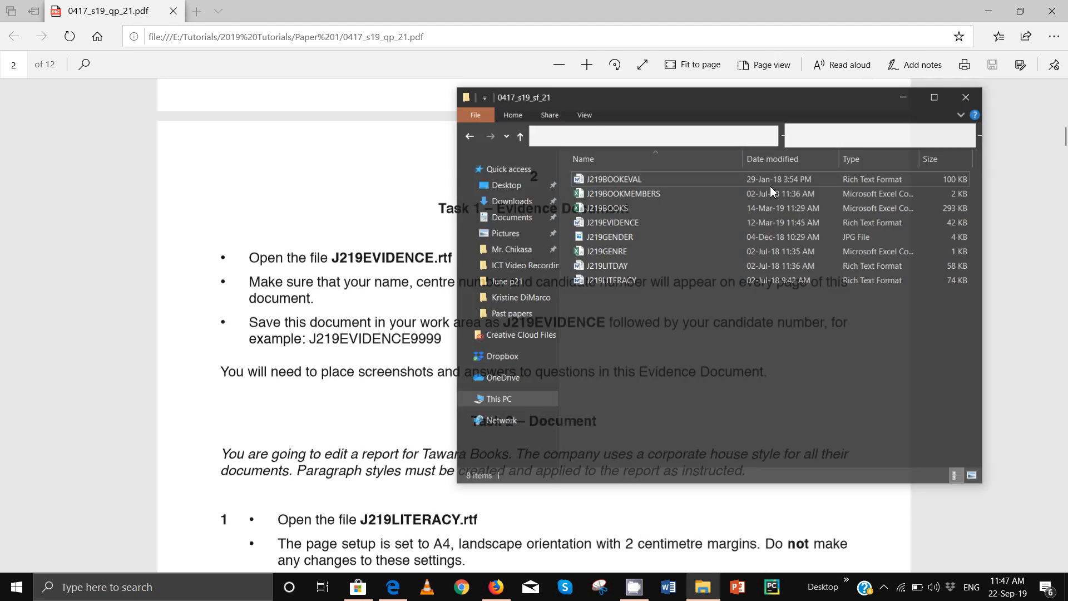
double_click(637, 203)
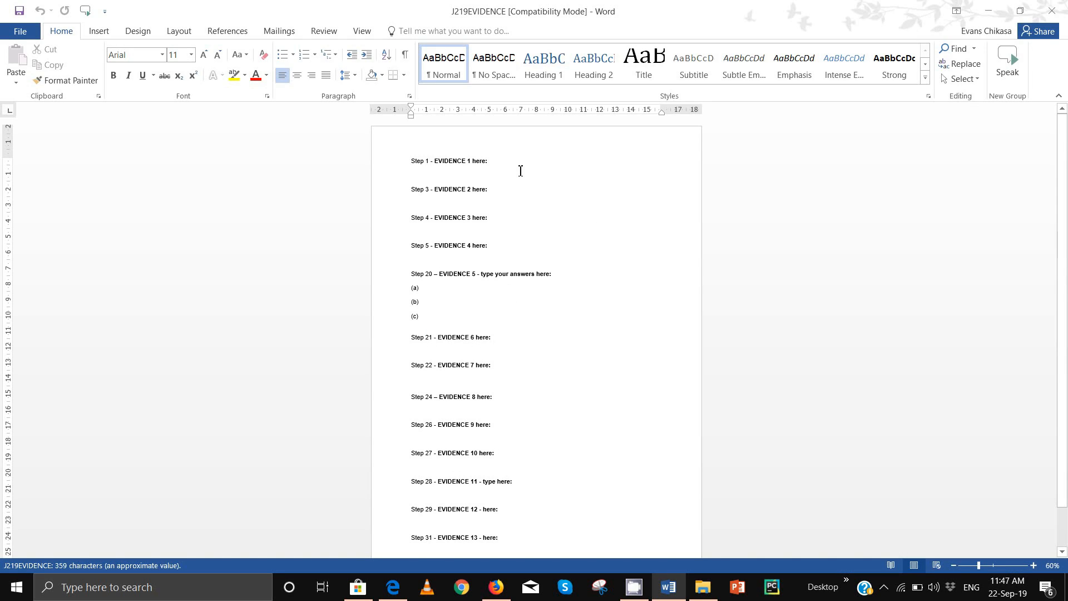
scroll(472, 230, up, 6)
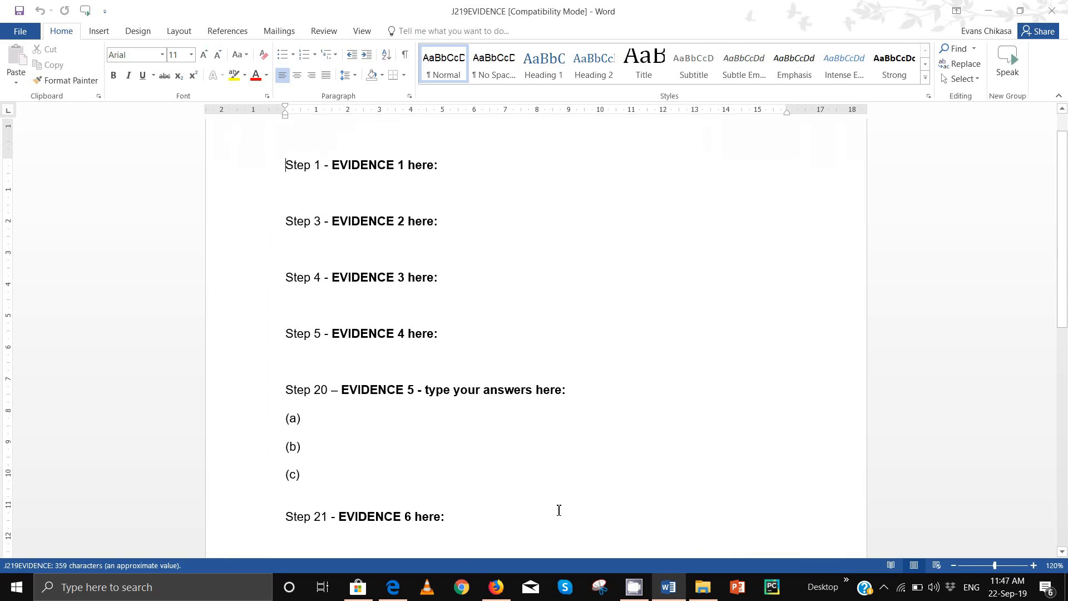
Step: Check the exam paper, then return to J219EVIDENCE and show the Insert ribbon
mouse_move(393, 587)
click(388, 548)
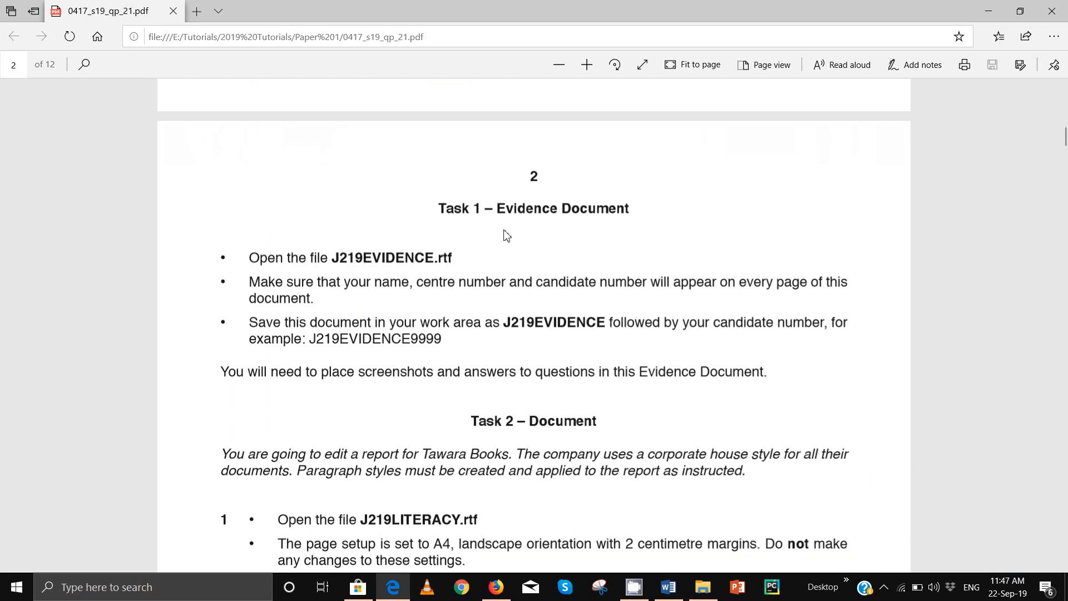
mouse_move(705, 594)
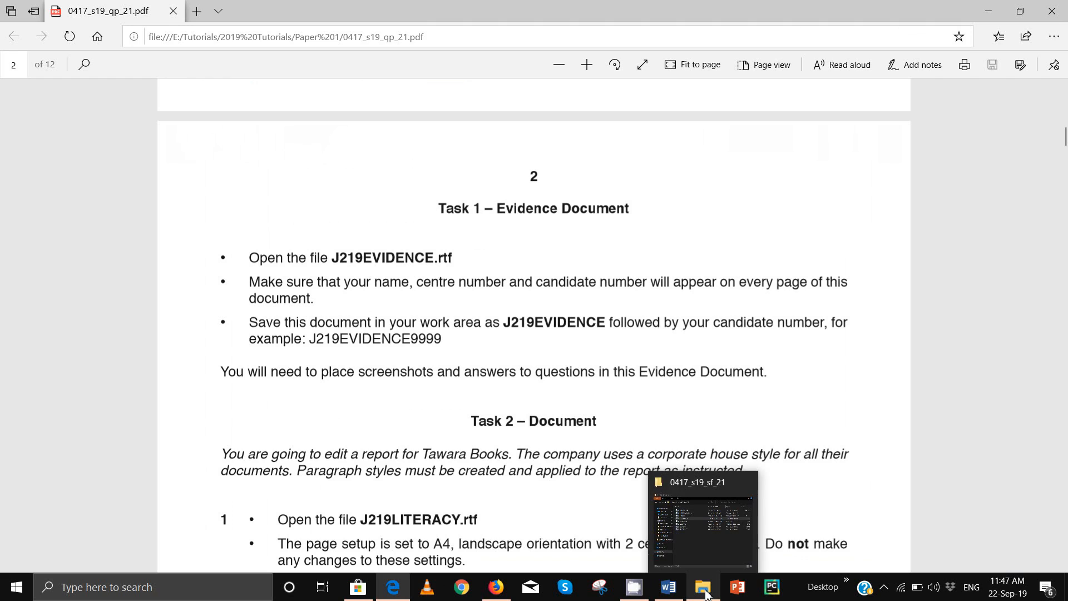
mouse_move(669, 590)
click(670, 533)
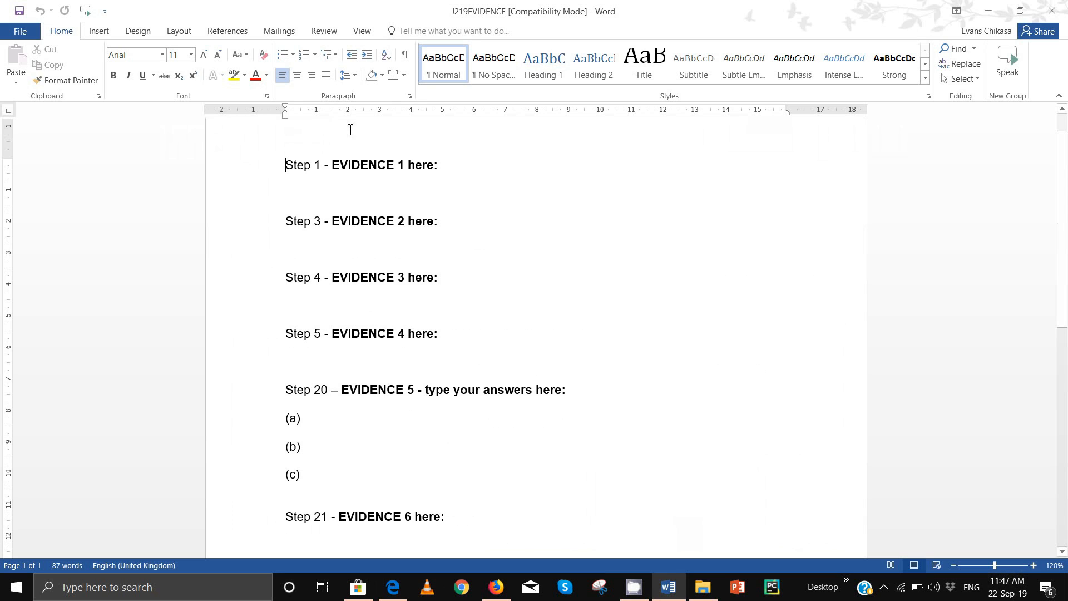
click(95, 31)
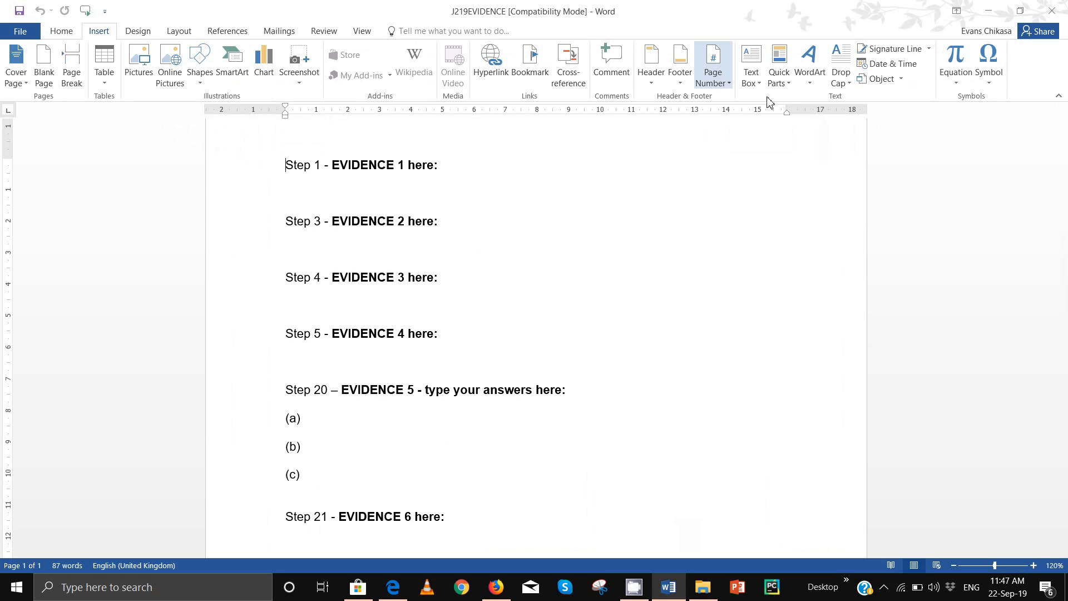
Step: Add a Blank (Three Columns) header holding the candidate's name, centre number and candidate number
click(649, 87)
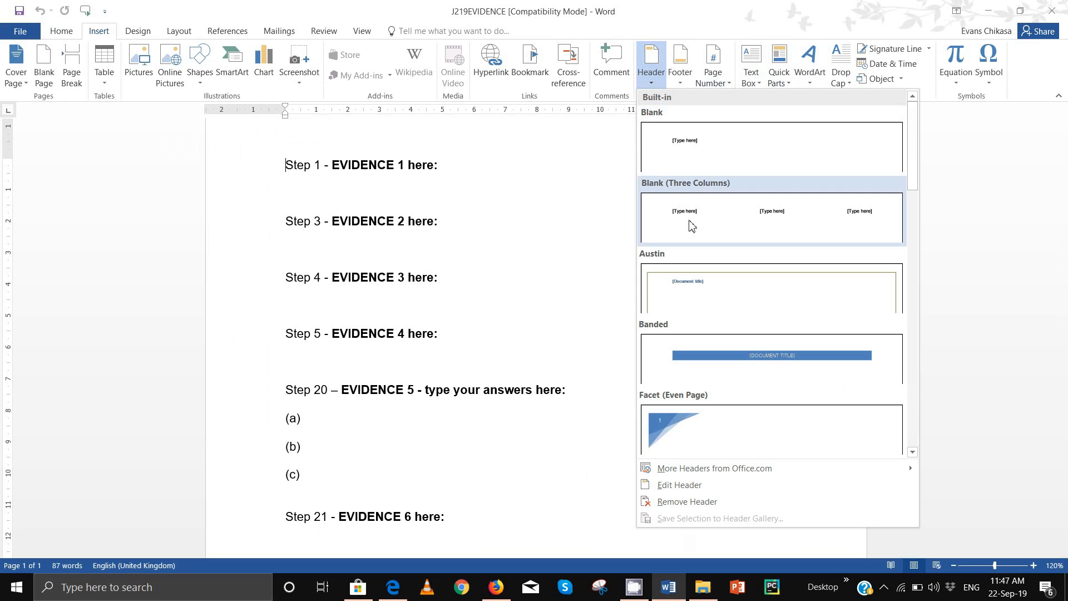
click(692, 225)
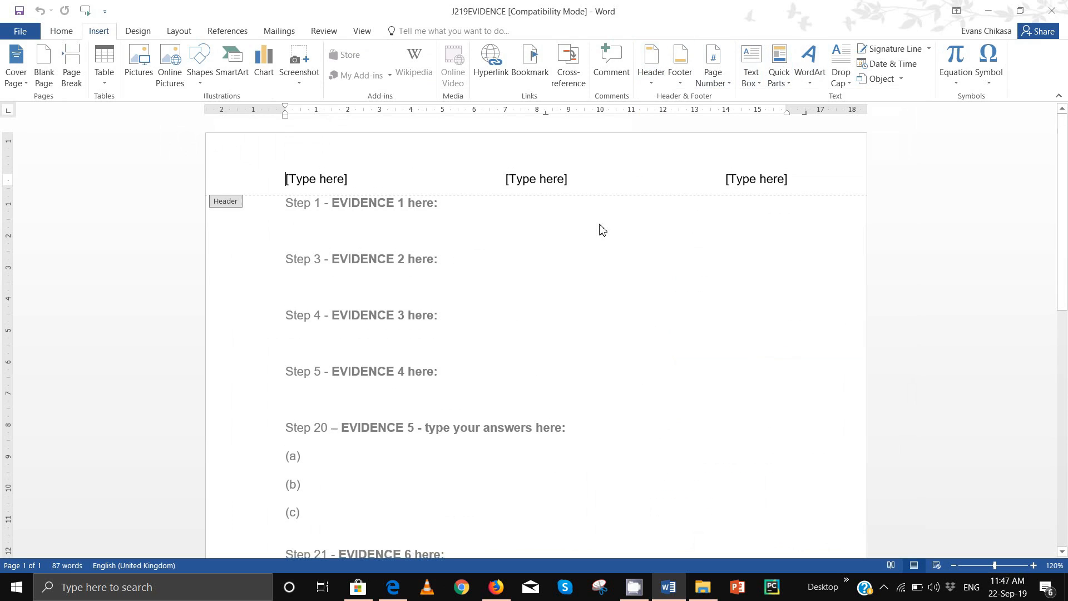
click(342, 173)
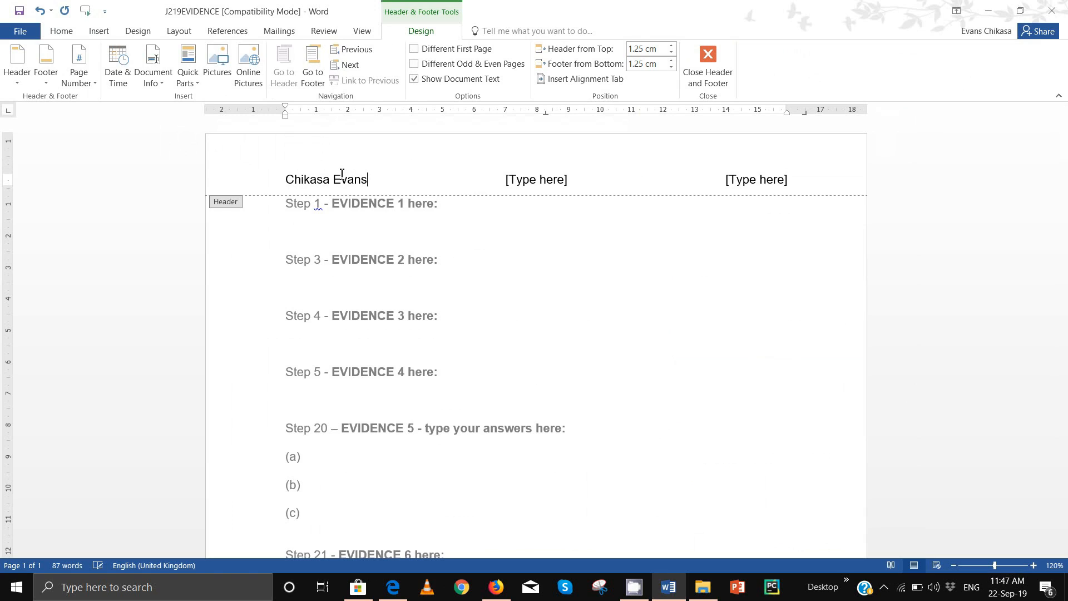
click(553, 171)
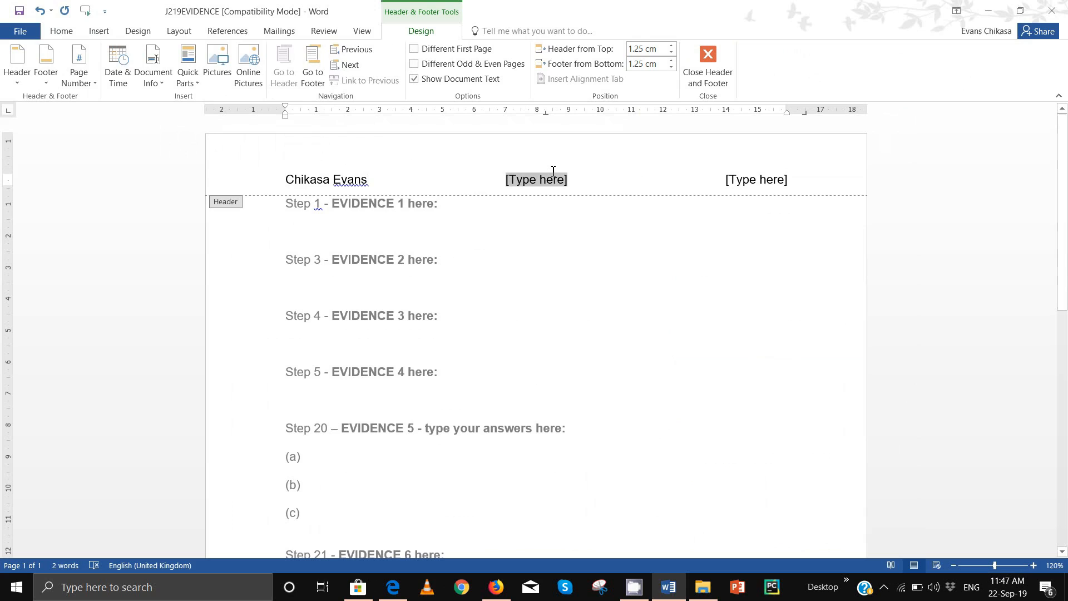
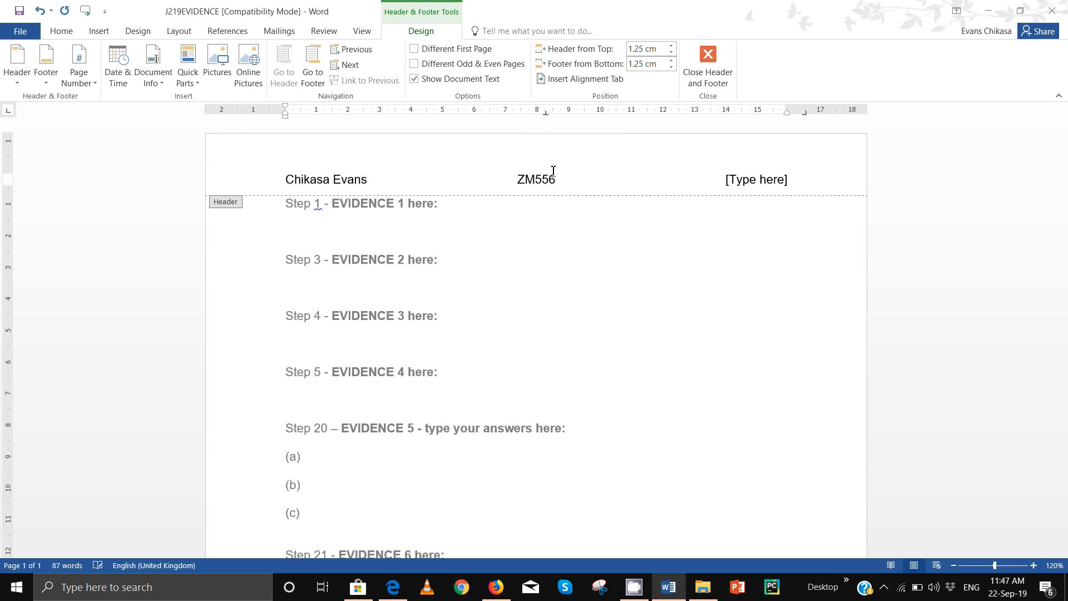
click(748, 176)
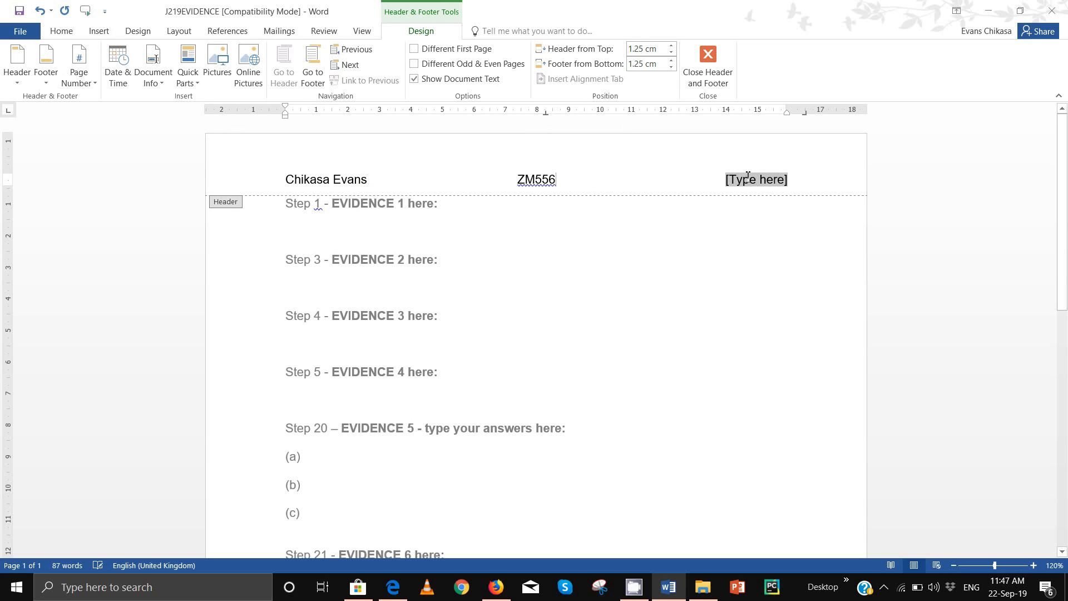
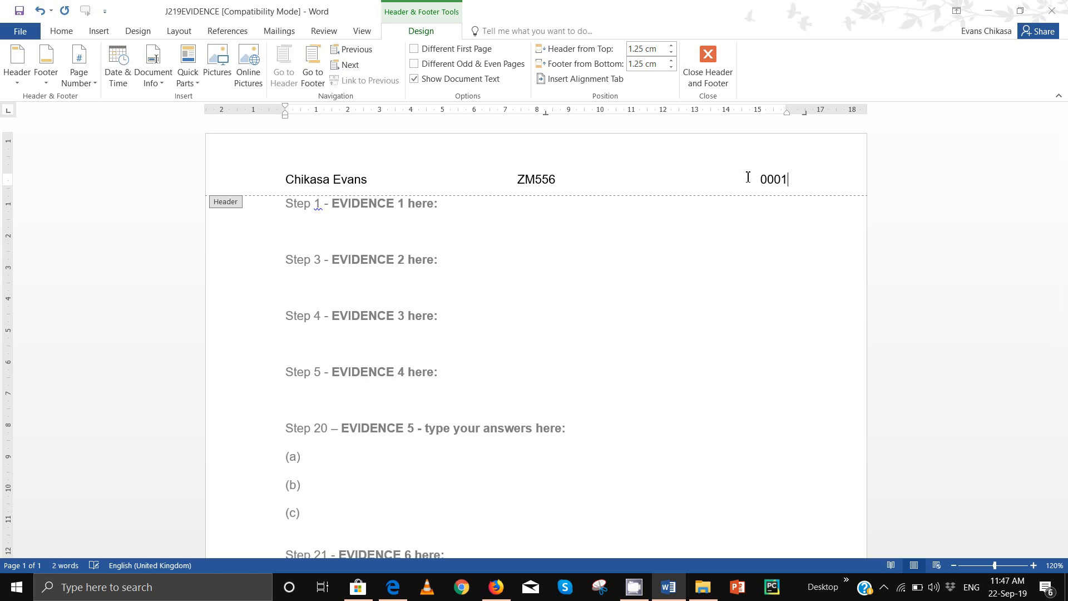
double_click(631, 290)
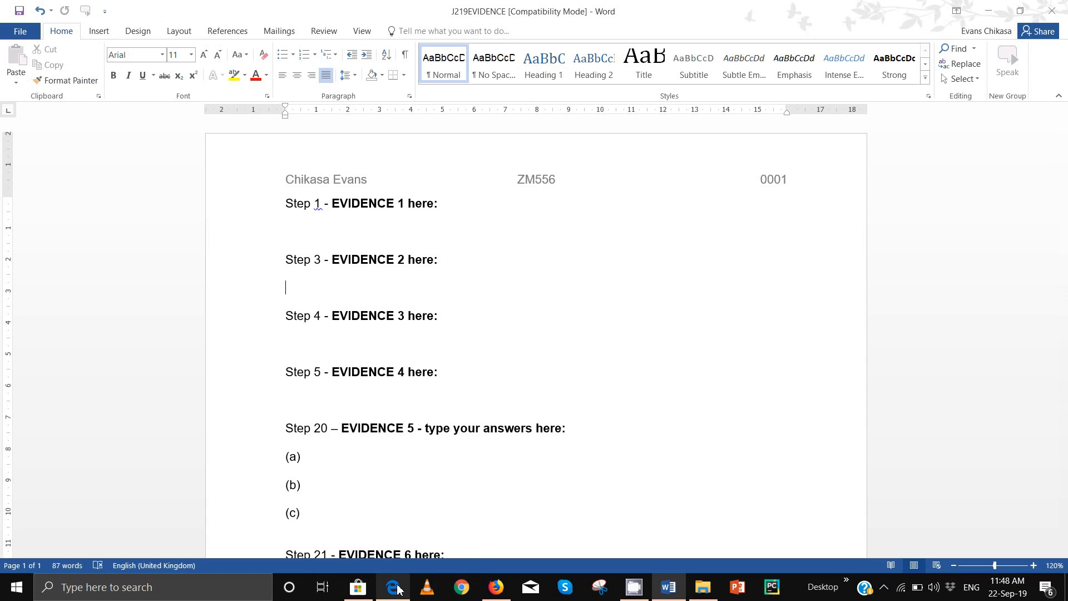
Step: Check the exam paper, then bring the evidence document back to the front
mouse_move(396, 587)
click(394, 534)
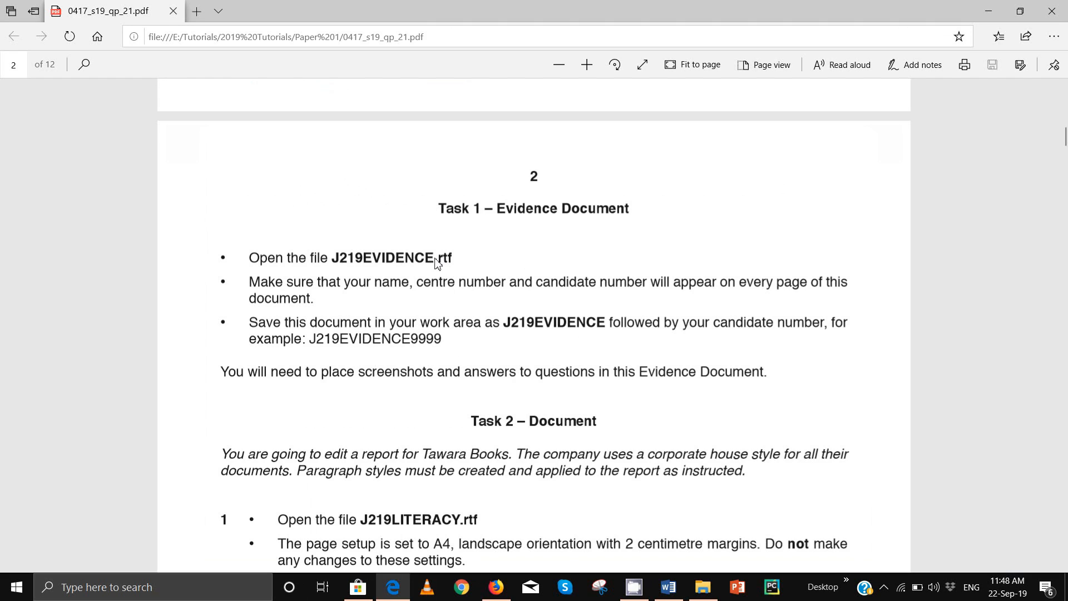
click(682, 592)
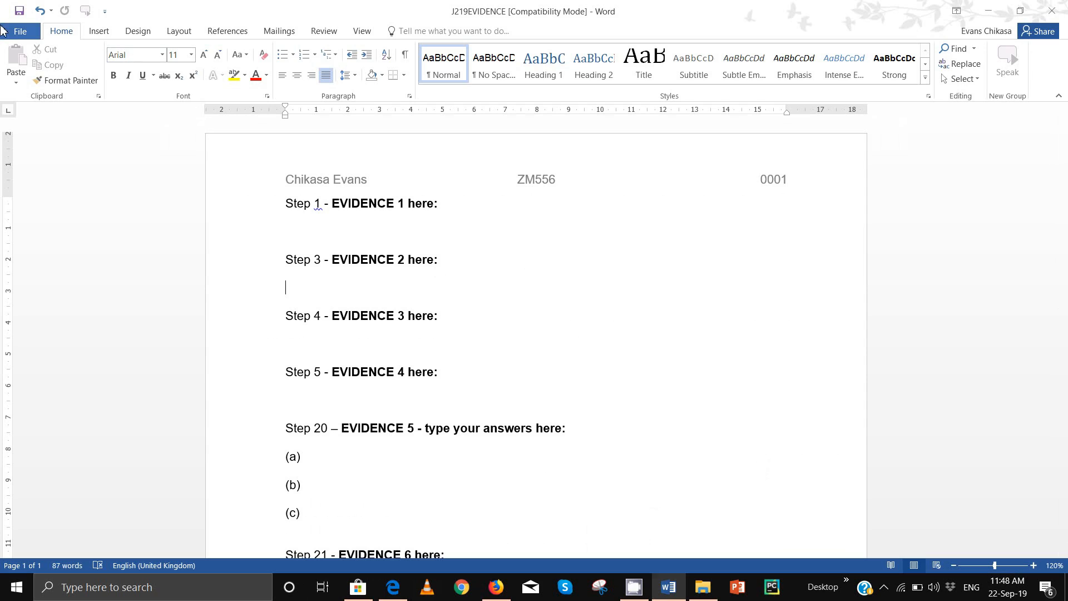
Step: Save it as Word Document J219EVIDENCE0001 in the current folder, accepting the format upgrade
click(16, 31)
click(48, 153)
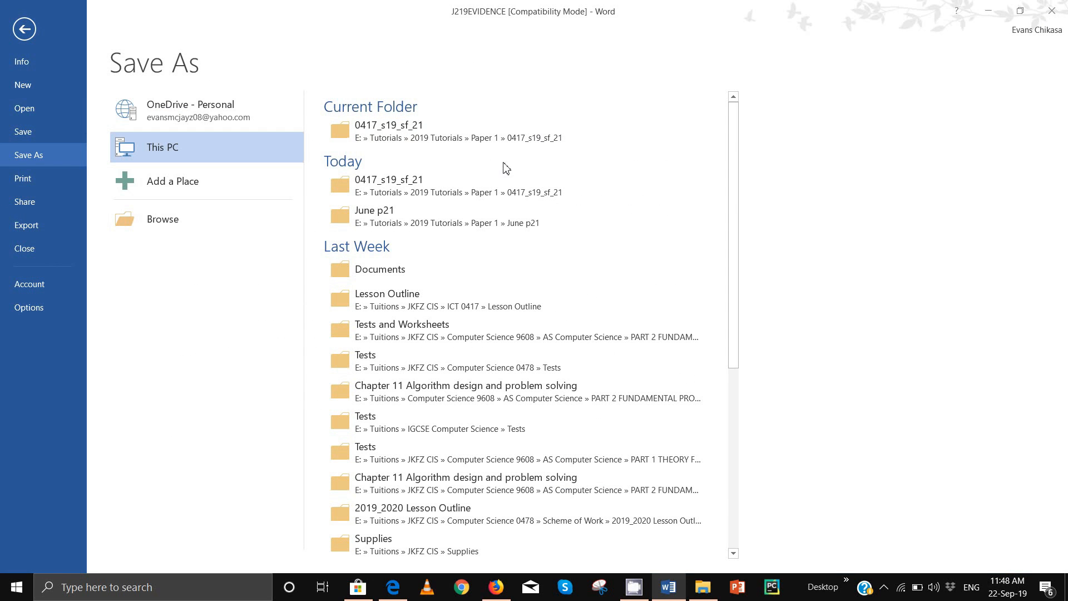
click(431, 143)
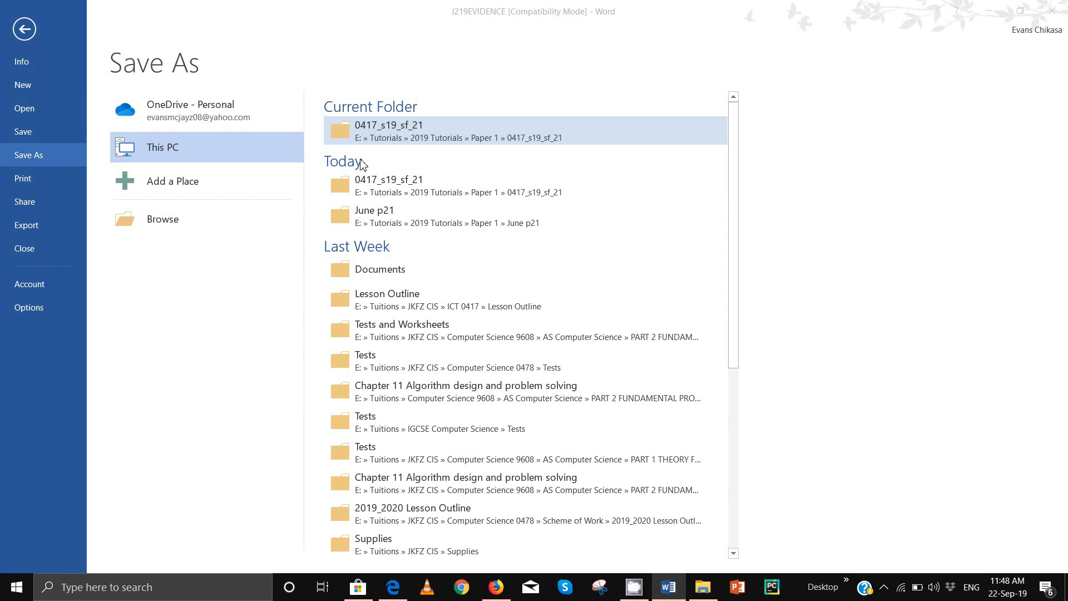
click(170, 235)
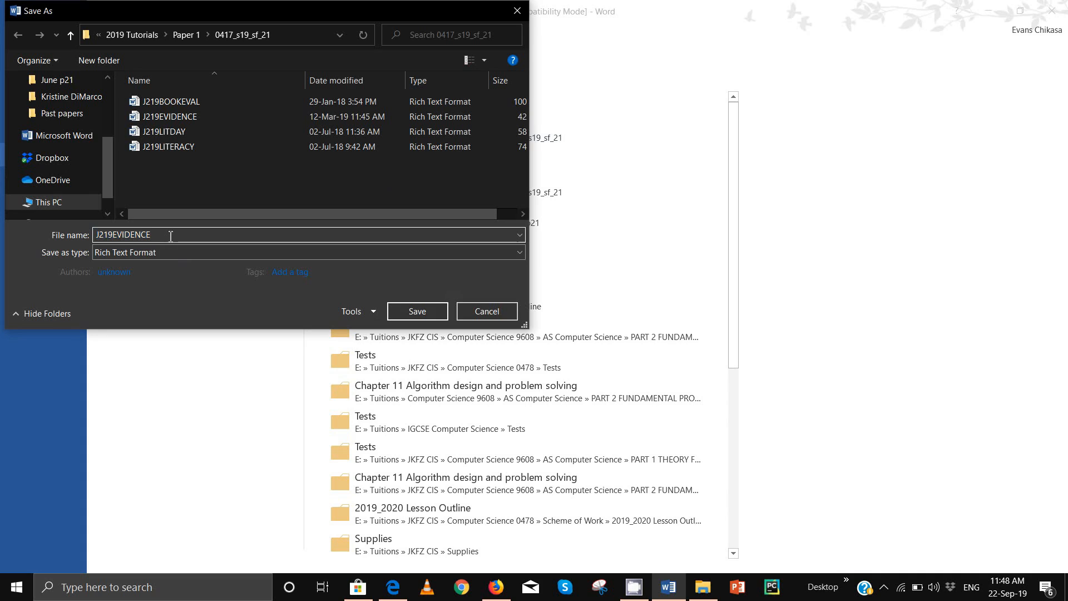
text(0001)
click(148, 257)
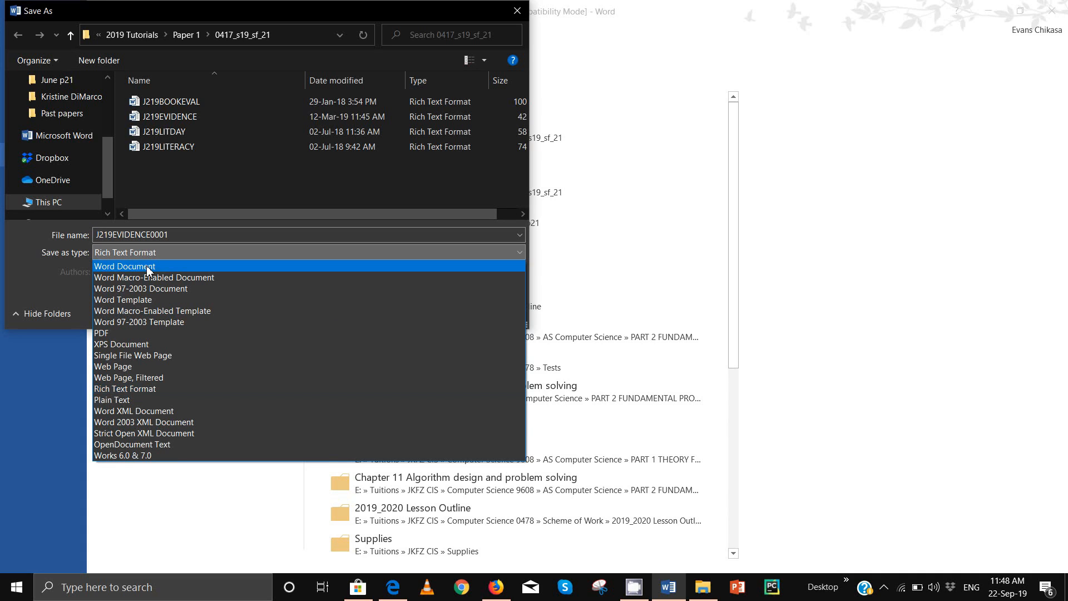
click(146, 266)
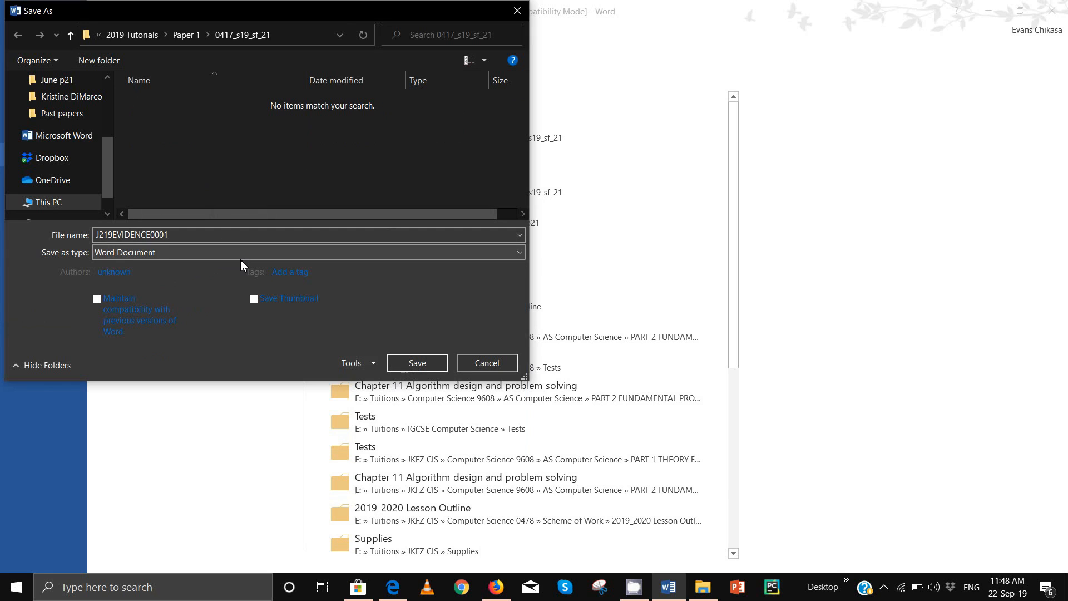
click(426, 363)
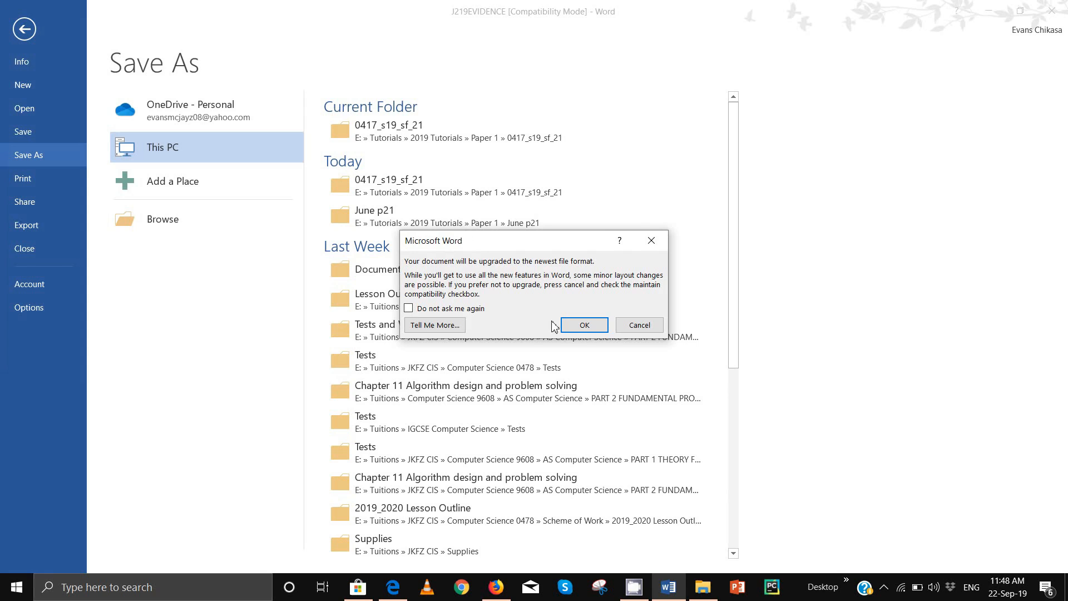
click(582, 326)
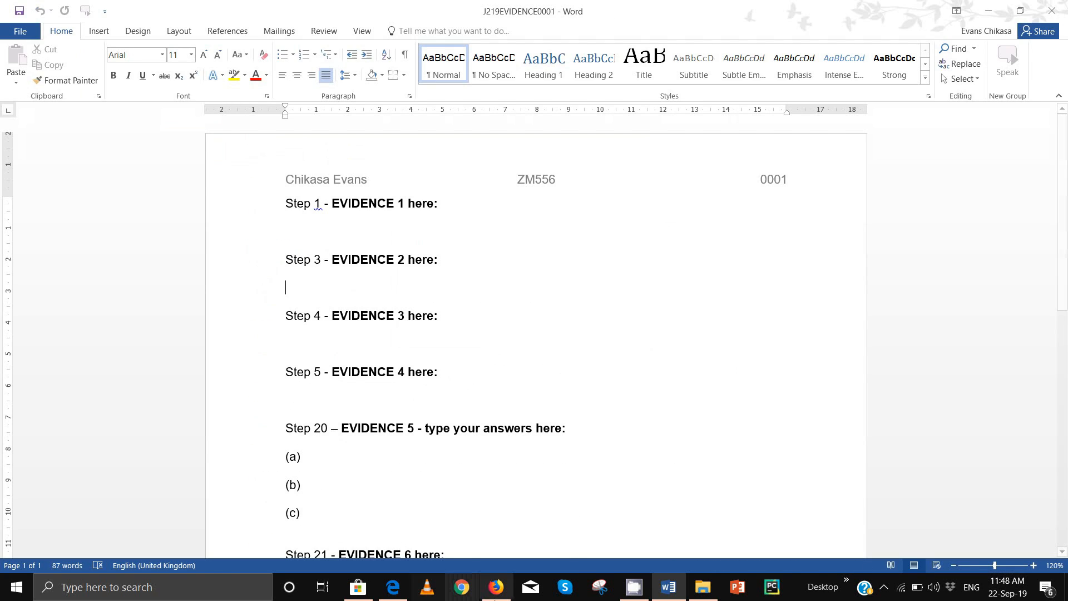
Step: Read the Task 2 instructions, open J219LITERACY in Word, and return to the exam paper
mouse_move(393, 586)
click(468, 523)
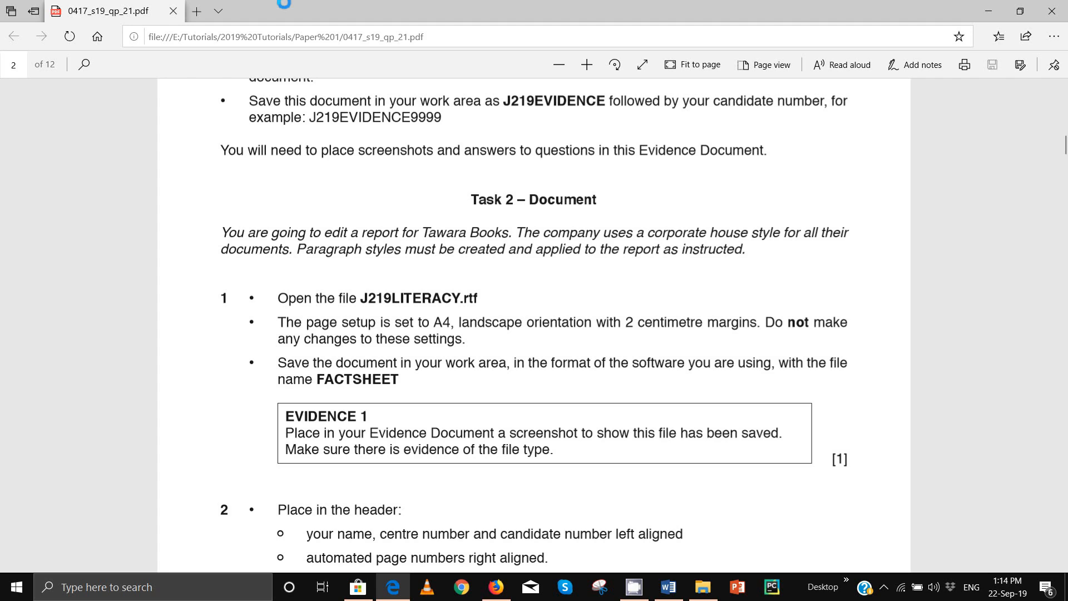
mouse_move(703, 586)
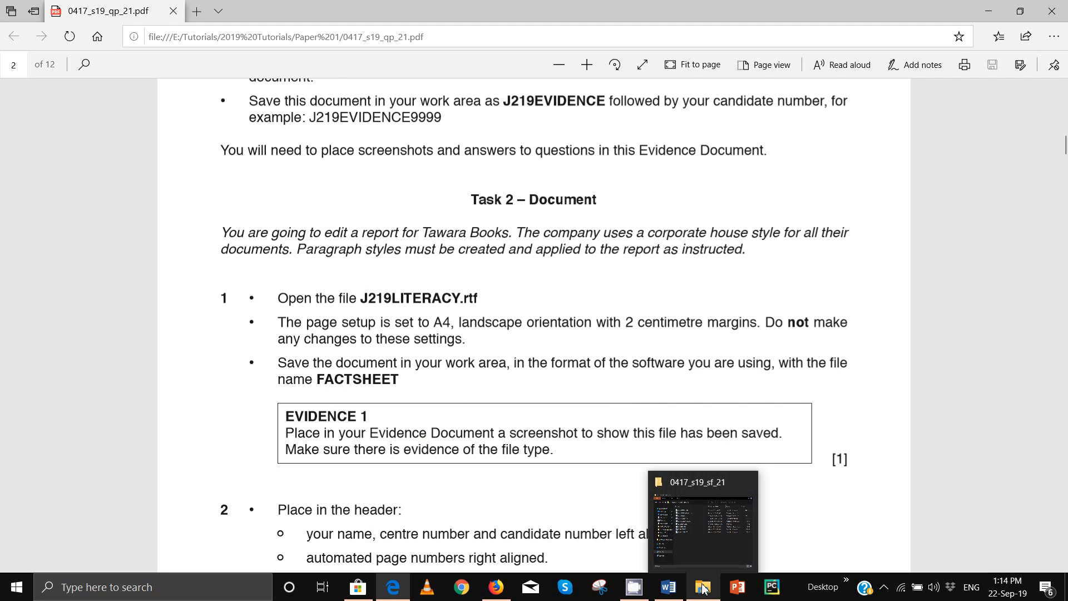
click(715, 515)
click(612, 279)
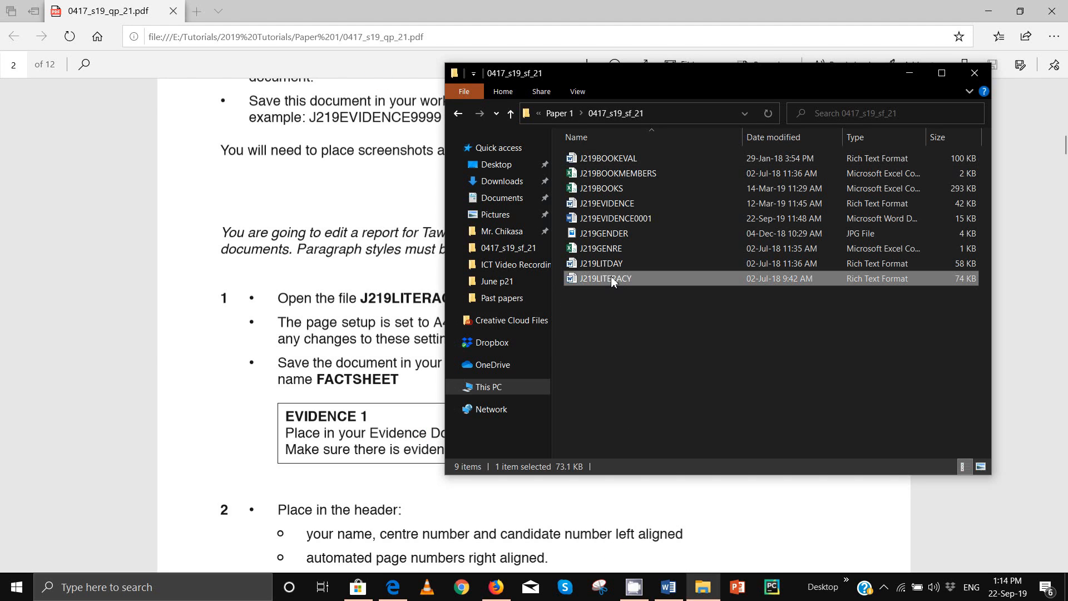
double_click(612, 278)
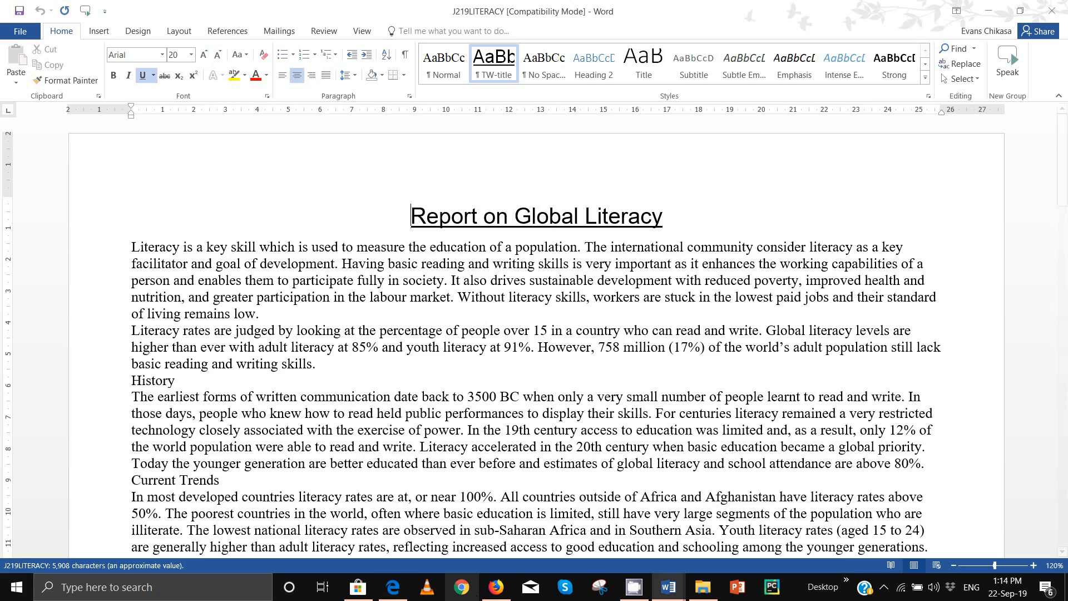
click(428, 520)
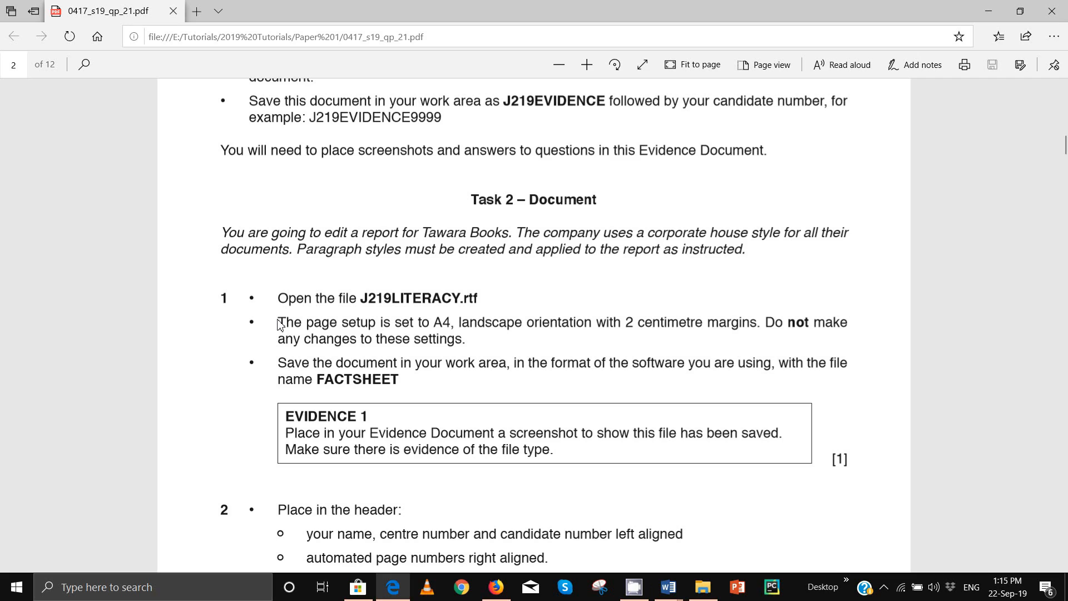
Step: Select the page-setup bullet and try the PDF highlighter annotation tool
drag(279, 324, 476, 341)
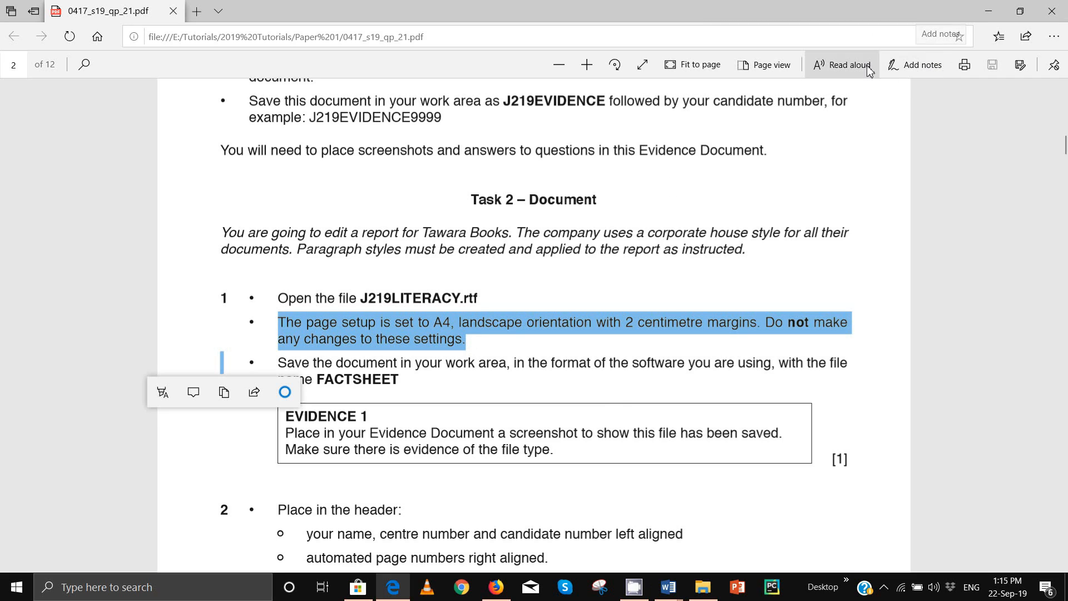
click(916, 66)
click(955, 46)
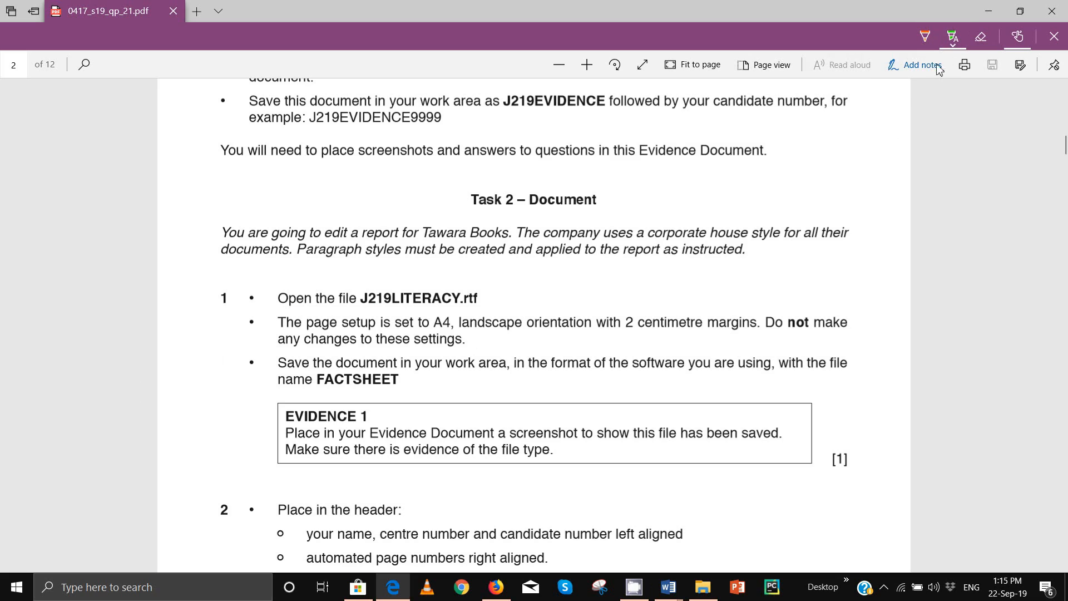
click(927, 68)
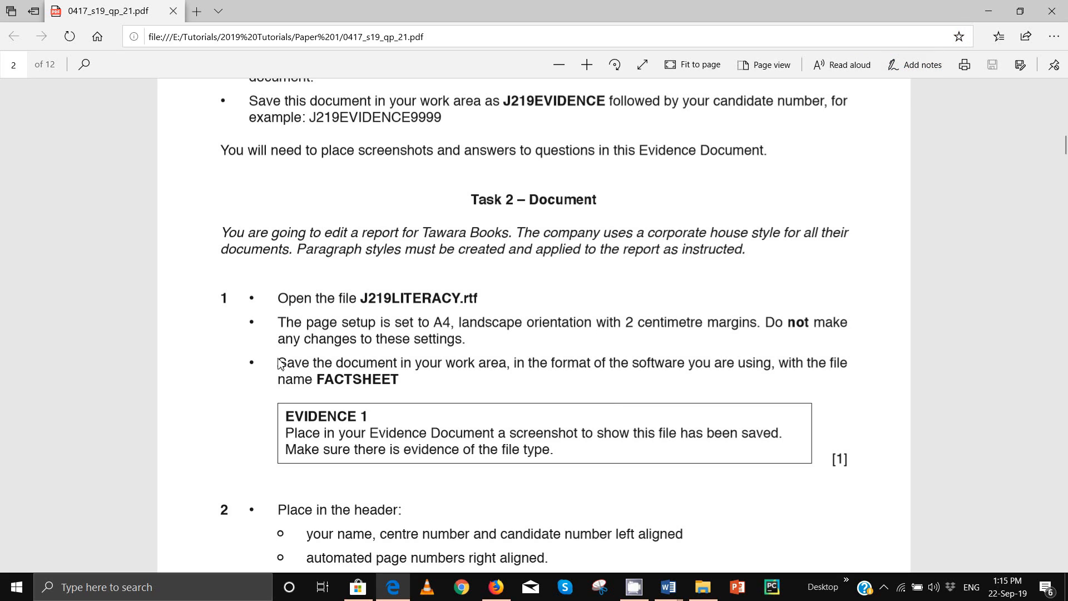
Step: Highlight the page-setup bullet in light blue
drag(284, 325, 468, 341)
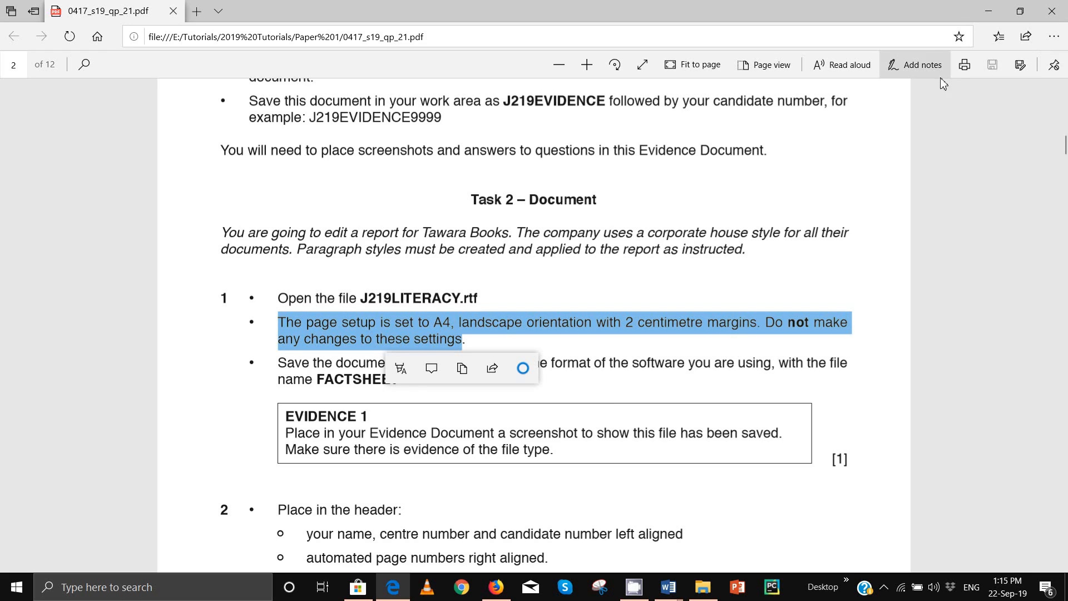
click(926, 70)
click(953, 45)
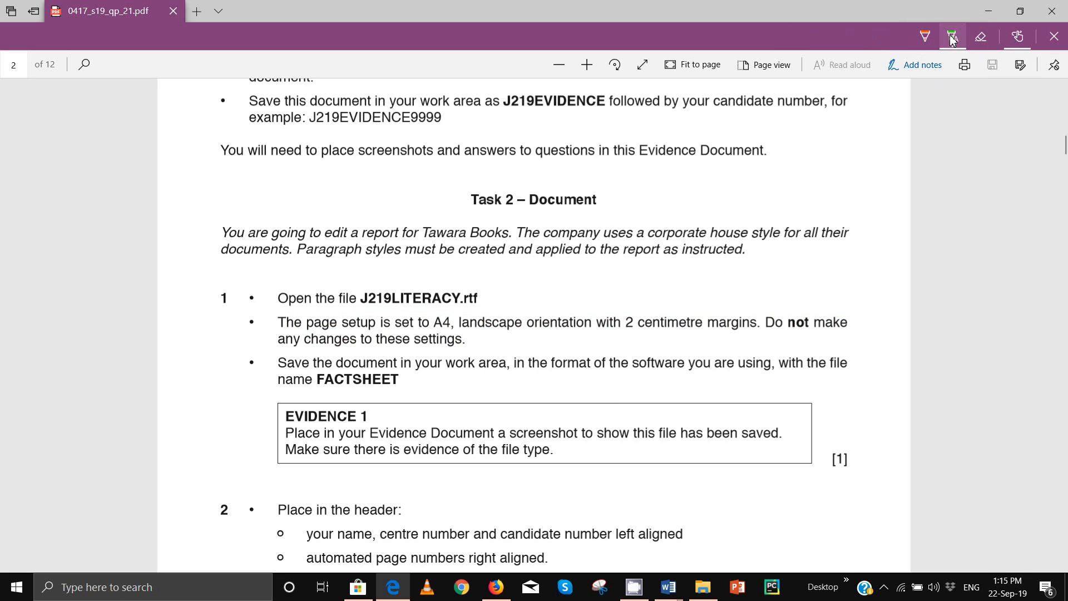
click(954, 45)
click(973, 105)
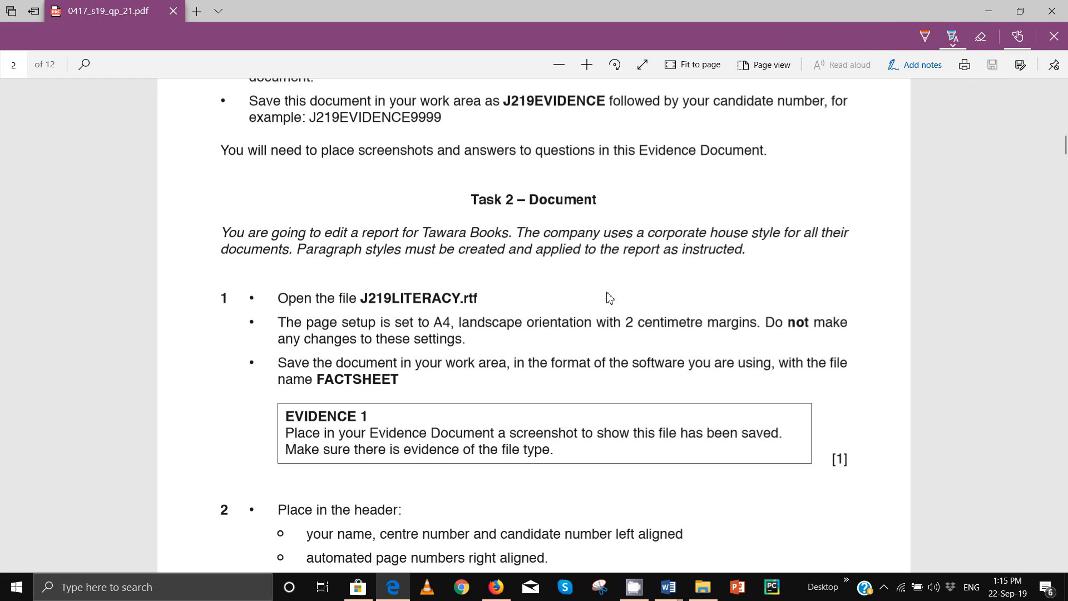
drag(281, 332, 471, 343)
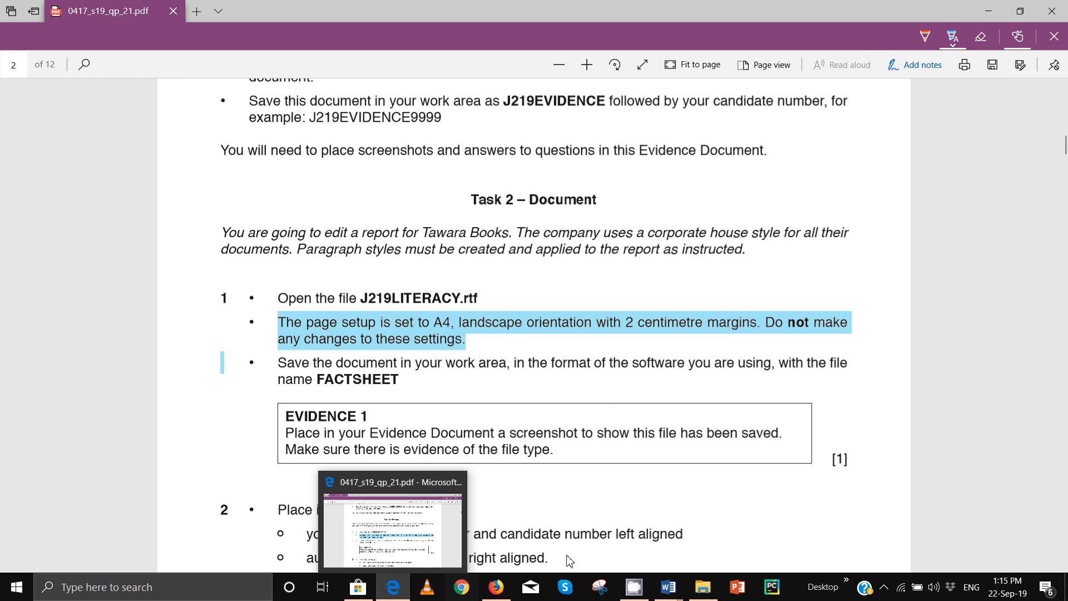
Step: Confirm the report's page setup is A4 landscape with 2 cm margins, then highlight the save-as-FACTSHEET bullet
mouse_move(671, 592)
click(704, 536)
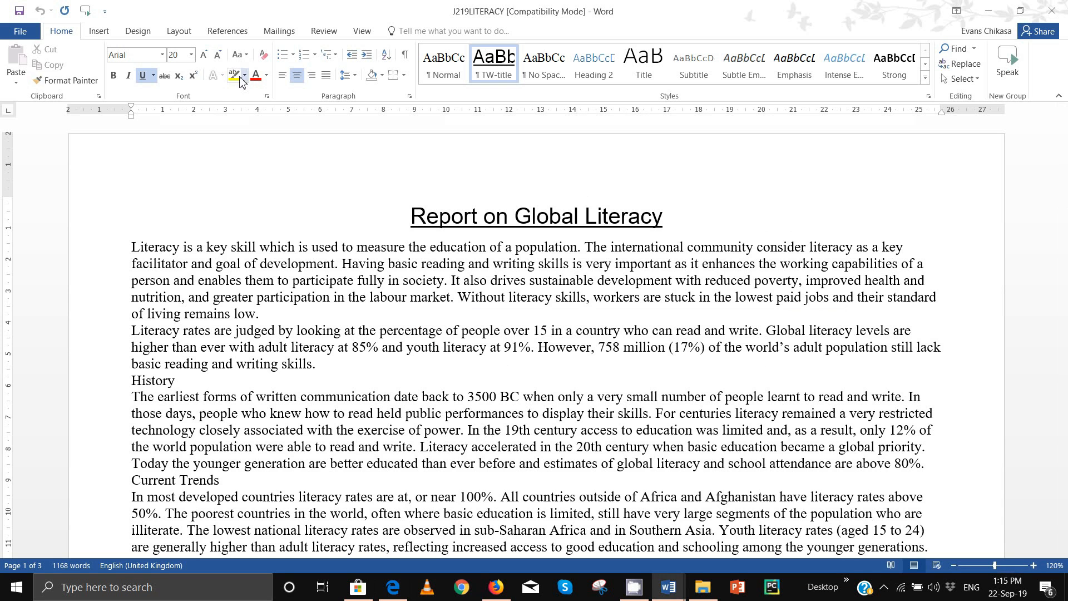
click(182, 32)
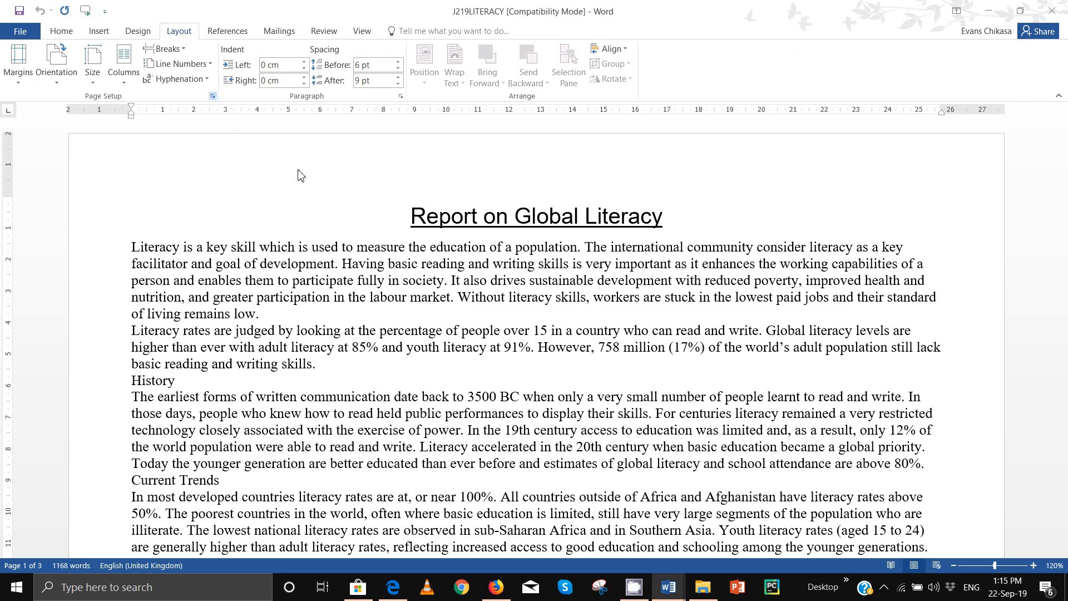
click(213, 96)
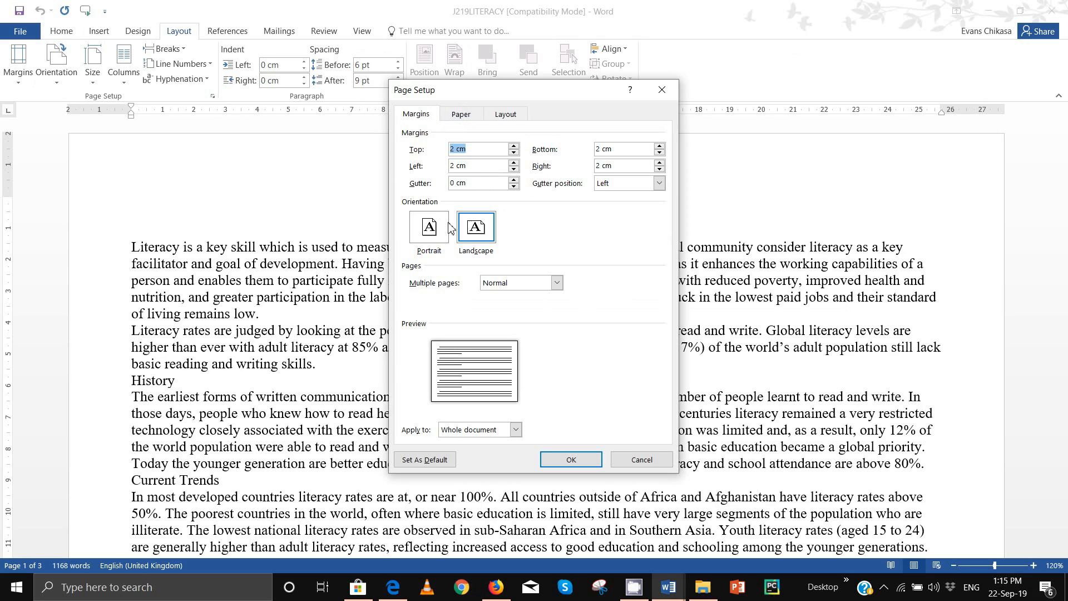
click(460, 114)
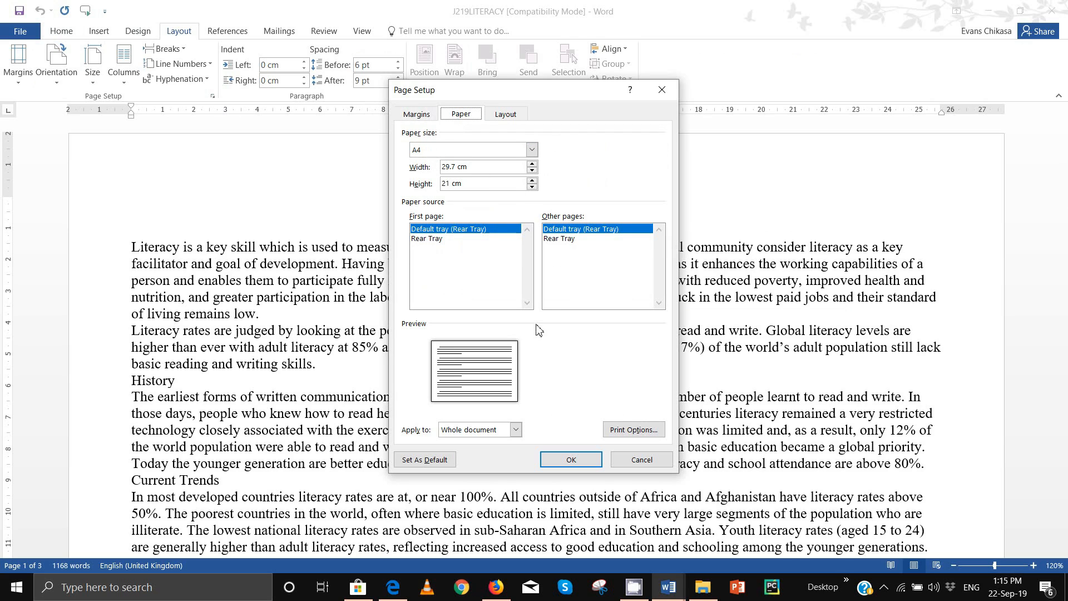
click(641, 459)
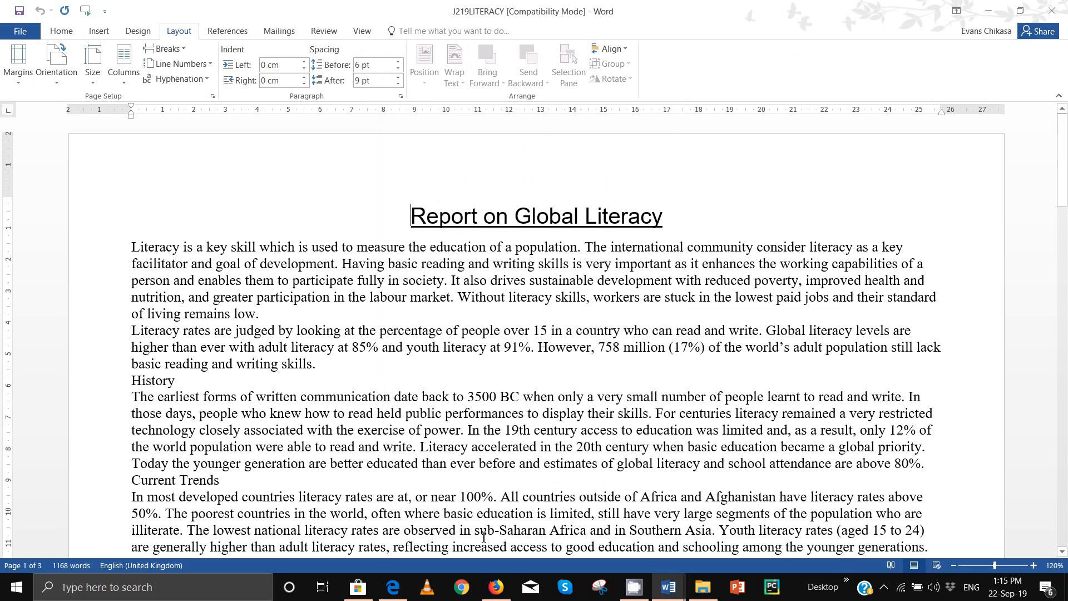
click(405, 592)
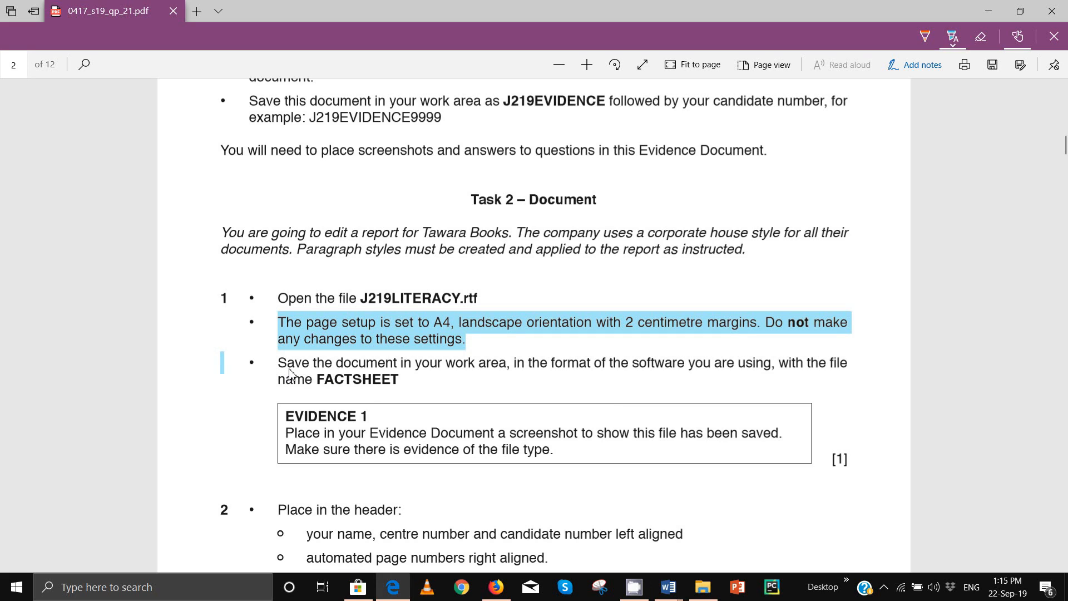
drag(283, 370, 407, 423)
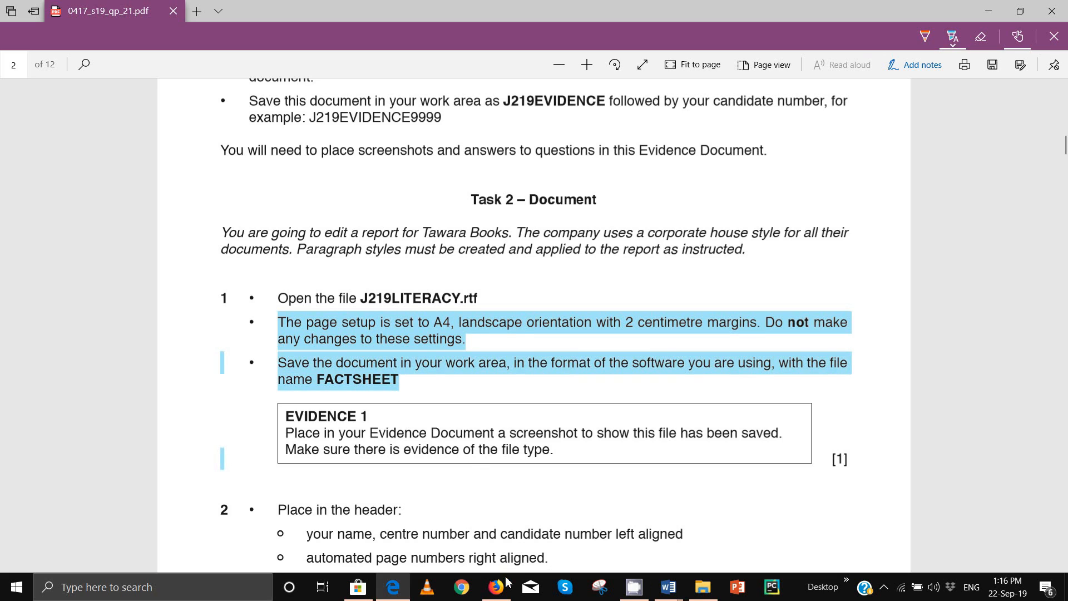
Step: Save the report as Word Document FACTSHEET in the 0417_s19_sf_21 folder, accepting the upgrade
mouse_move(668, 586)
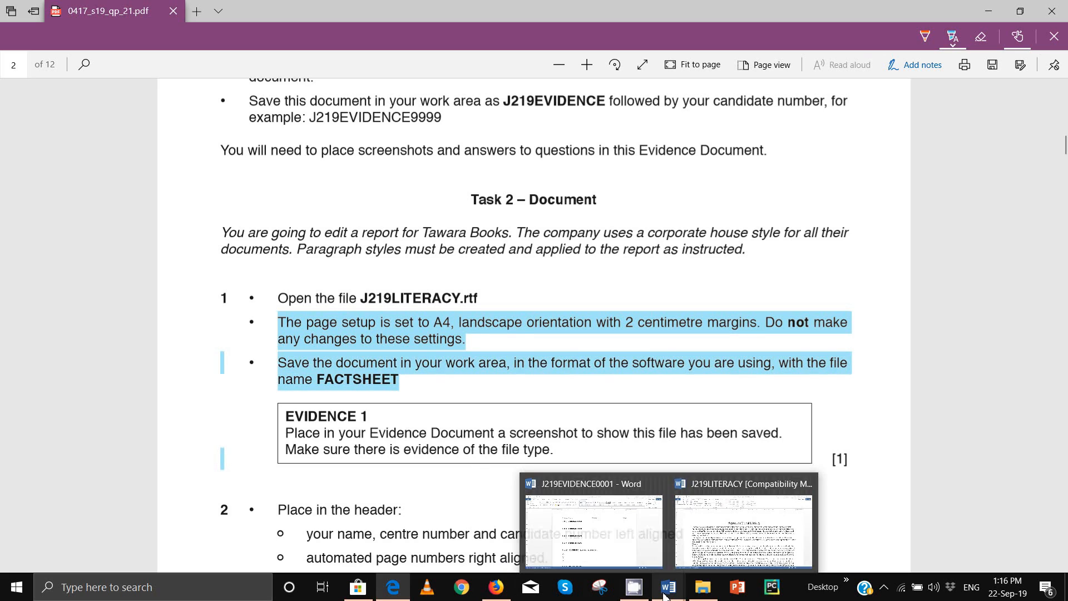
click(718, 542)
click(69, 33)
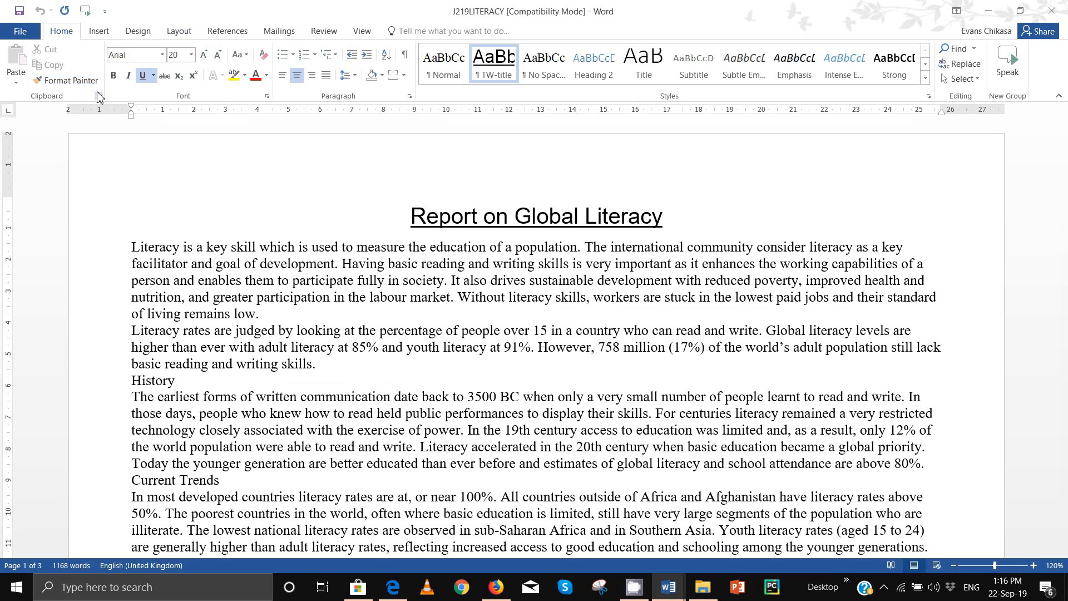
click(20, 32)
click(43, 156)
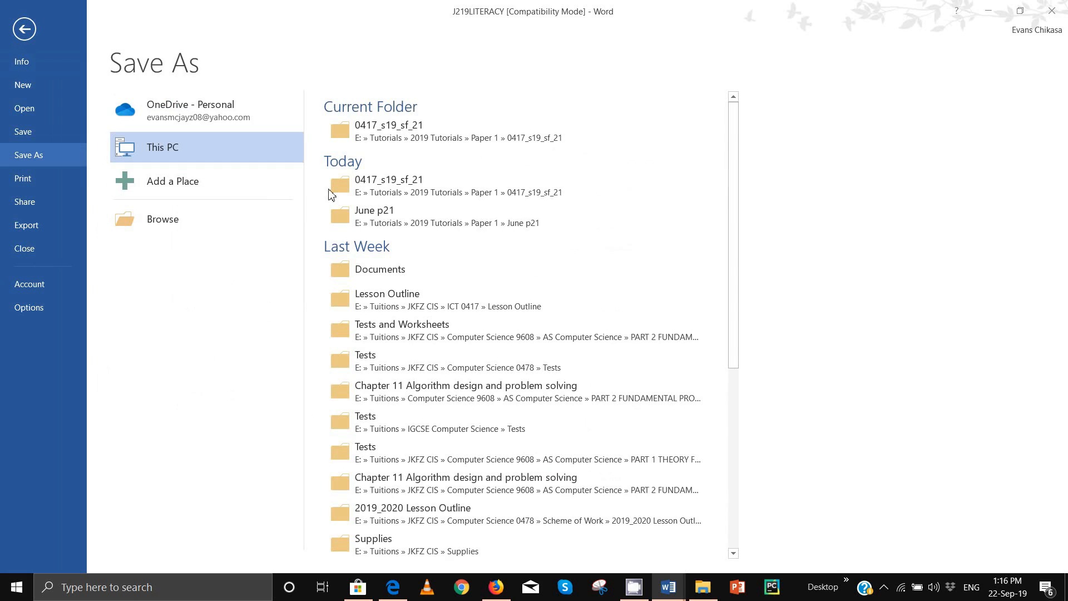
click(428, 128)
click(146, 253)
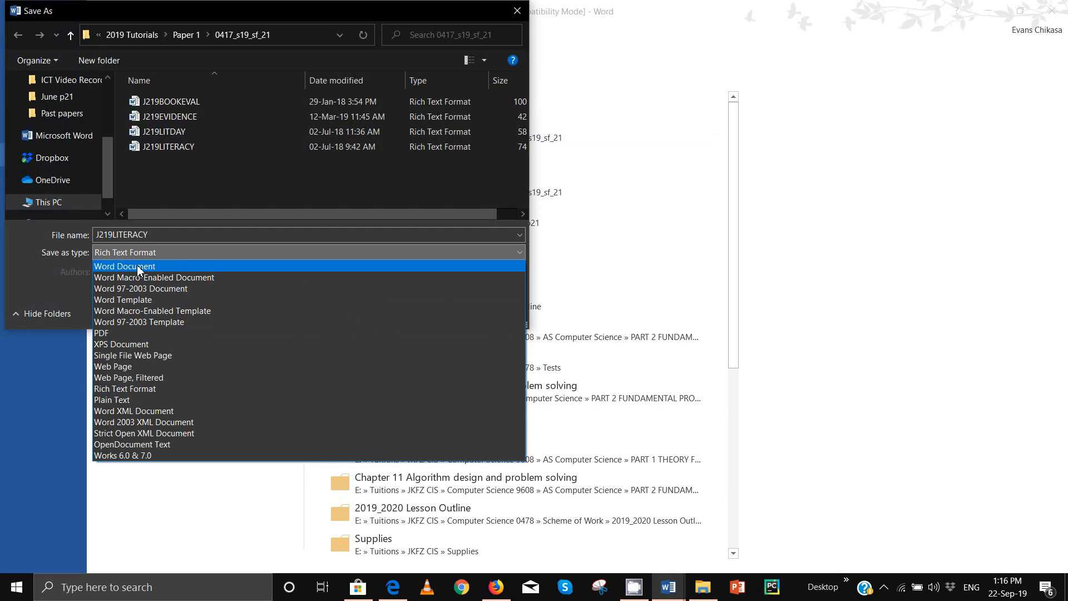
click(139, 267)
click(186, 236)
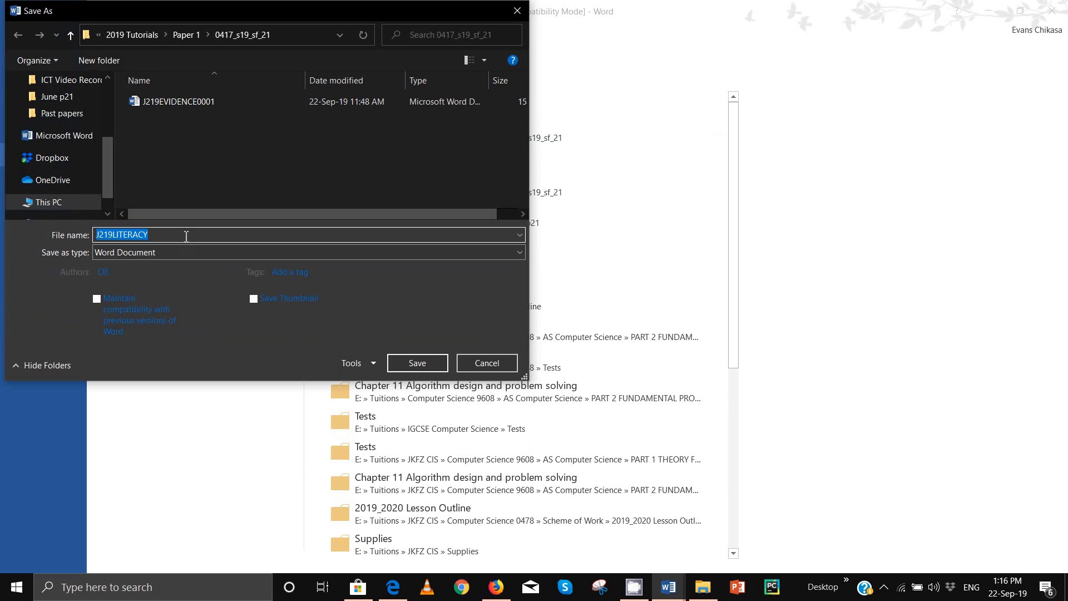
text(FACTSHEET)
click(421, 363)
click(583, 324)
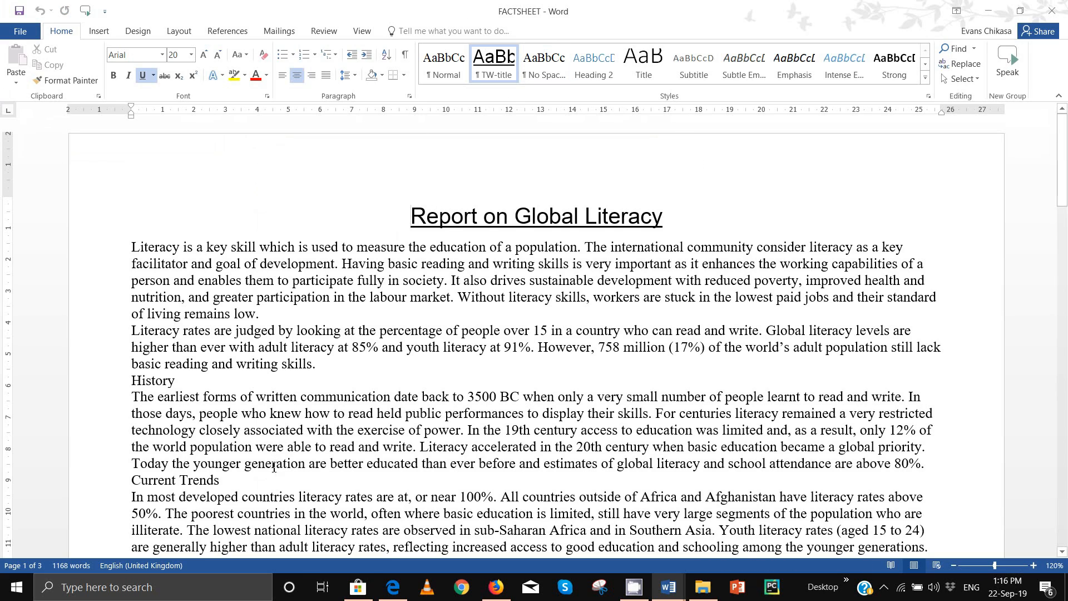
Step: Highlight the EVIDENCE 1 requirement in the PDF and bring up the source folder window
click(356, 523)
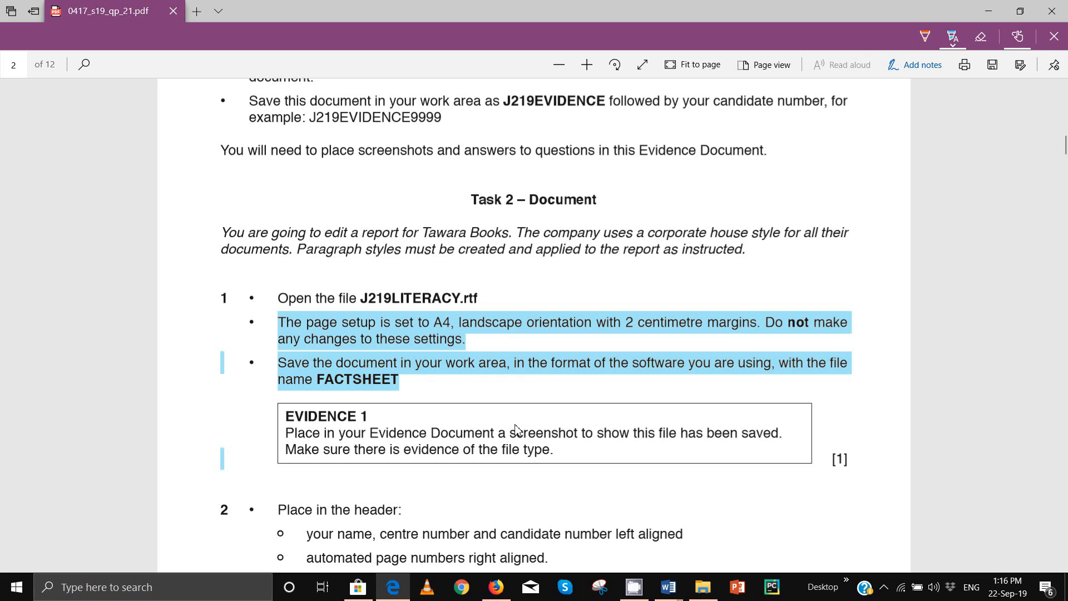
drag(511, 430, 566, 457)
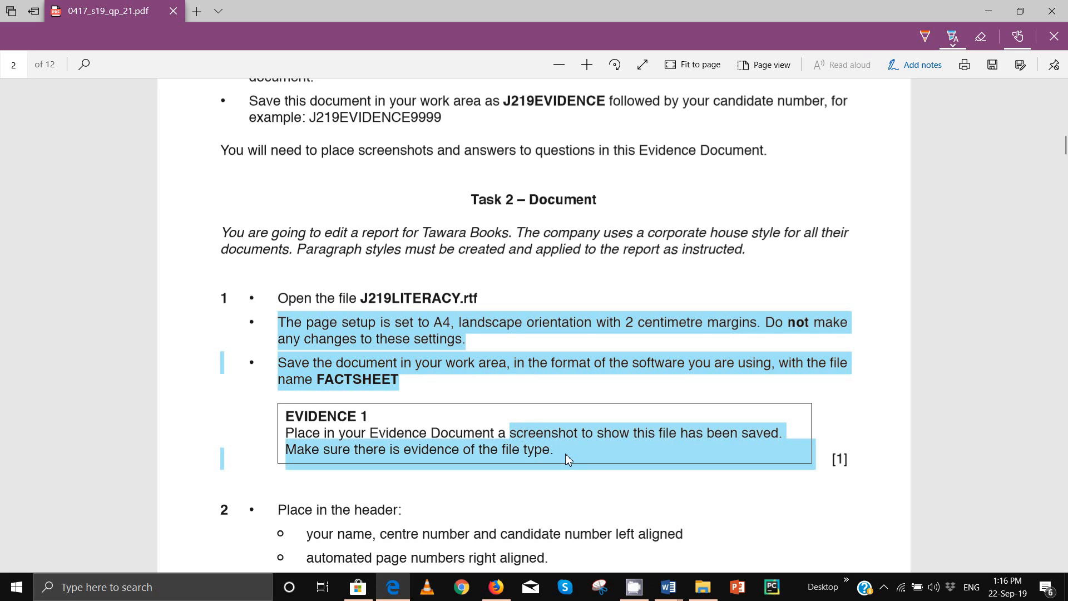
mouse_move(705, 596)
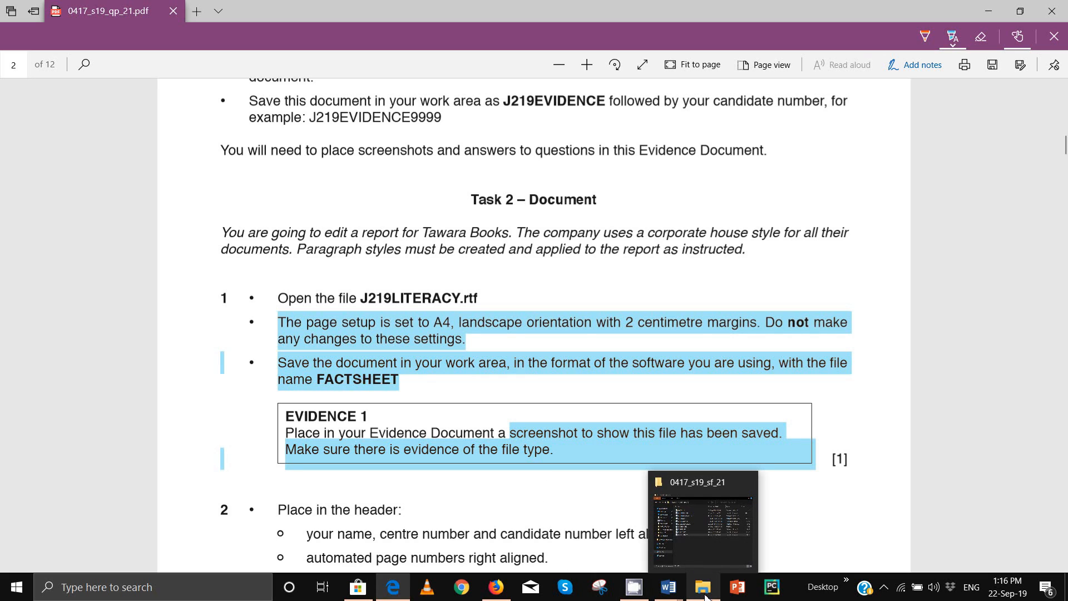
click(712, 544)
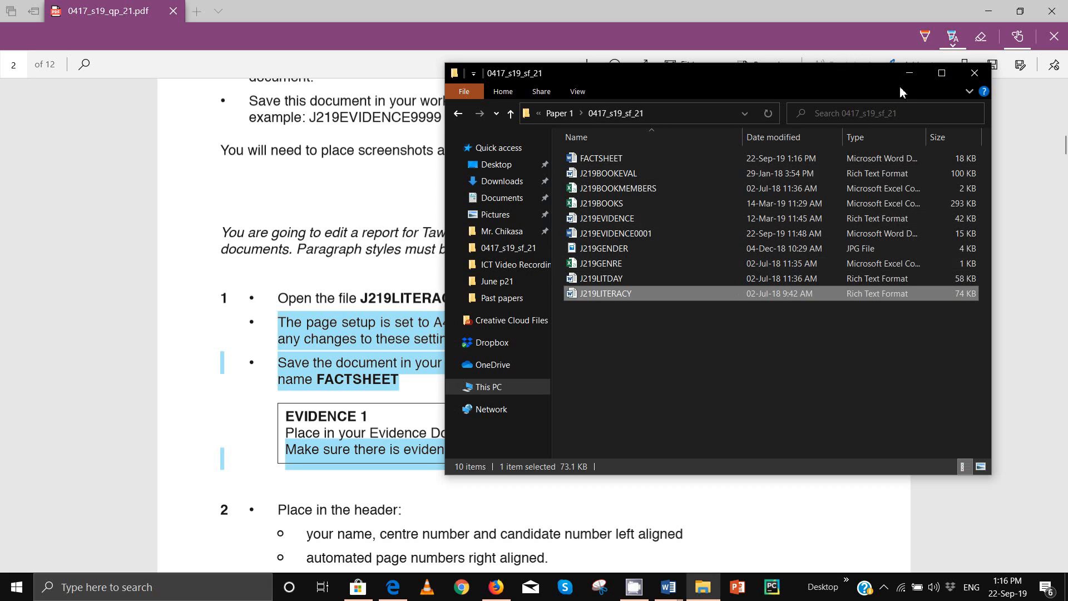
click(937, 77)
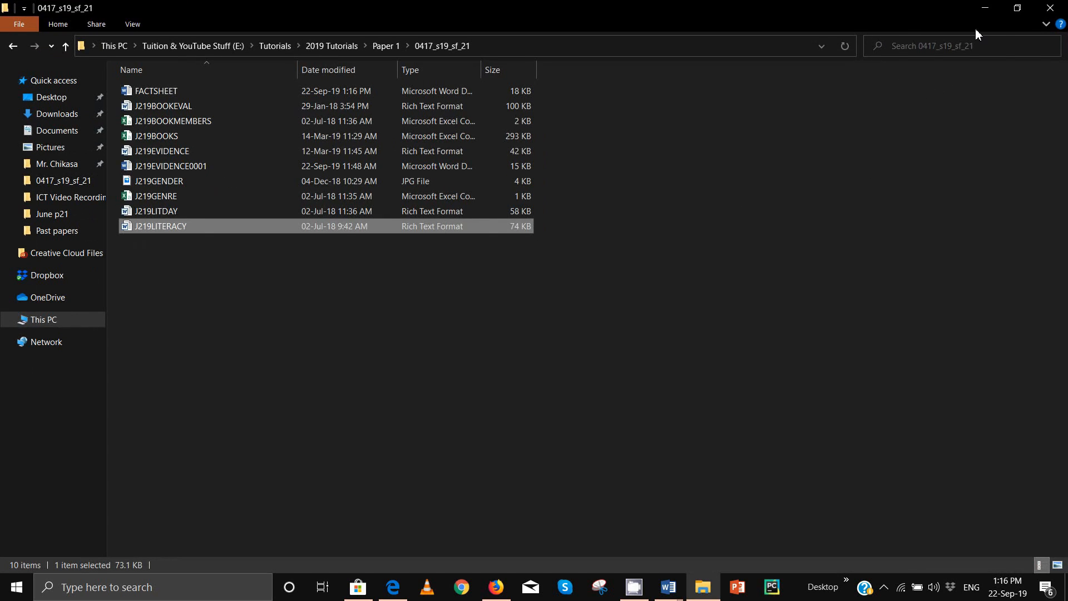
click(1018, 12)
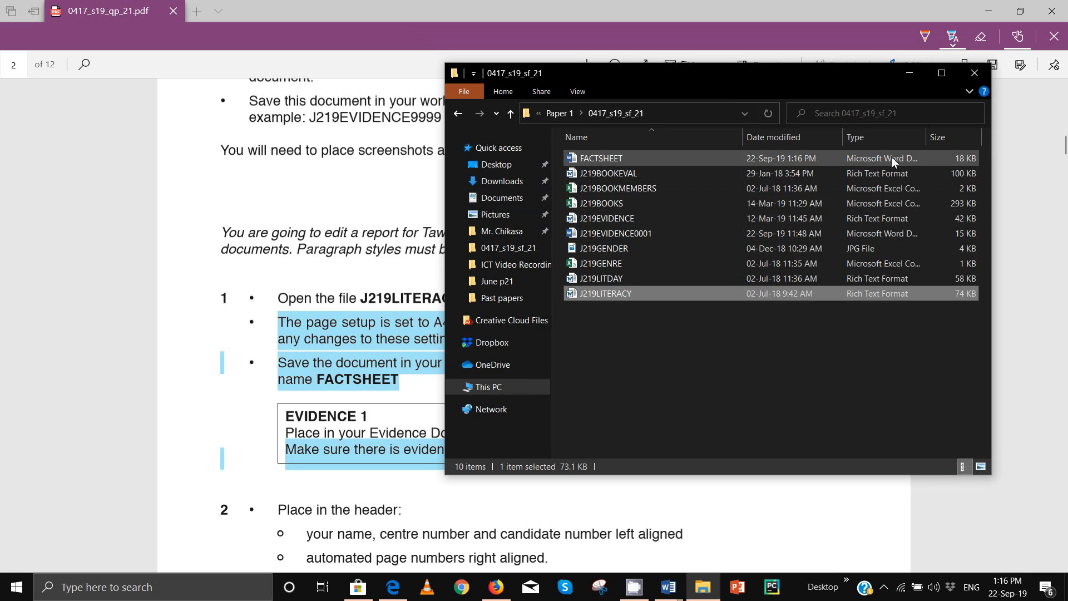
Step: Widen the folder columns and copy a capture showing FACTSHEET as a Word document
double_click(742, 137)
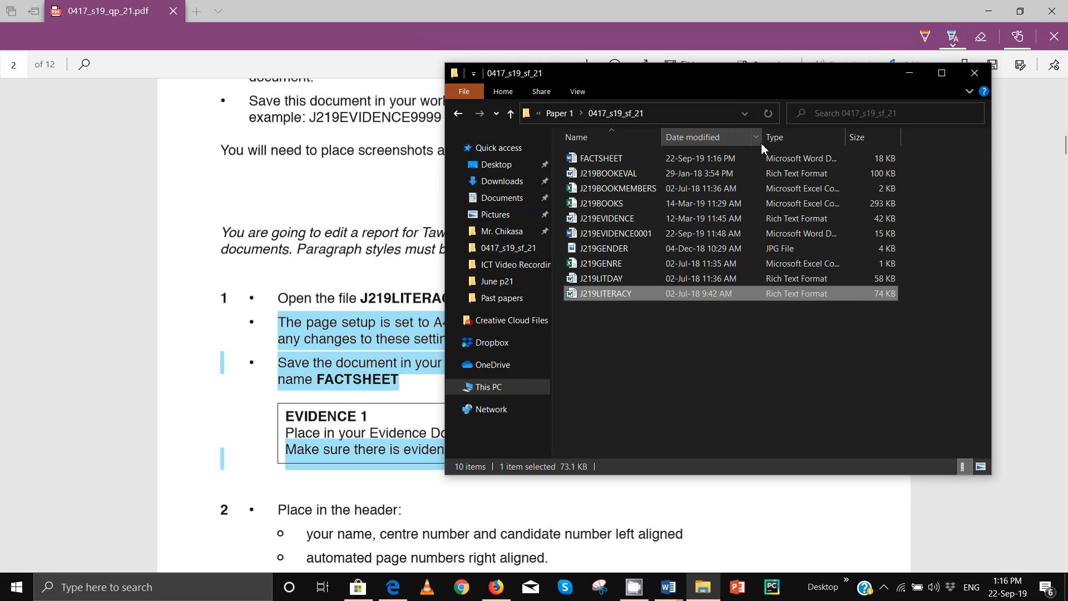
double_click(762, 138)
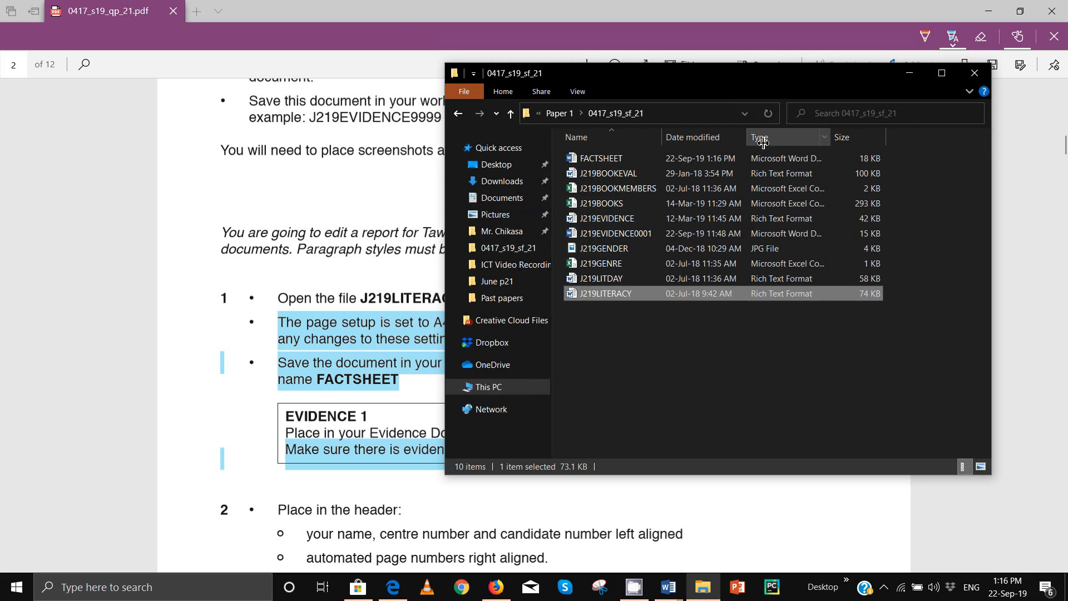
double_click(831, 136)
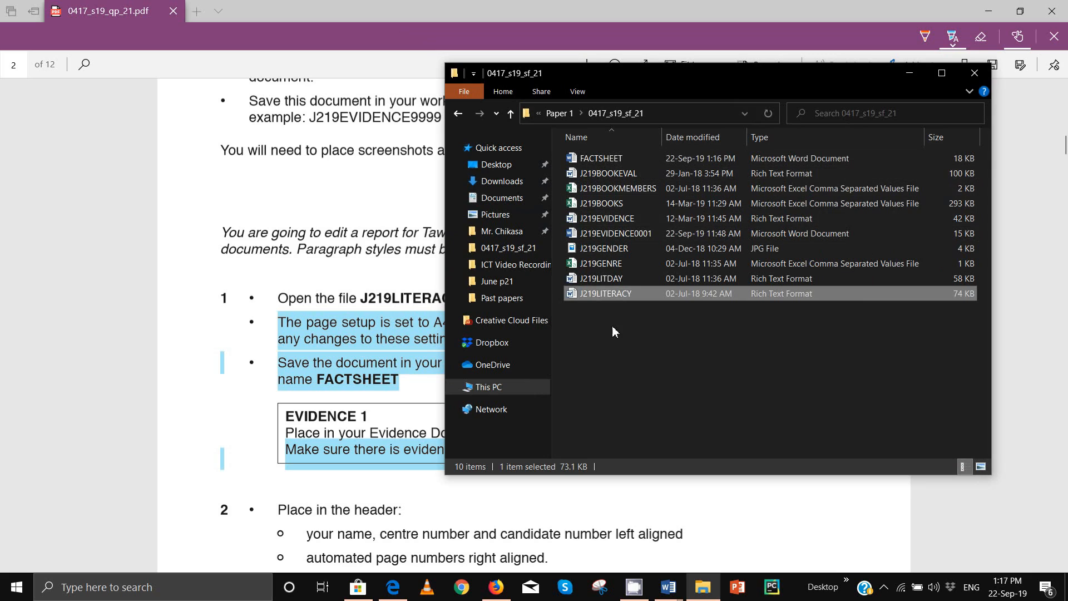
click(599, 163)
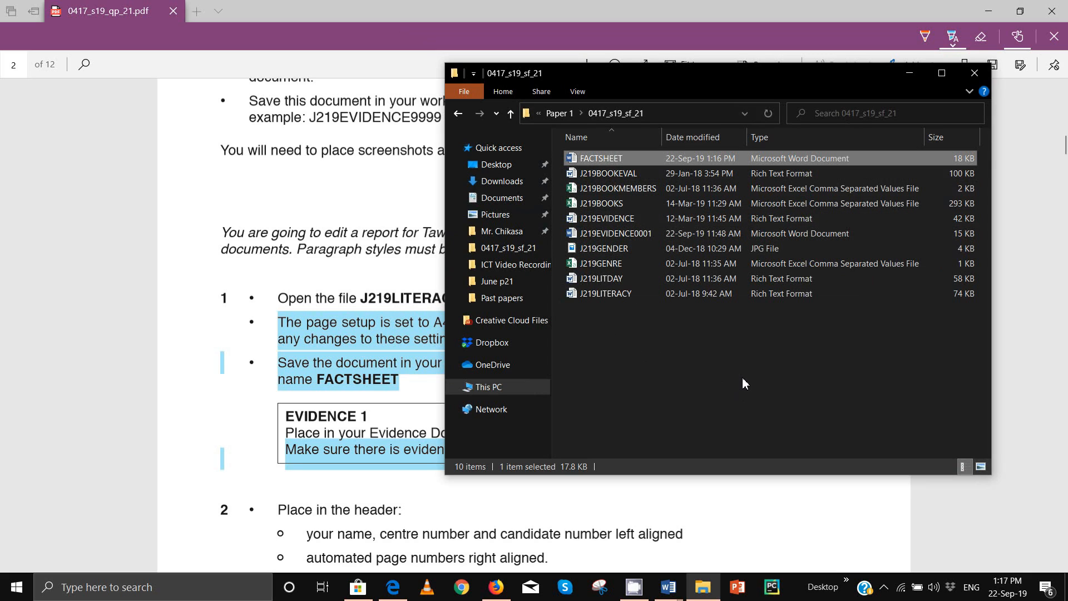
key(super+shift+s)
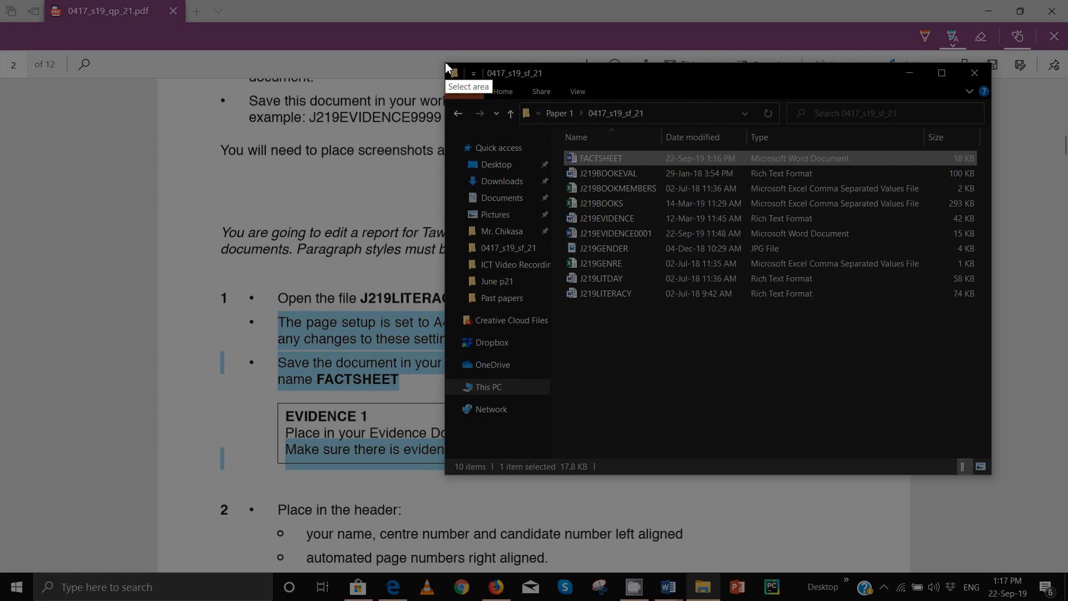
mouse_move(445, 62)
mouse_down()
mouse_move(874, 274)
mouse_move(908, 310)
mouse_move(993, 307)
mouse_up()
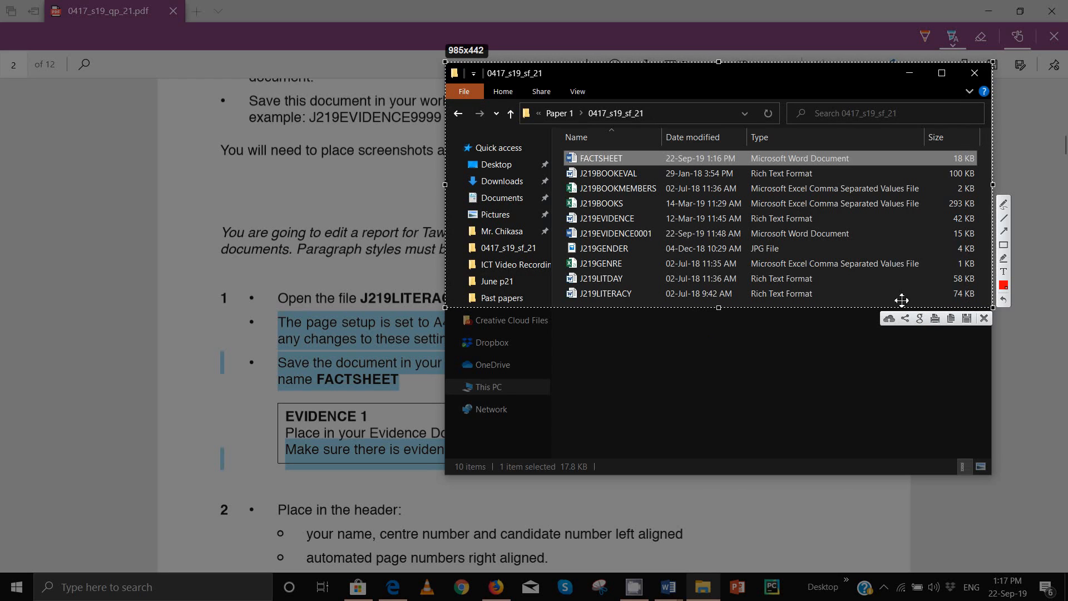
click(952, 319)
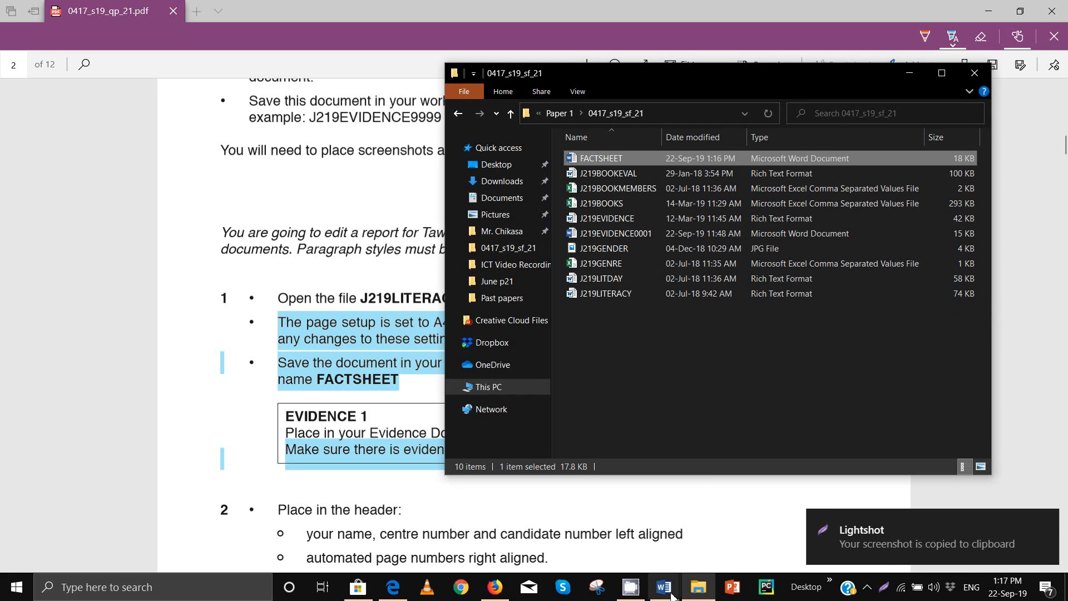
Step: Paste the FACTSHEET folder screenshot under Step 1 of J219EVIDENCE0001, then return to the question paper
mouse_move(664, 587)
click(640, 537)
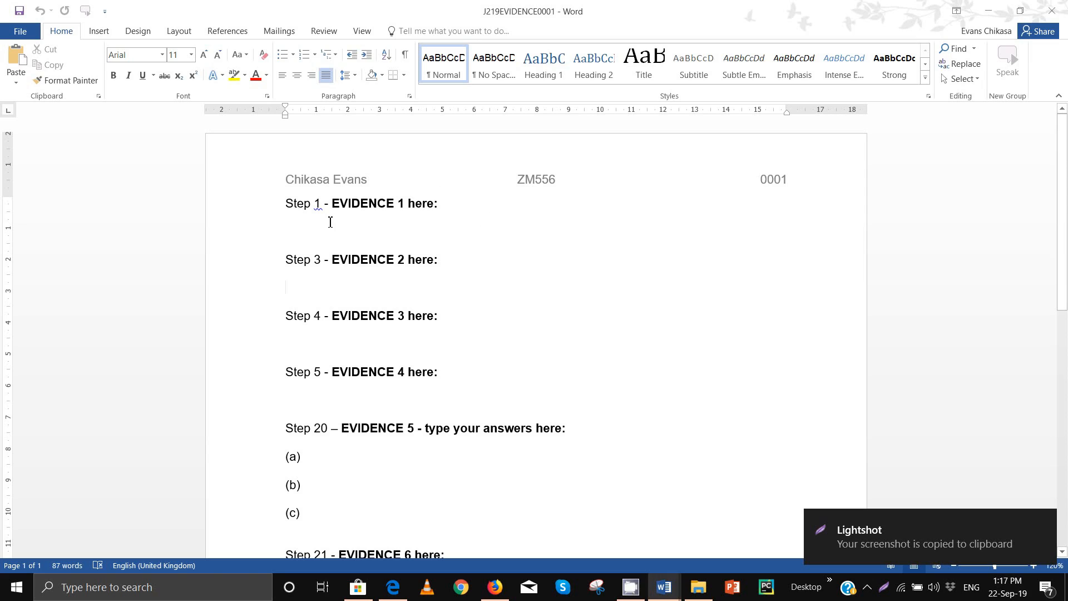
click(330, 221)
key(ctrl+v)
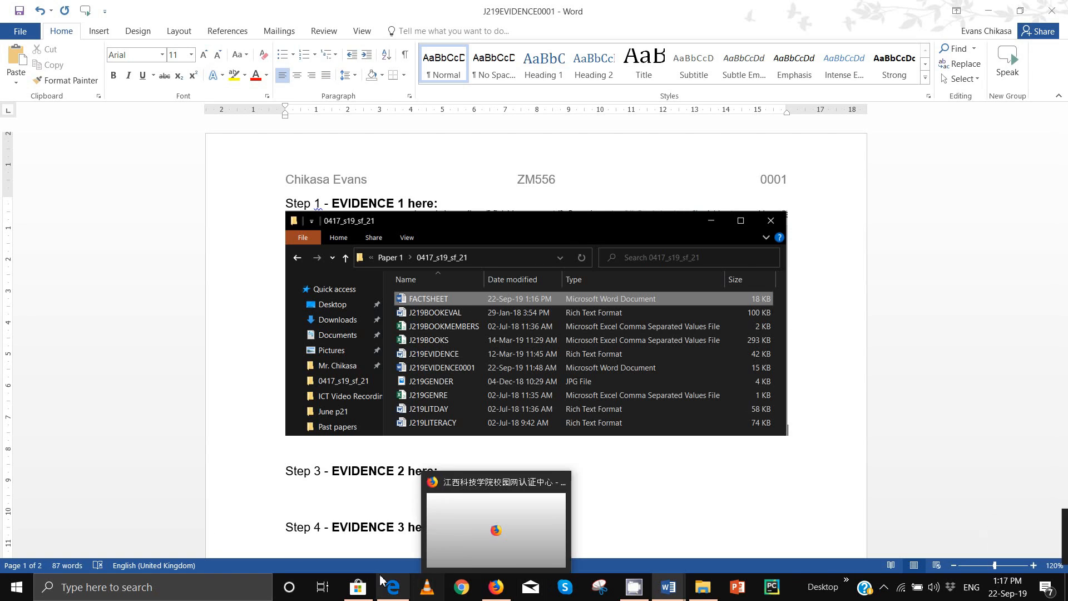
click(398, 523)
scroll(477, 280, down, 5)
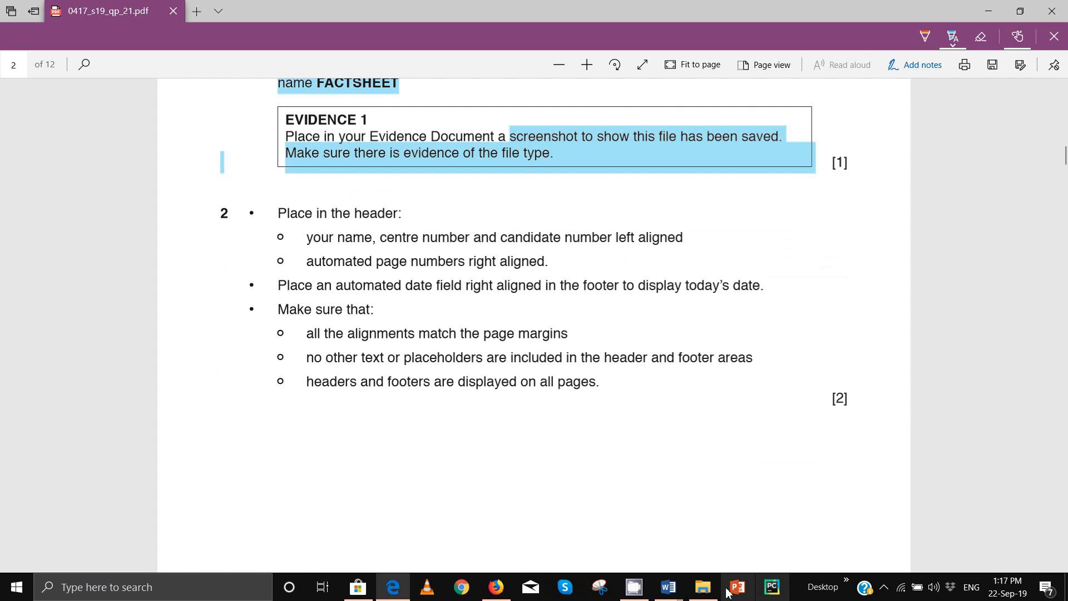
Step: Add a blank three-column header to FACTSHEET with the candidate's name and numbers on the left
mouse_move(668, 587)
click(754, 525)
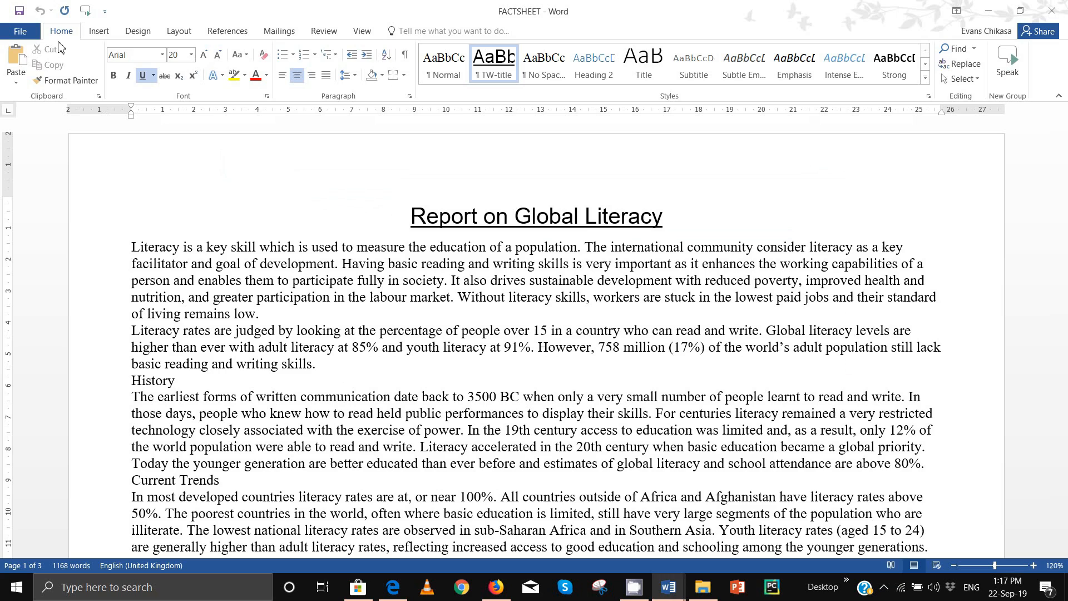
click(99, 31)
click(658, 80)
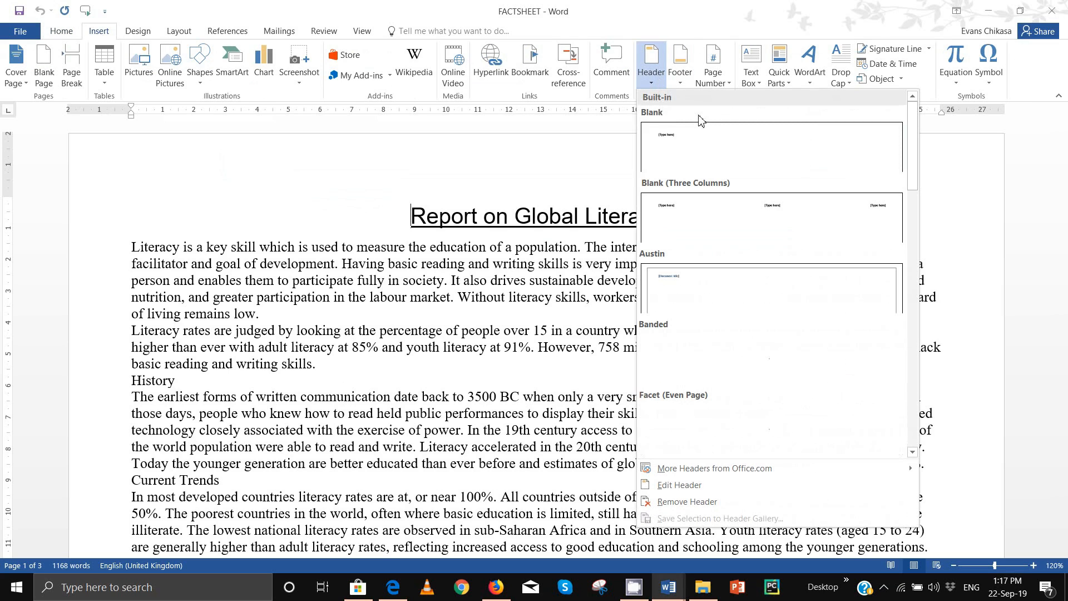
click(790, 206)
click(167, 177)
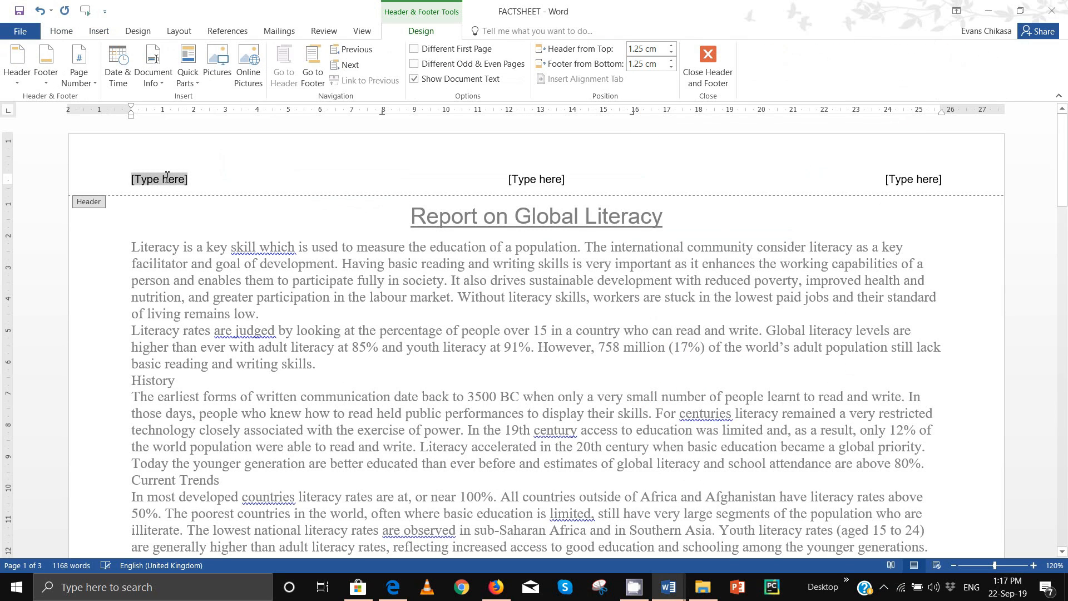
text(Hi)
key(BackSpace)
key(BackSpace)
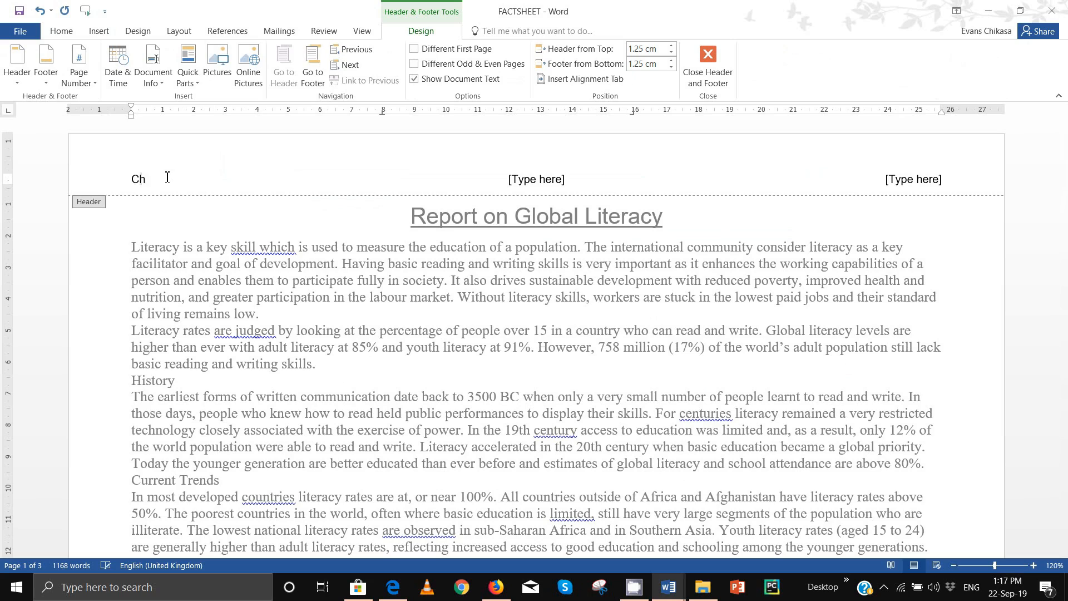
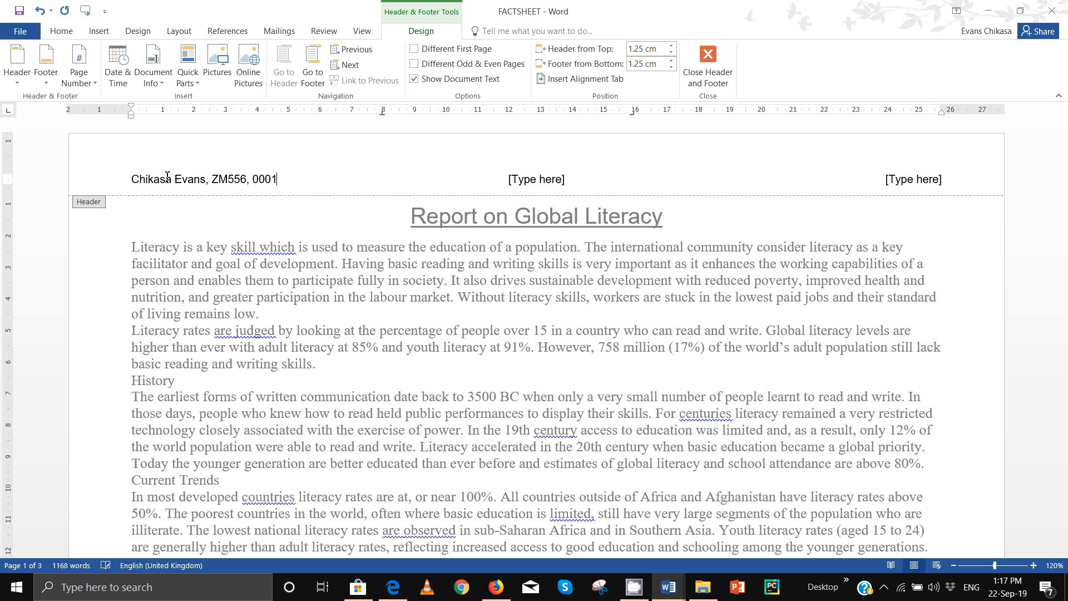
Step: Delete the centre header placeholder and put a 1, 2, 3 Page field on the right
click(524, 183)
key(BackSpace)
click(917, 179)
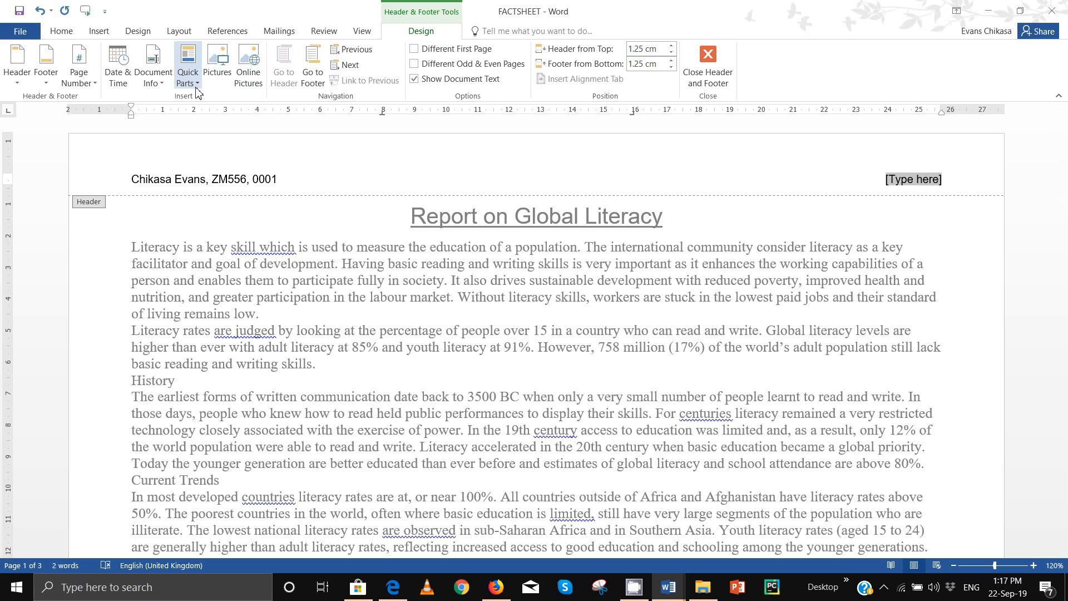
click(188, 70)
click(233, 133)
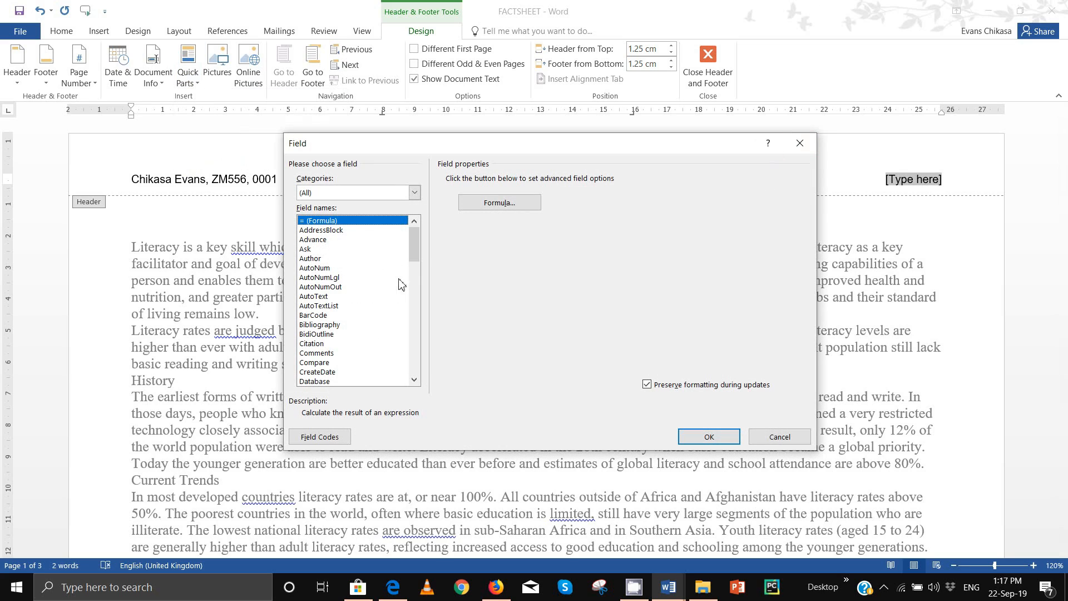
key(p)
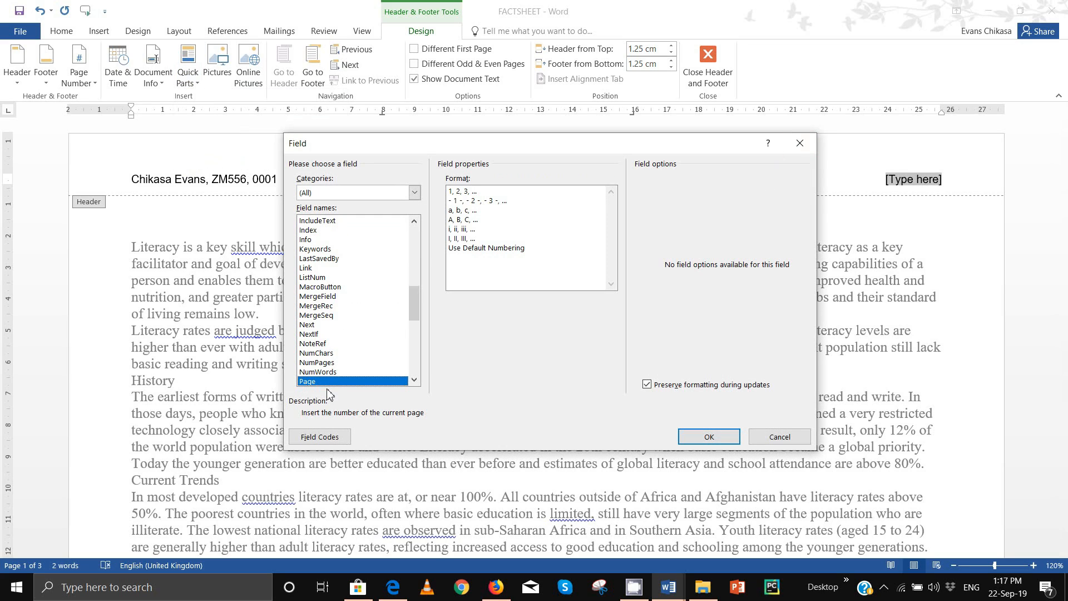
click(461, 191)
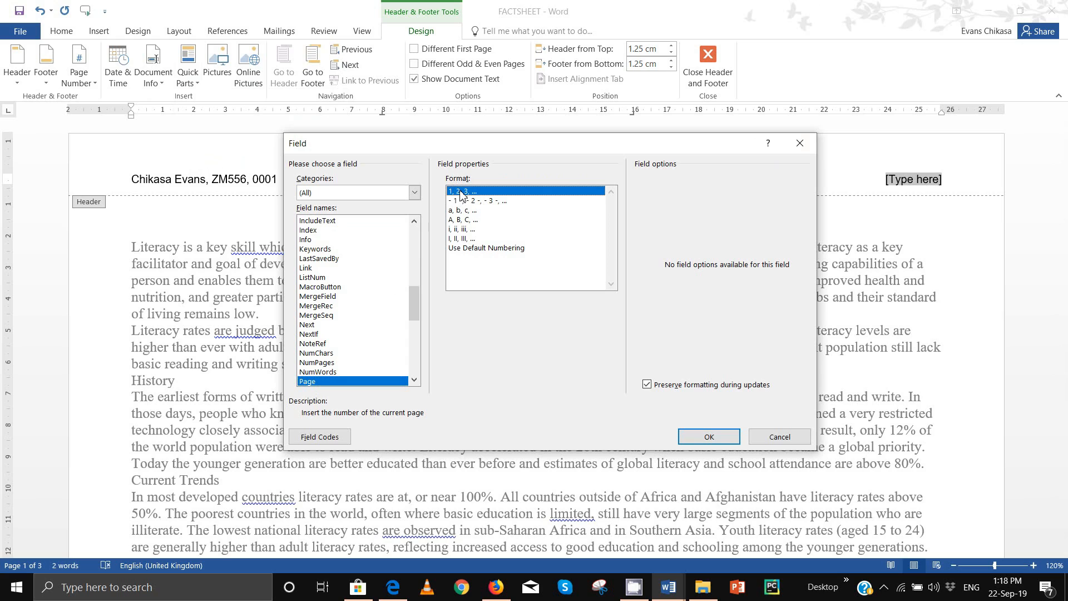
click(708, 436)
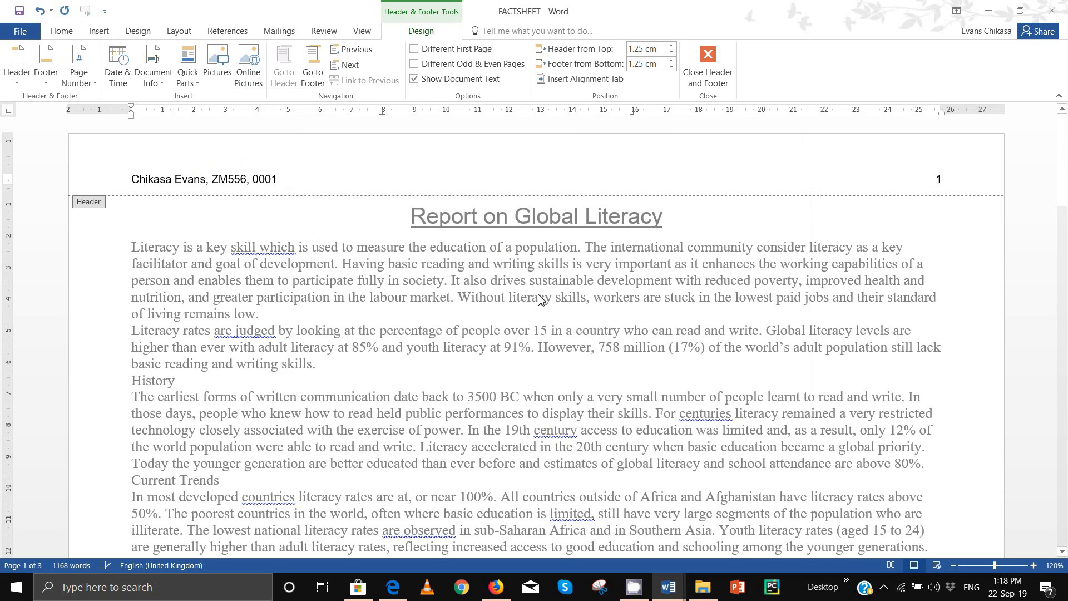
click(384, 587)
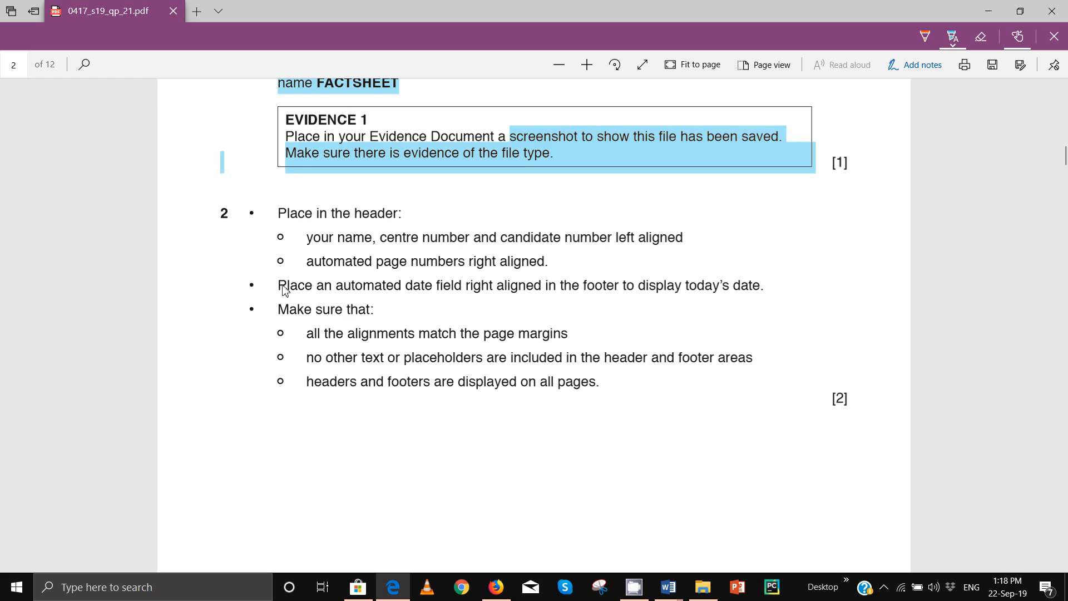
Step: Highlight the date field instruction and add a blank three-column footer to FACTSHEET
drag(283, 287, 503, 295)
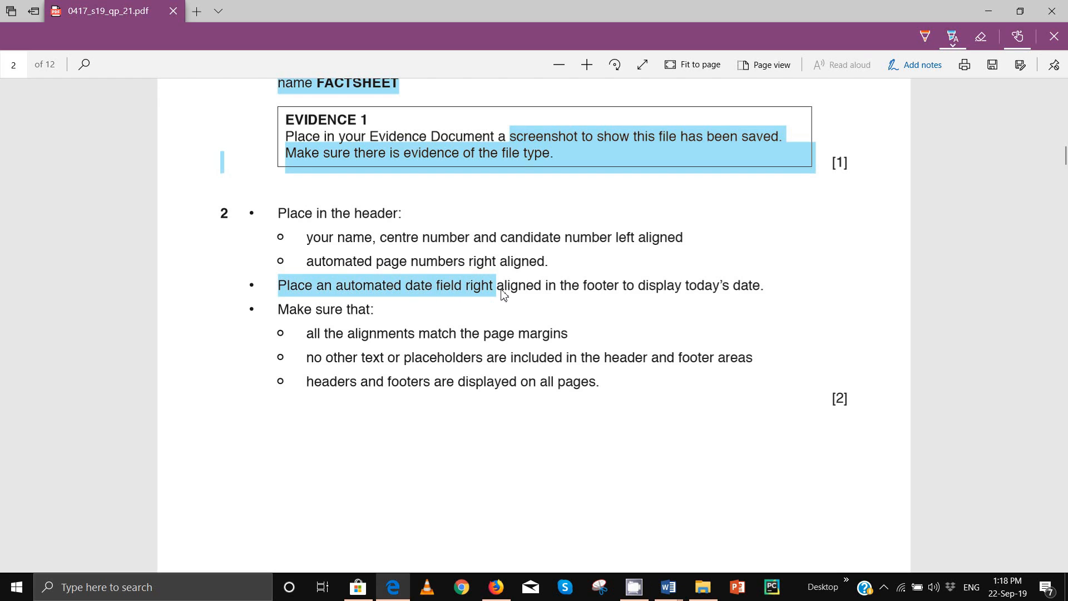
drag(503, 295, 540, 294)
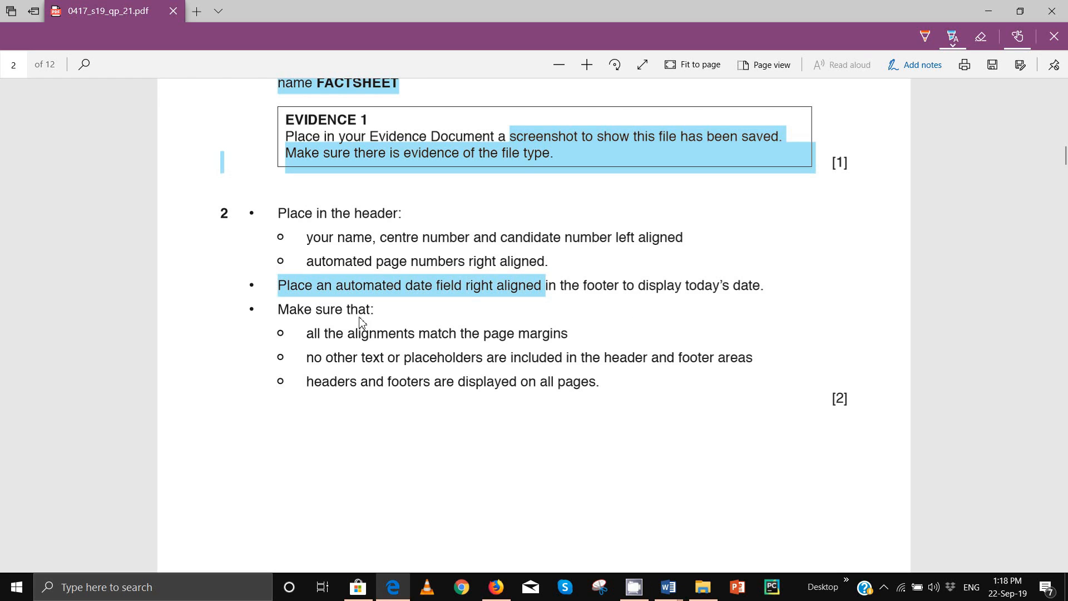
mouse_move(668, 588)
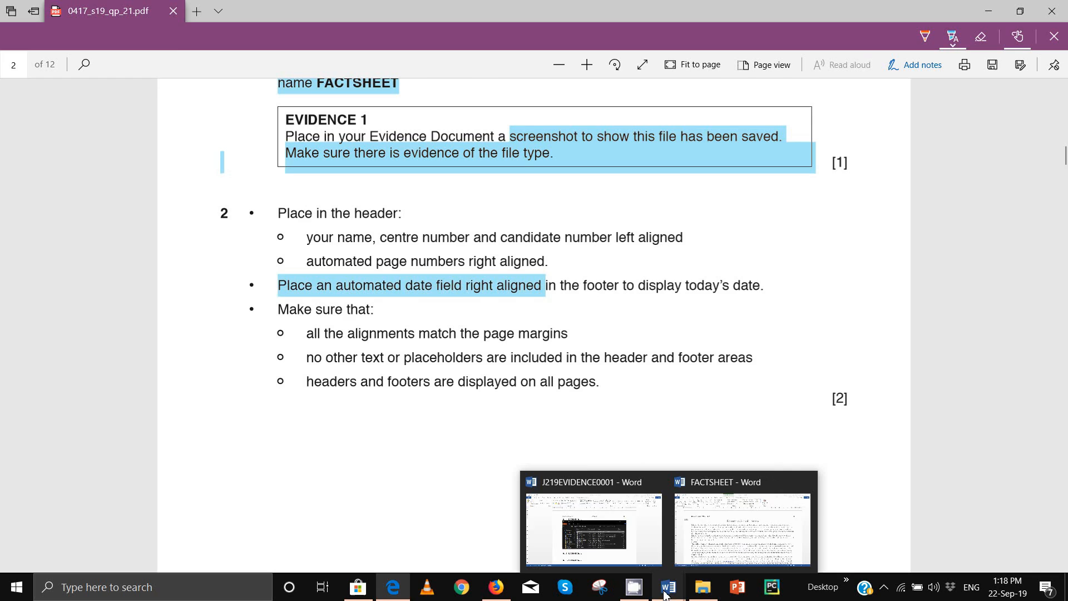
click(751, 528)
click(99, 31)
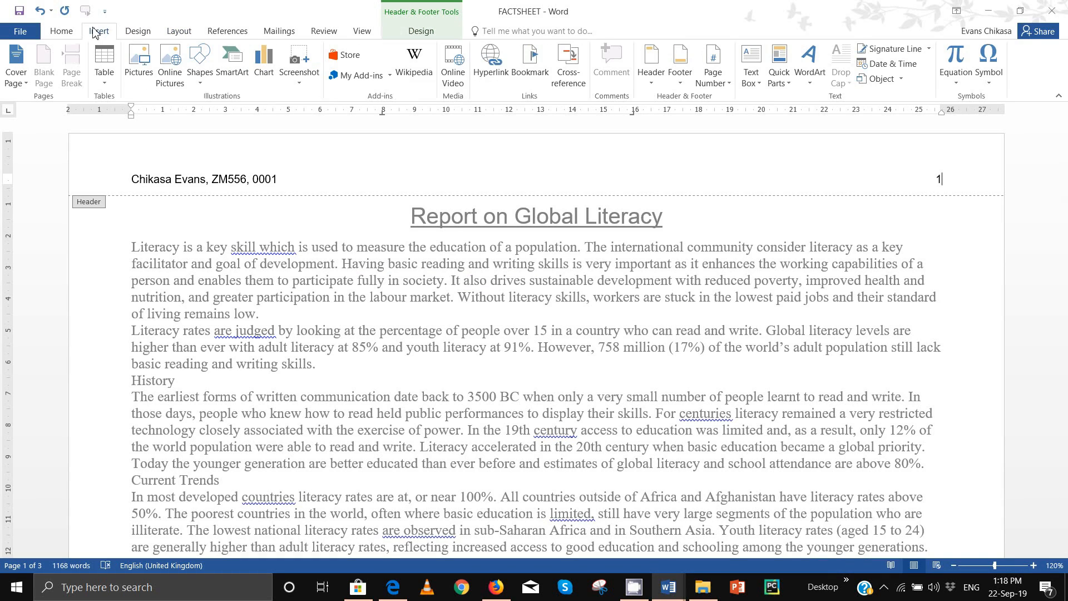
click(680, 65)
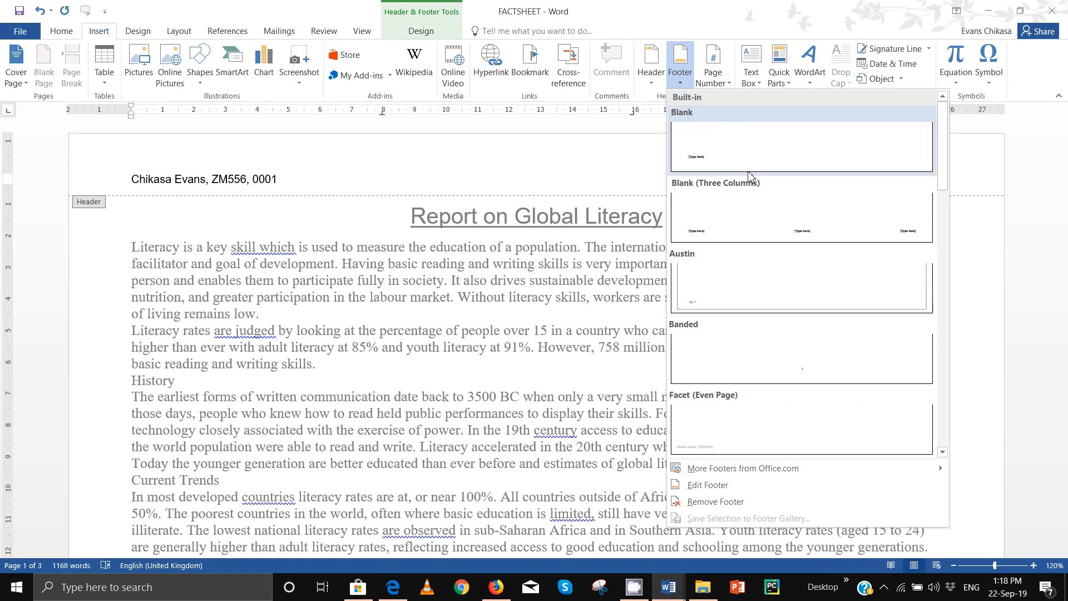
click(746, 228)
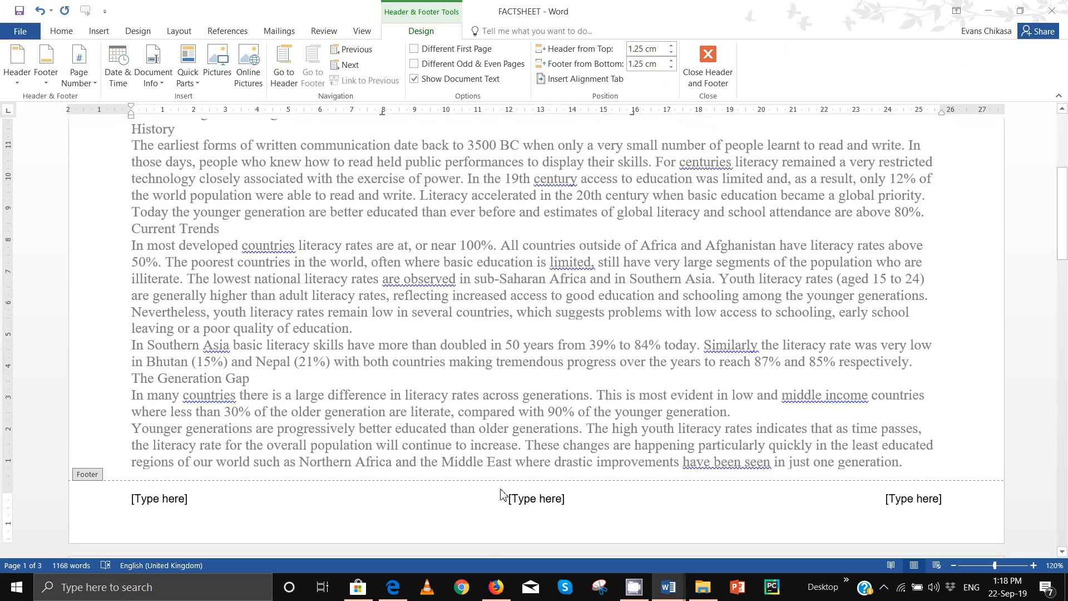
click(388, 591)
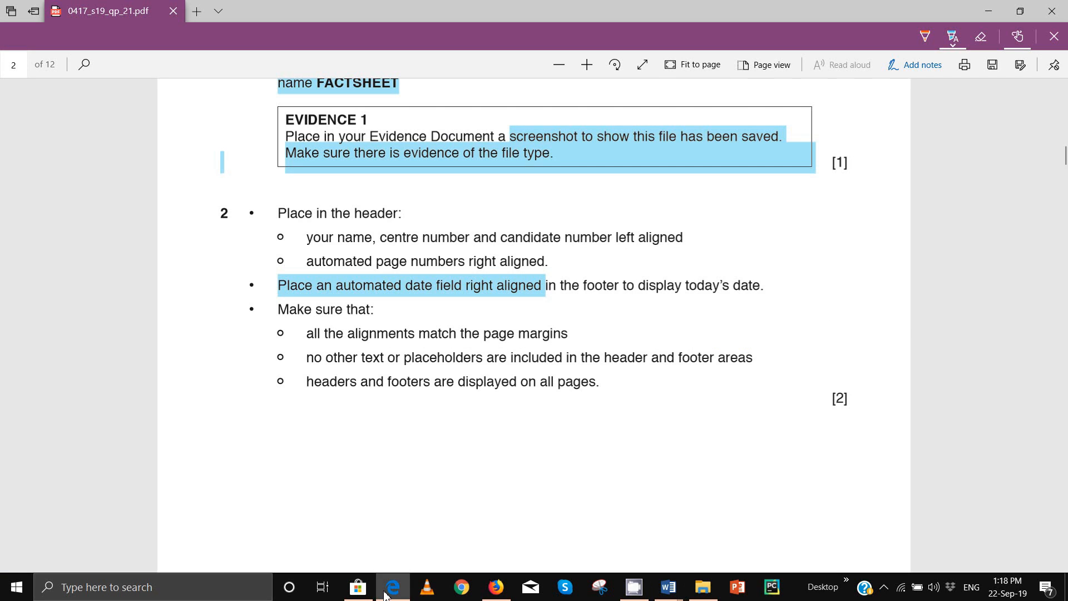
Step: Insert a Date field shown as 22 September 2019 in the right footer placeholder
click(388, 591)
click(908, 497)
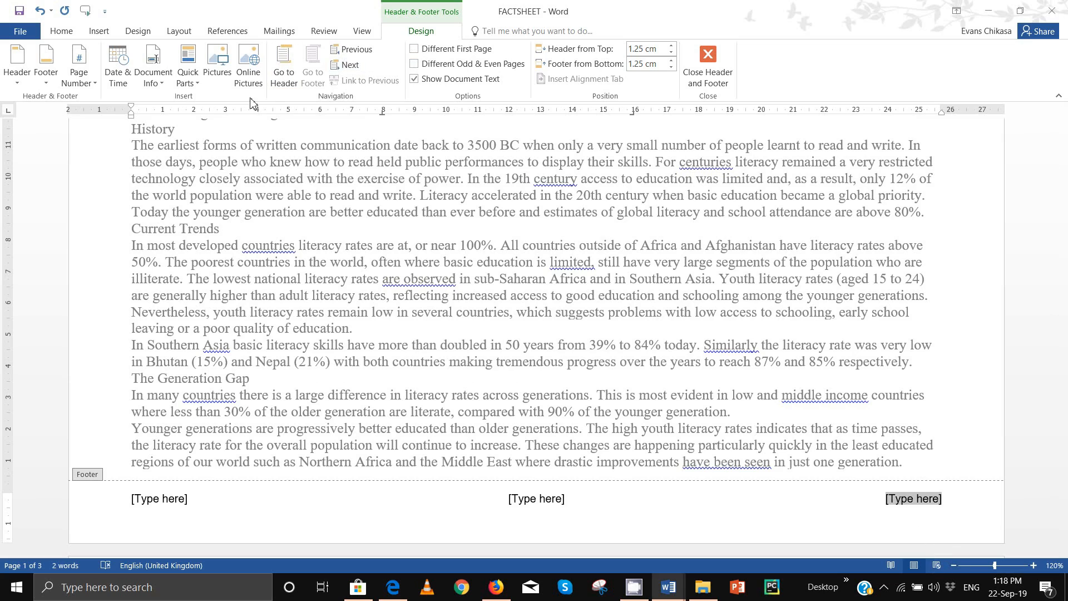
click(187, 83)
click(220, 132)
key(Down)
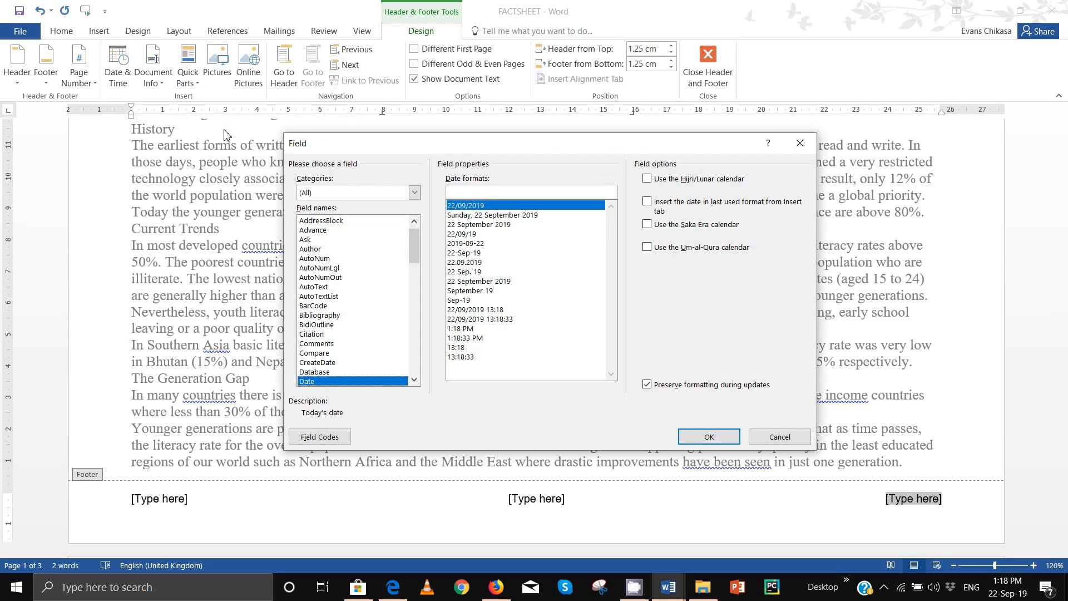
click(469, 225)
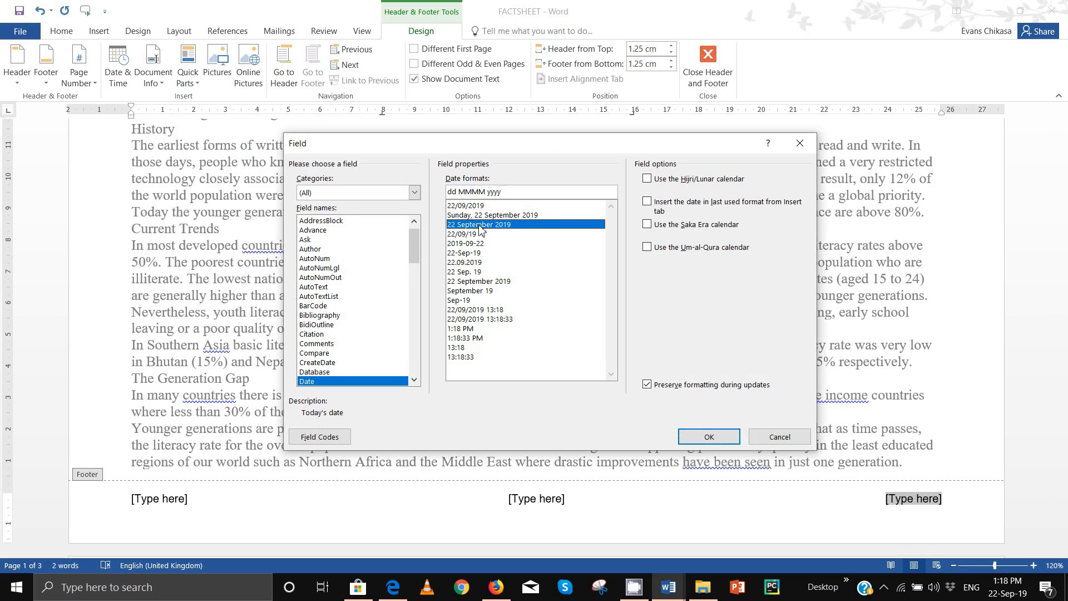
click(715, 438)
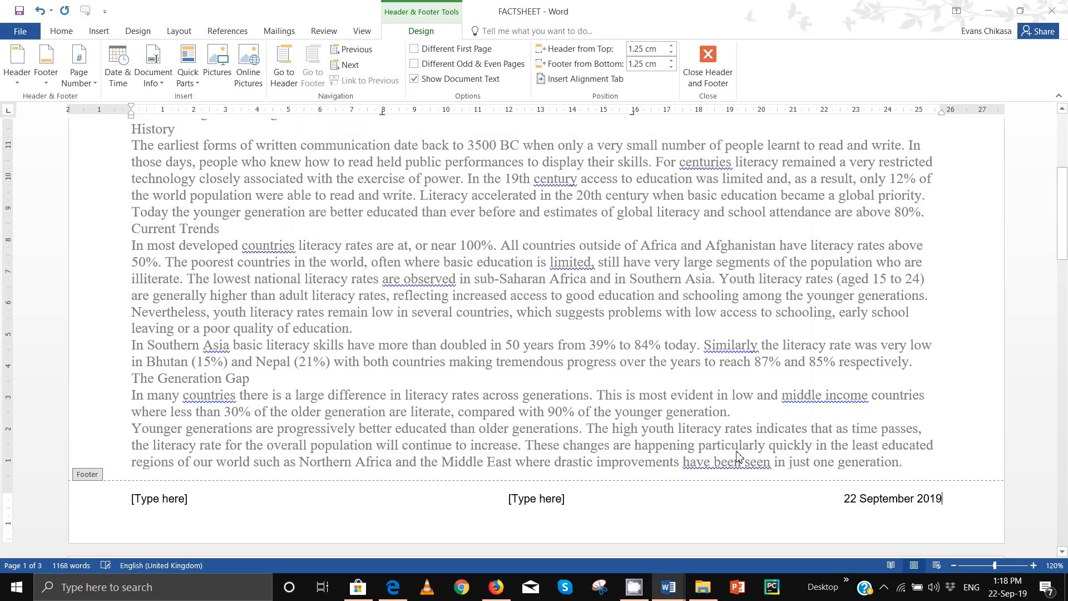
Step: Highlight the margin-alignment, no-placeholders and all-pages header/footer requirements in question 2
click(392, 587)
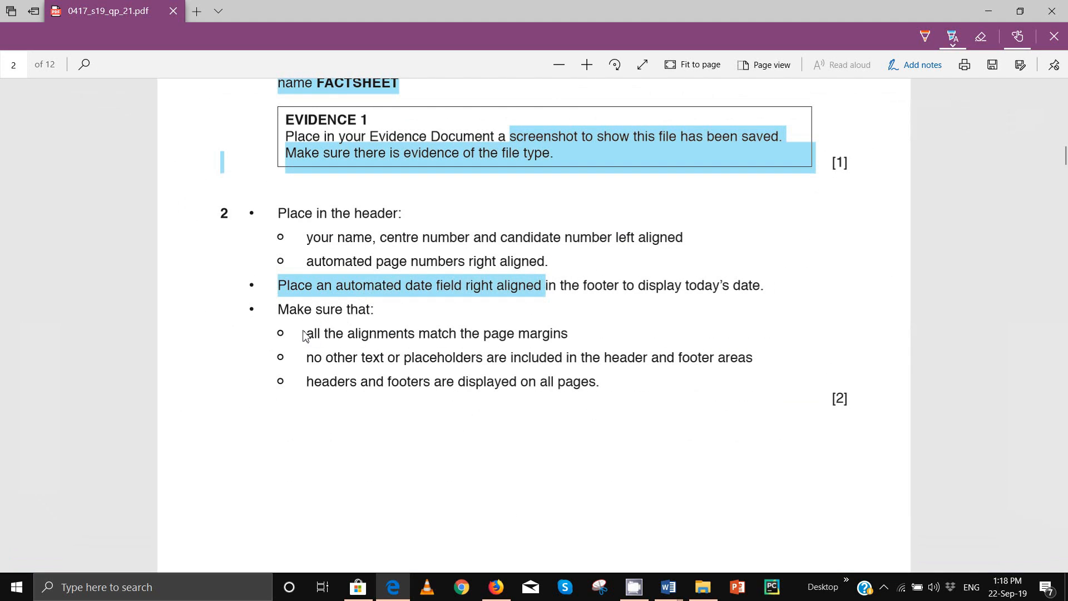
drag(304, 335, 517, 328)
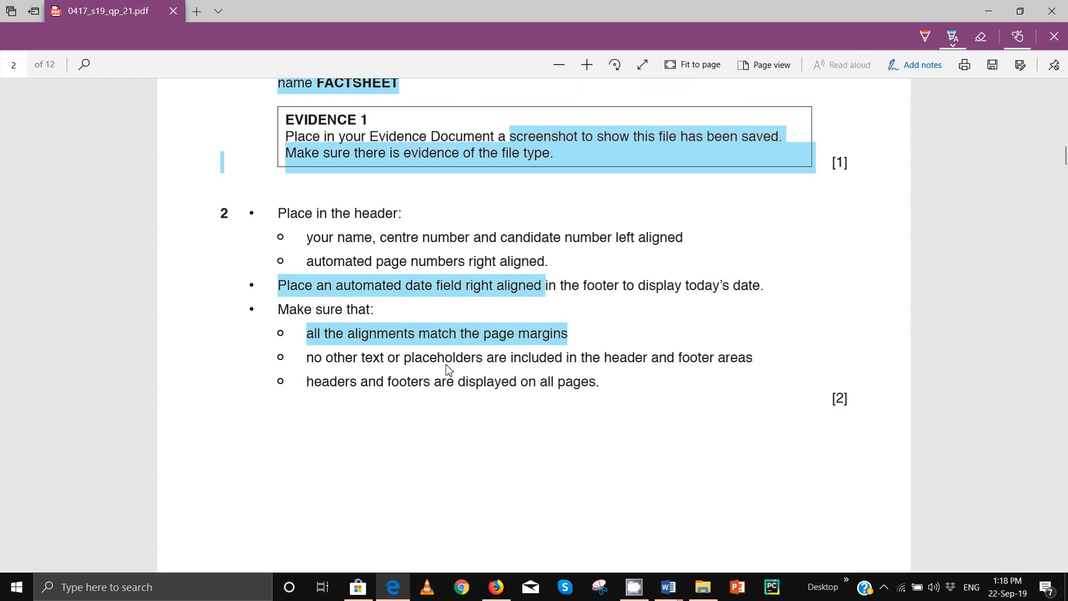
drag(310, 362, 732, 363)
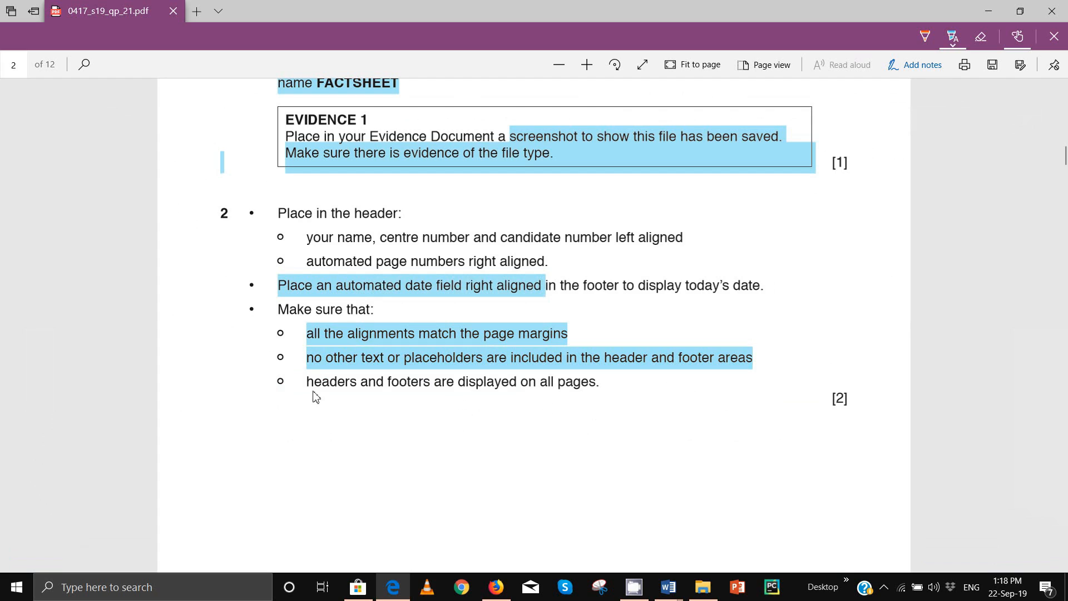
drag(309, 384, 581, 384)
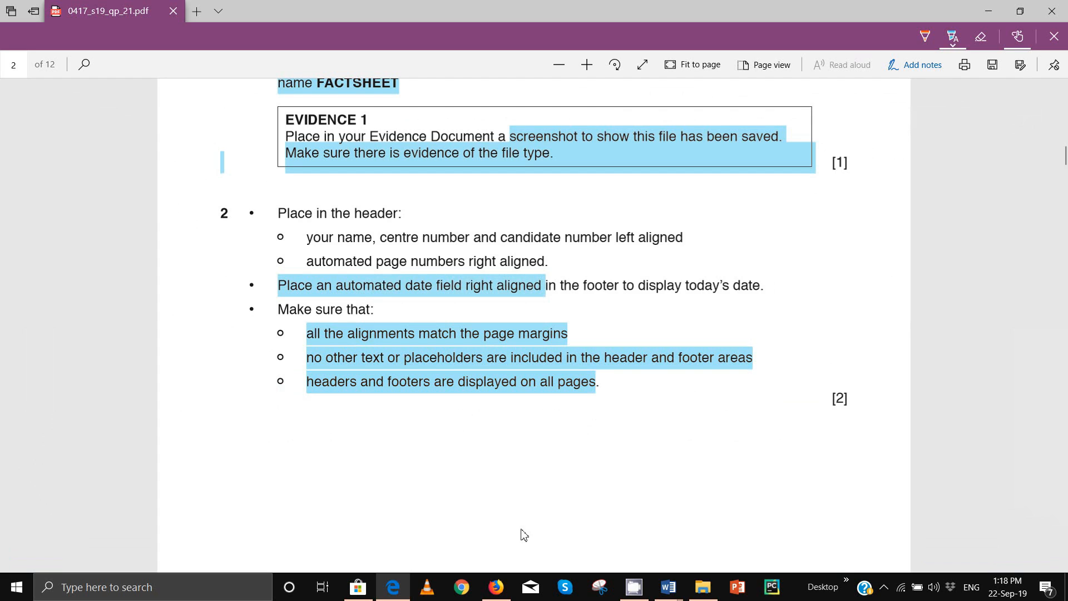
Step: Delete the left and centre [Type here] footer placeholders, keeping only the date, then exit the footer
mouse_move(668, 587)
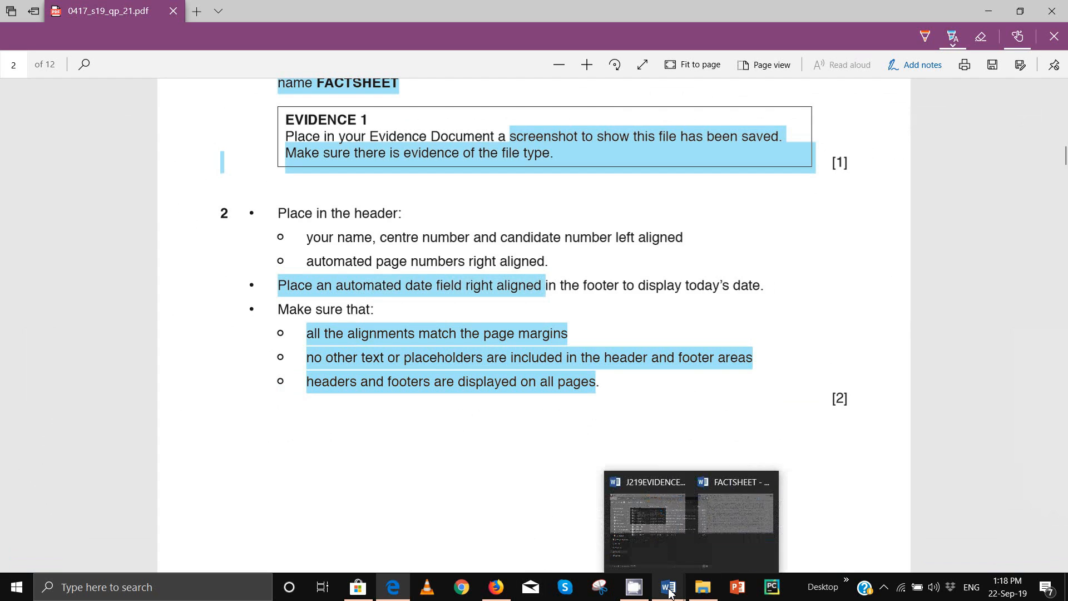
click(636, 476)
click(158, 504)
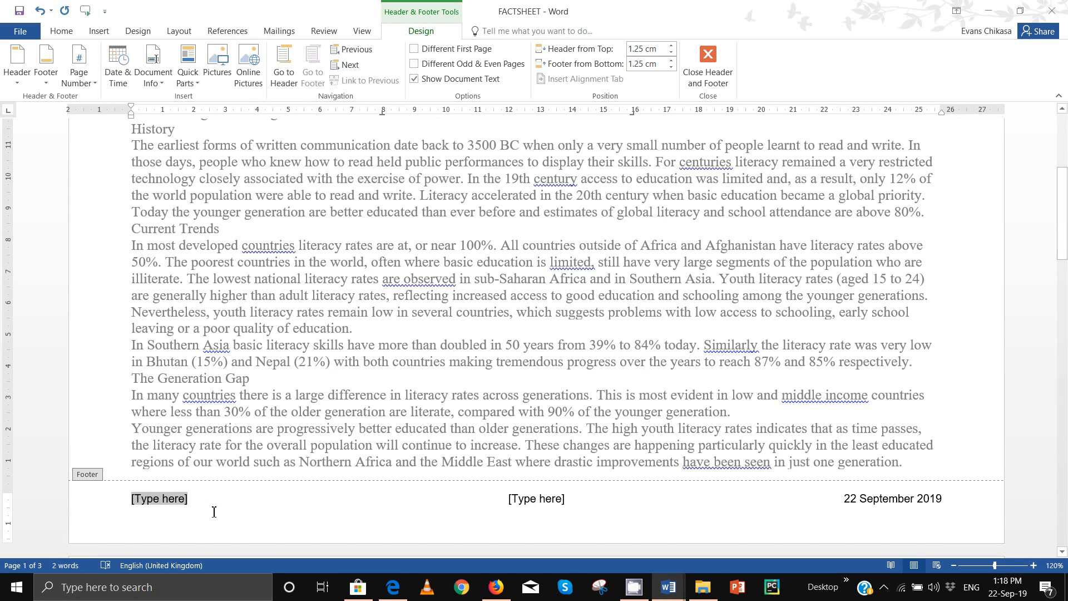
key(Delete)
click(505, 501)
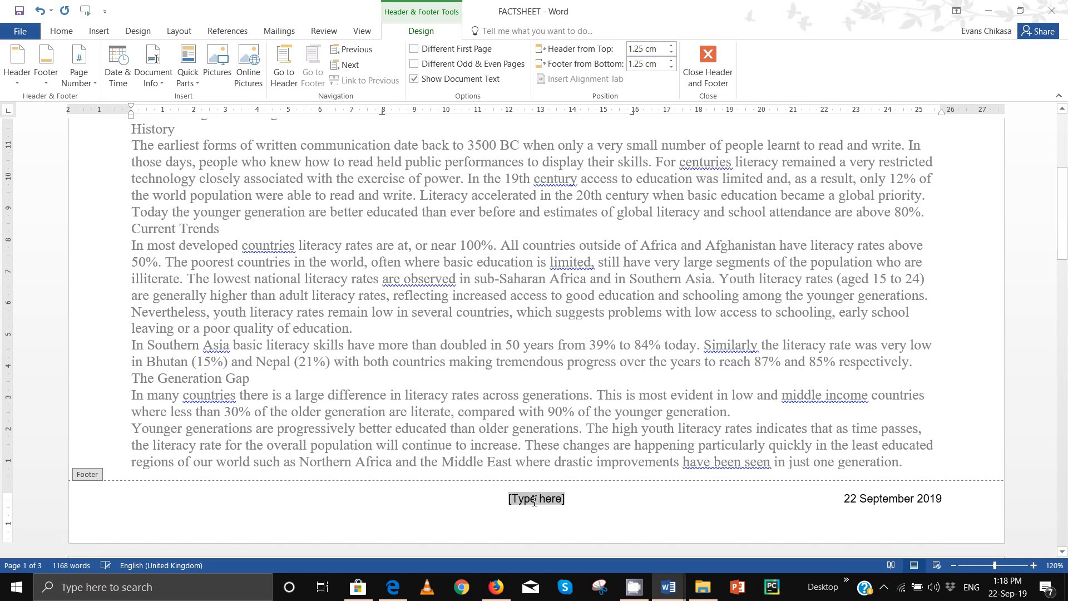
key(Delete)
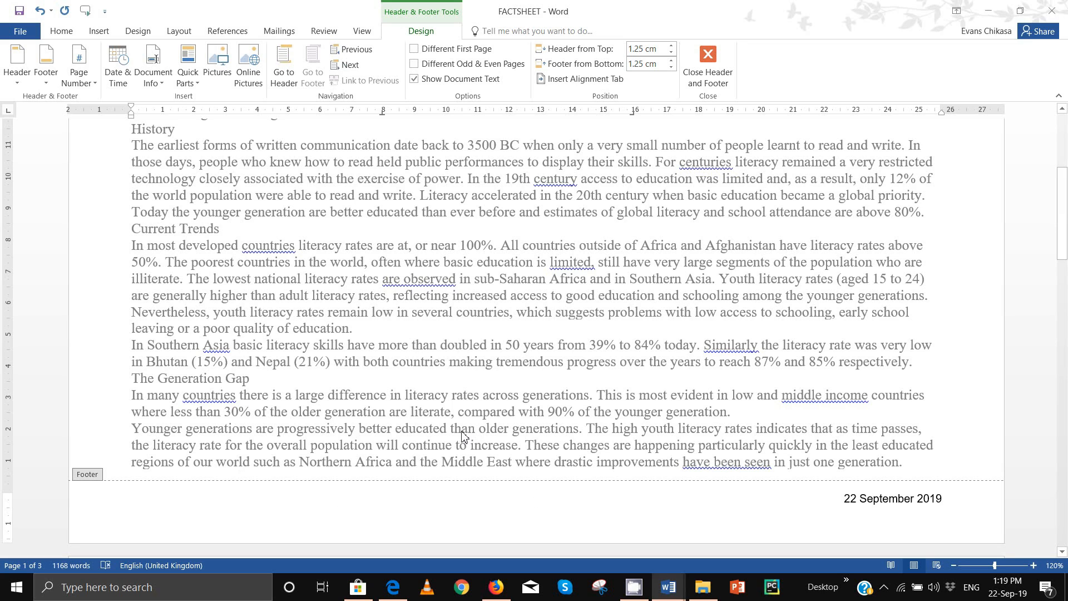
scroll(631, 421, up, 5)
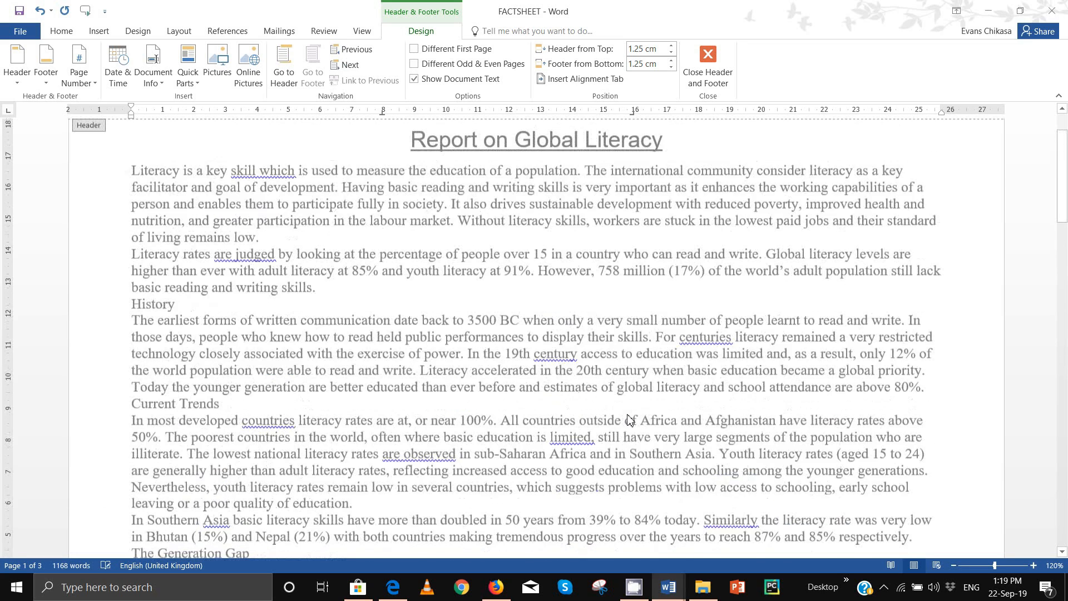
double_click(474, 262)
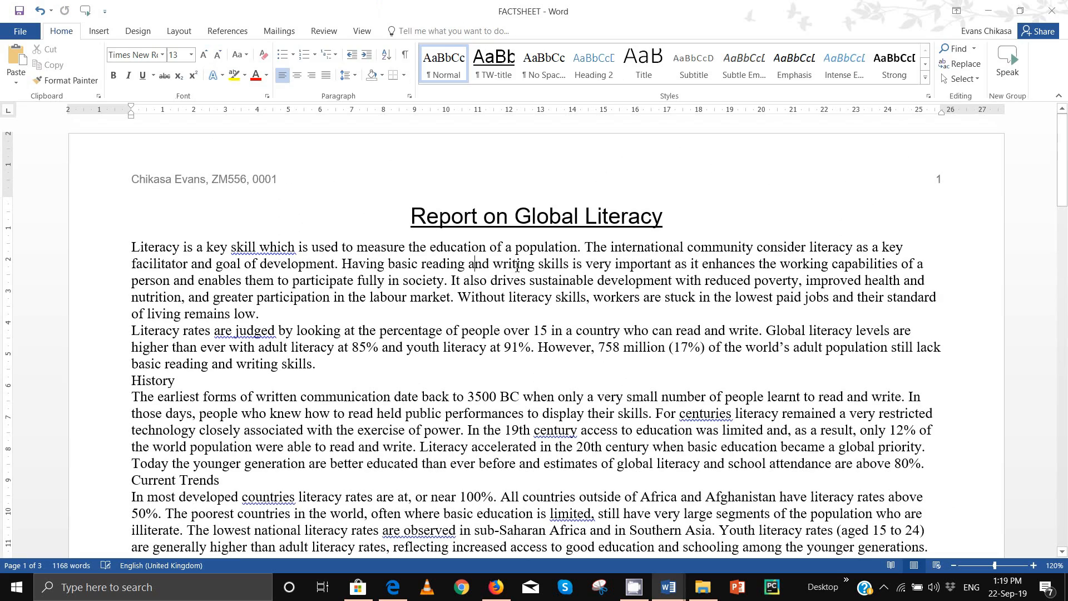
click(393, 587)
Step: Scroll to the page 3 style table and highlight 'basing each on the default paragraph style'
scroll(392, 409, down, 9)
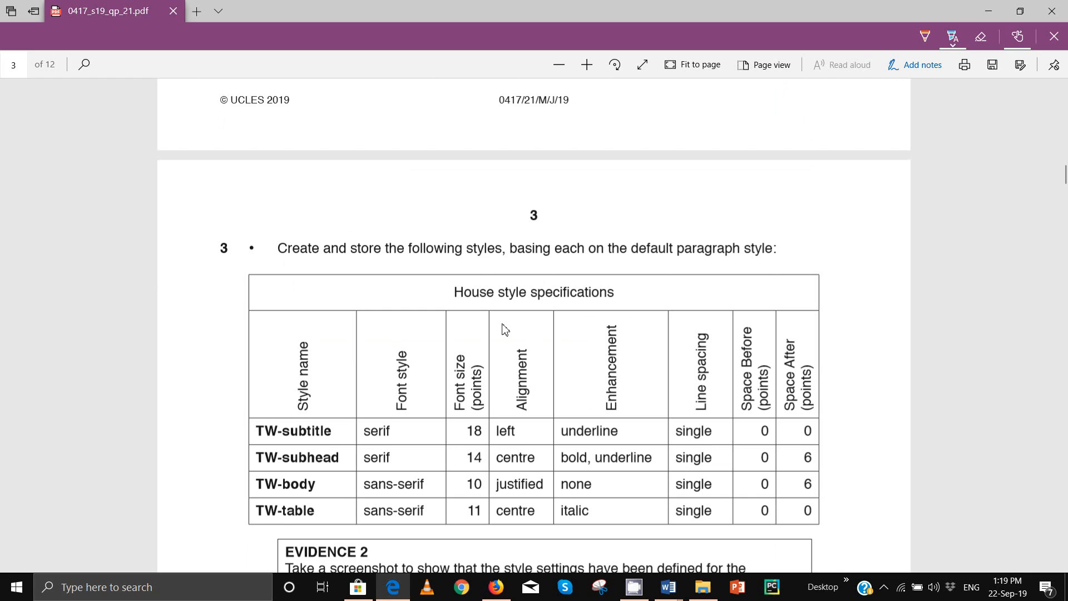
scroll(504, 329, down, 1)
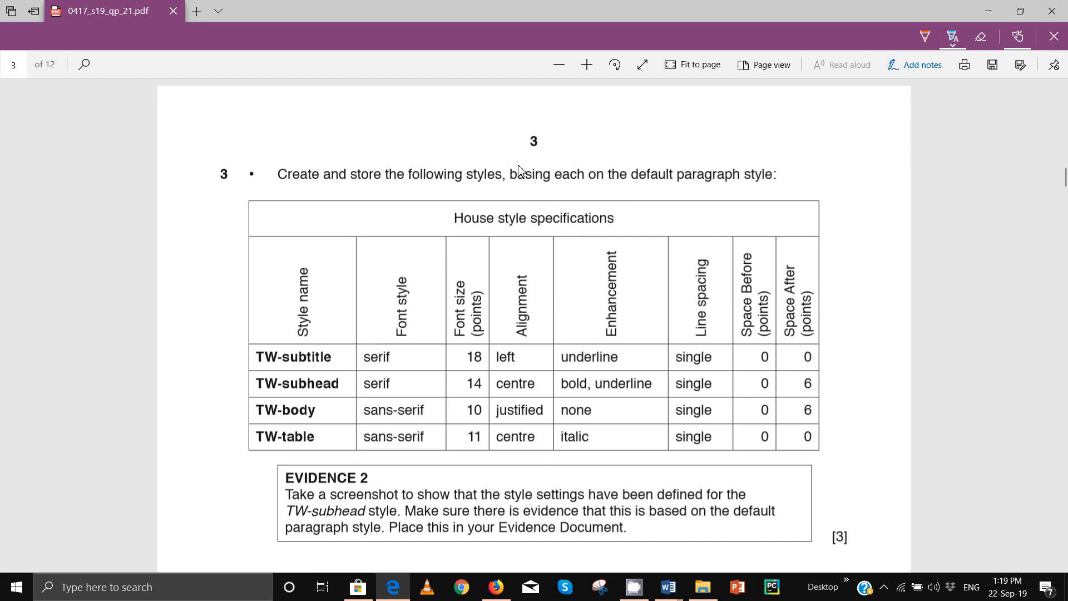
drag(516, 179, 780, 179)
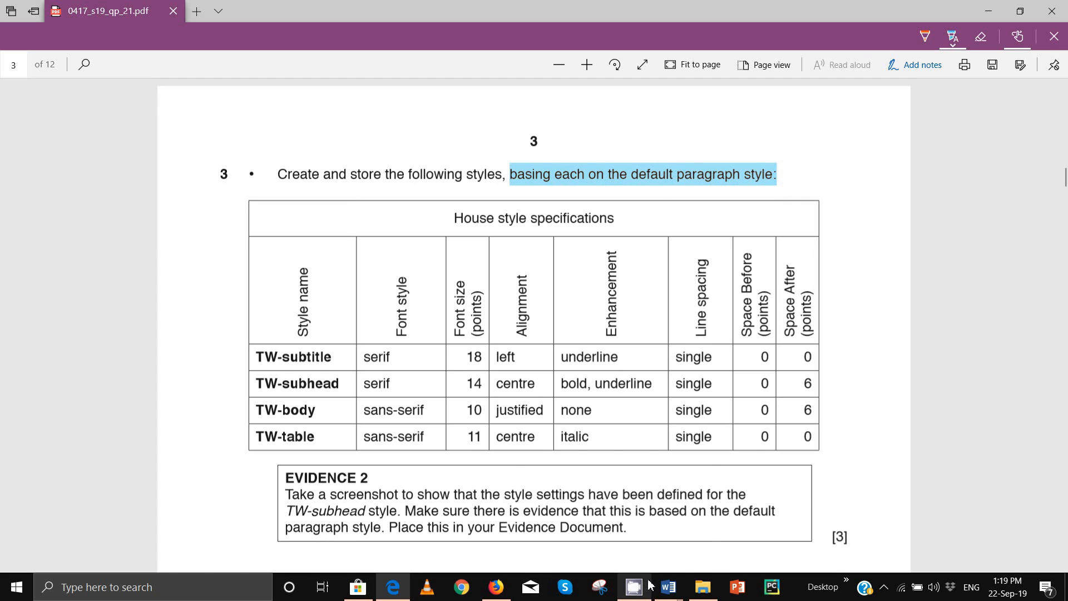
mouse_move(681, 596)
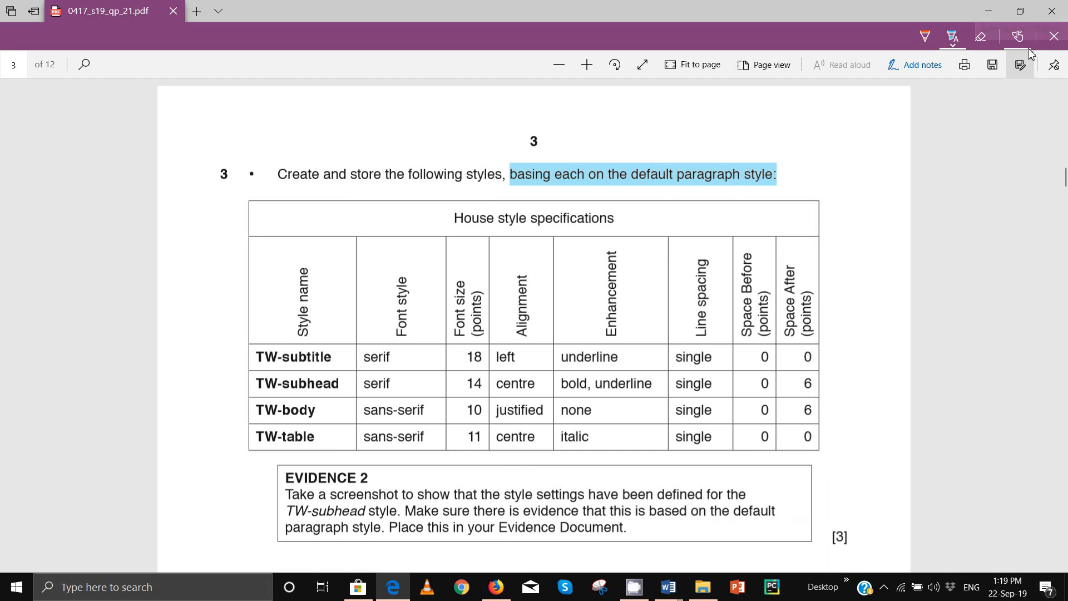
Step: Restore the Edge PDF window, narrow it and move it to the left
click(1021, 12)
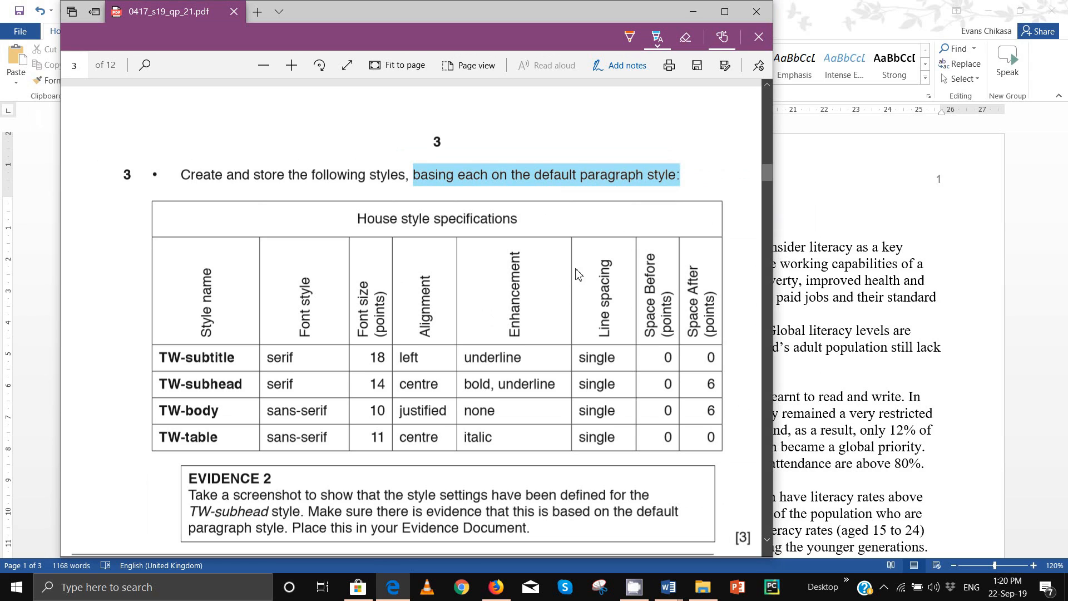
scroll(497, 291, down, 3)
scroll(497, 291, up, 4)
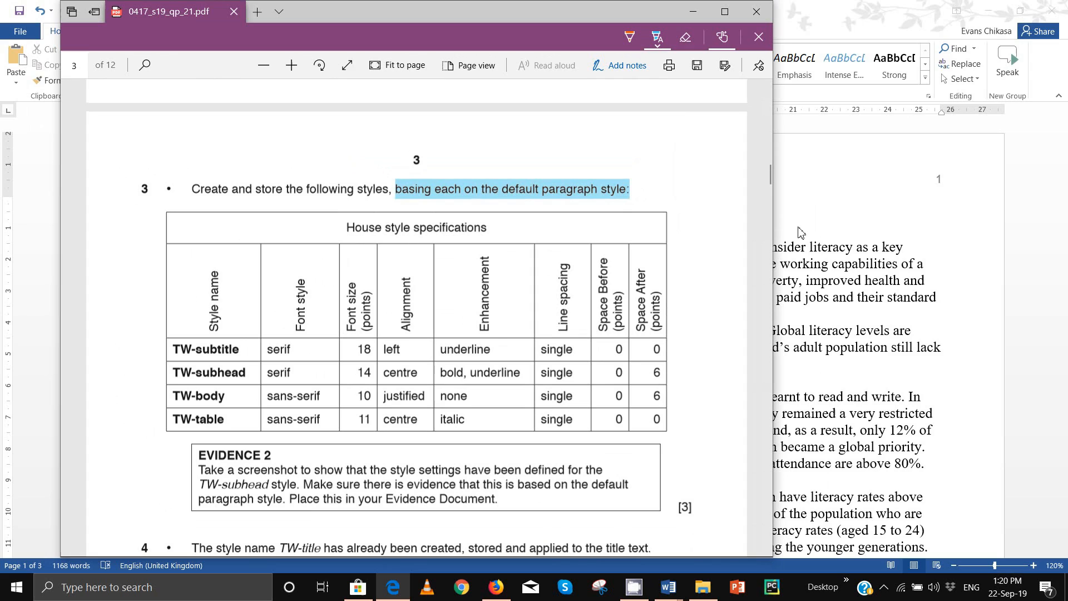
drag(773, 236, 678, 248)
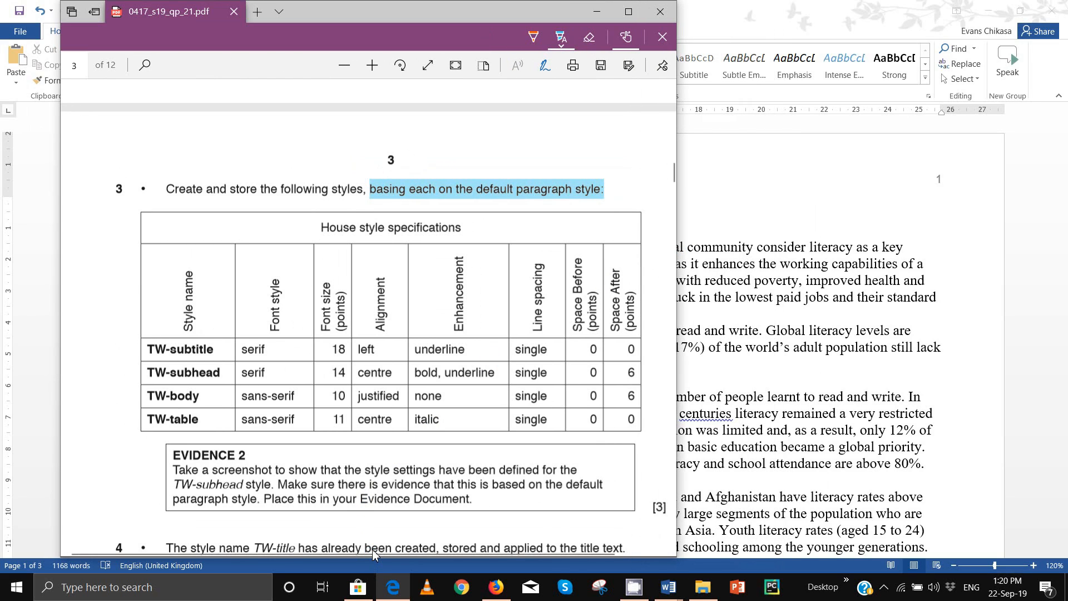
drag(370, 12, 313, 12)
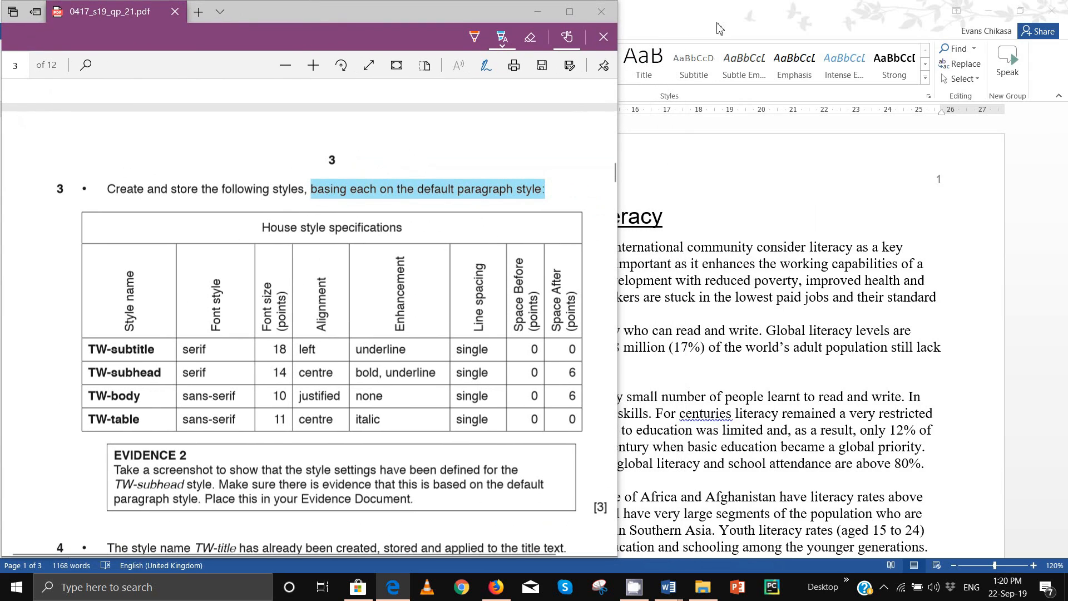
Step: Restore the FACTSHEET window and size it on the right beside the PDF
click(1020, 11)
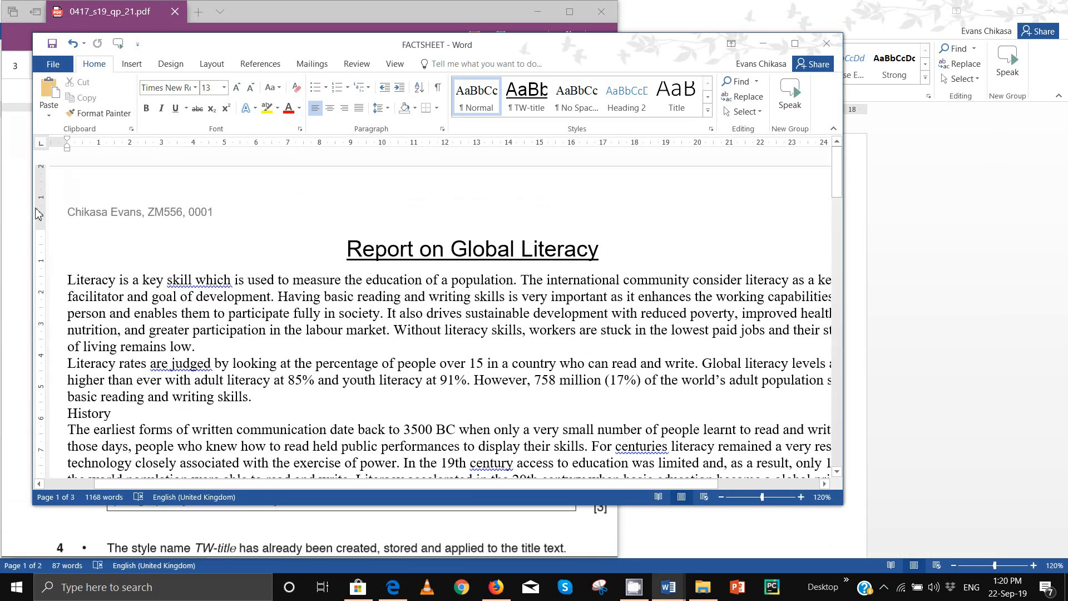
drag(33, 234, 383, 243)
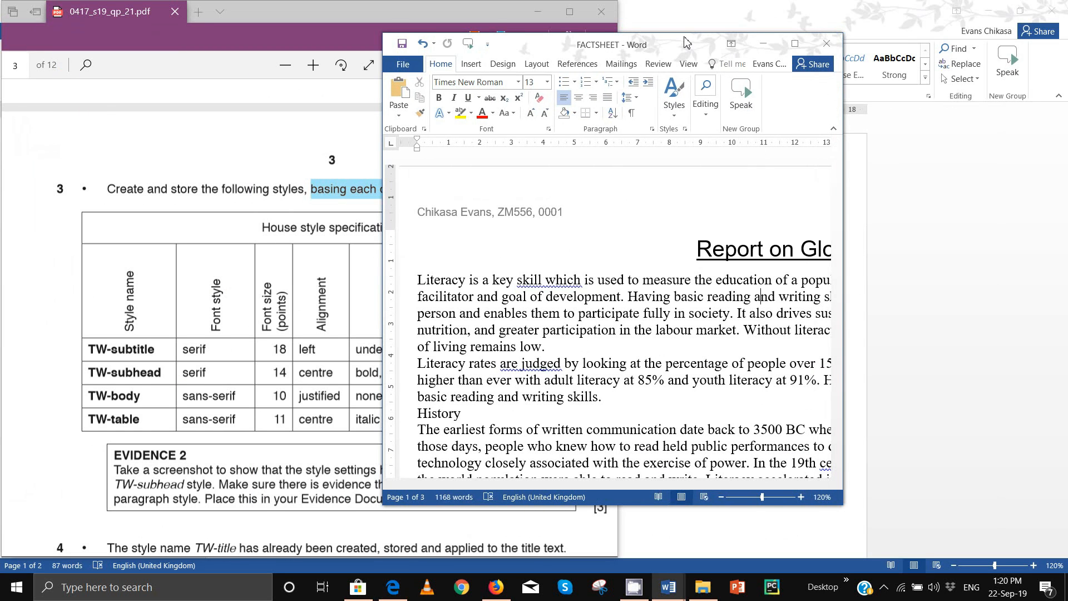
drag(684, 42, 885, 56)
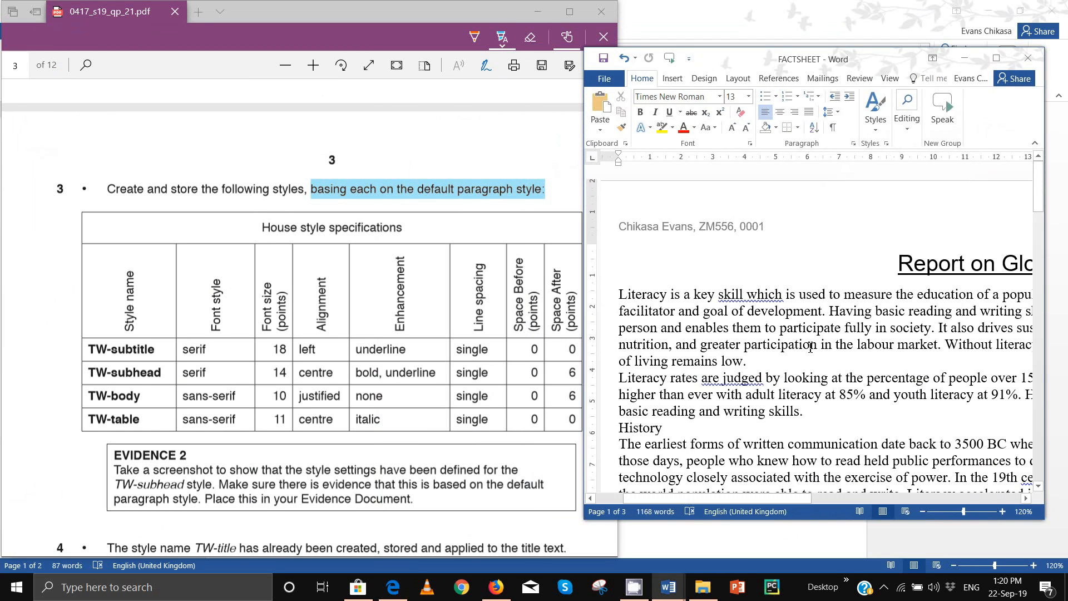
scroll(810, 348, down, 6)
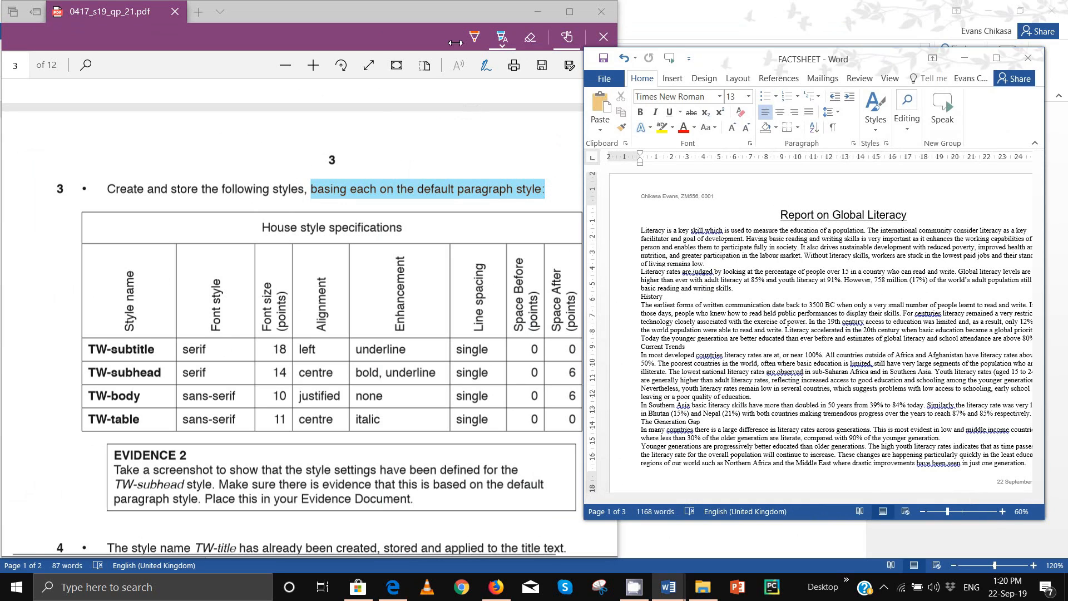
scroll(221, 233, down, 2)
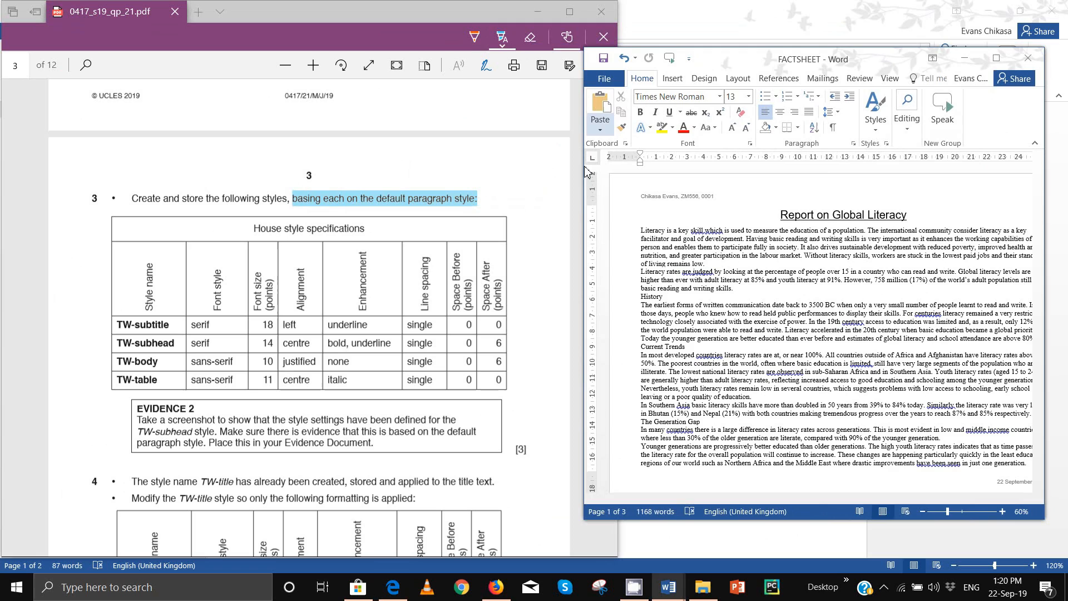
drag(616, 34, 499, 32)
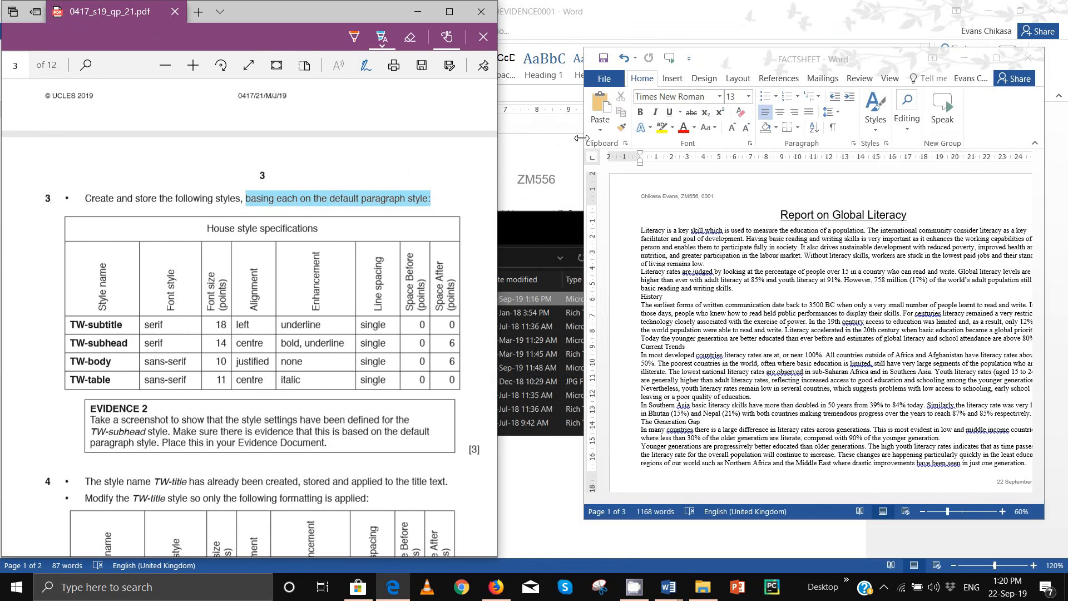
drag(584, 137, 520, 136)
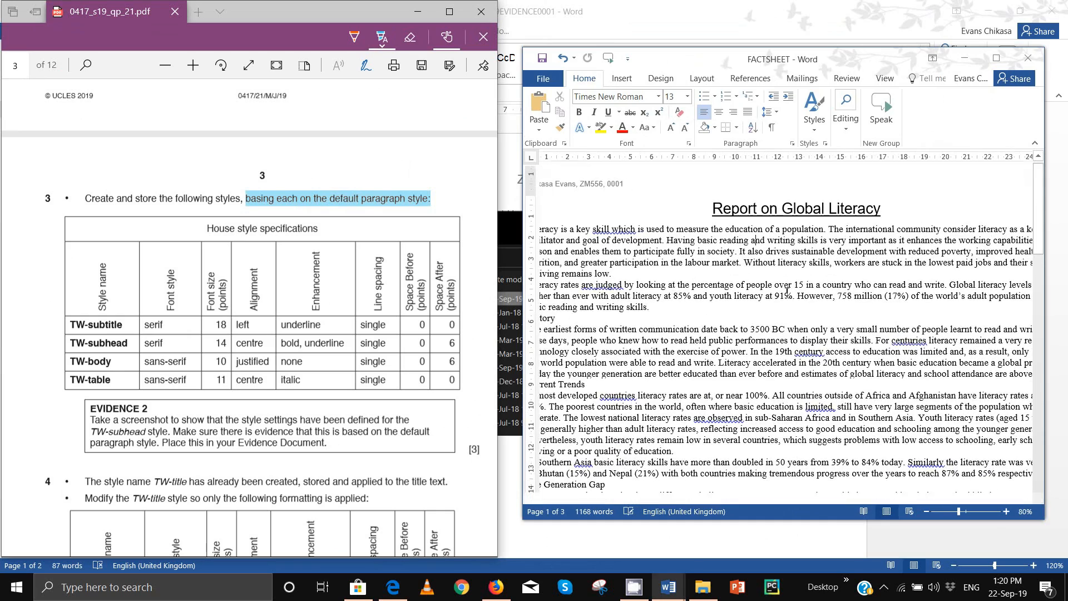
Step: Open the Styles pane, start a new style and move its dialog fully into view
click(814, 124)
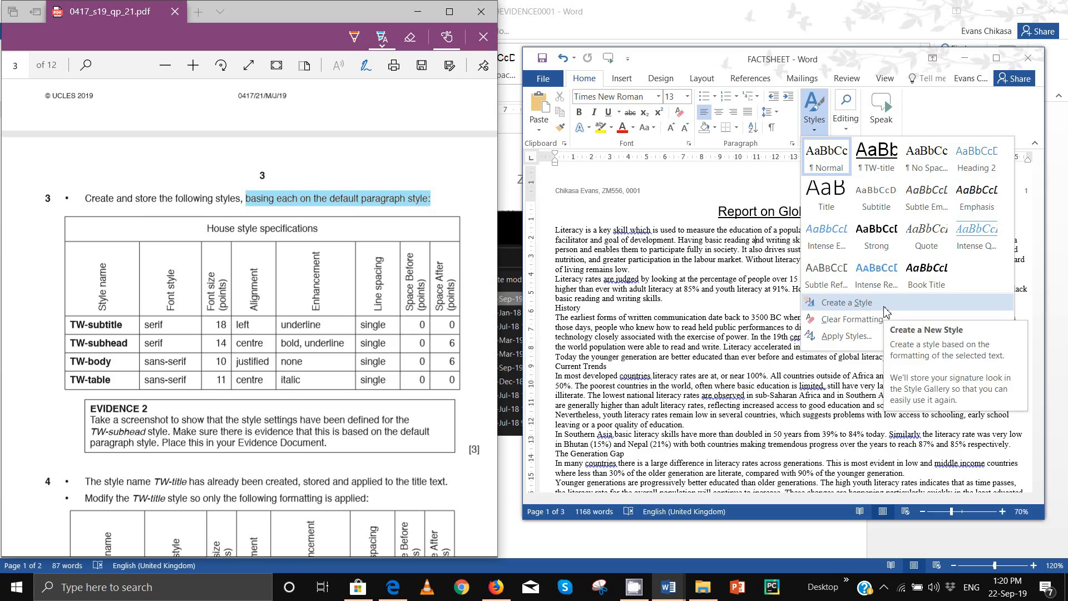
click(939, 108)
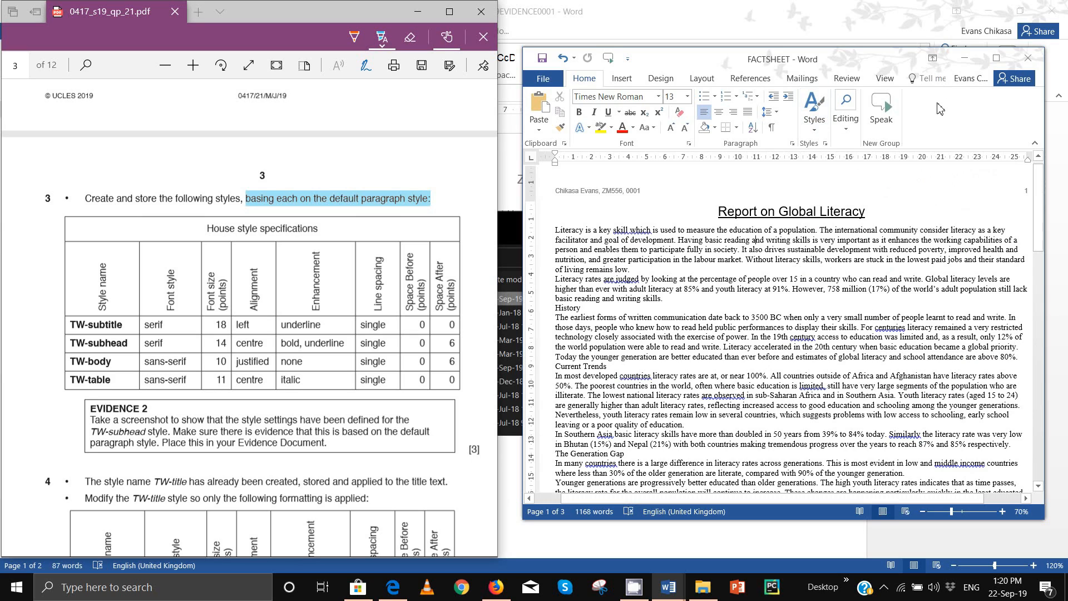
click(826, 144)
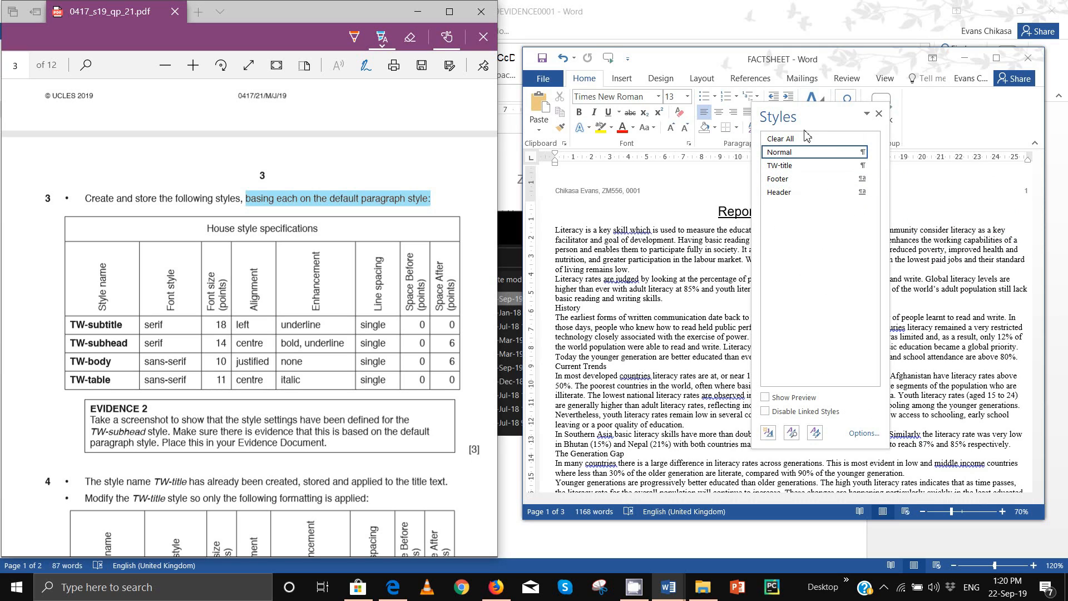
click(768, 433)
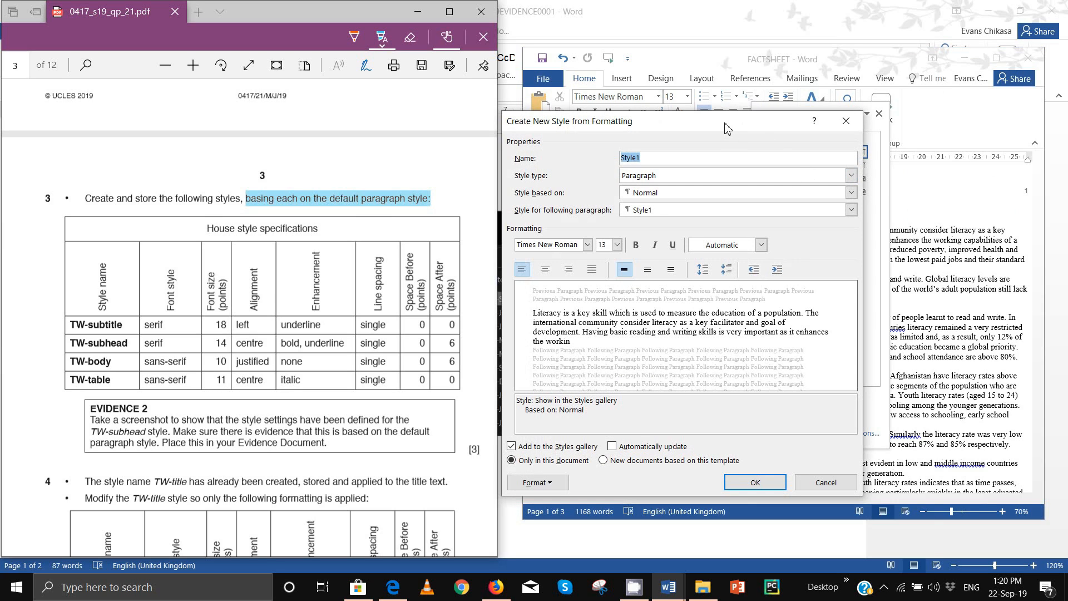
drag(726, 128, 797, 302)
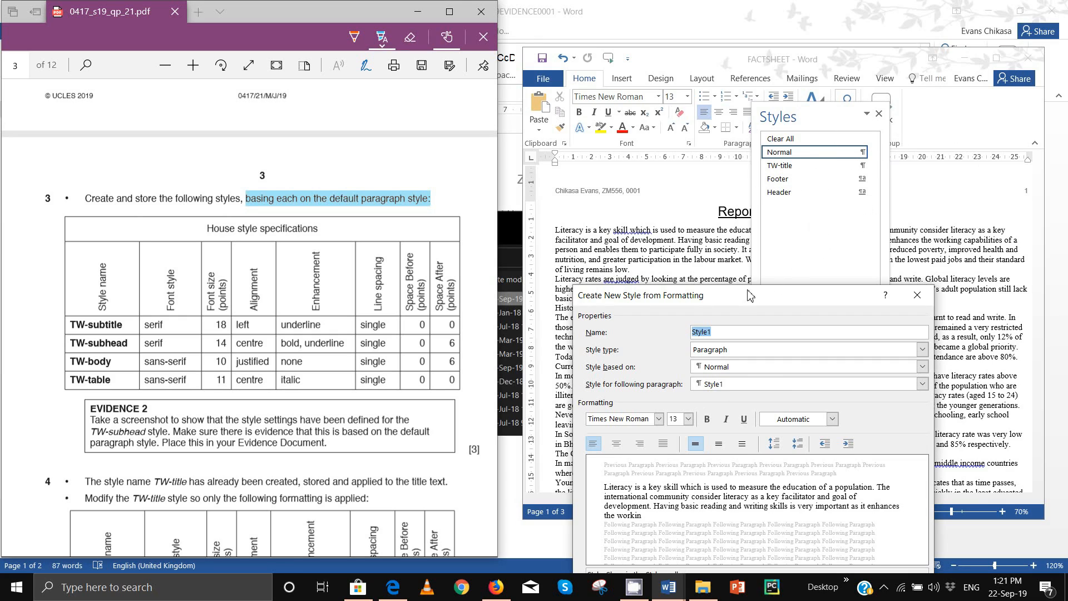
drag(733, 298, 707, 187)
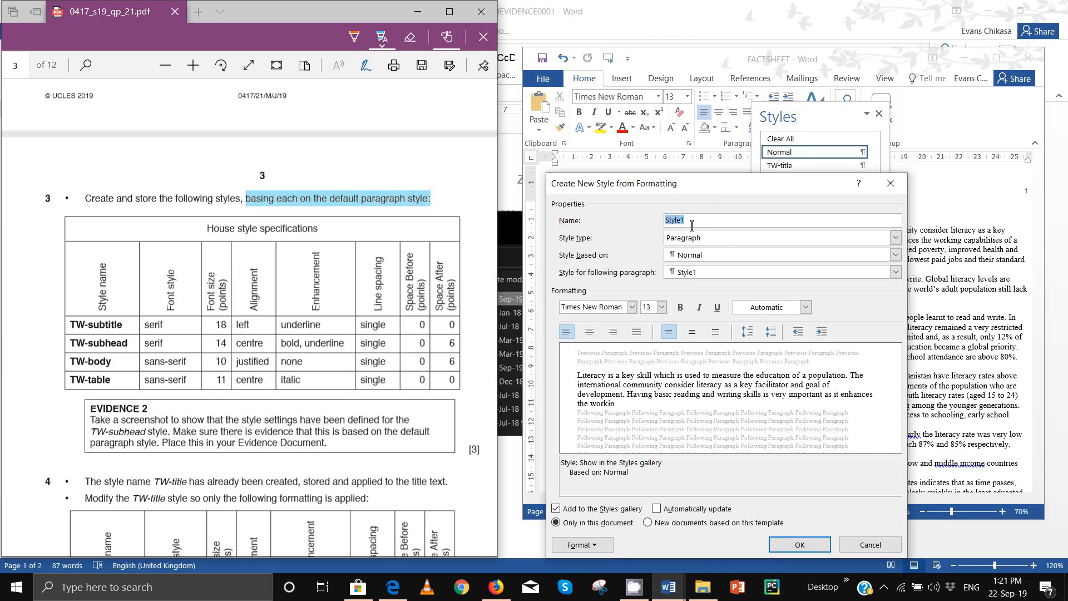
Step: Name the style TW-subtitle and set TW-subtitle as its following-paragraph style
text(TW-subtit)
click(347, 209)
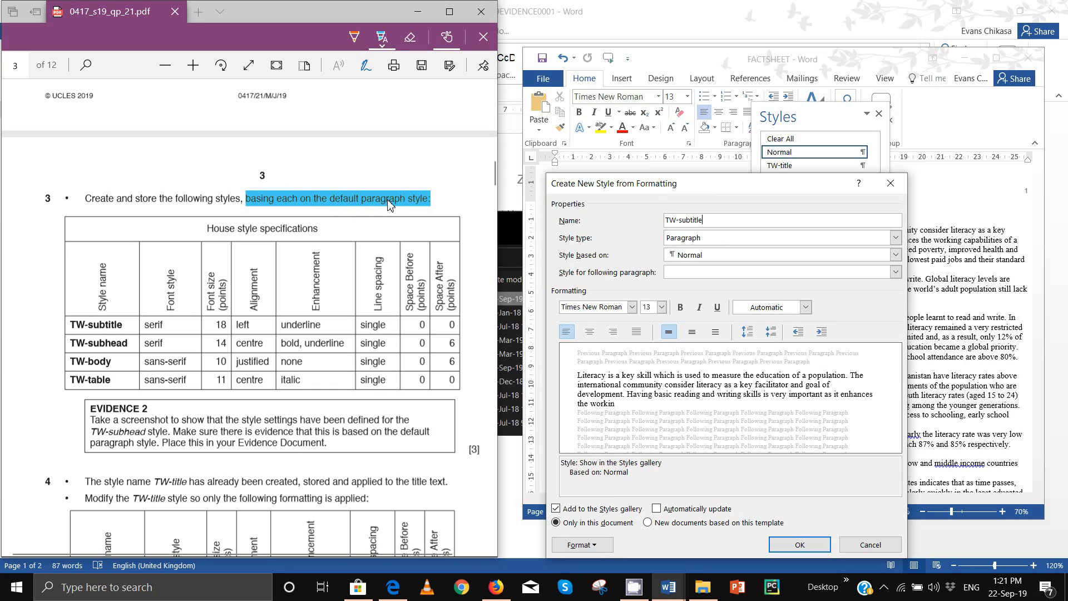
click(716, 280)
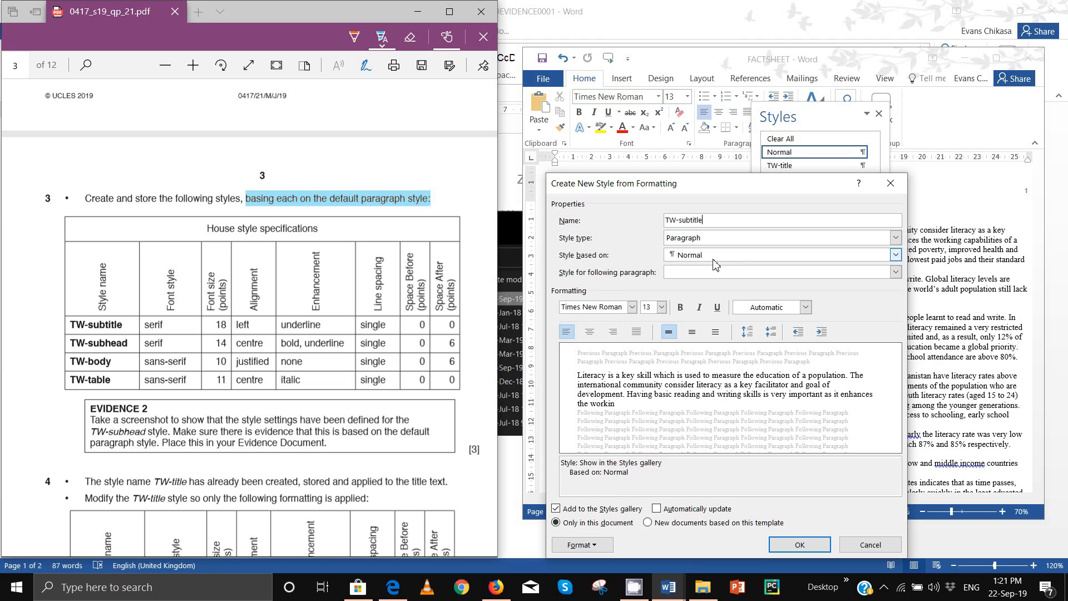
click(895, 272)
click(693, 283)
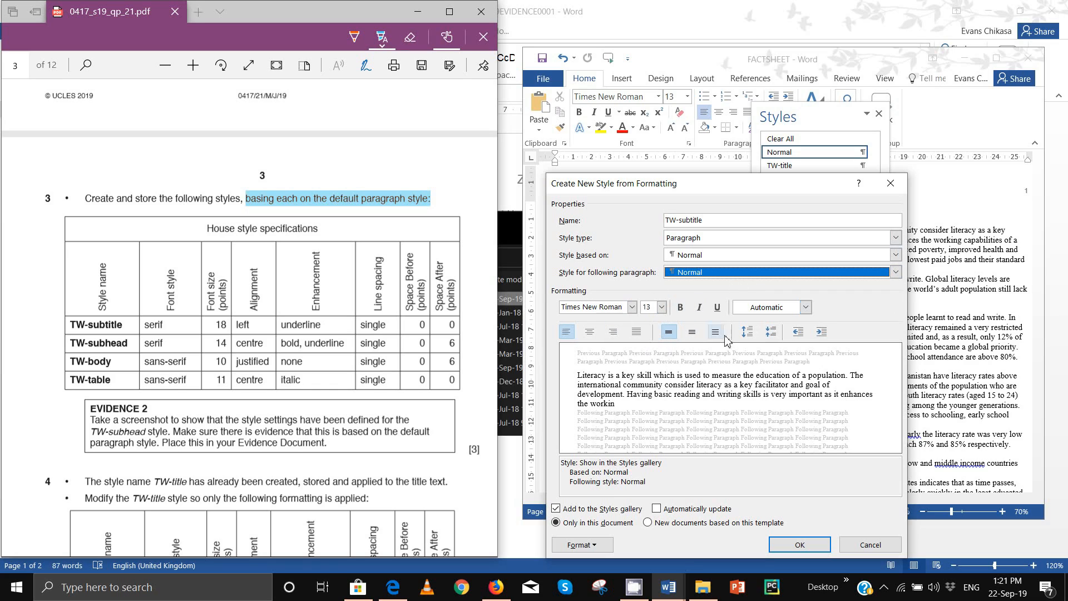
click(844, 272)
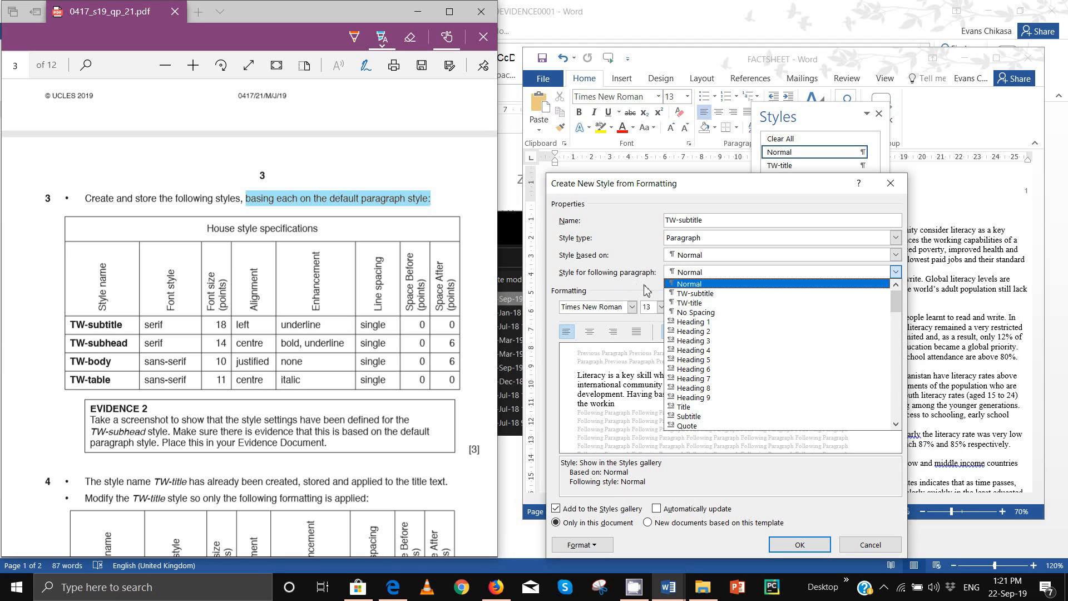
click(695, 293)
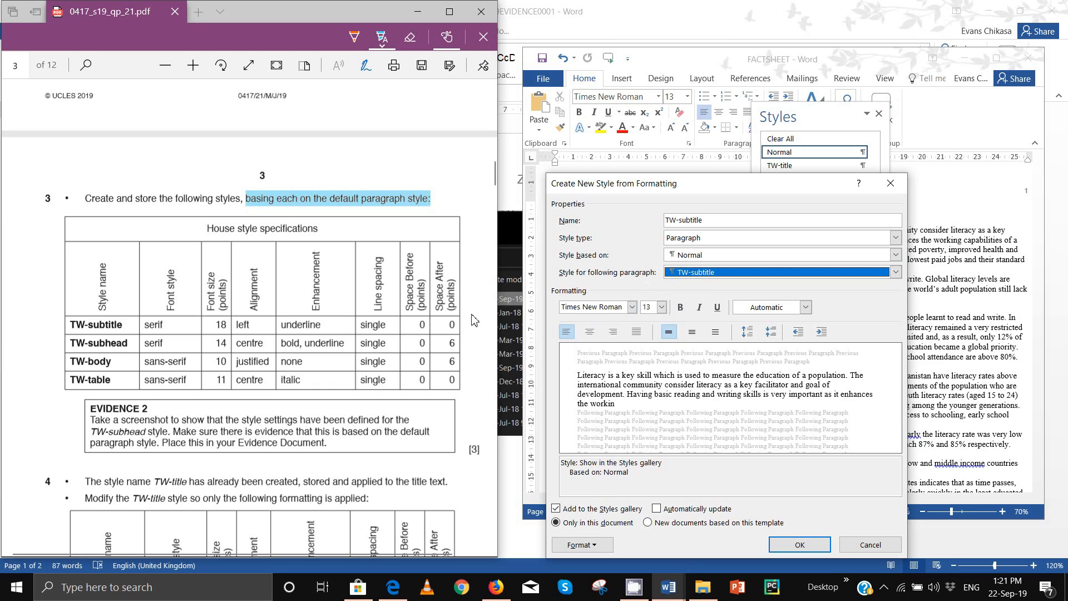
click(615, 310)
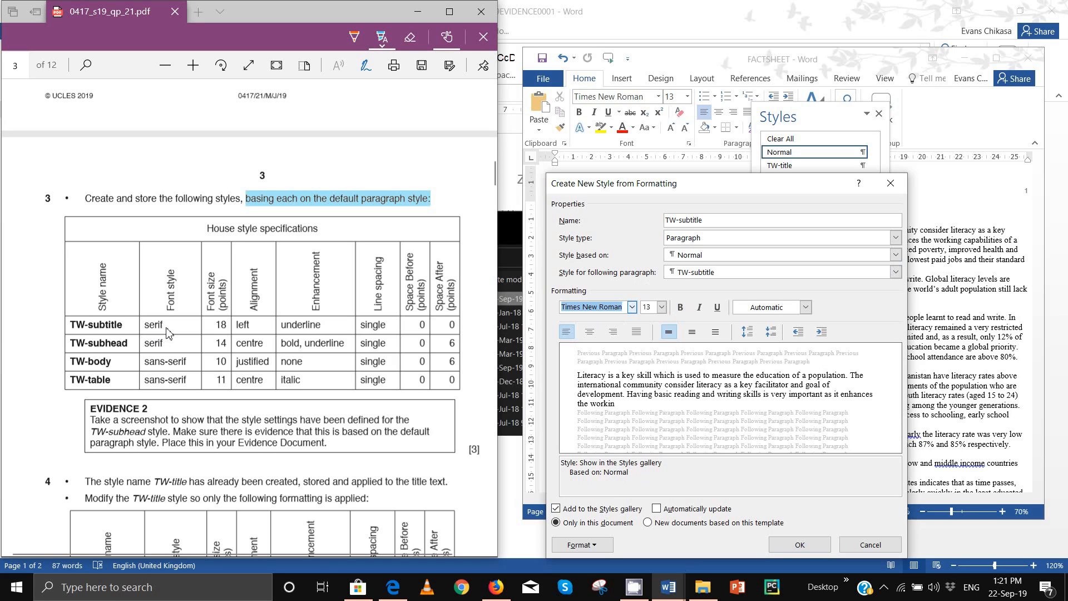
Step: Make TW-subtitle 18 pt underlined, keep paragraph settings unchanged and save the style
click(662, 309)
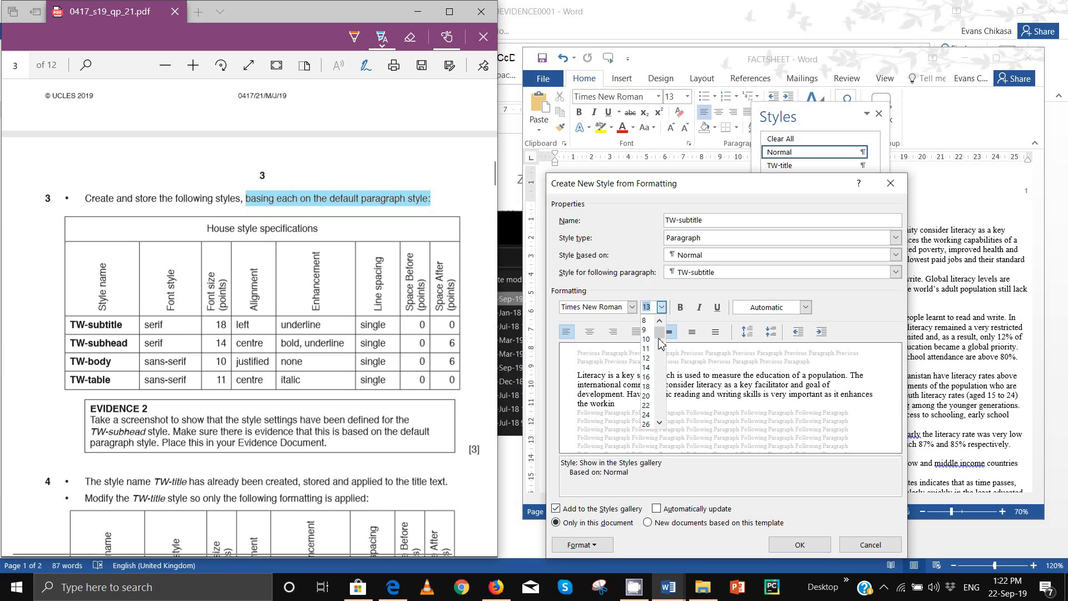
click(650, 389)
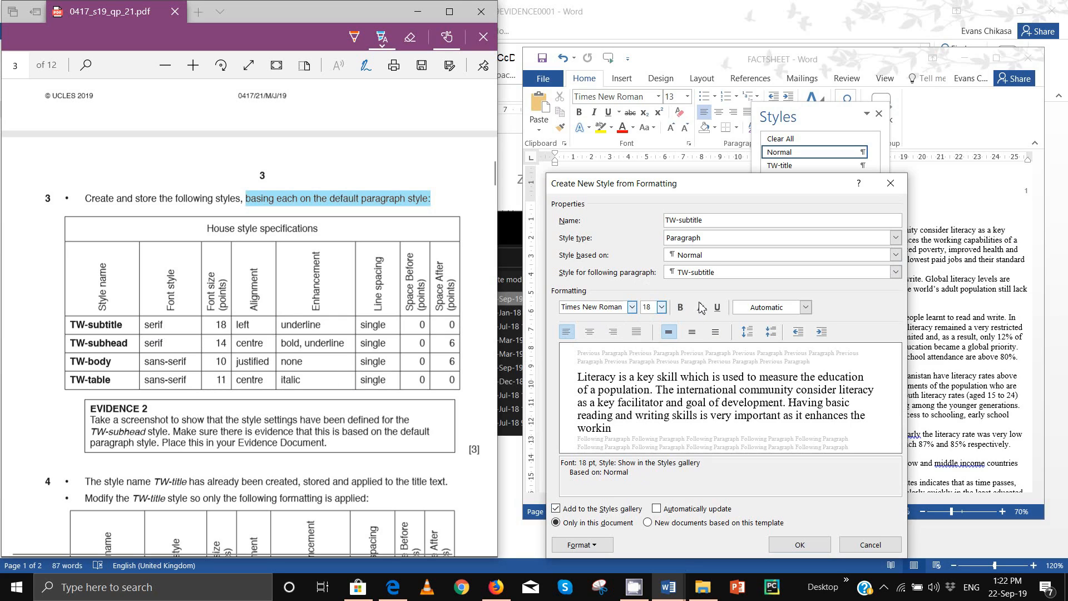
click(717, 308)
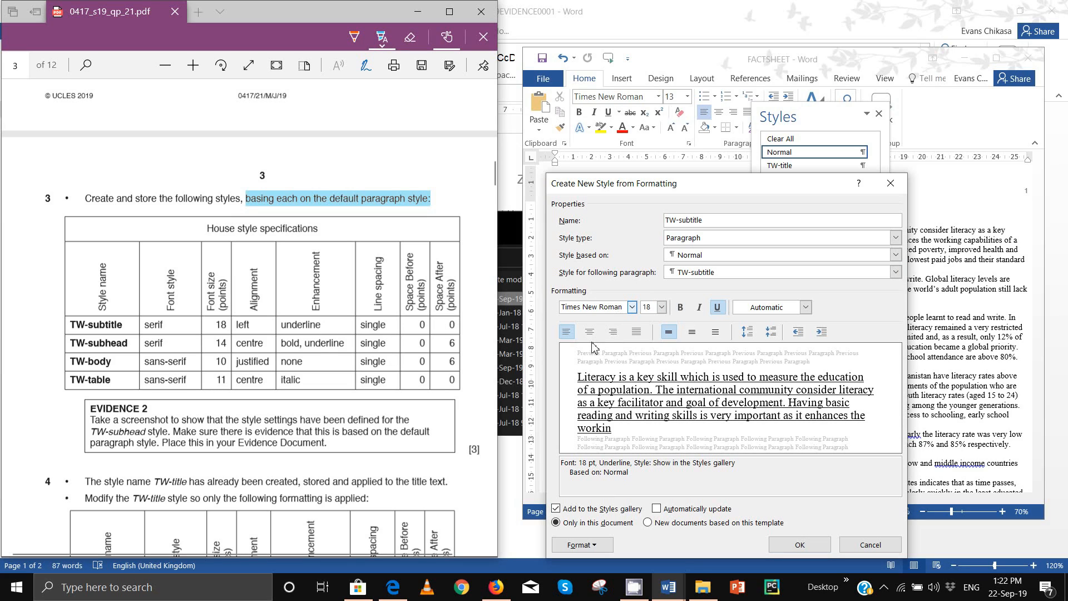
click(593, 545)
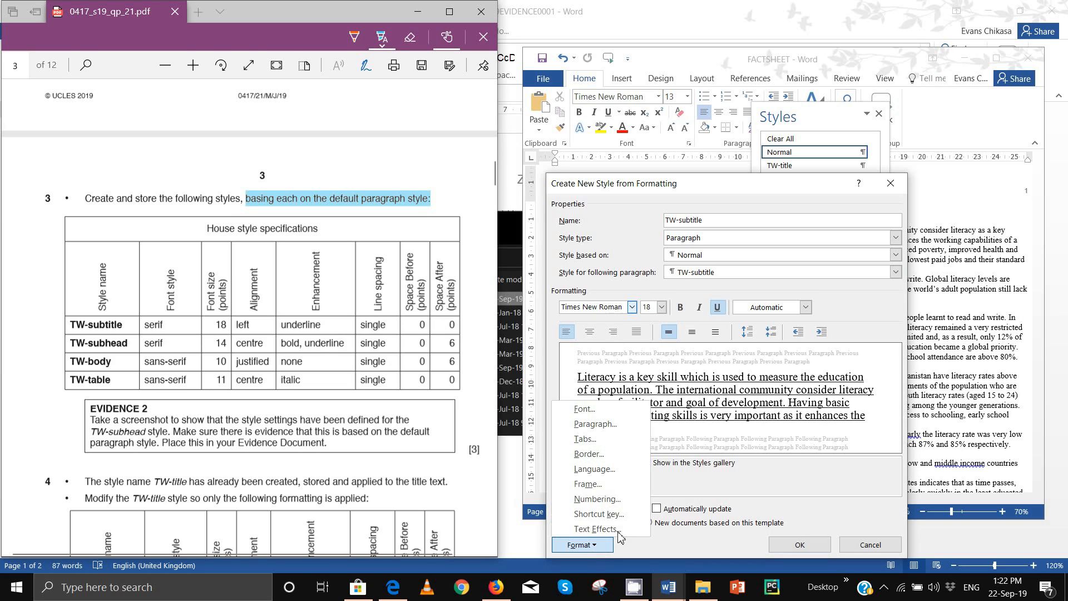
click(608, 429)
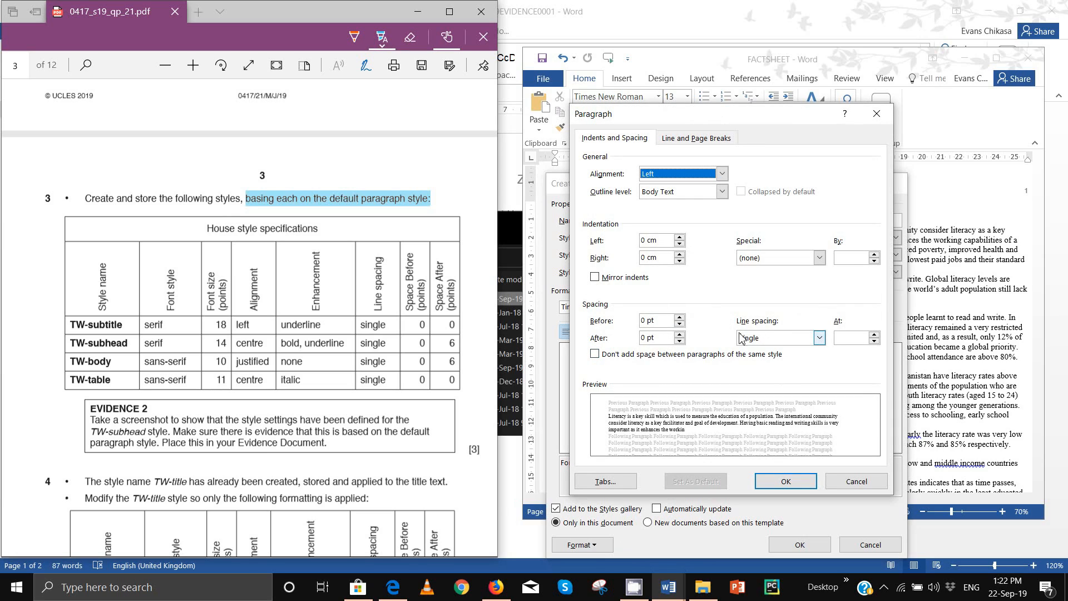
click(776, 483)
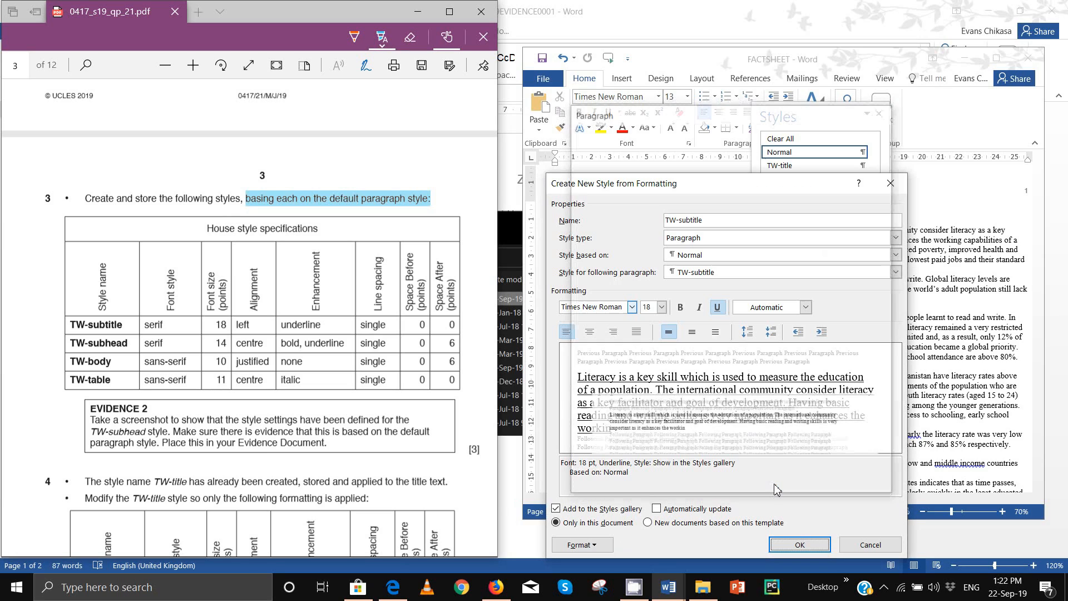
click(785, 547)
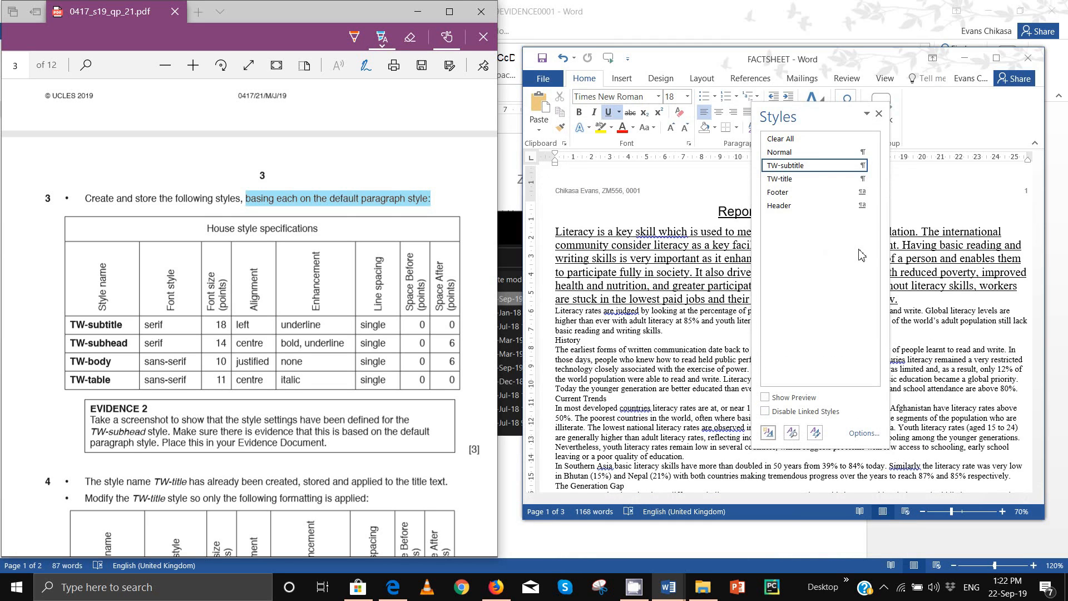
click(769, 432)
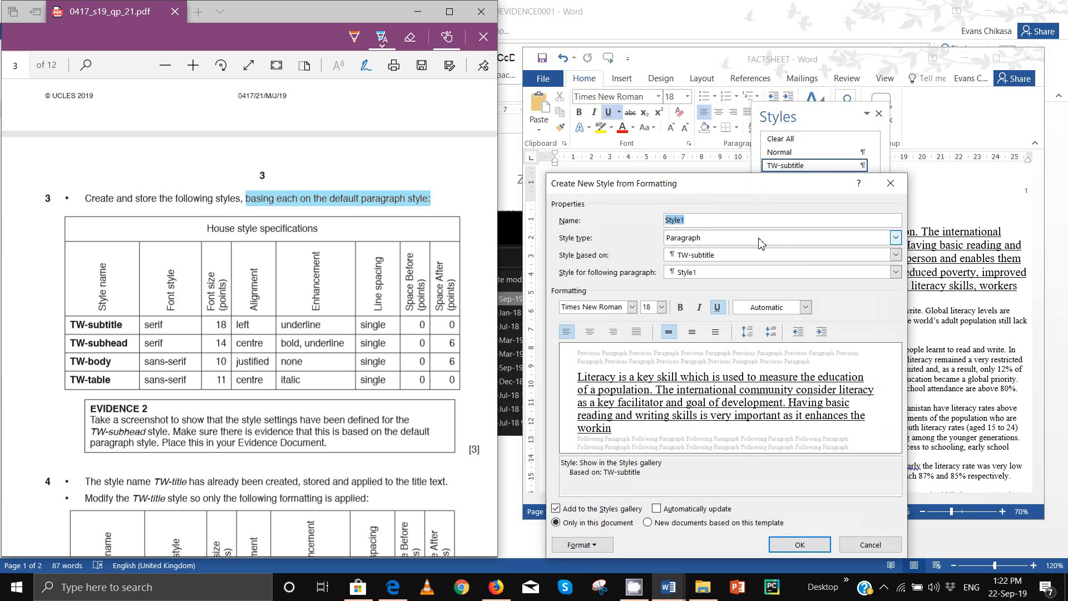
Step: Name the style TW-subhead, based on Normal, with TW-subhead as following paragraph
text(TW-subhead)
click(739, 272)
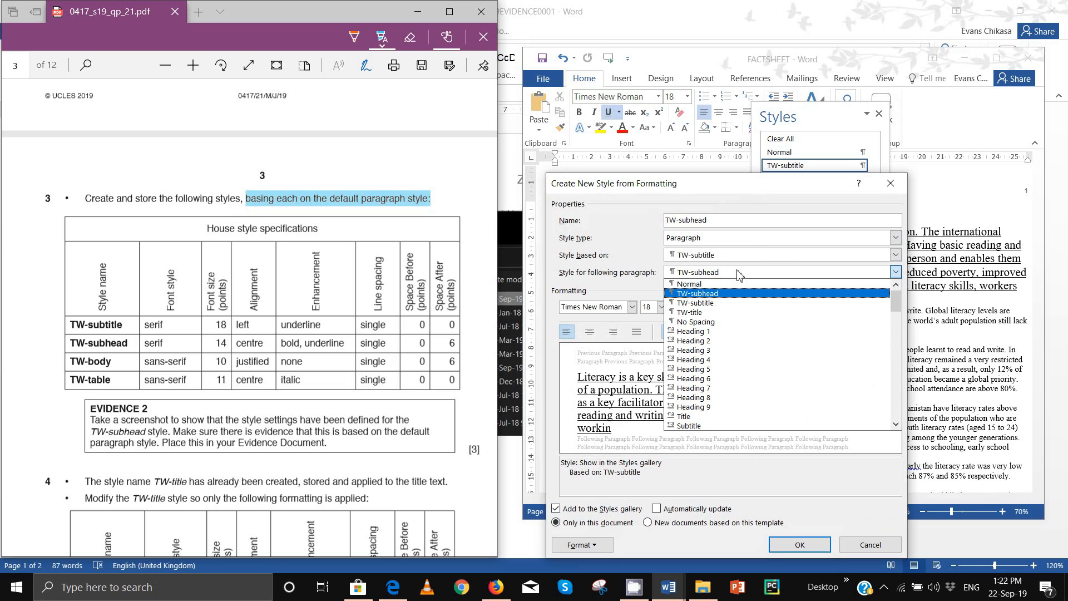
click(723, 259)
click(725, 261)
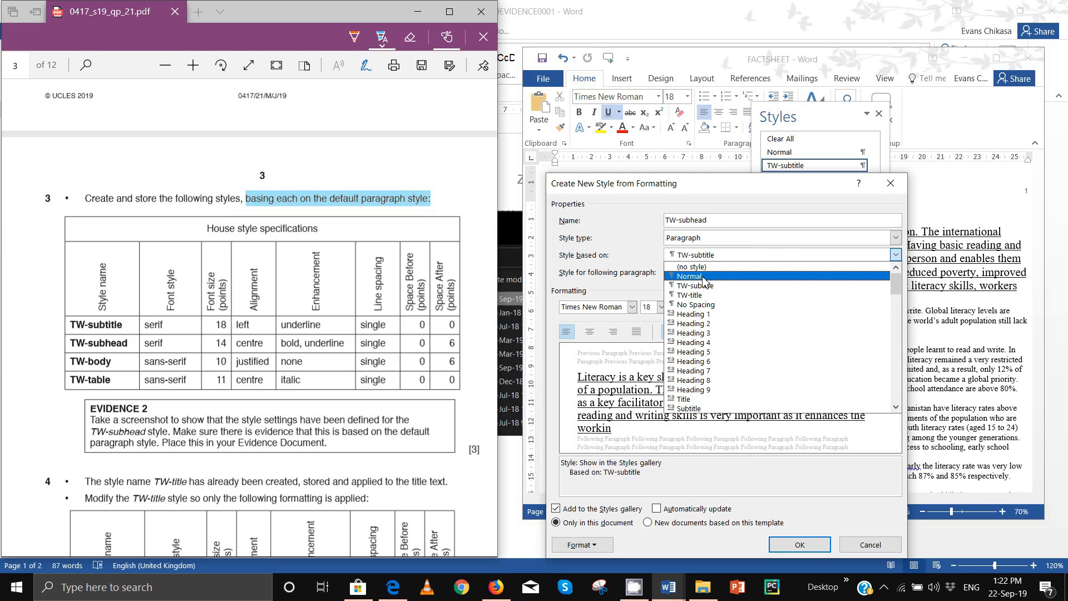
click(712, 267)
click(712, 273)
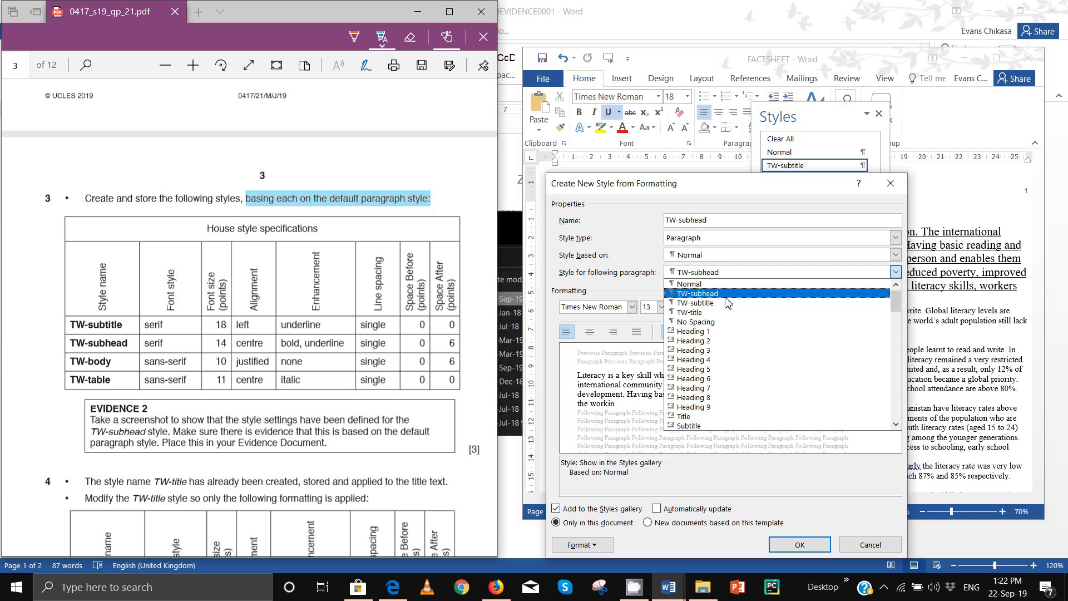
click(723, 296)
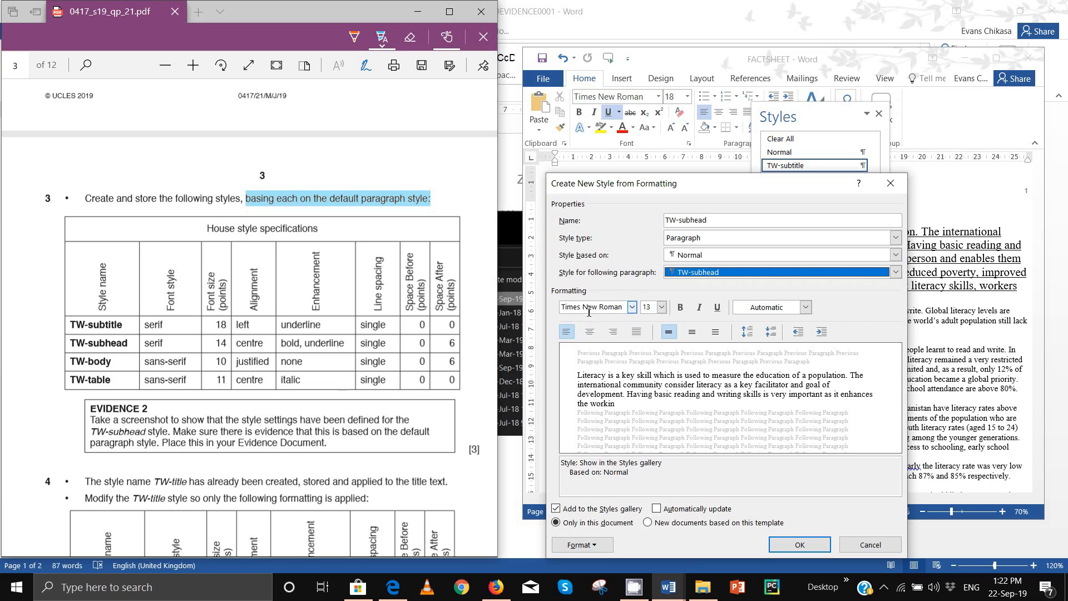
Step: Set TW-subhead to 14 pt underlined, highlighting the centre, bold-underline and single-spacing requirements
click(662, 307)
click(647, 367)
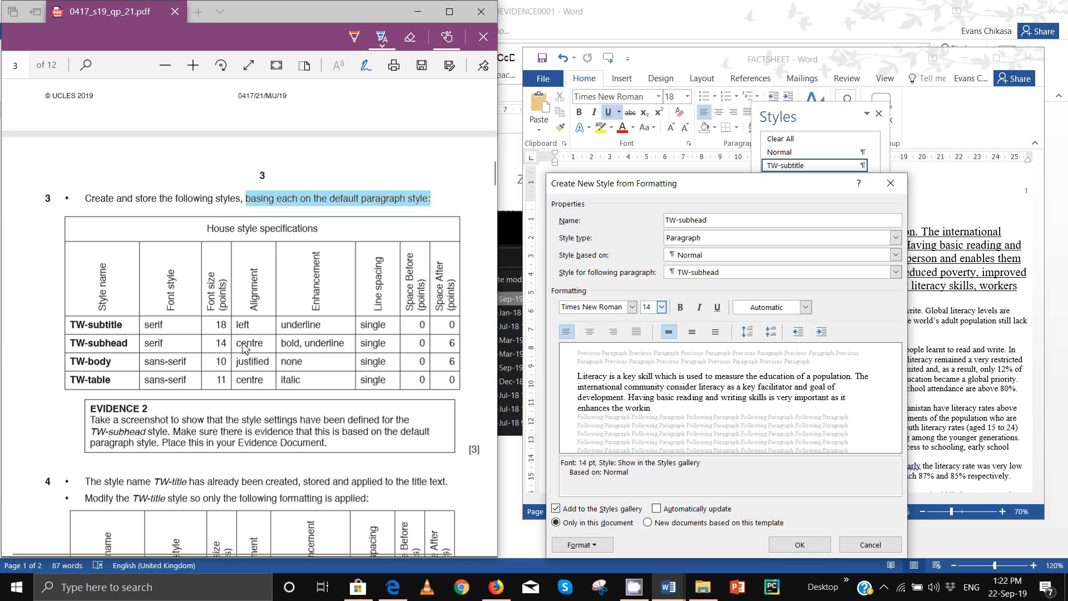
drag(242, 344, 278, 343)
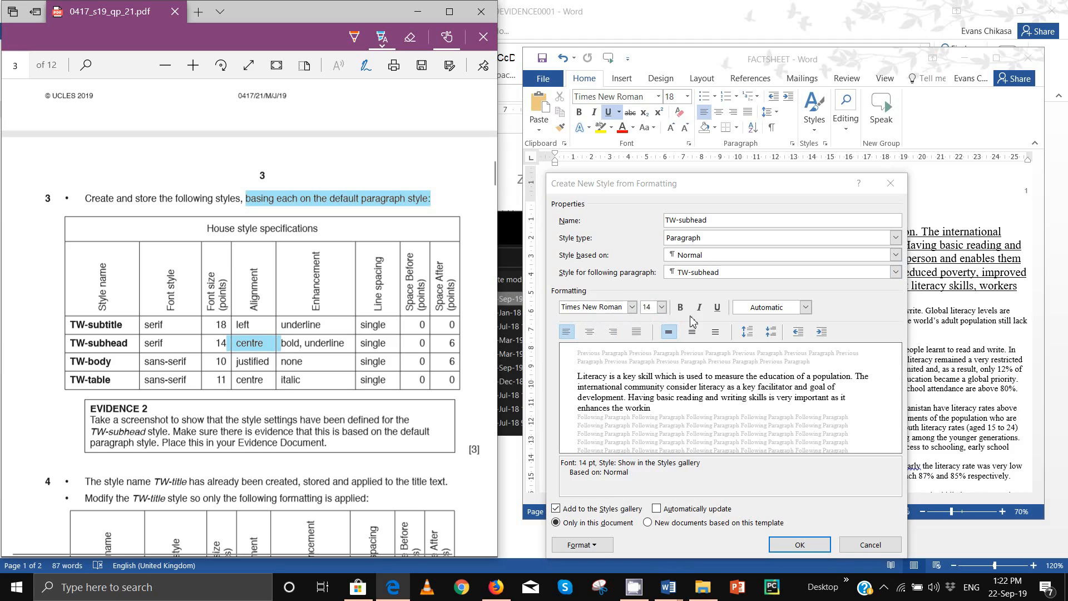
click(601, 338)
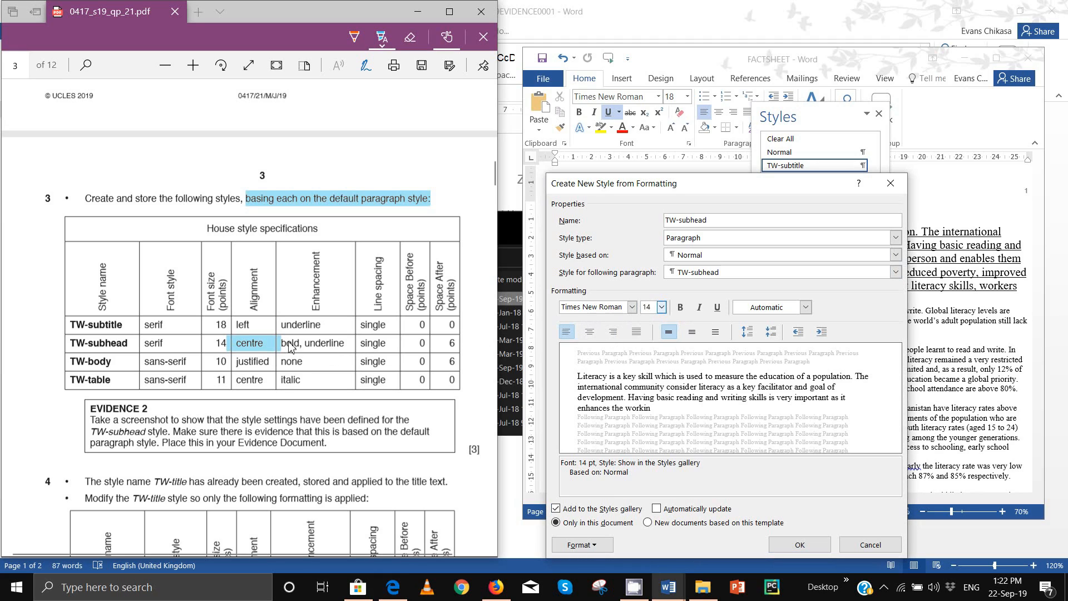
drag(289, 346, 346, 345)
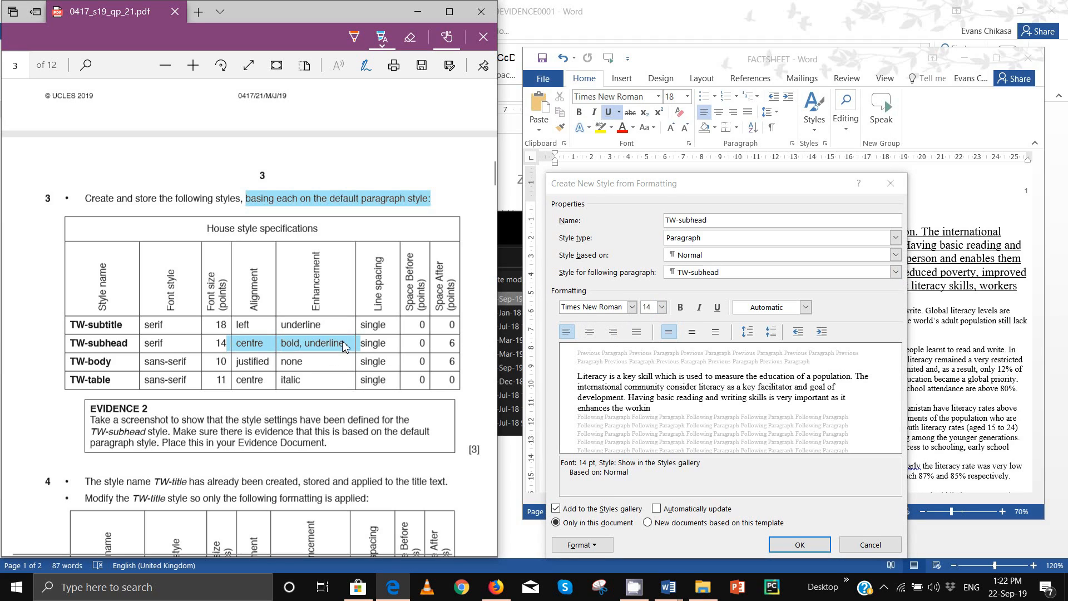
click(682, 315)
click(717, 307)
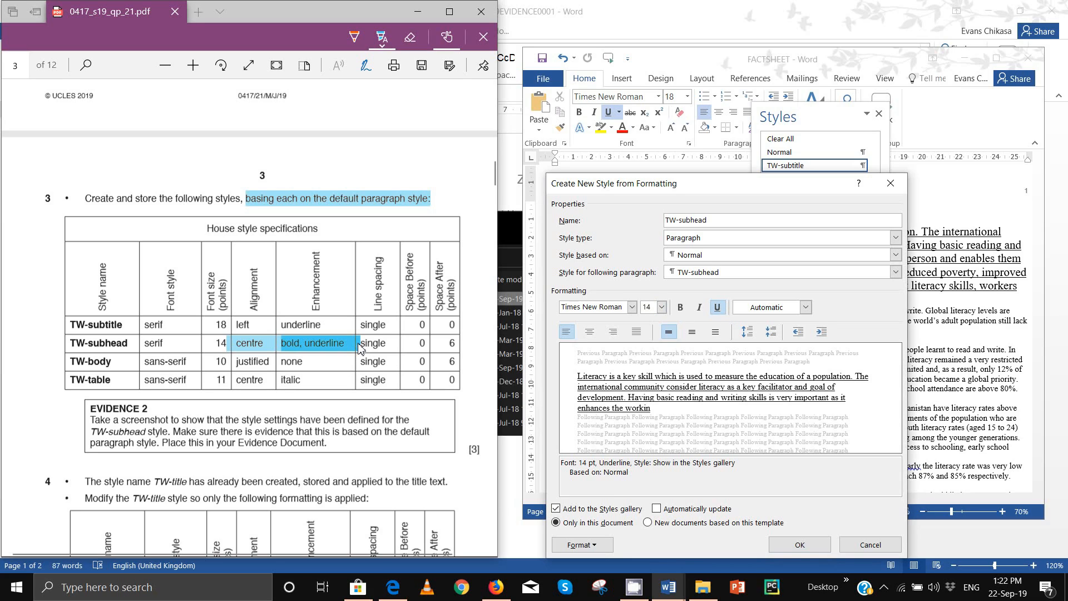
drag(360, 347, 392, 352)
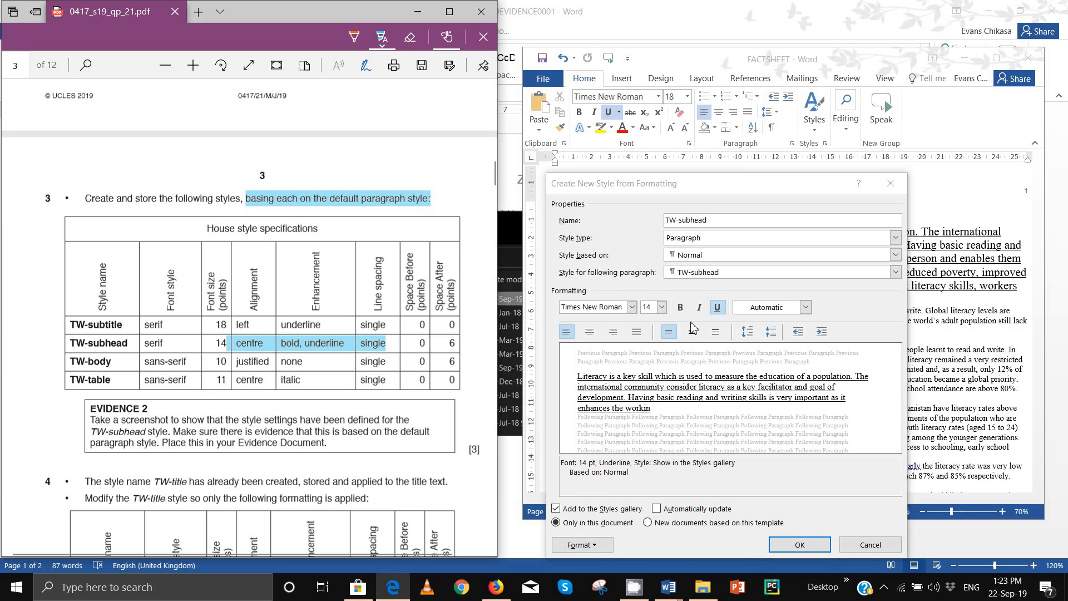
click(617, 537)
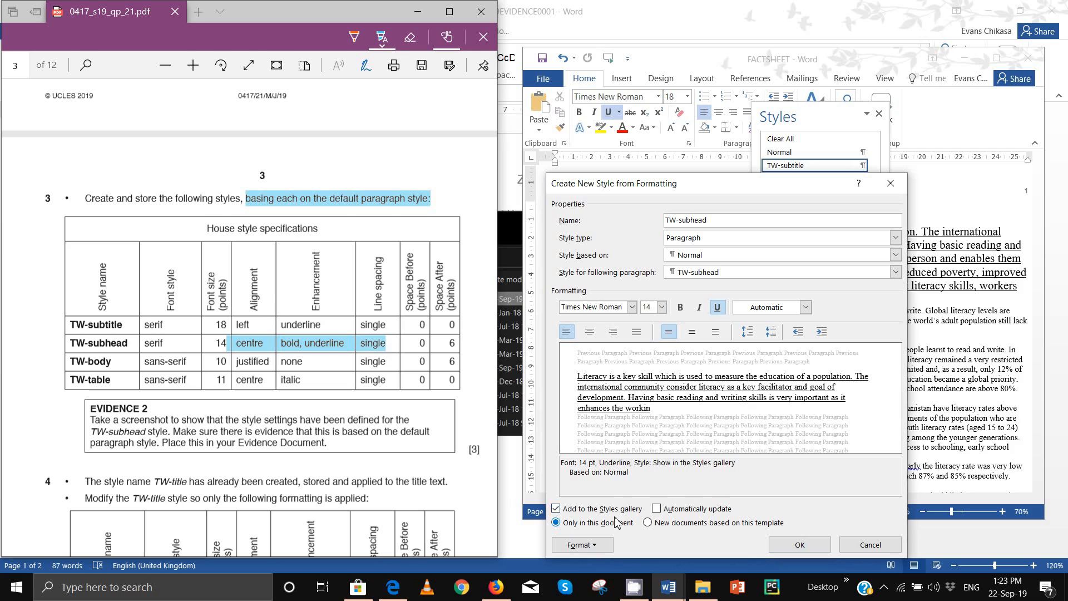
click(601, 545)
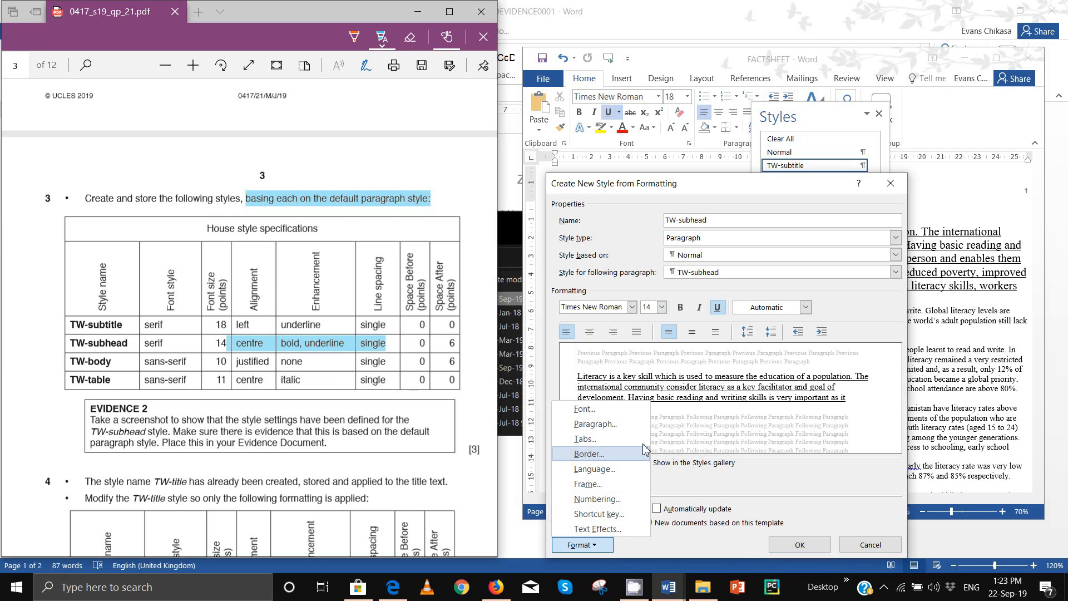
Step: Give TW-subhead 6 pt spacing after paragraphs and save the style
click(598, 424)
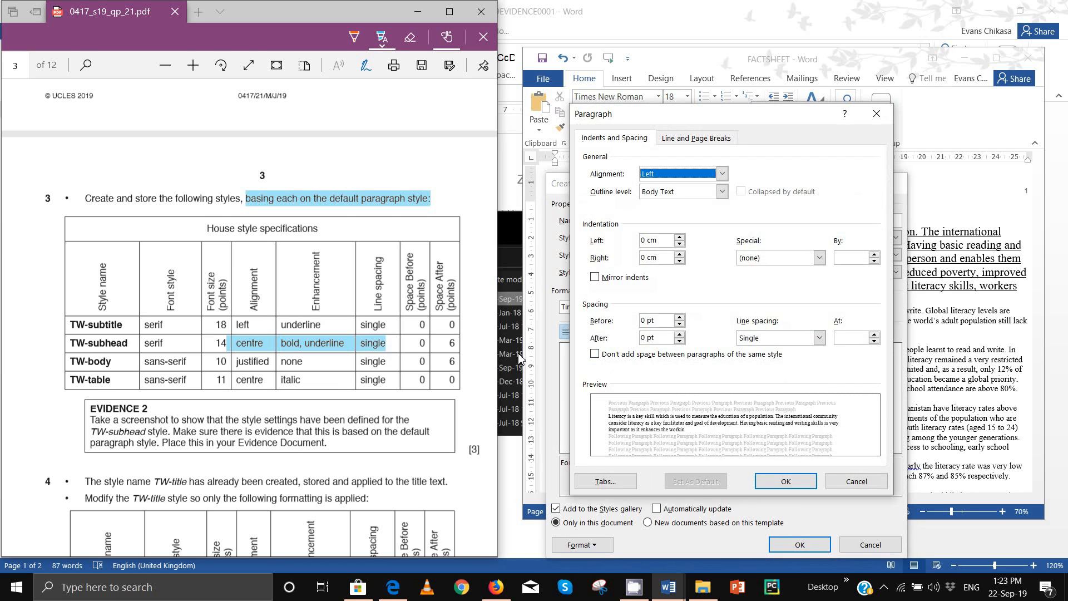
drag(418, 349, 459, 350)
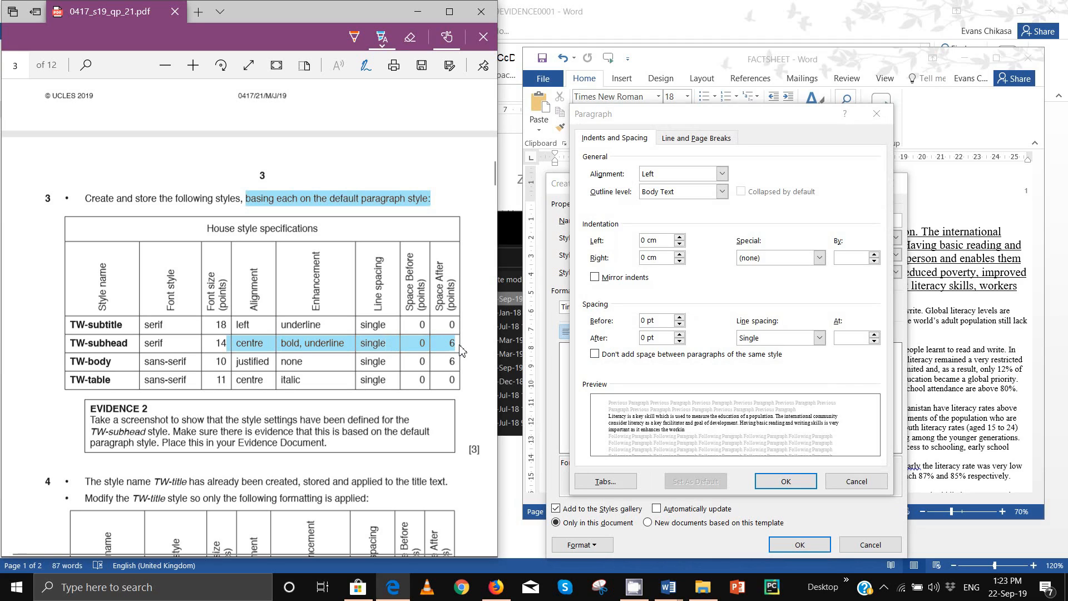
click(679, 335)
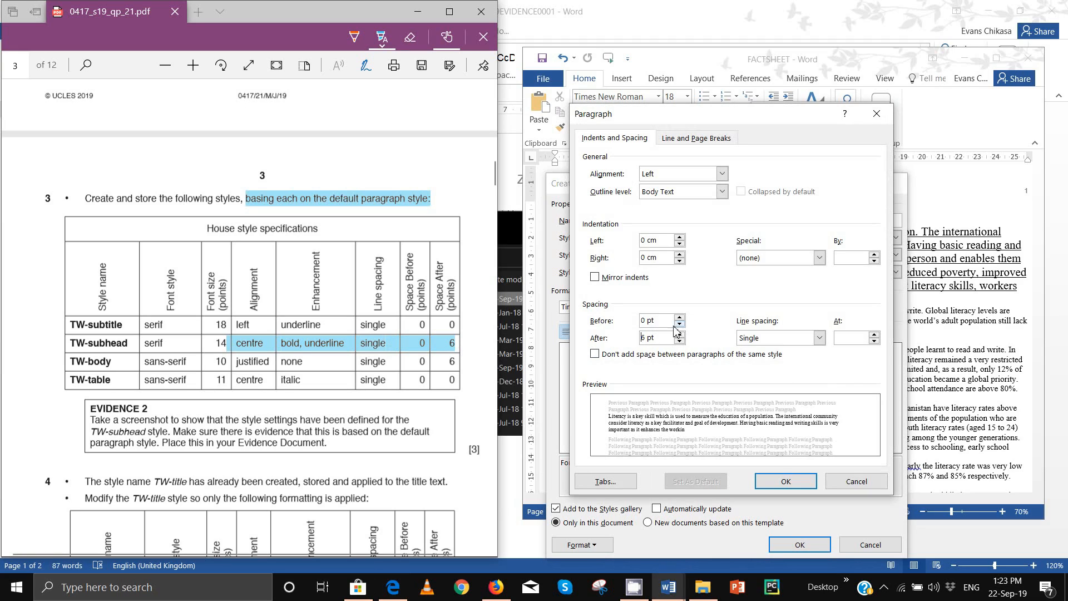
click(786, 481)
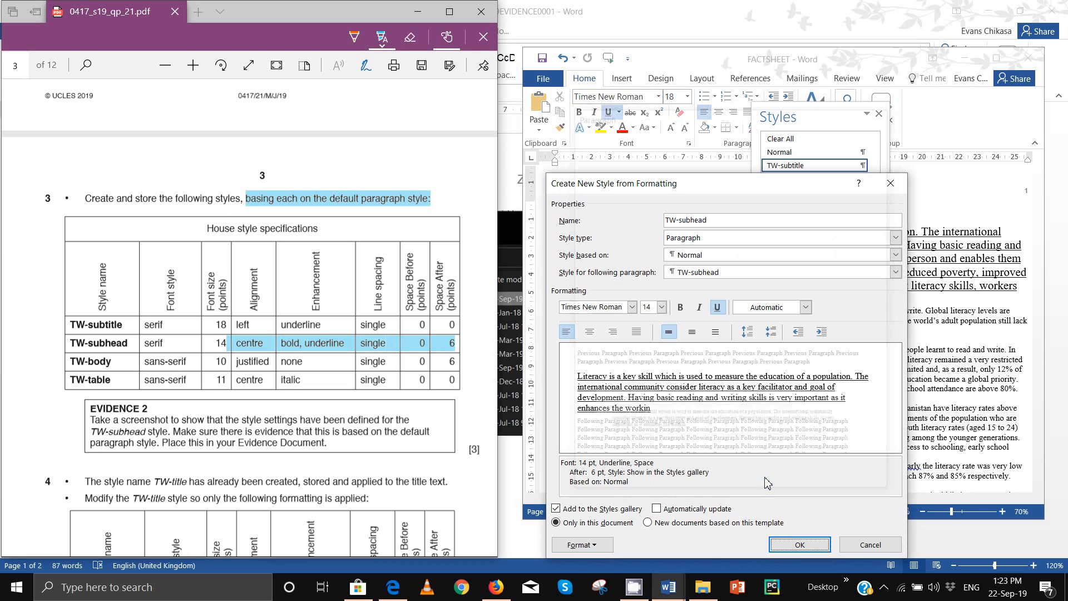
click(800, 543)
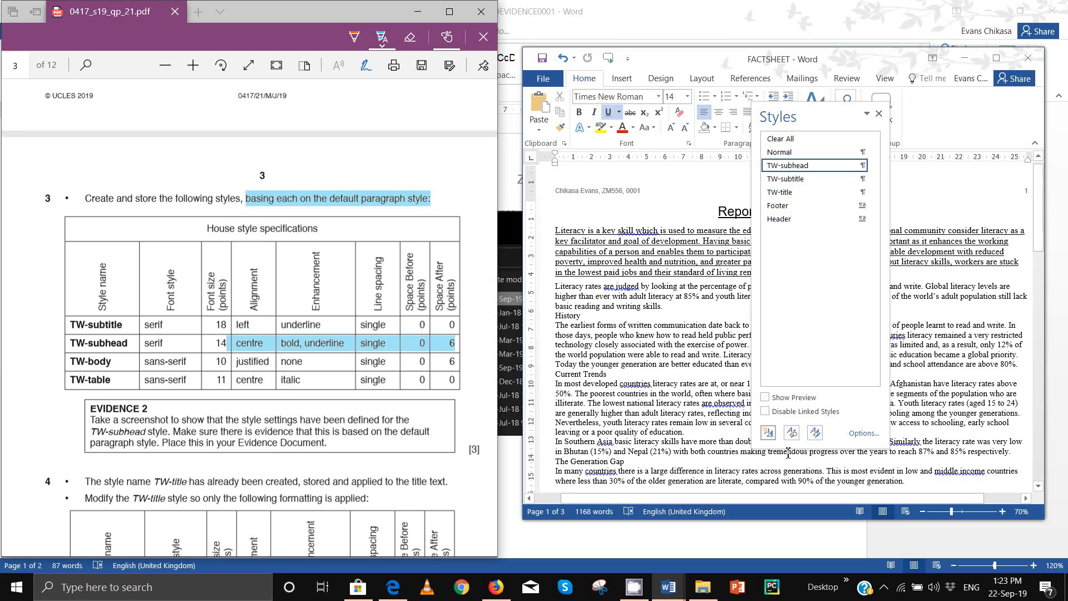
Step: Create a style named TW-body based on Normal, in Calibri Light 10 pt
click(768, 432)
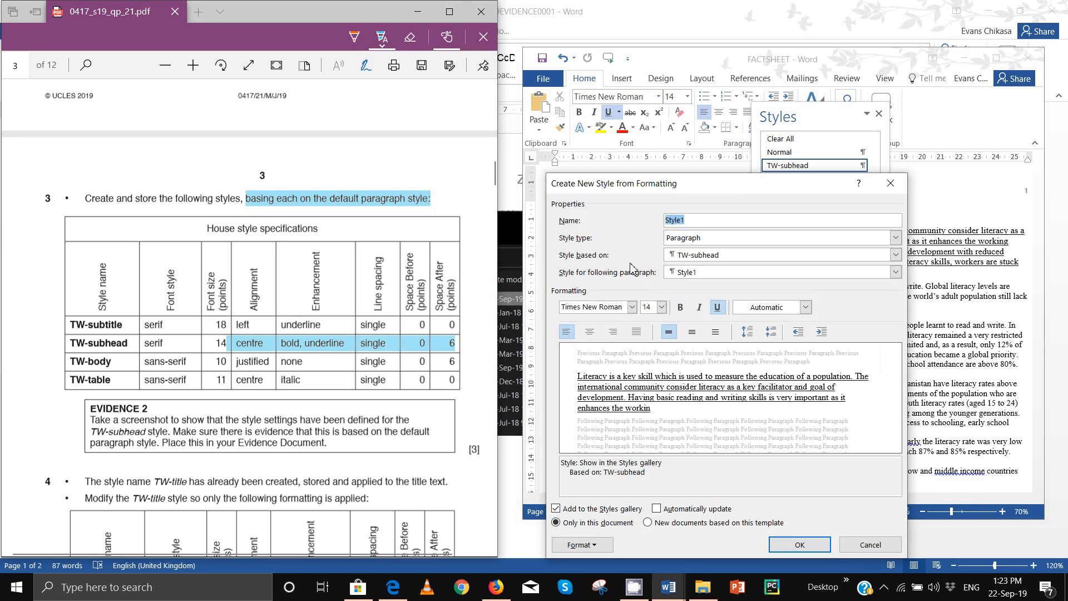
text(TW-body)
click(697, 257)
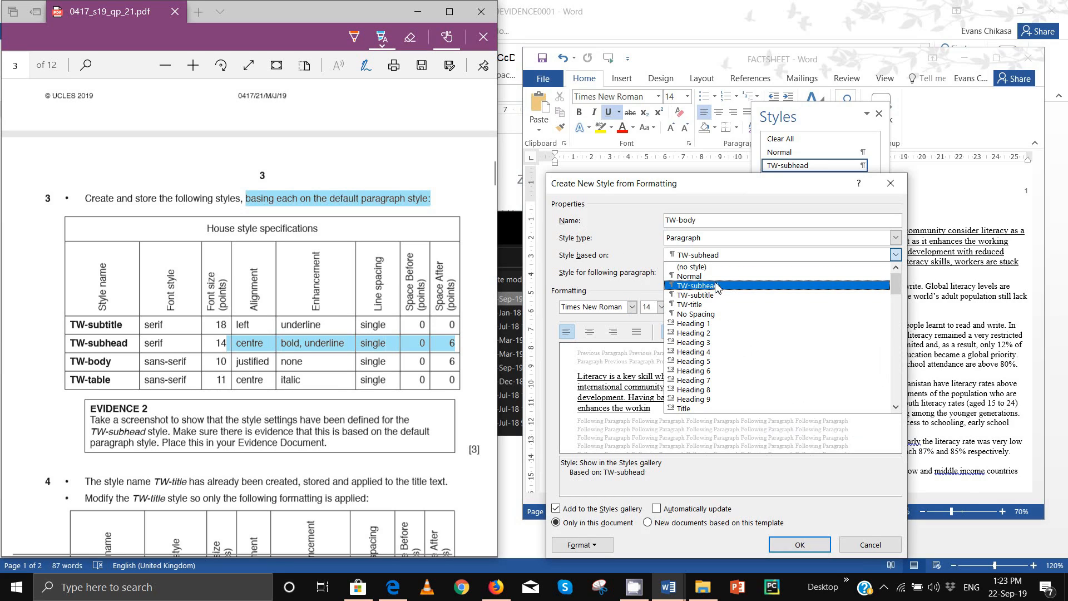
click(704, 276)
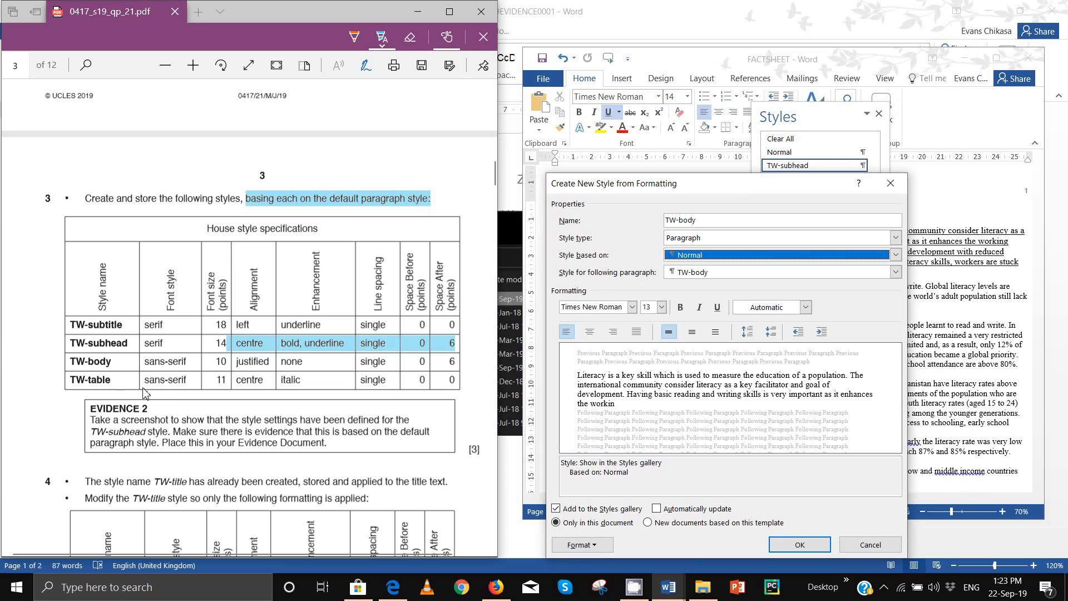
click(610, 310)
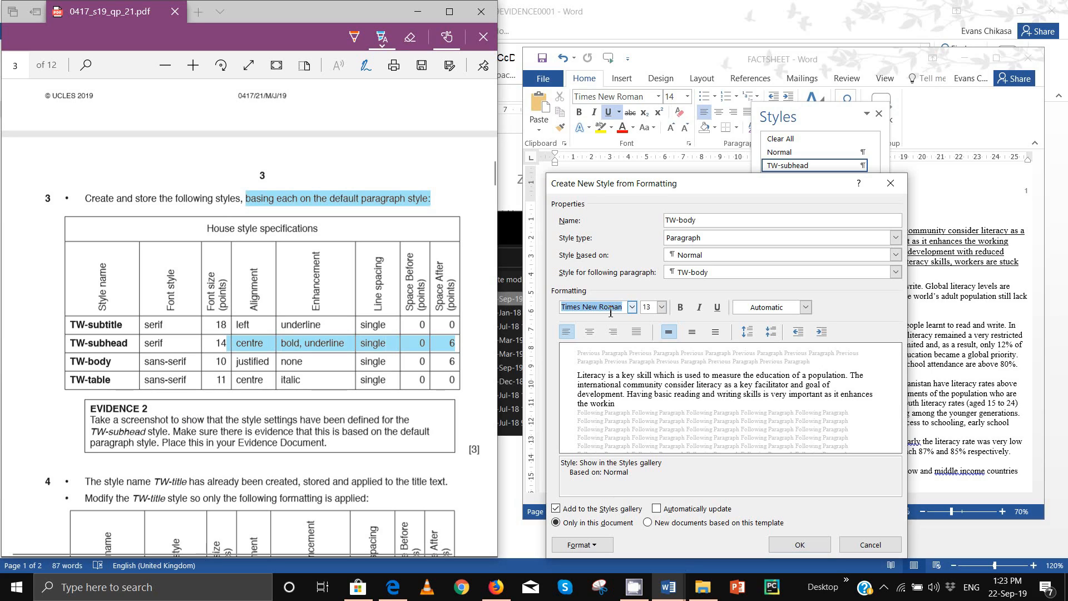
text(Calibri Light (Headin)
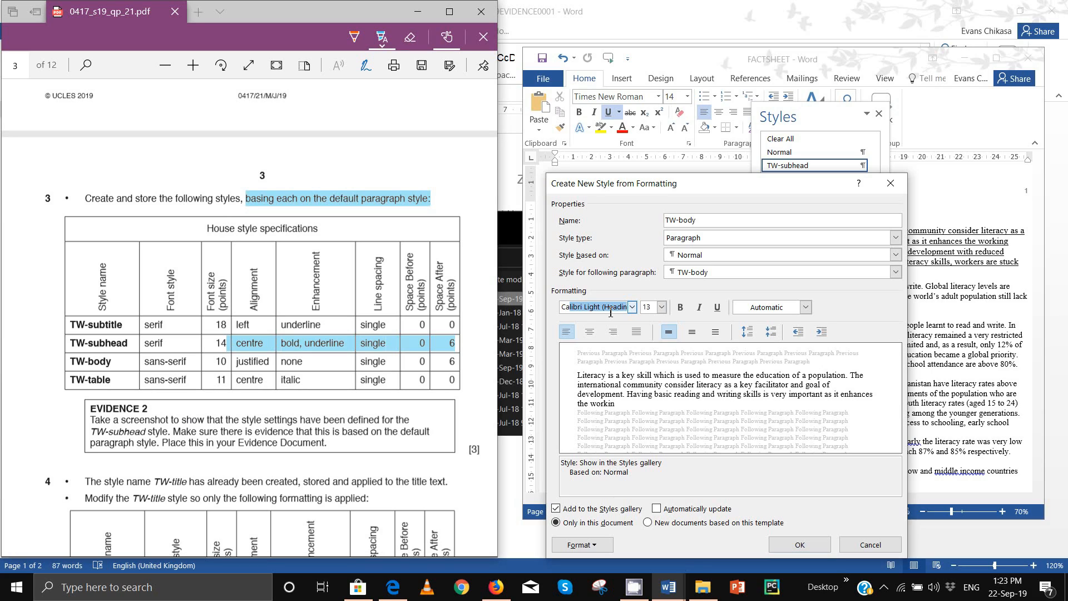
click(661, 307)
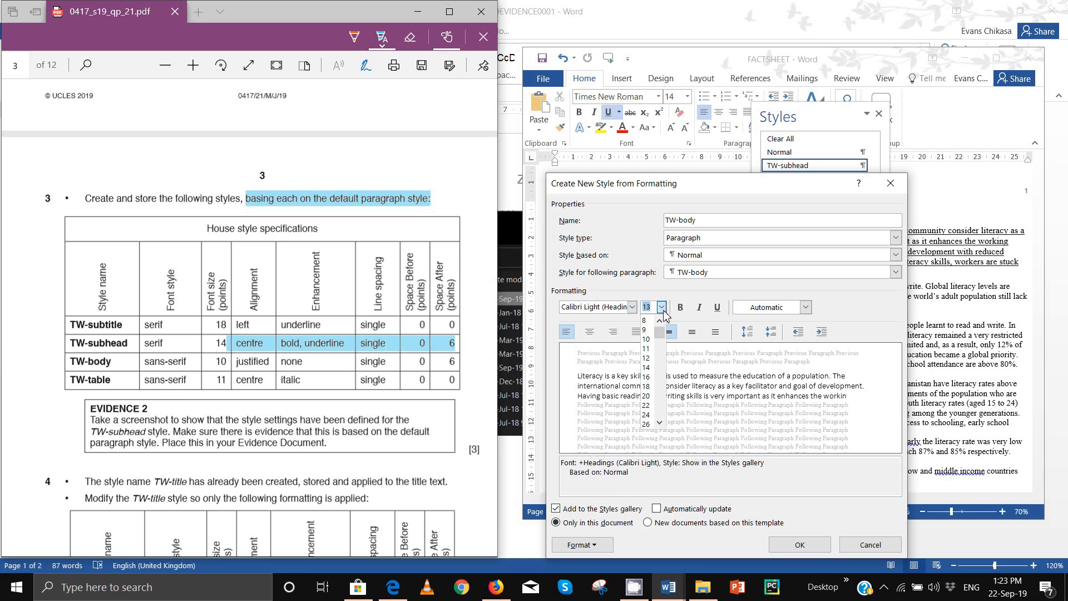
click(649, 349)
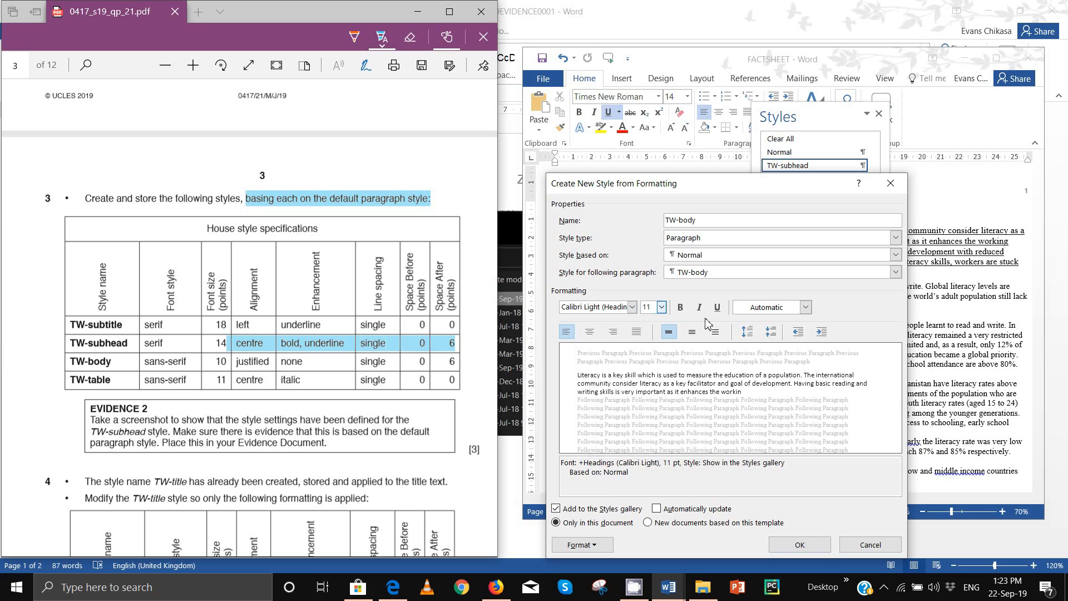
click(662, 307)
click(648, 338)
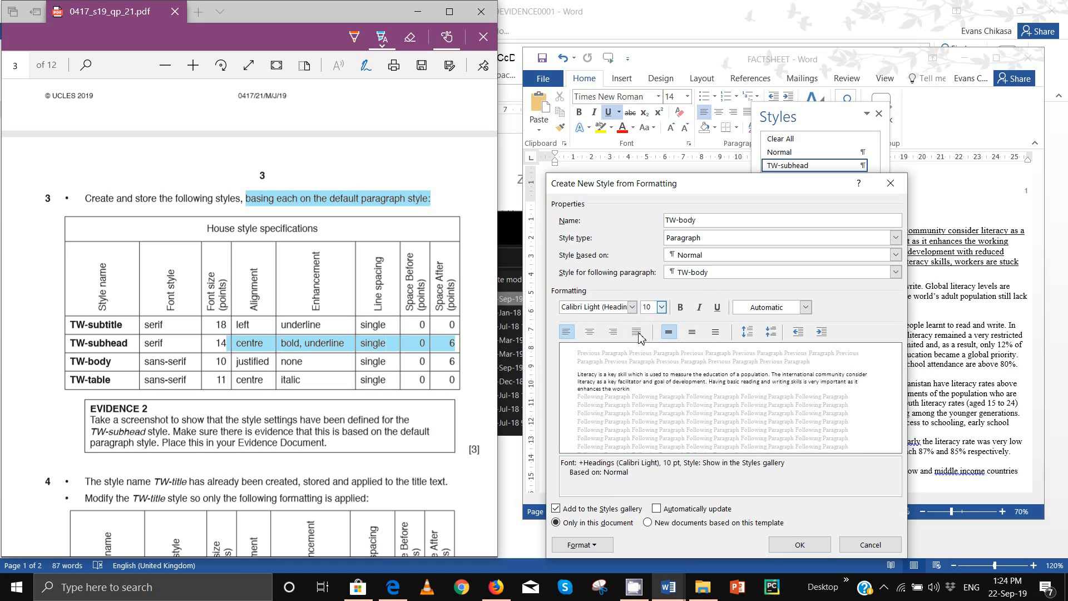
click(594, 548)
Step: Make TW-body justified with 6 pt spacing after, and save the style
click(589, 426)
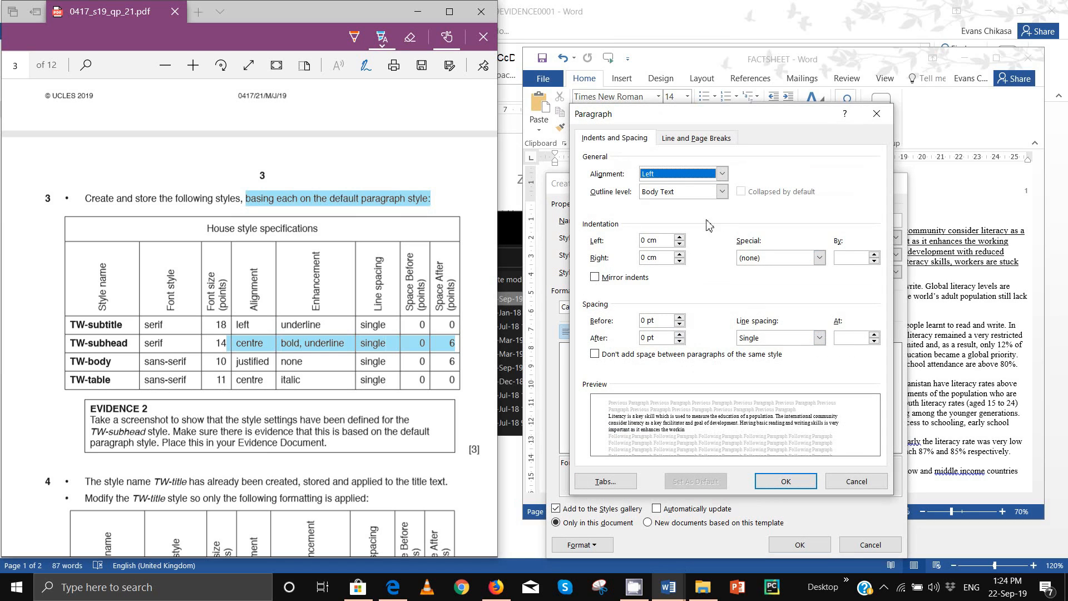
click(689, 174)
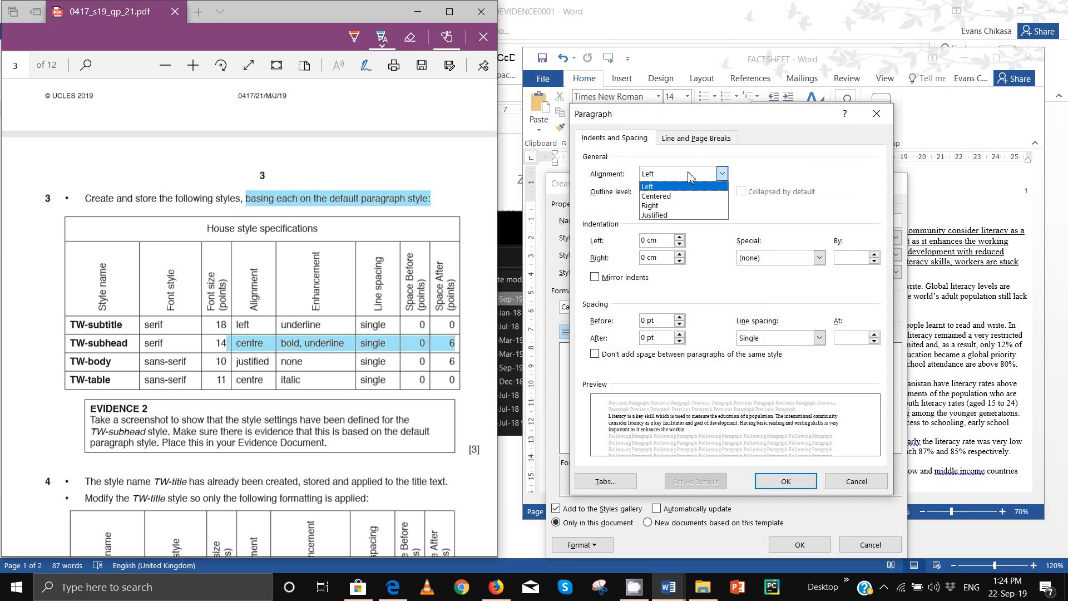
click(674, 217)
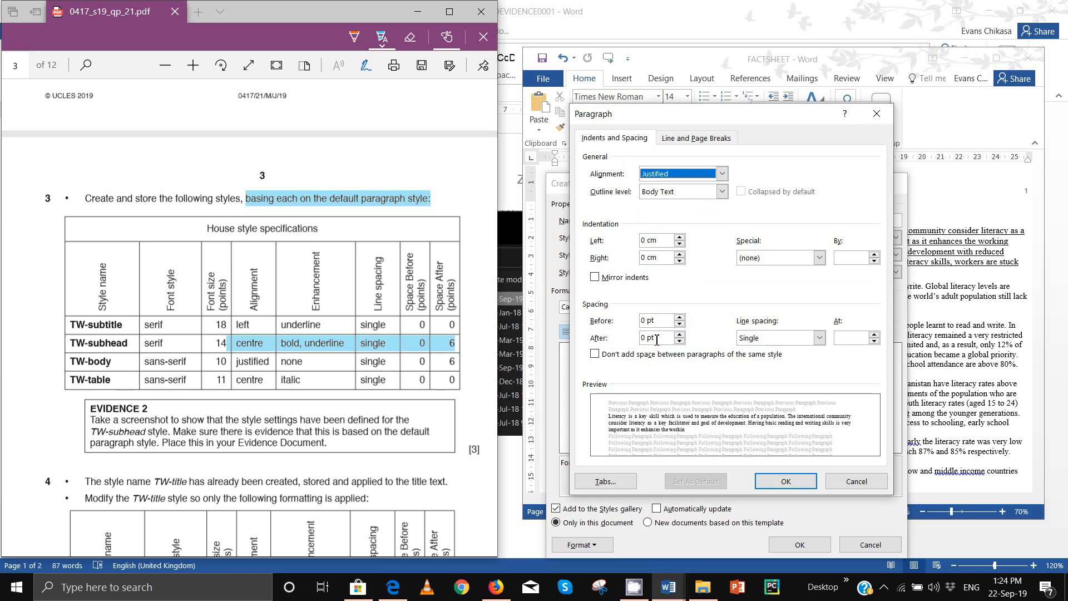
click(680, 334)
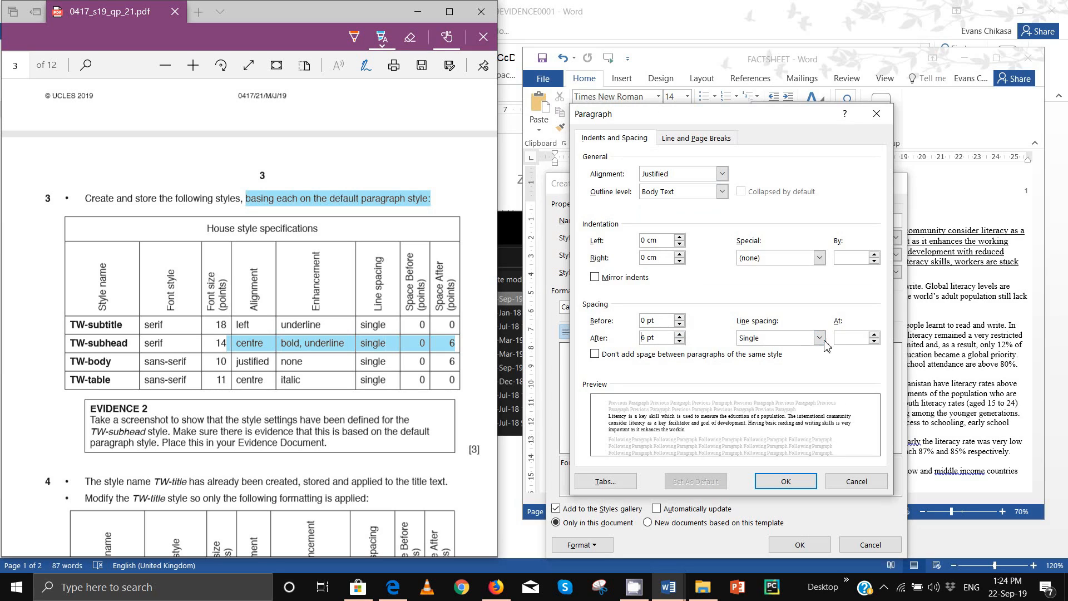
click(792, 479)
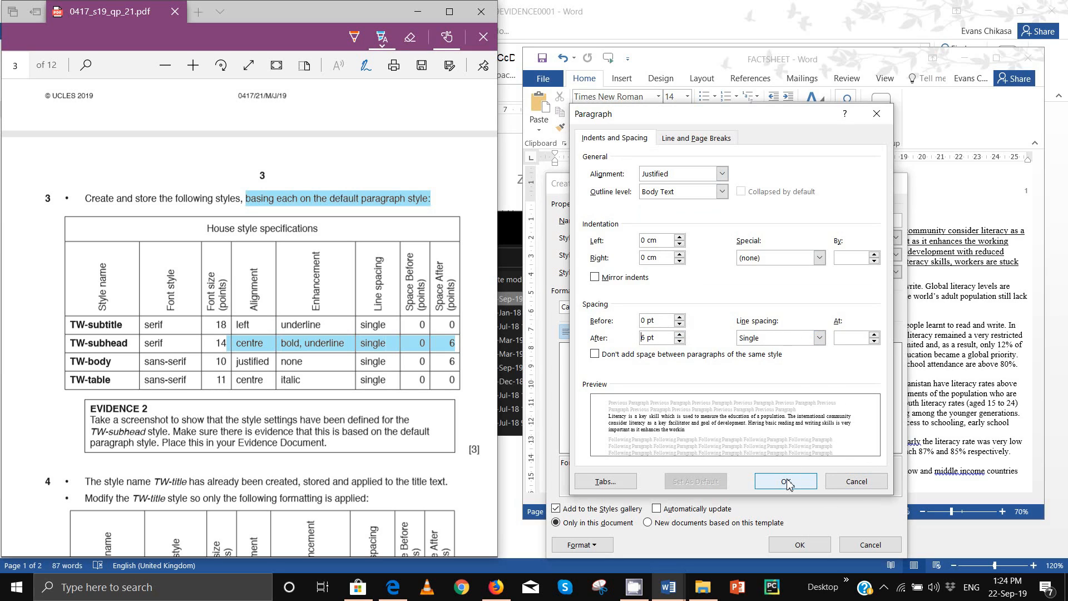
click(791, 550)
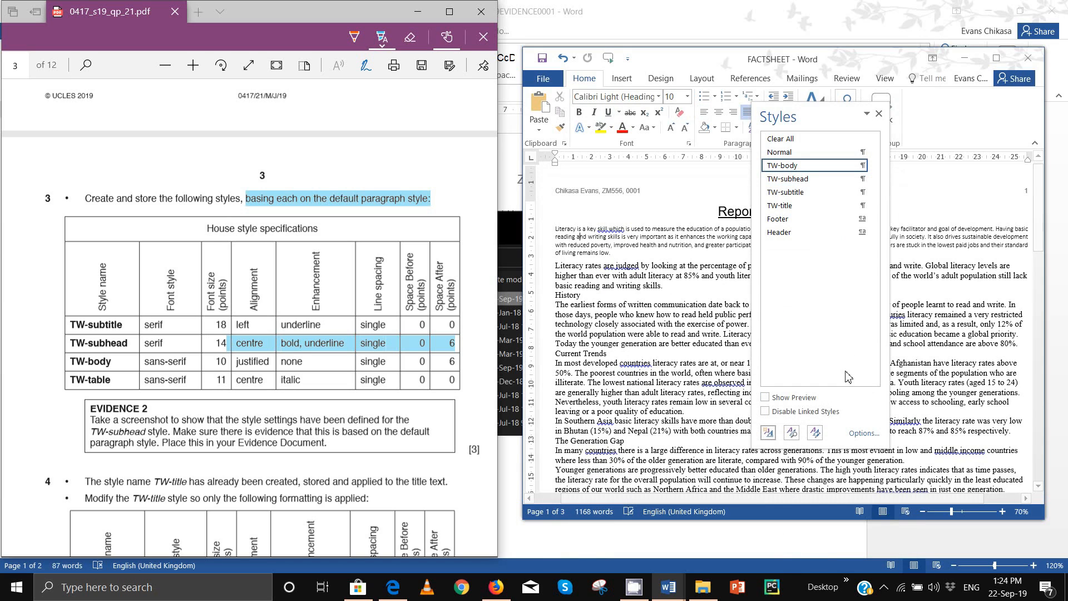
Step: Start a new style named TW-table based on Normal, in Calibri Light 11 pt
click(769, 432)
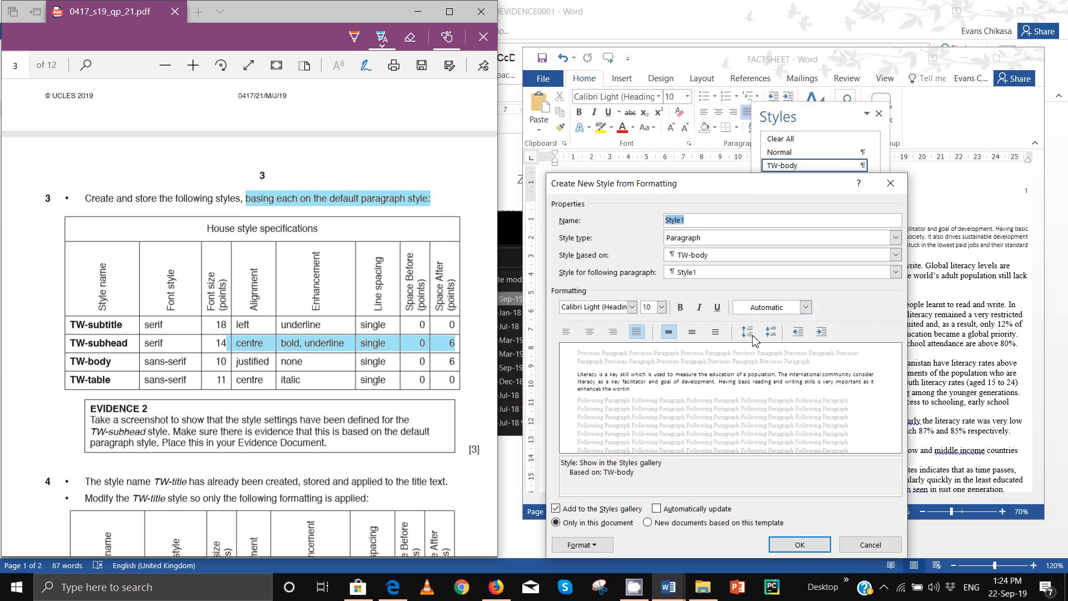
text(TW-tab)
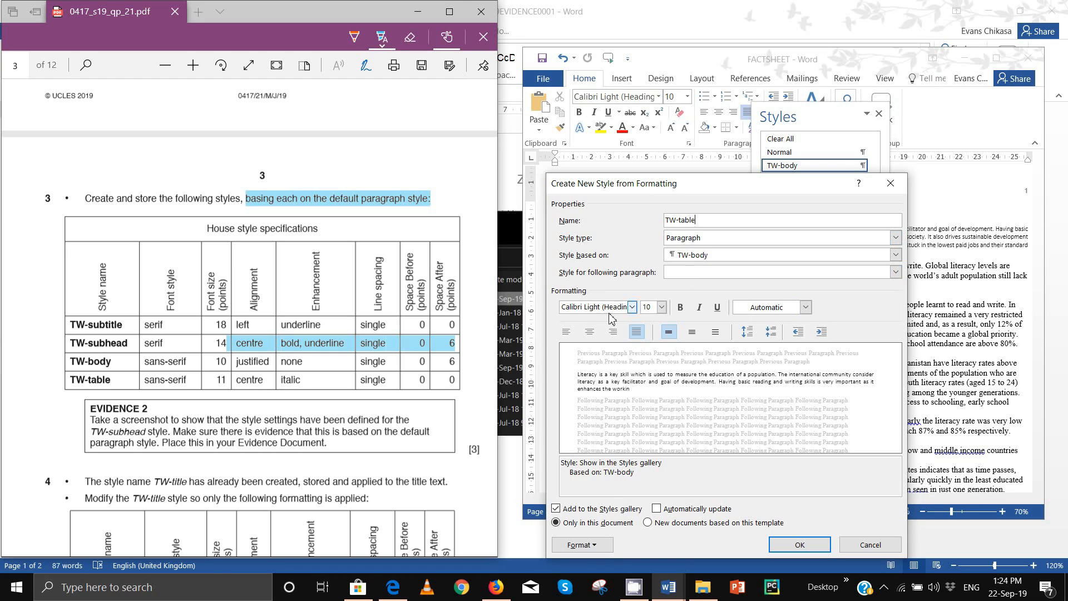
click(689, 257)
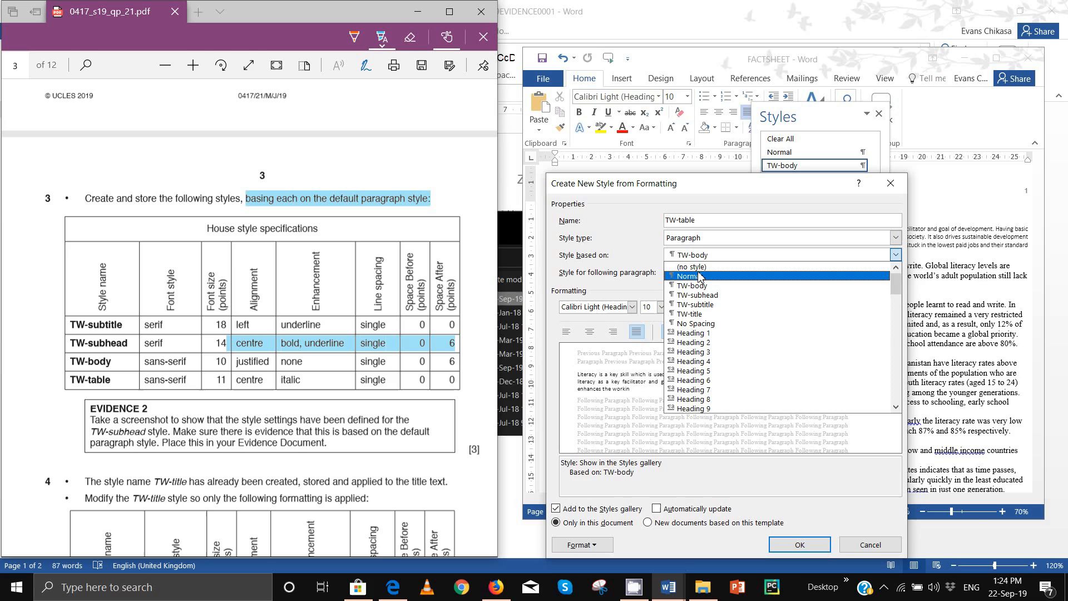
click(705, 281)
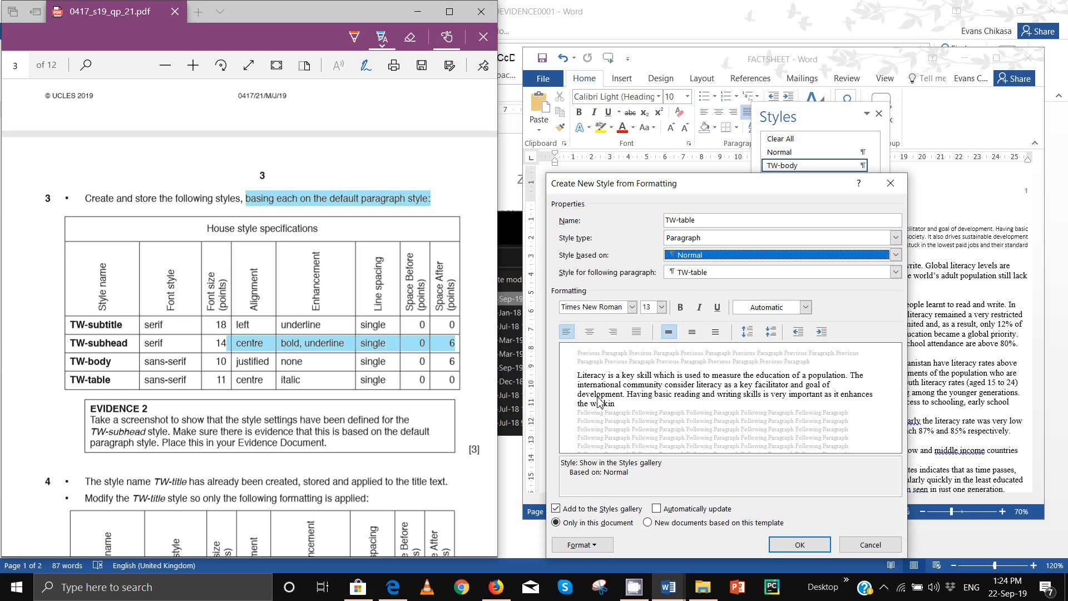
click(621, 307)
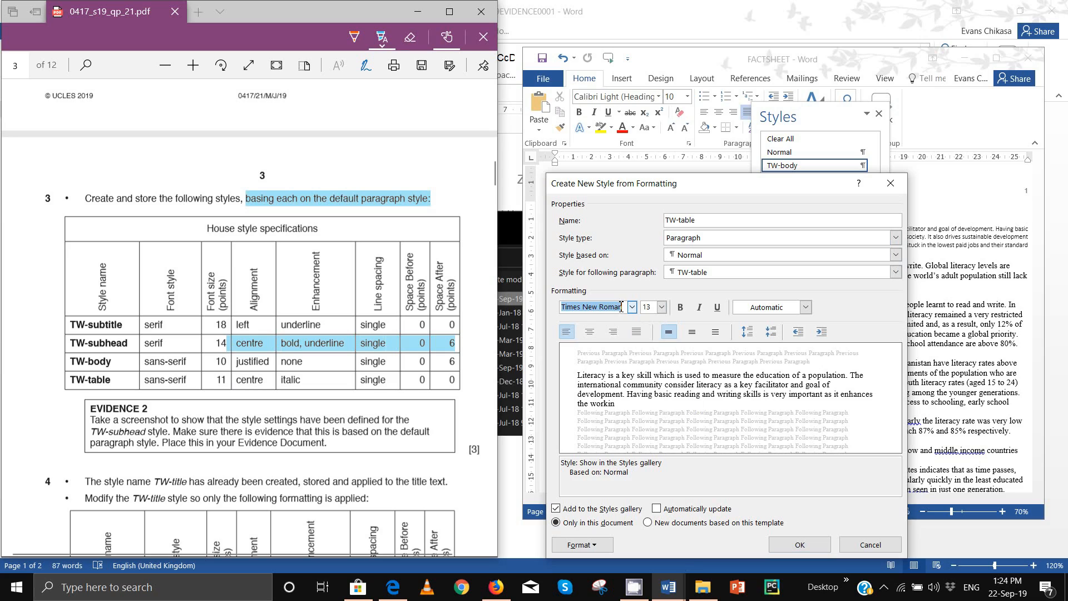
text(Calibri Light (Headin)
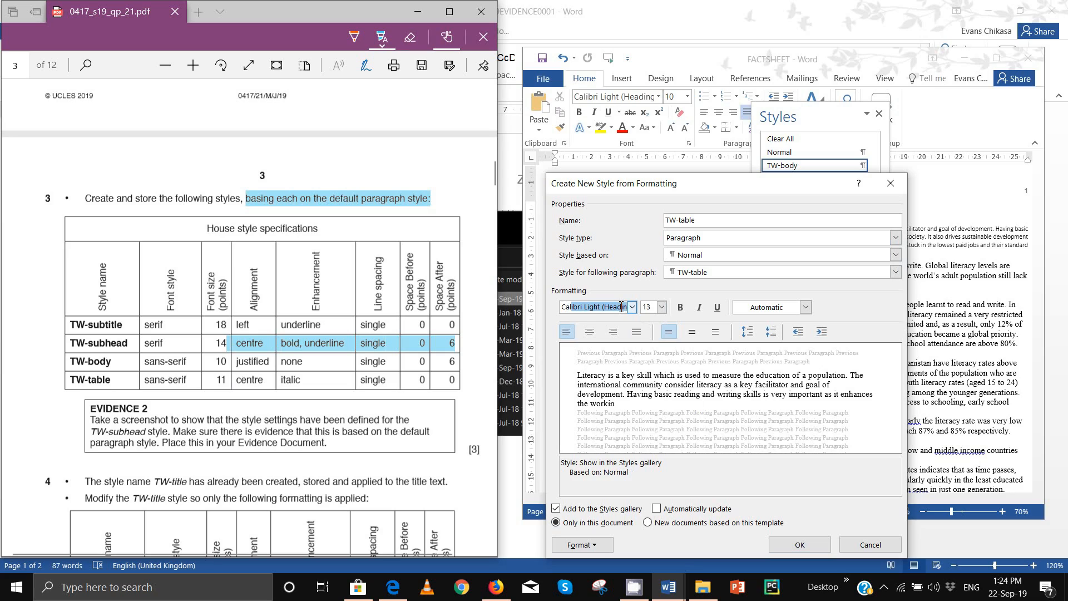
click(661, 307)
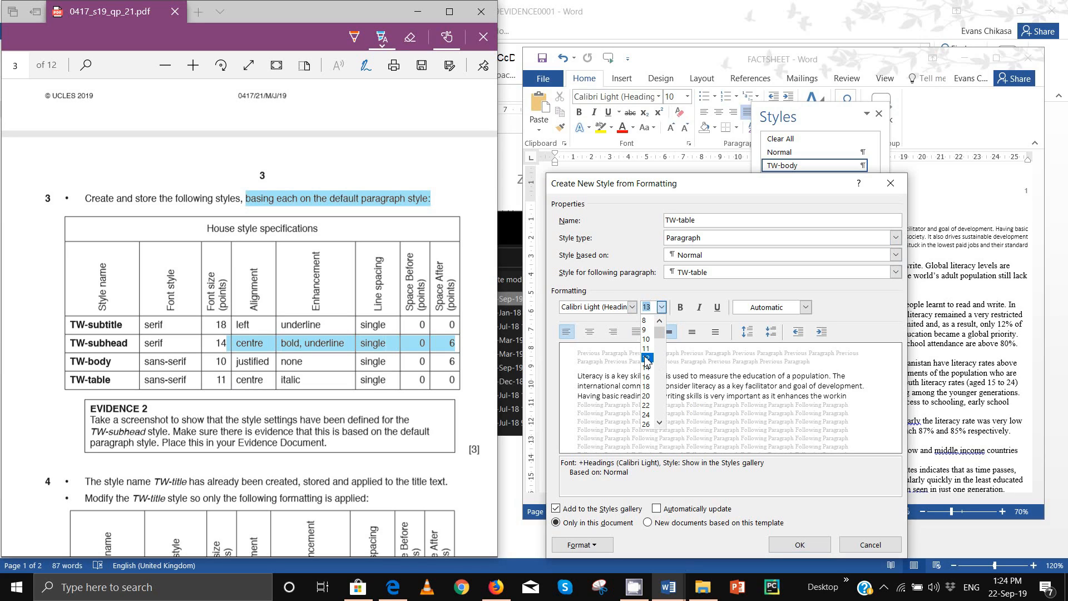
click(647, 349)
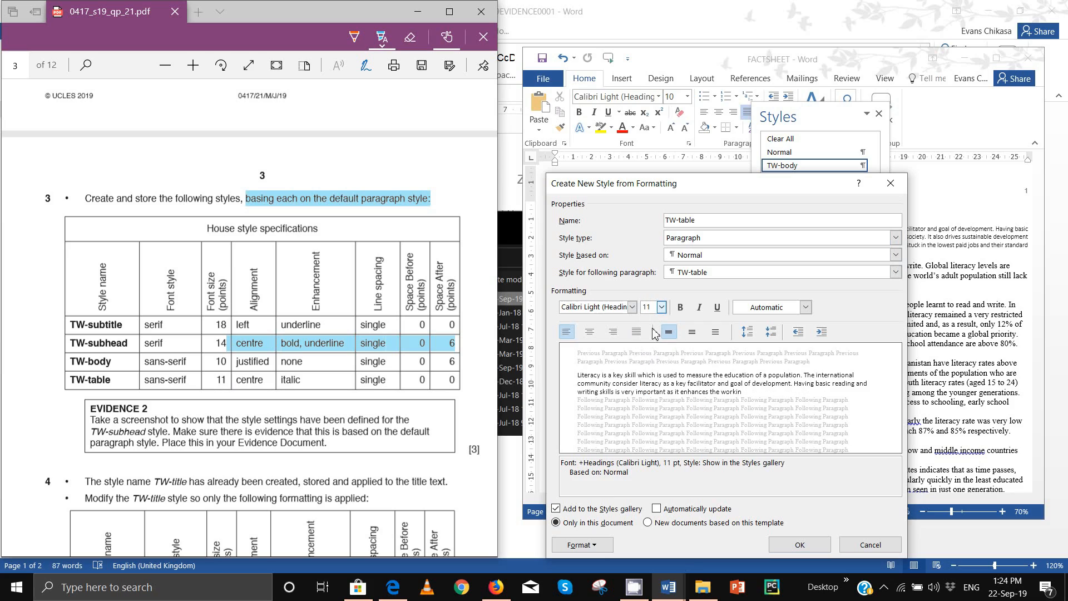
Step: Make TW-table centred and italic, confirm zero paragraph spacing, and save it
click(591, 333)
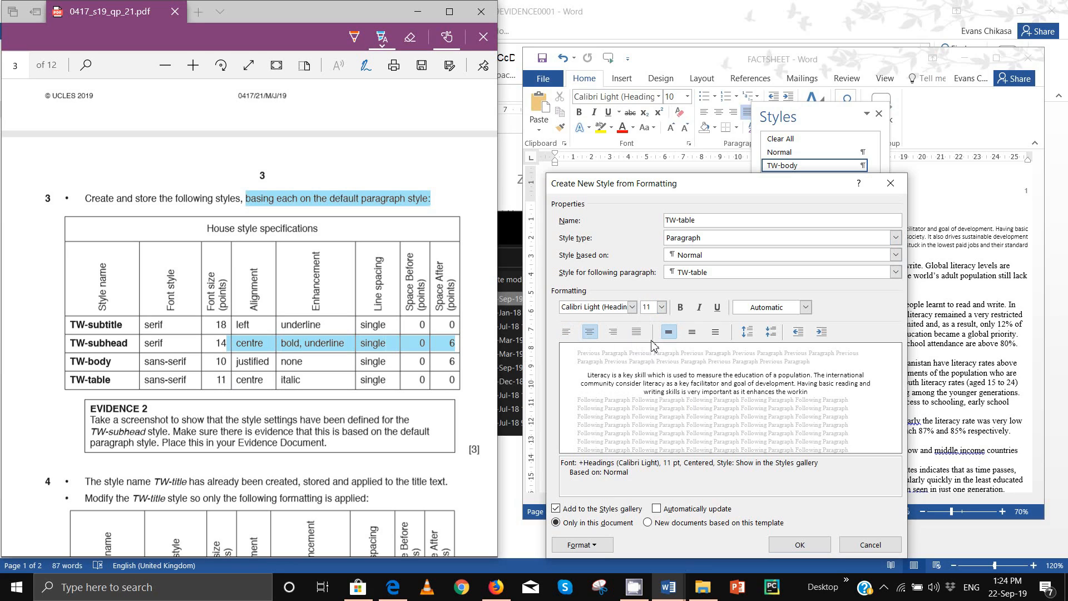
click(700, 310)
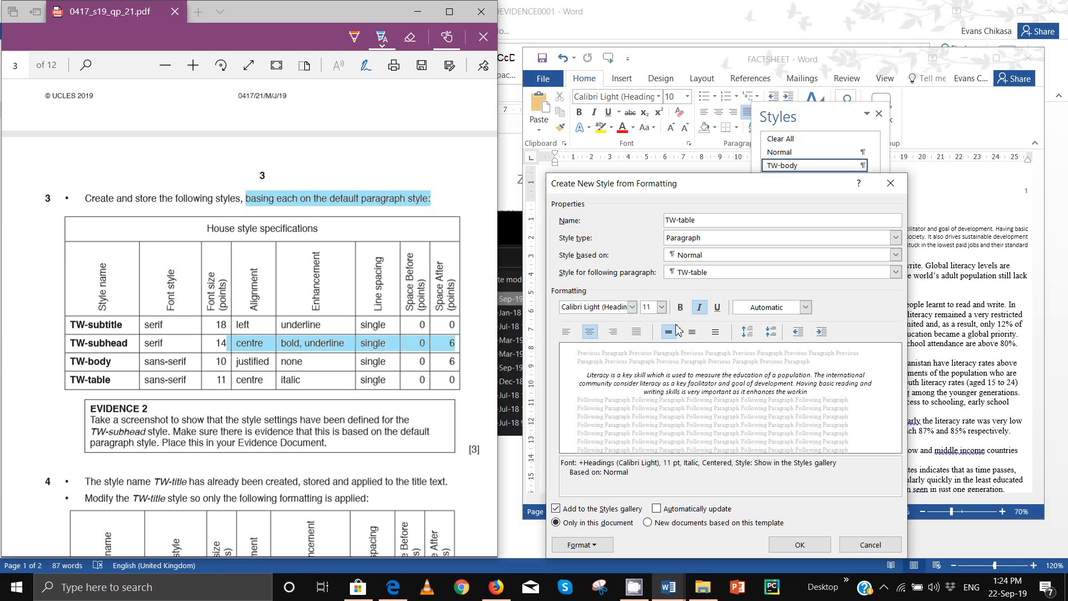
click(587, 545)
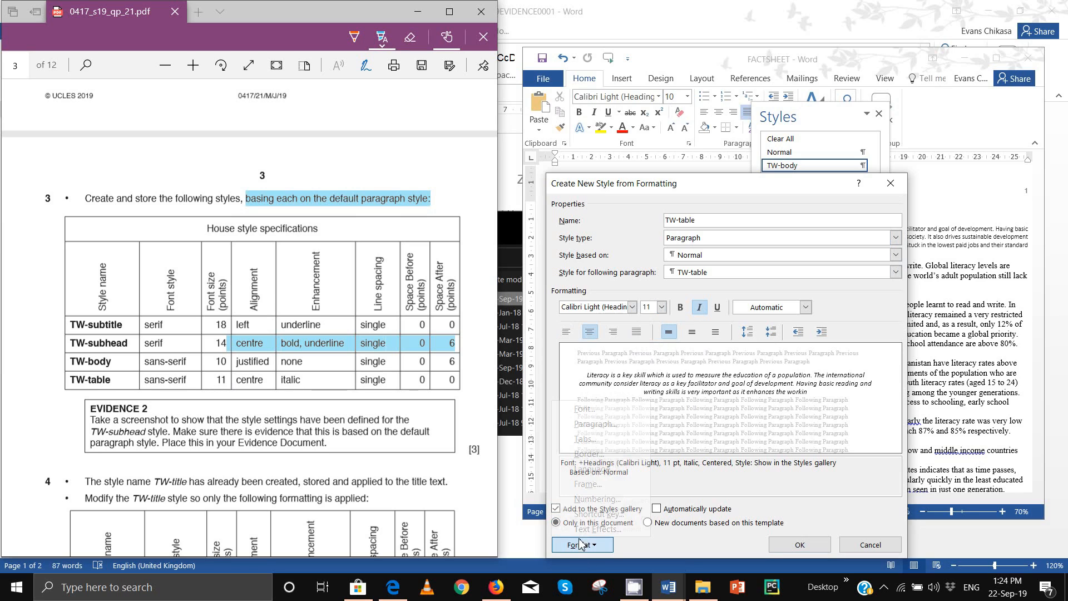
click(605, 426)
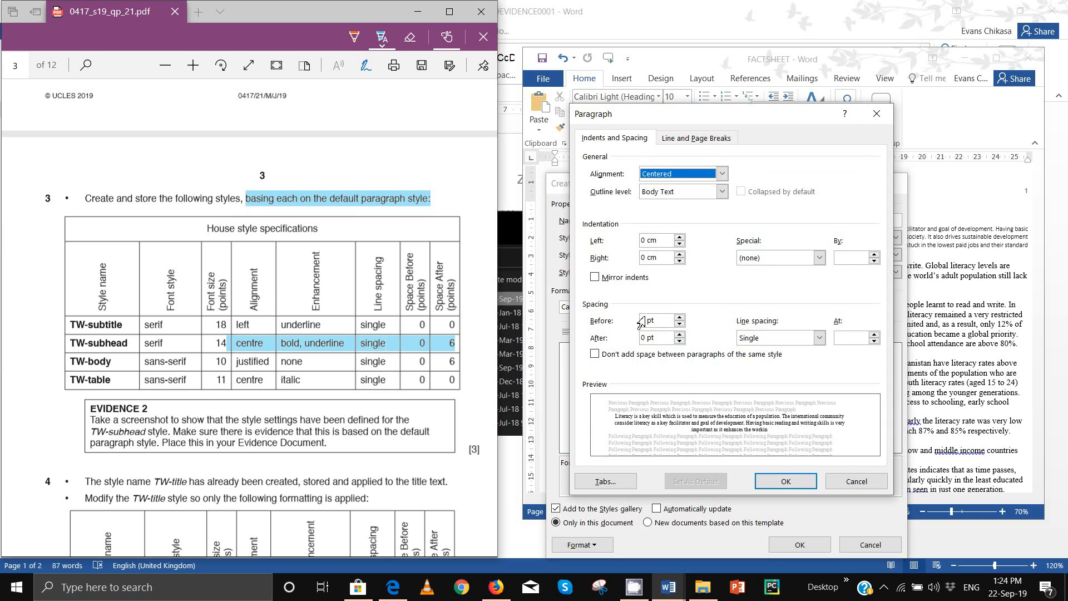
click(786, 482)
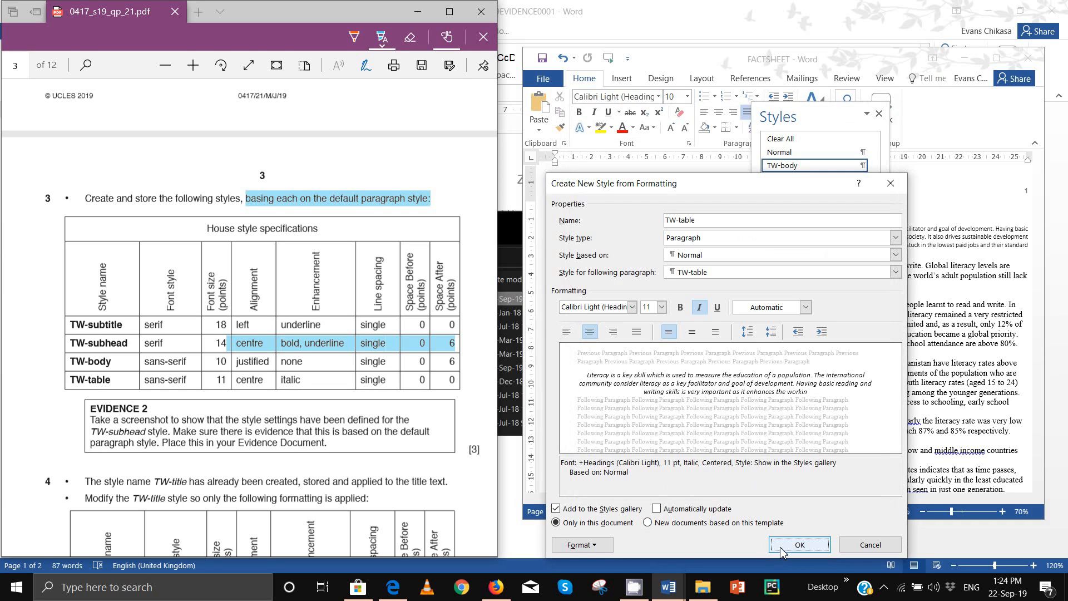
click(784, 547)
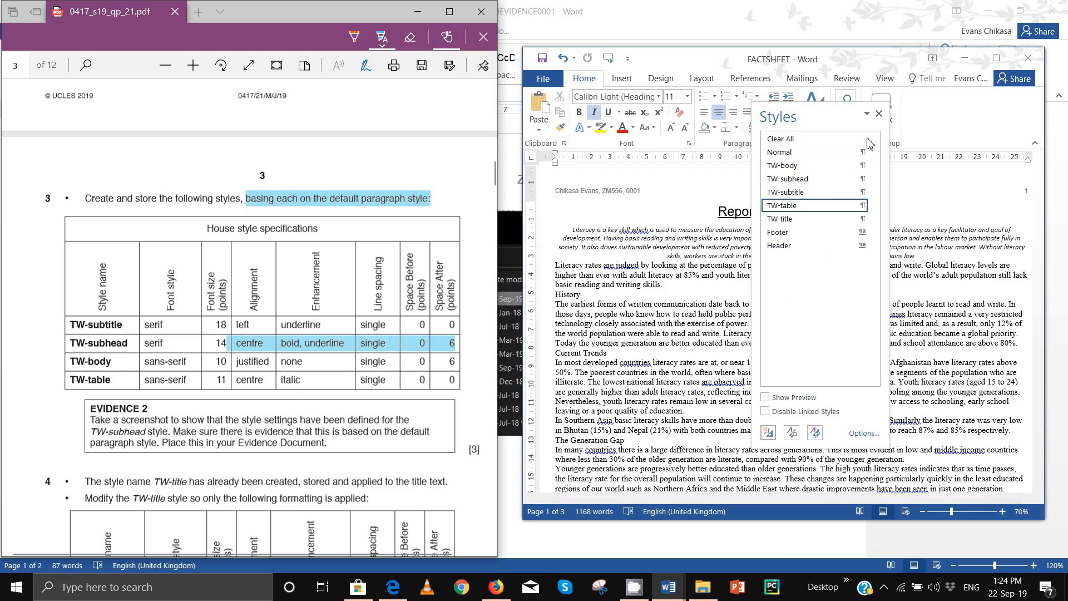
Step: Close the Styles pane and highlight the Evidence 2 default-paragraph-style requirement in the exam paper
click(877, 114)
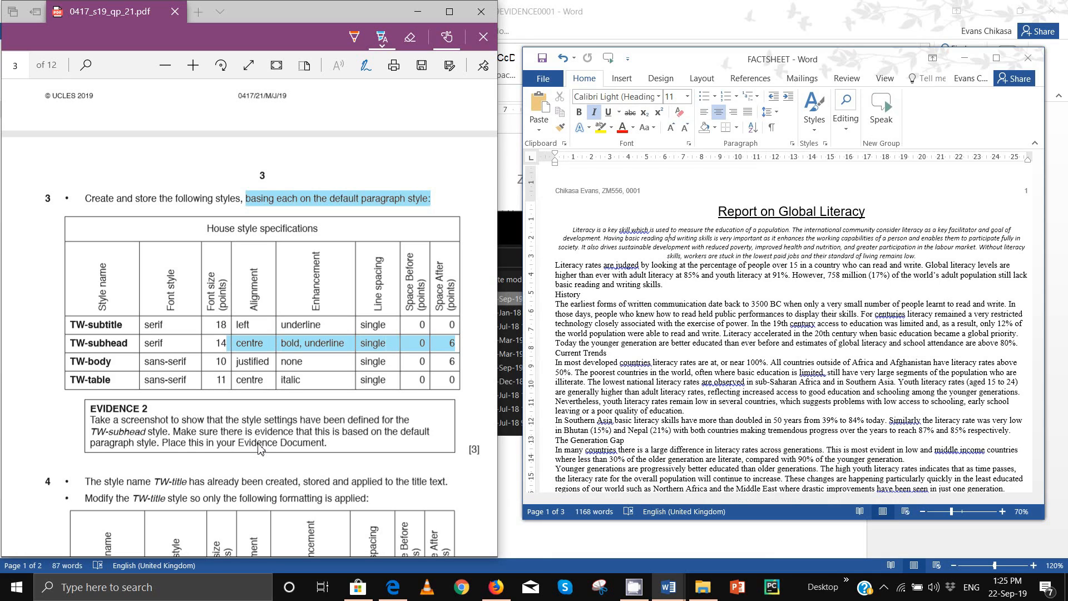
click(342, 437)
click(266, 206)
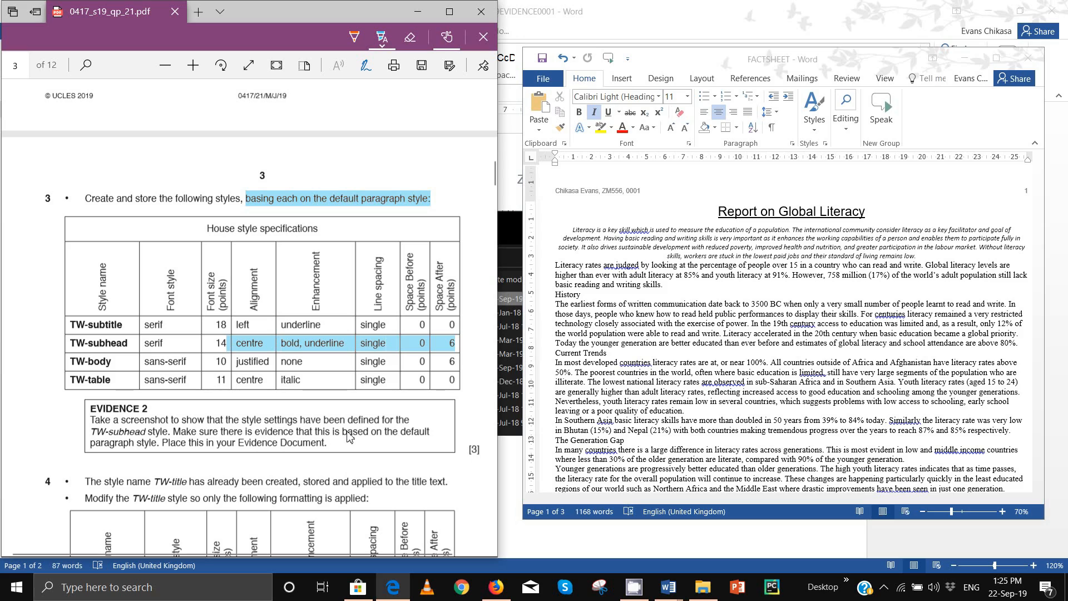
drag(343, 434, 373, 463)
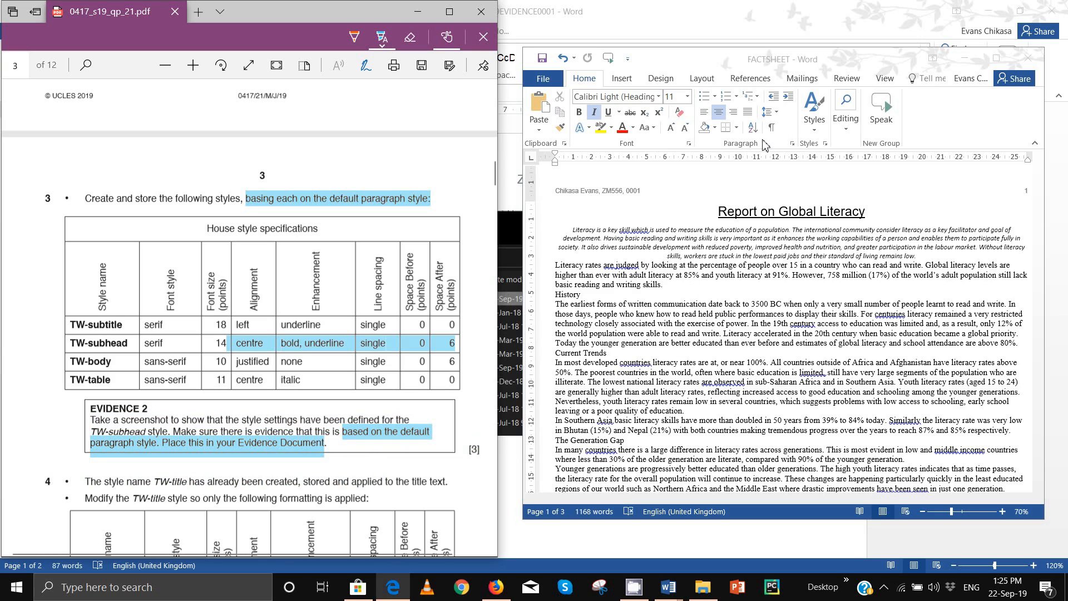
Step: Apply the TW-subhead style to FACTSHEET's opening paragraph
click(824, 146)
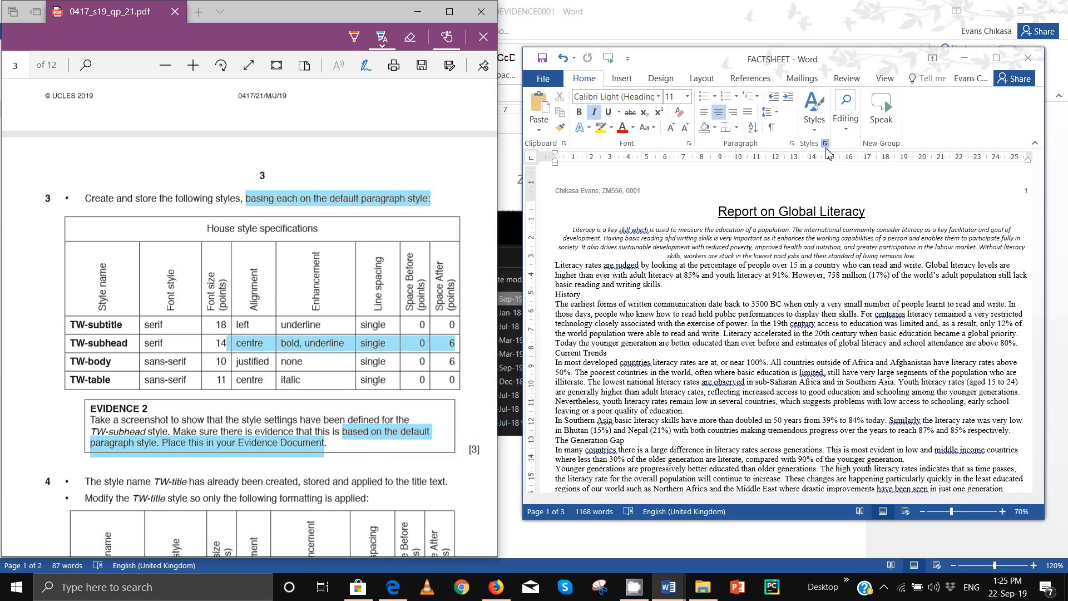
mouse_move(805, 181)
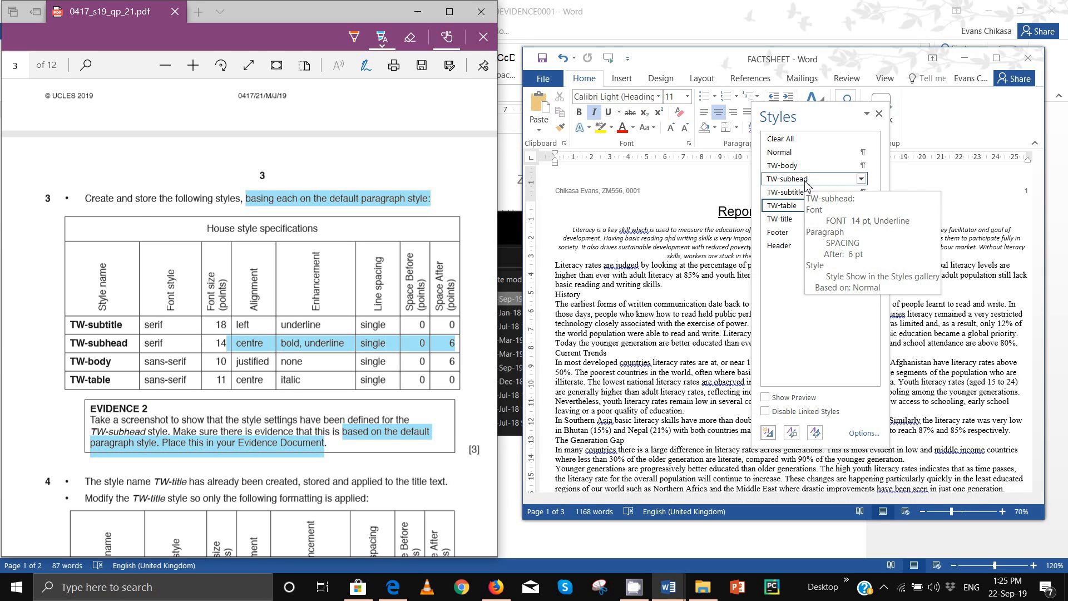
click(805, 182)
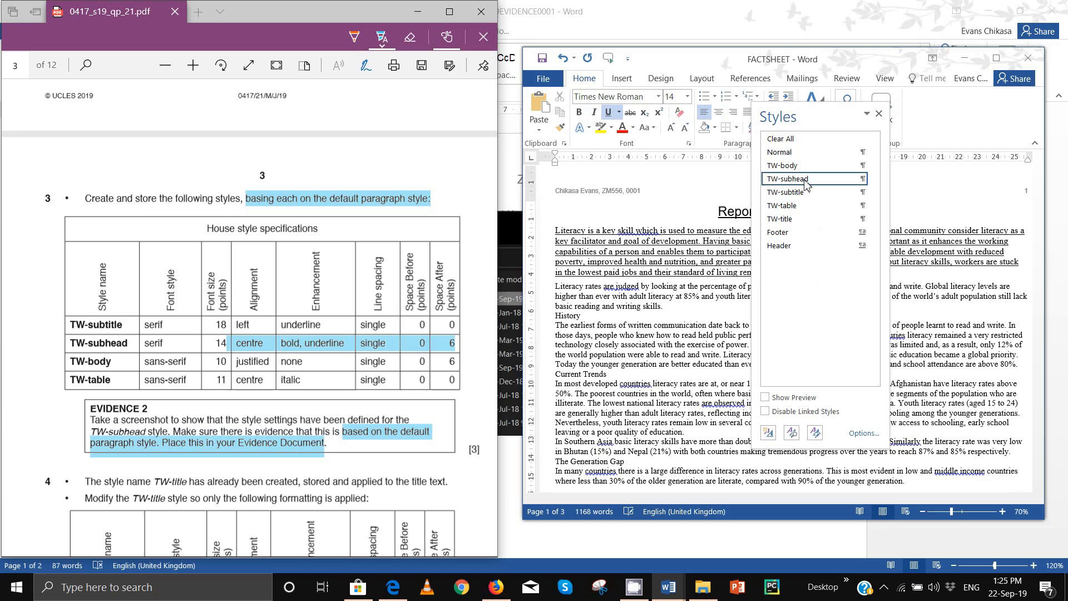
Step: Show TW-subhead's Modify Style and Paragraph settings side by side
click(861, 179)
click(749, 213)
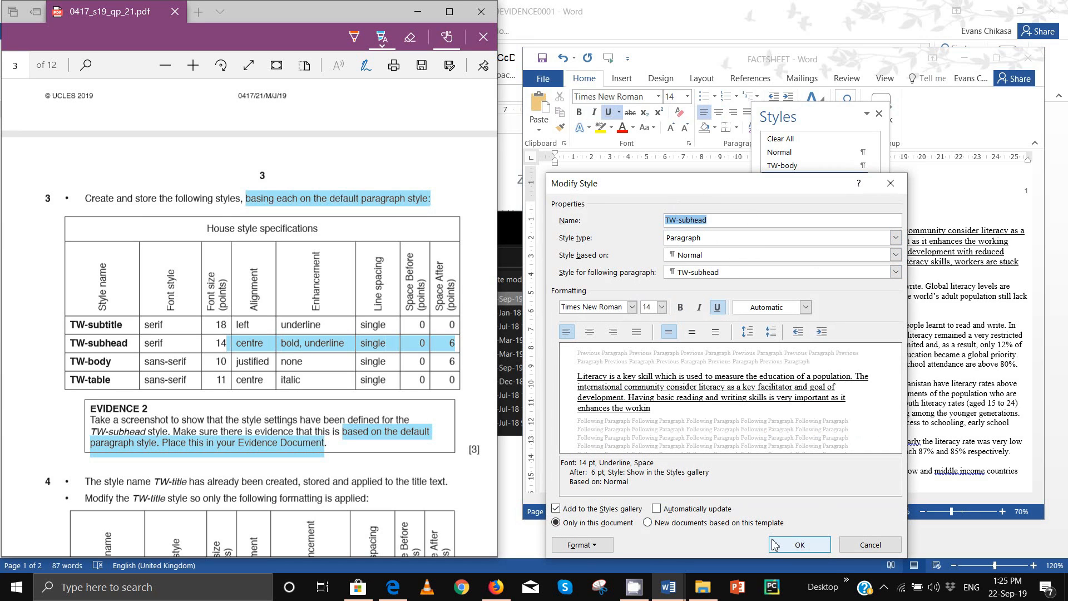
drag(658, 187, 333, 102)
click(281, 464)
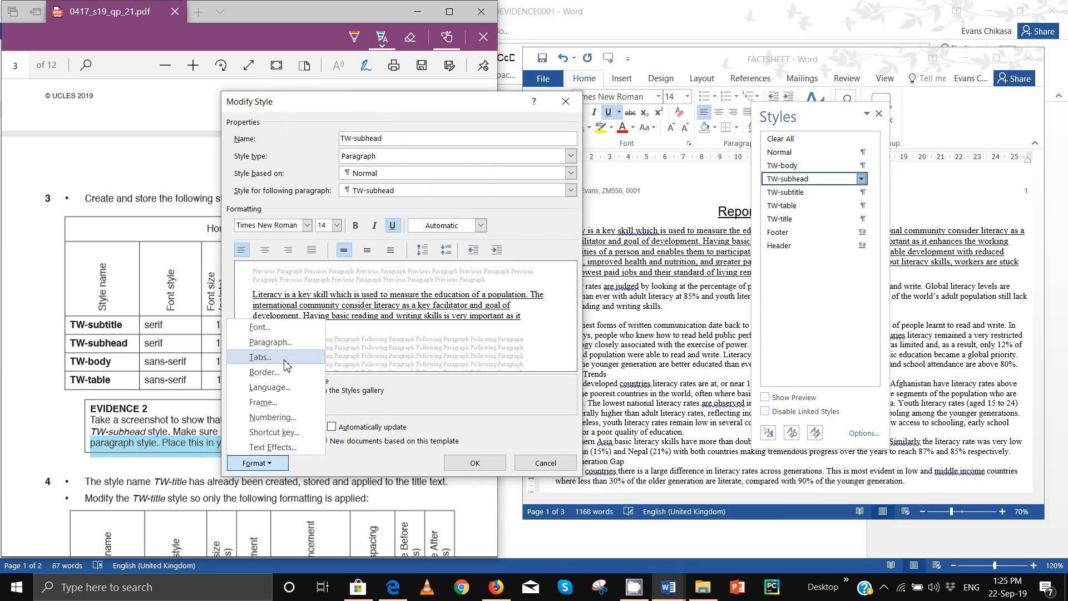
click(271, 342)
drag(695, 120, 712, 108)
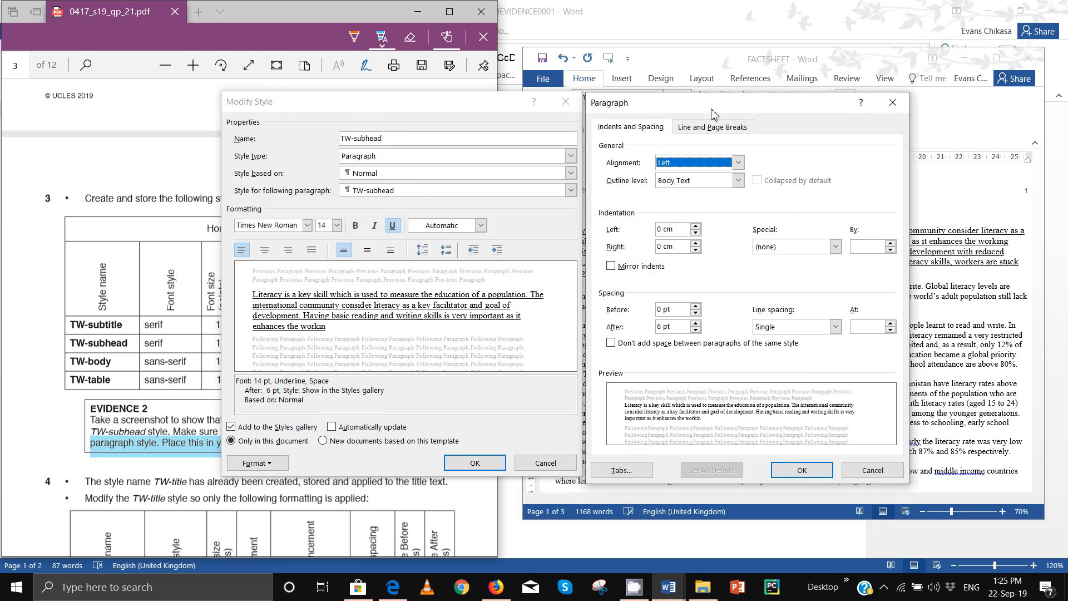
Step: Copy a Lightshot screenshot of both TW-subhead dialogs, then close the Paragraph settings
key(super+shift+s)
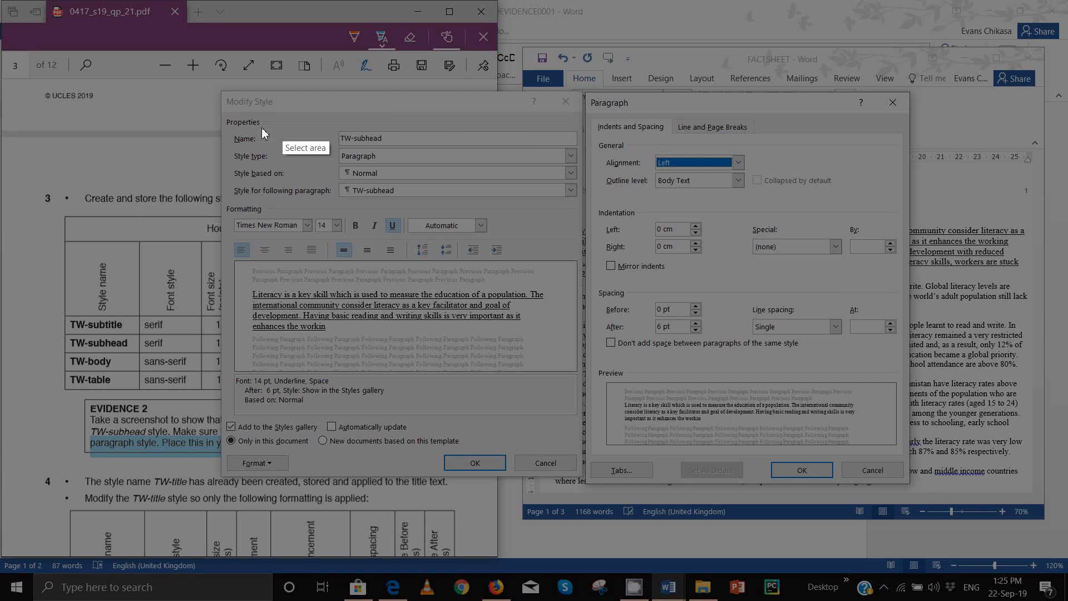
mouse_move(221, 89)
mouse_down()
mouse_move(709, 348)
mouse_move(844, 467)
mouse_move(911, 481)
mouse_up()
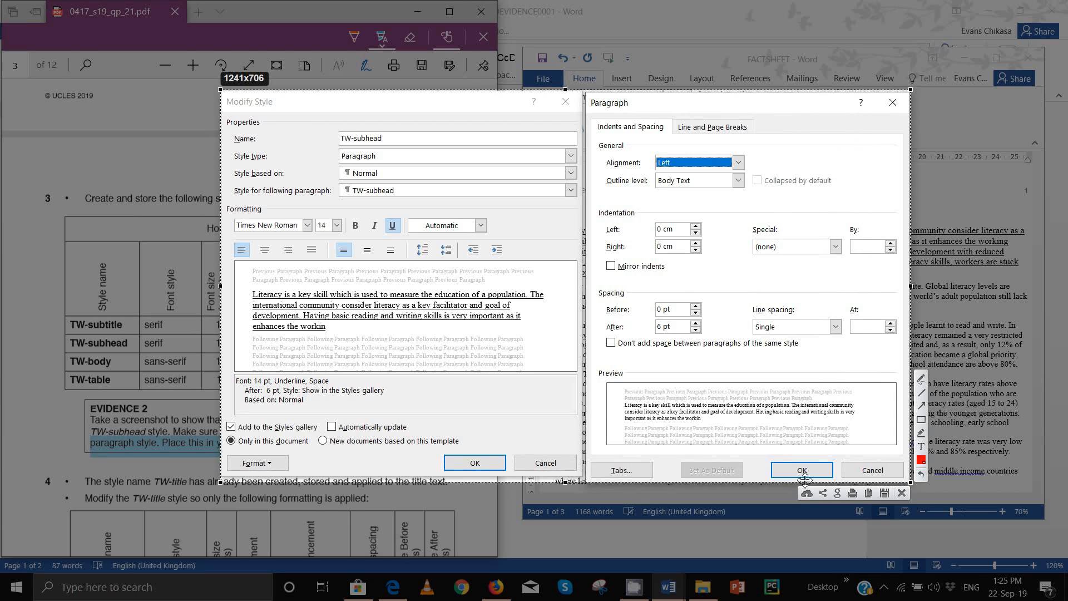
click(866, 495)
mouse_move(667, 593)
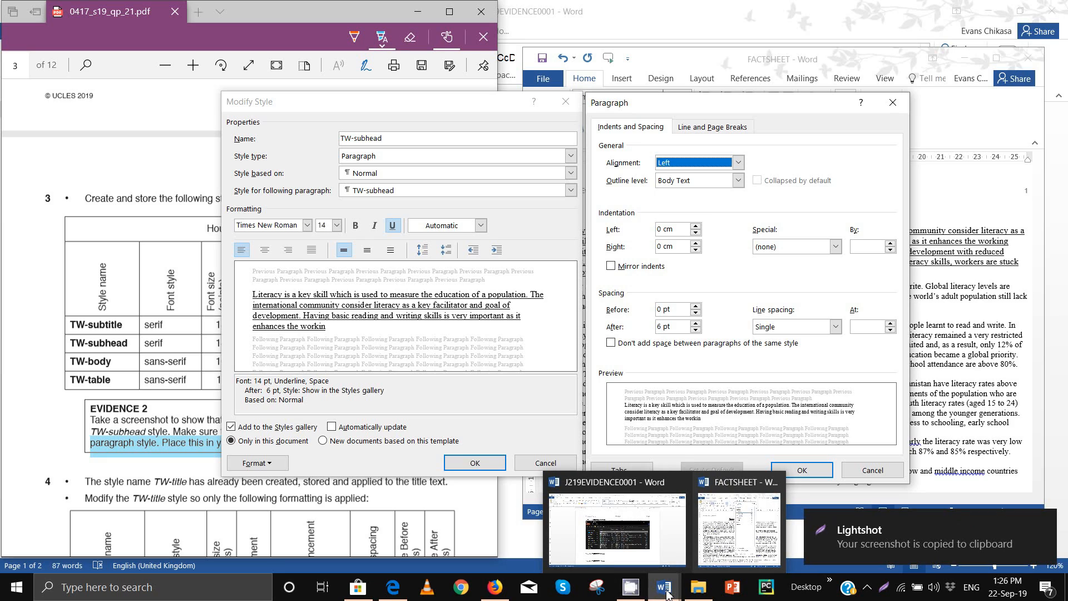
click(643, 541)
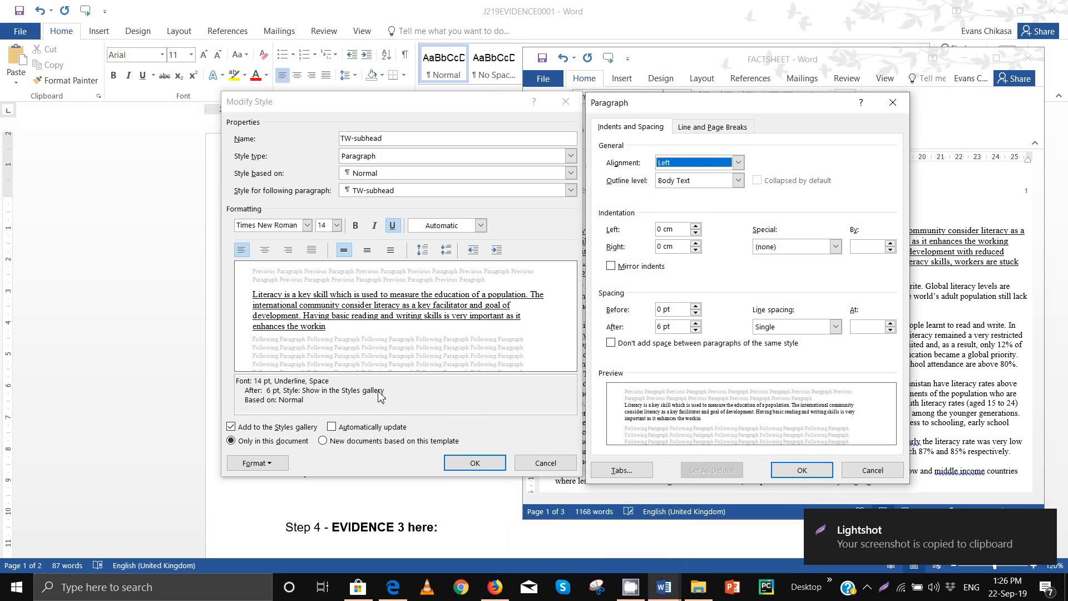
click(809, 471)
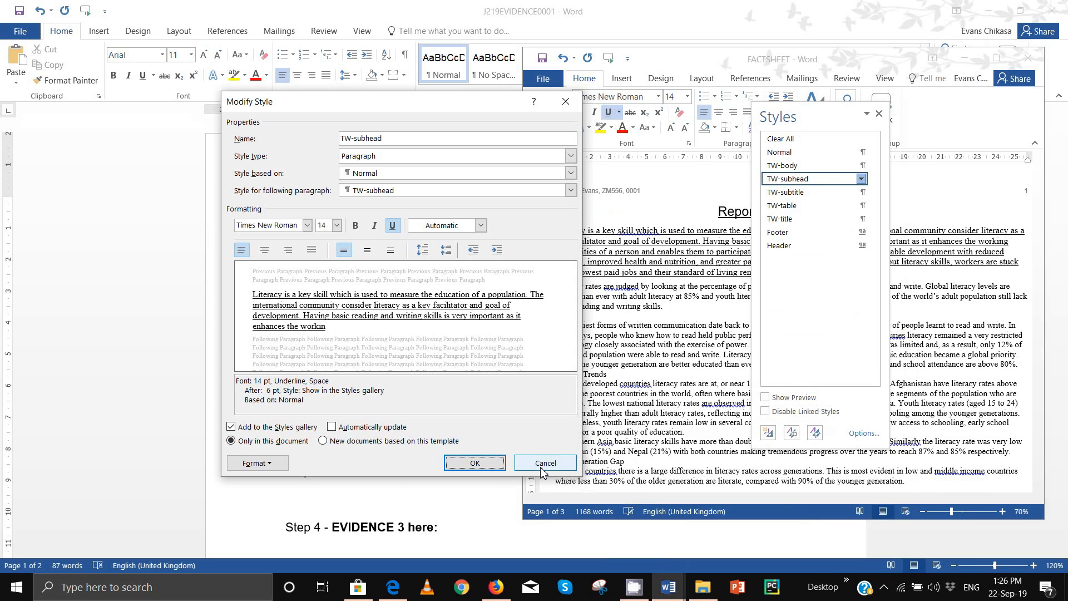
Step: Close Modify Style and paste the screenshot under Step 3 - EVIDENCE 2 in J219EVIDENCE0001
click(475, 463)
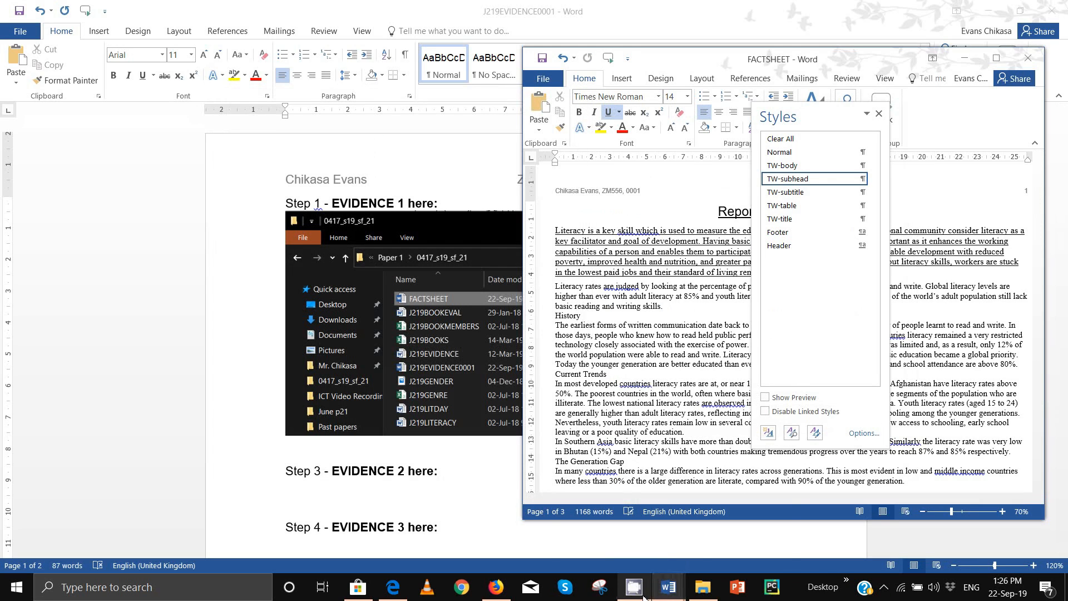
mouse_move(668, 587)
click(655, 551)
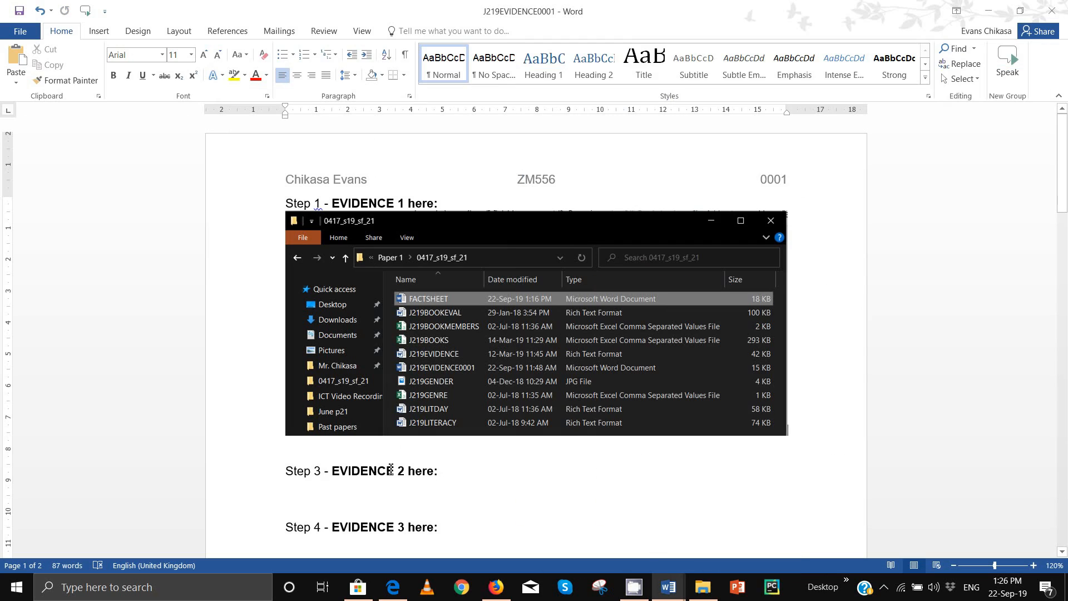
click(350, 489)
key(ctrl+v)
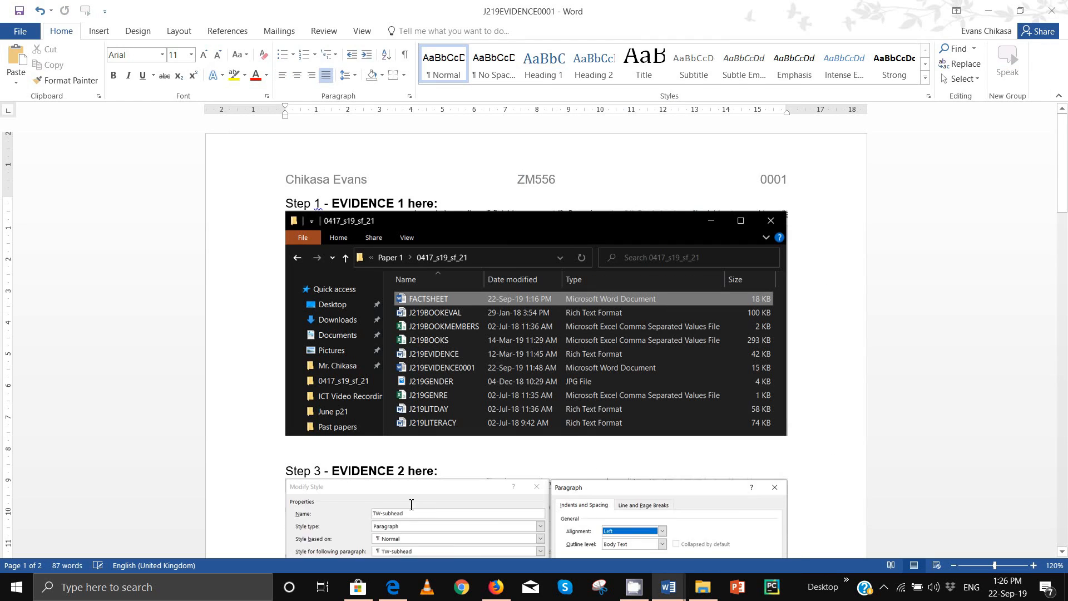
scroll(512, 441, down, 4)
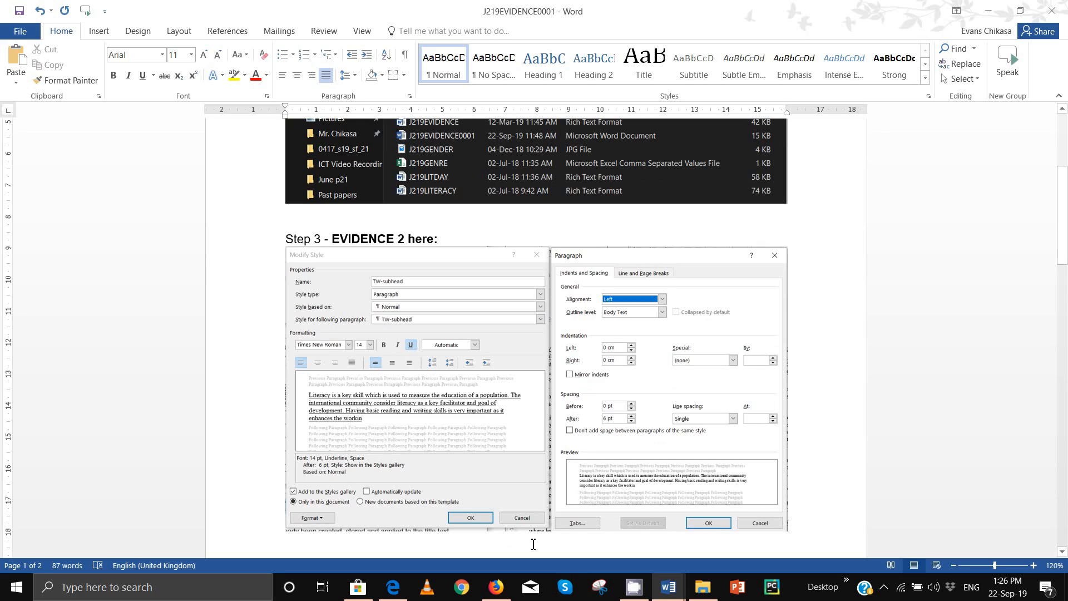
Step: Bring the exam paper forward and scroll down to question 4
mouse_move(640, 588)
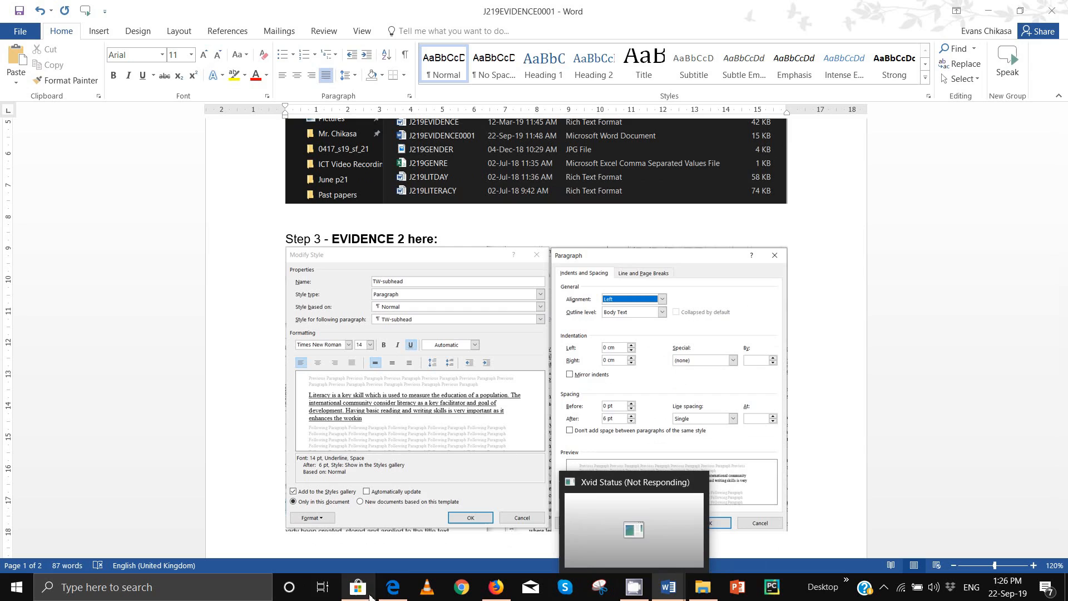
mouse_move(389, 589)
click(374, 571)
scroll(118, 378, down, 5)
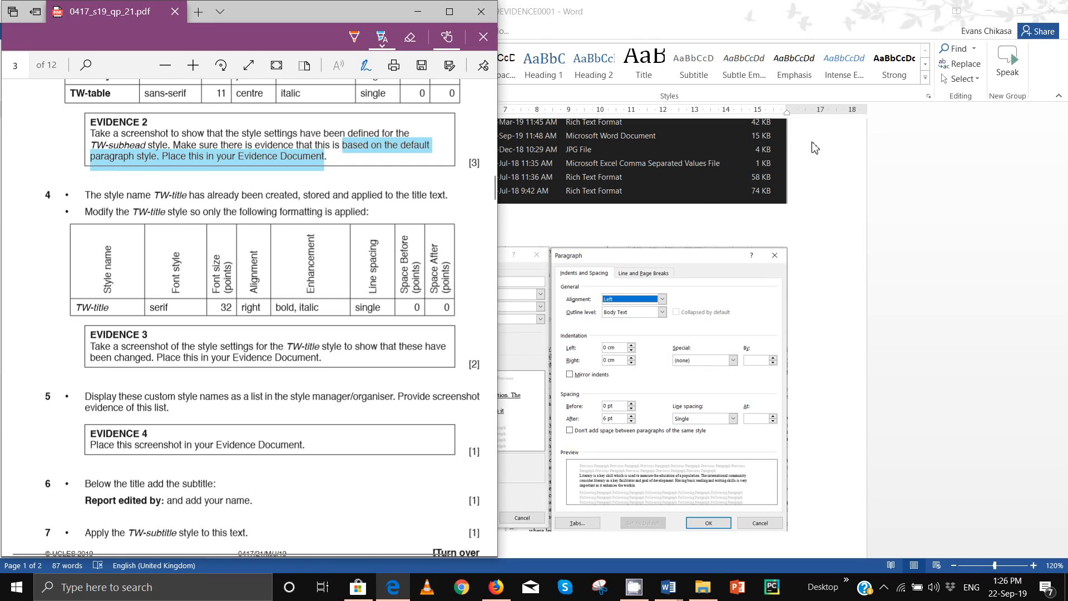
Step: Open the full Styles list and switch to the FACTSHEET document
click(711, 6)
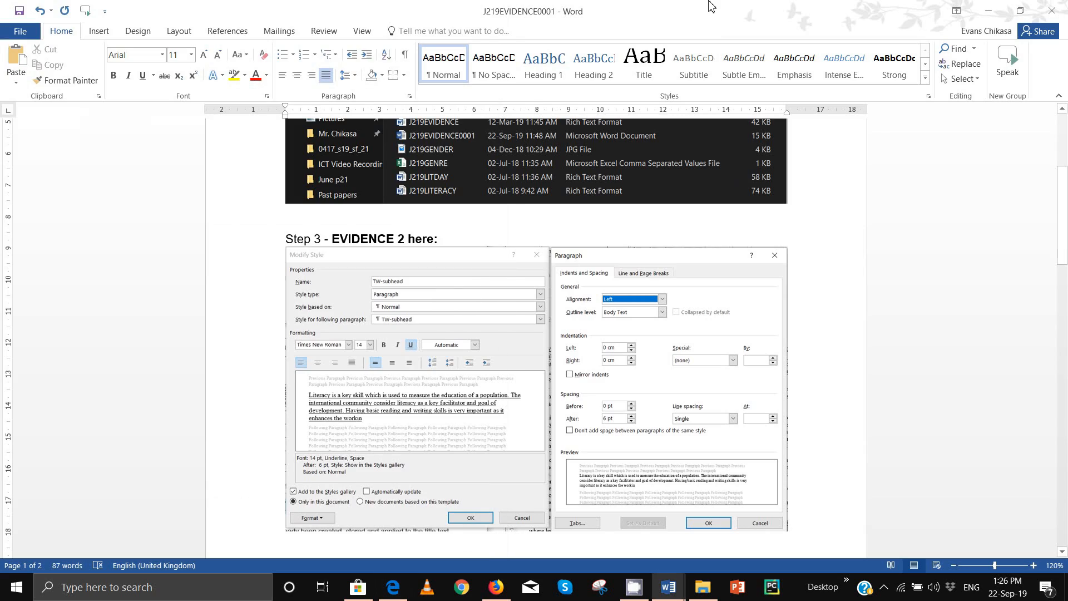
click(928, 99)
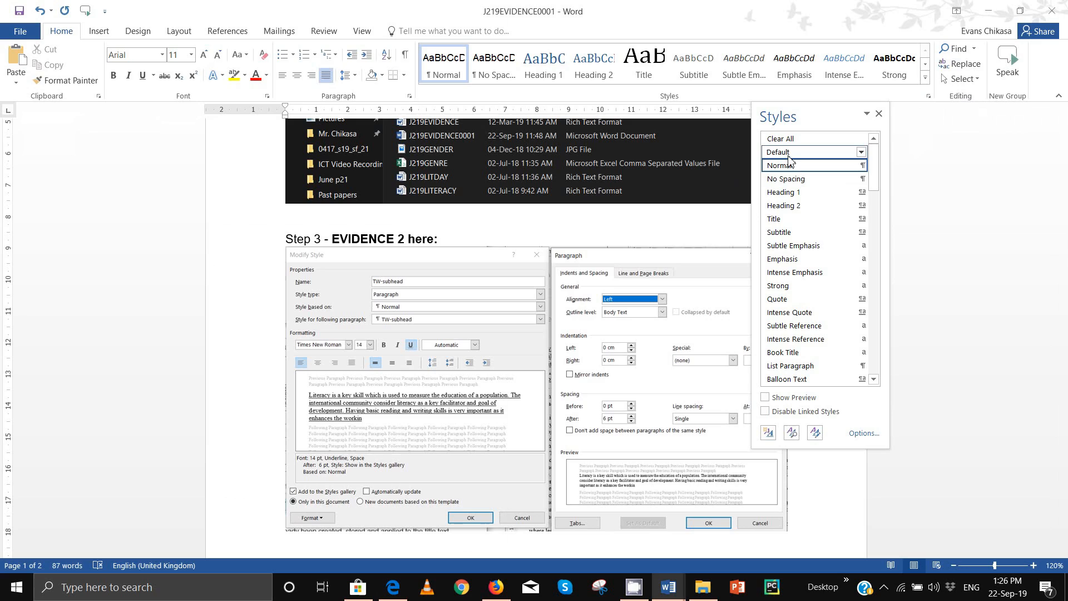
mouse_move(790, 221)
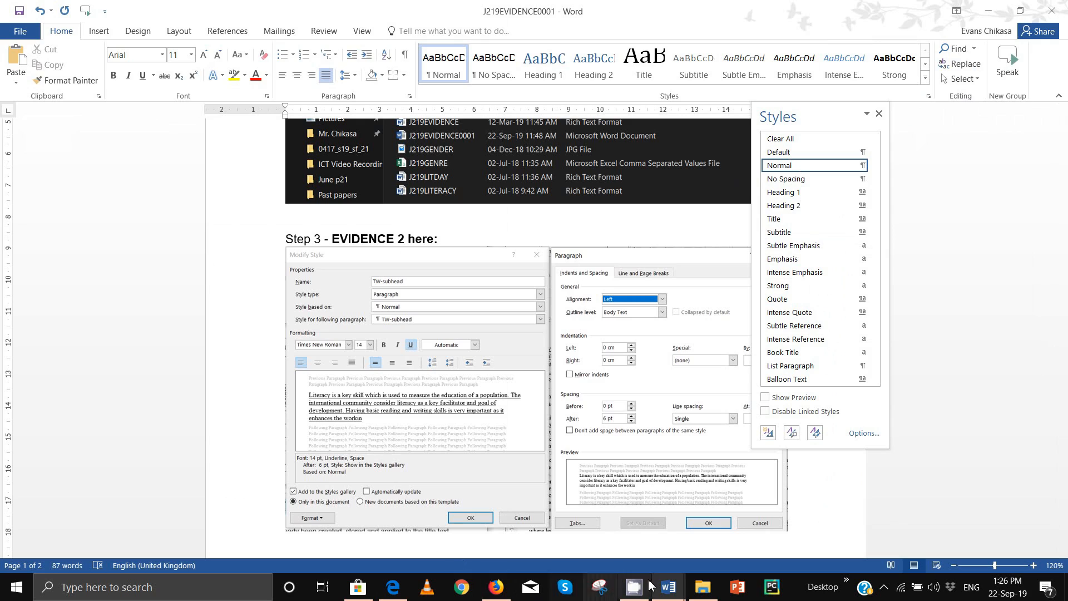
mouse_move(665, 587)
click(724, 532)
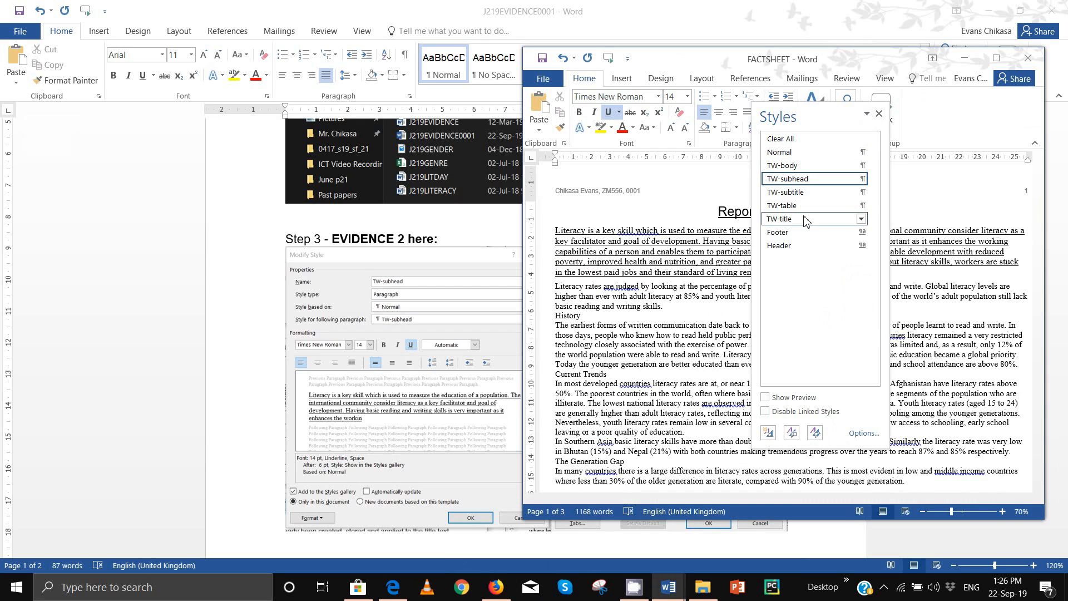
Step: Check TW-table's settings against the question paper and cancel without changes
click(861, 205)
click(757, 240)
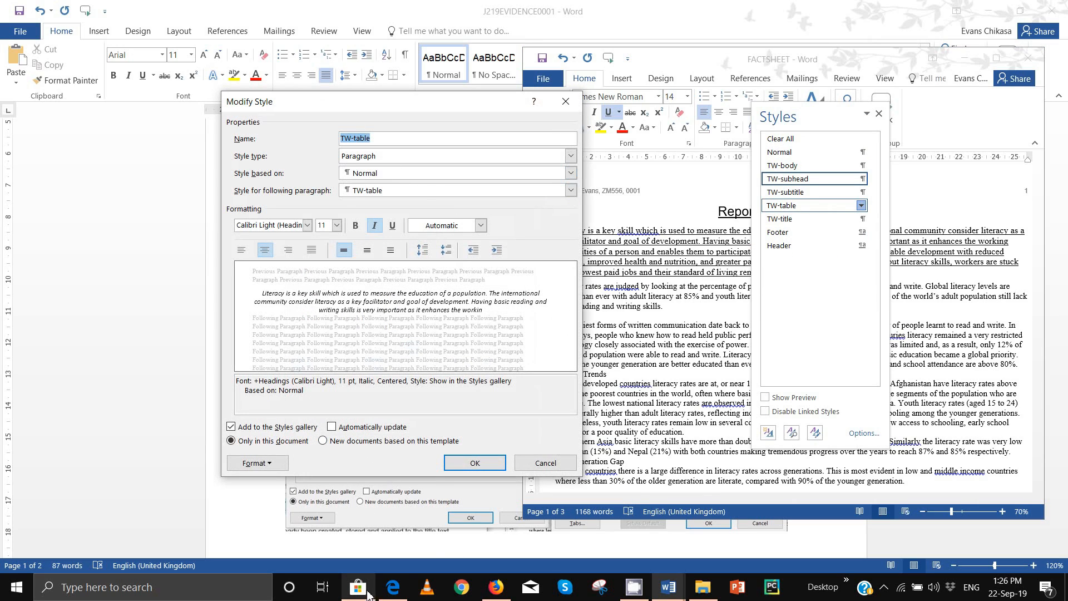
mouse_move(393, 587)
click(395, 556)
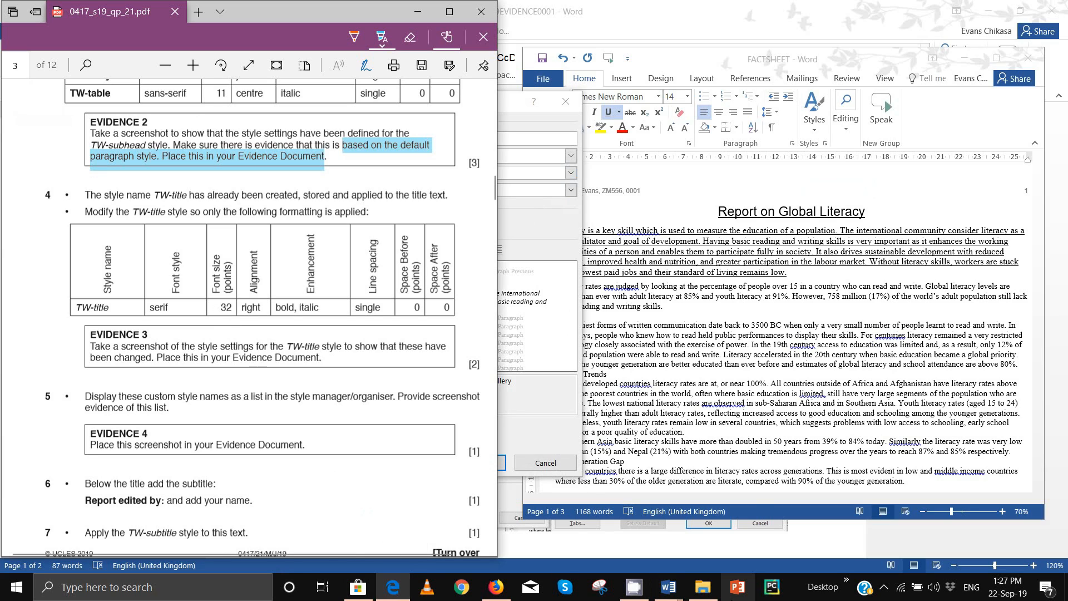
mouse_move(668, 586)
click(712, 562)
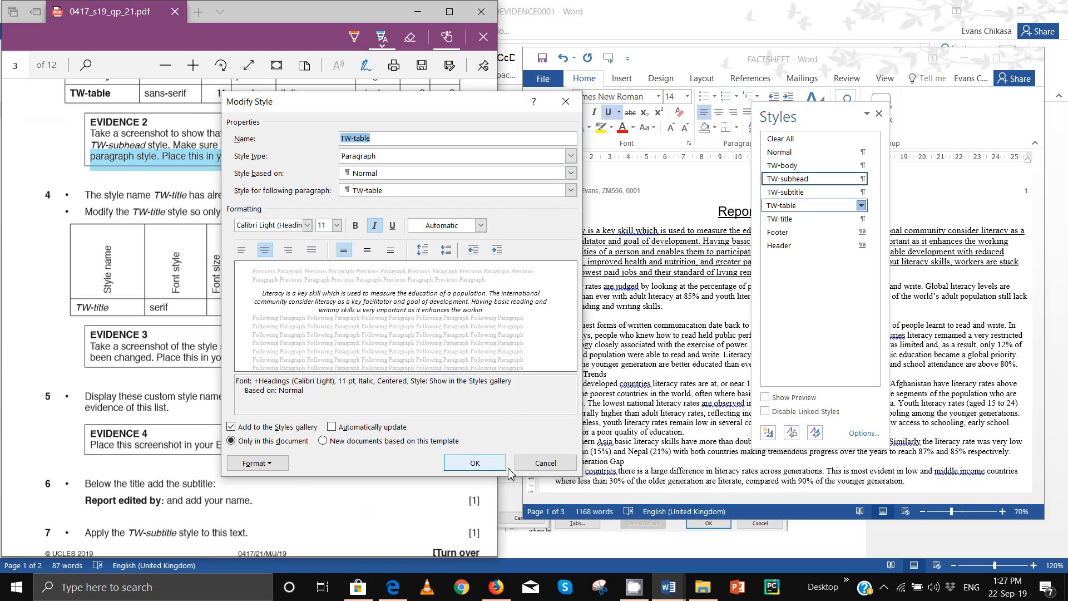
click(532, 469)
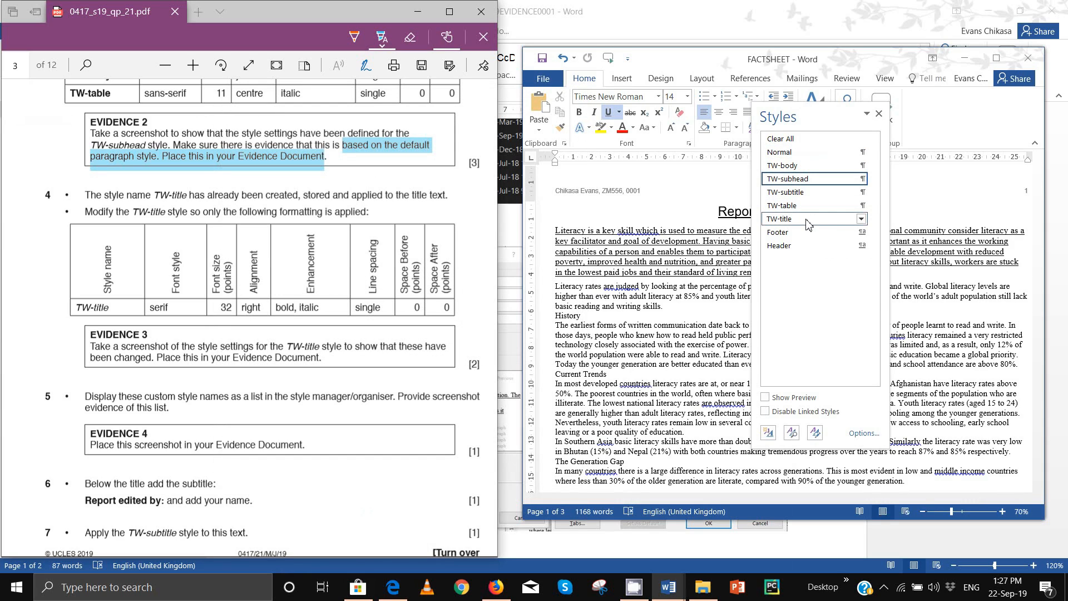
Step: Set the TW-title style's font to Times New Roman 32 pt
click(861, 219)
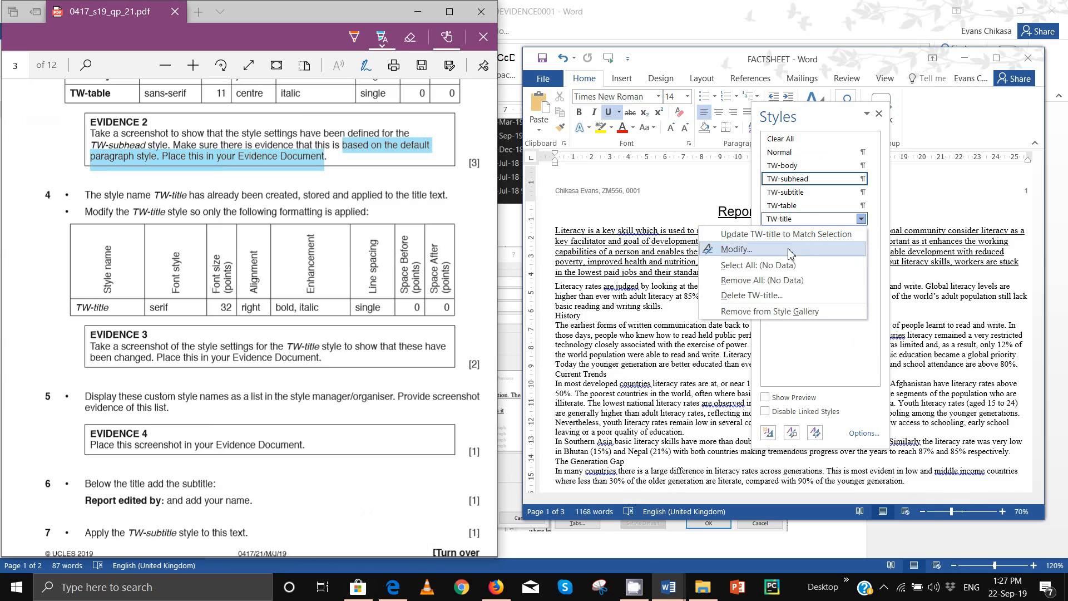
click(779, 246)
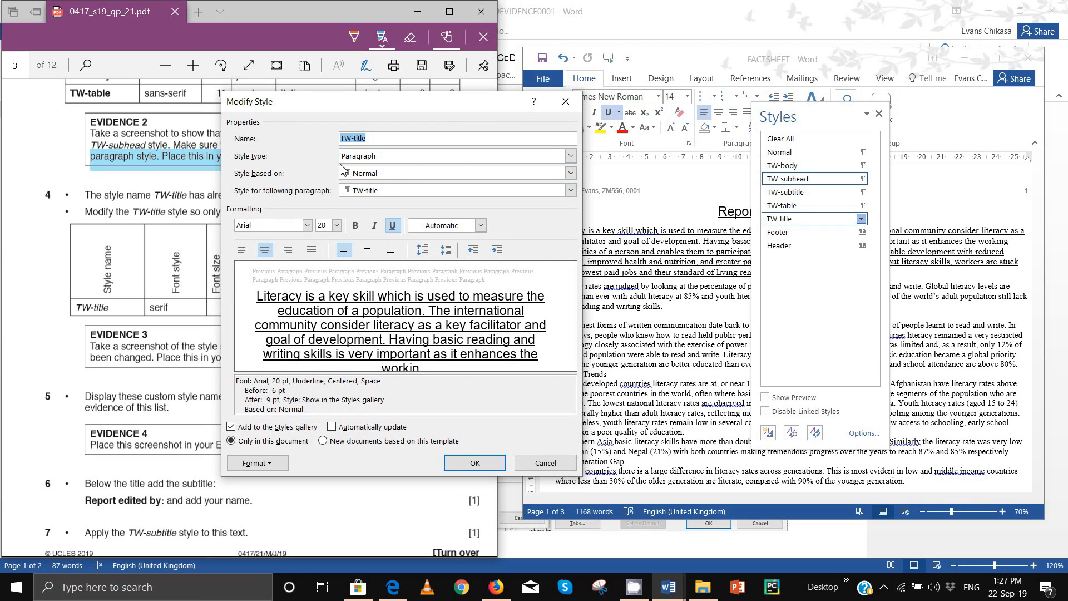
click(299, 228)
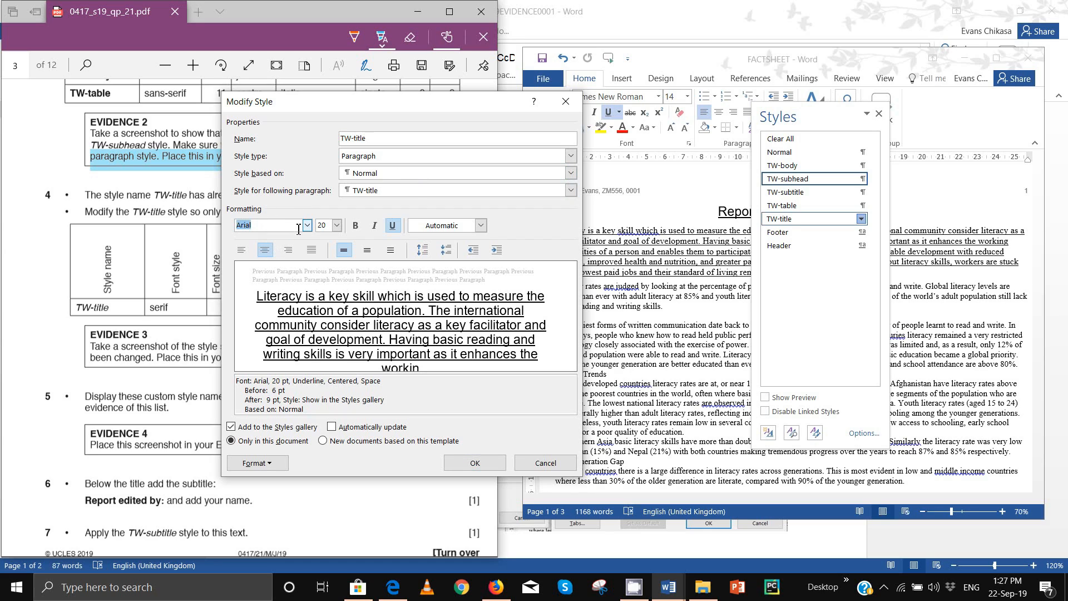
drag(318, 104, 608, 108)
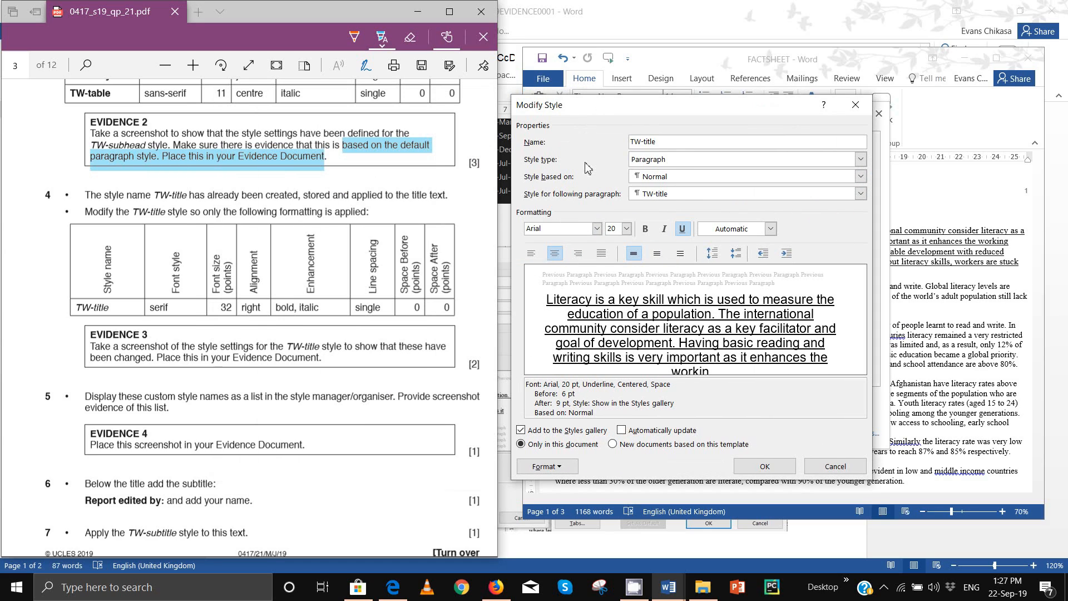
click(585, 228)
text(Times New Roman)
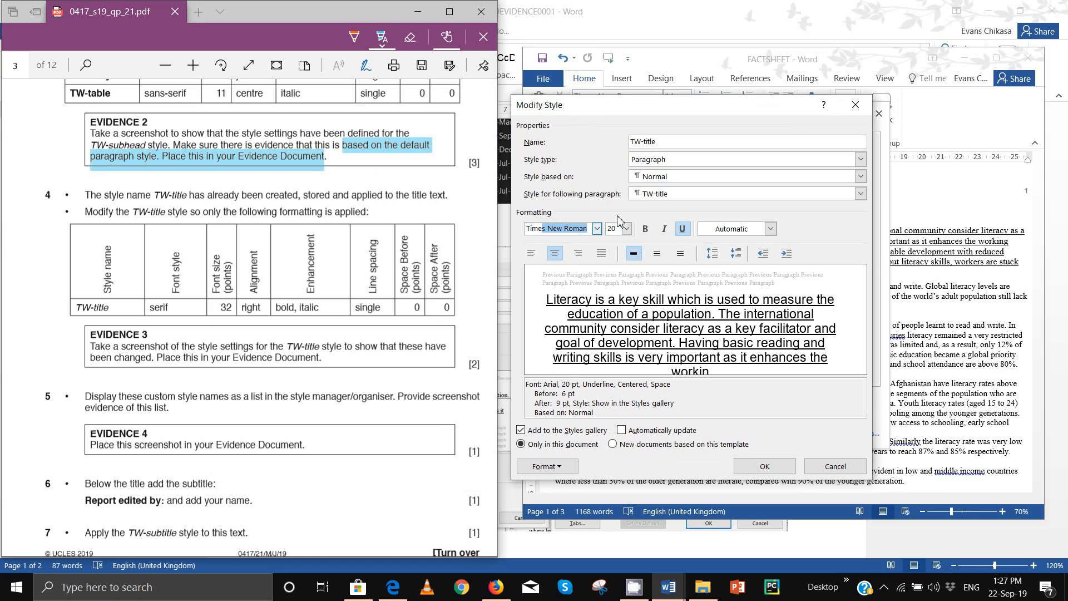
click(627, 229)
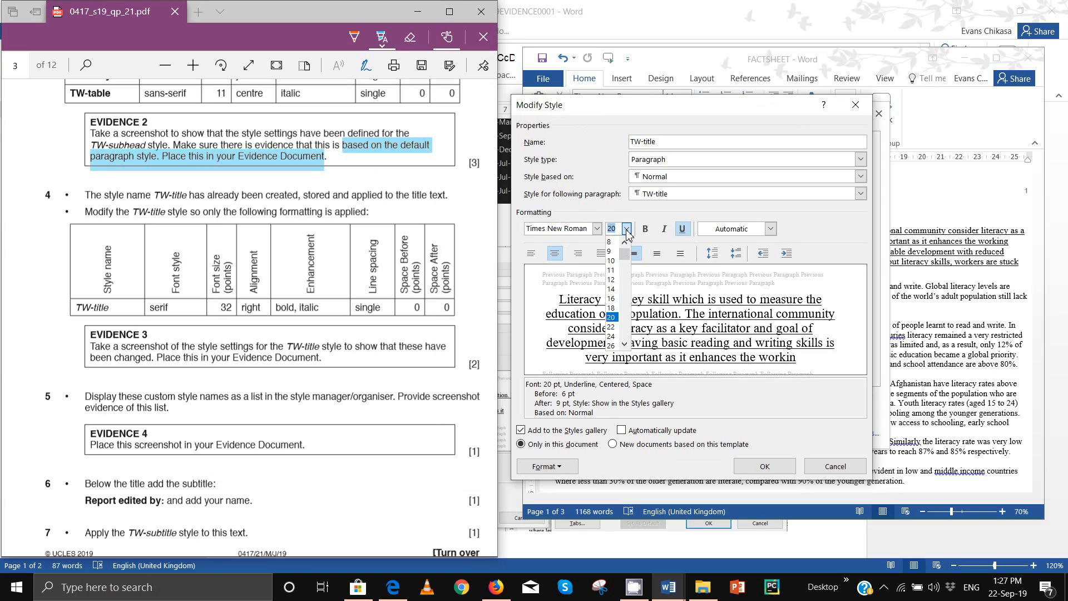
text(32)
click(610, 251)
Step: Make TW-title right-aligned, bold and italic, with underline removed
click(578, 253)
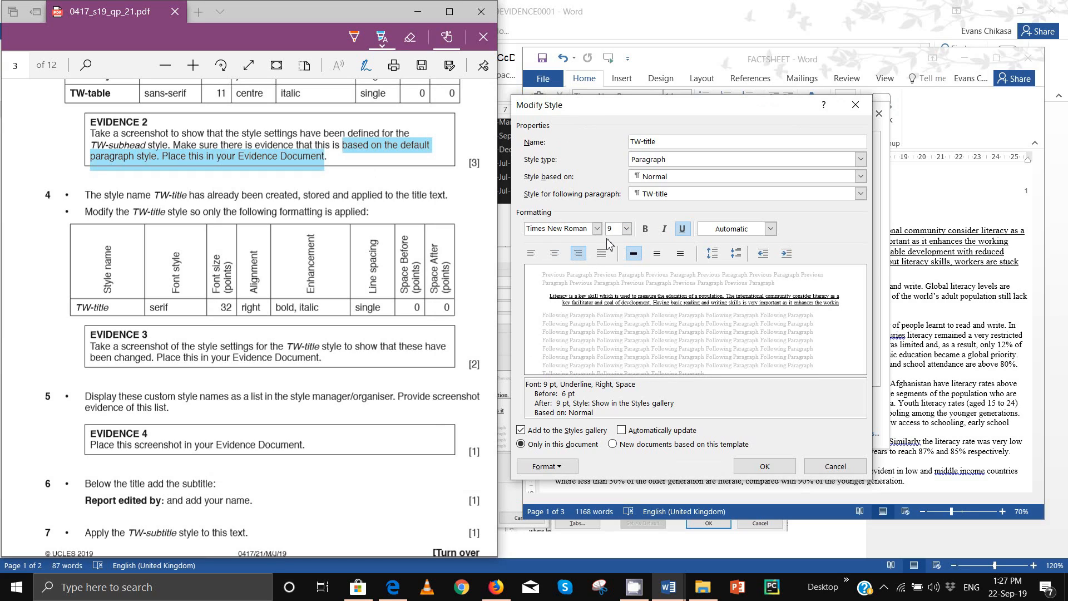
click(617, 231)
click(646, 232)
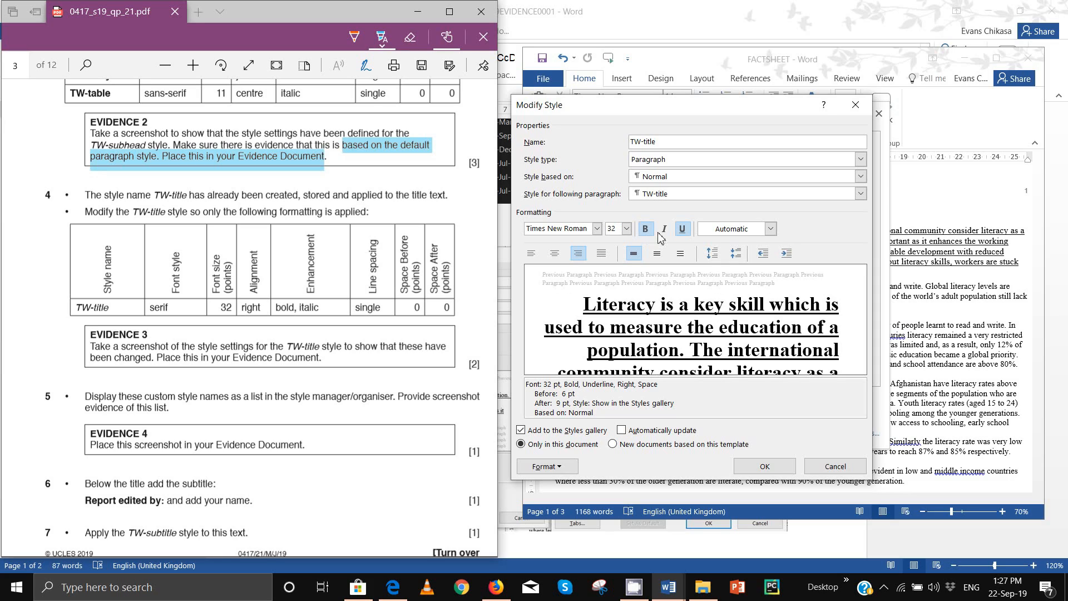
click(665, 233)
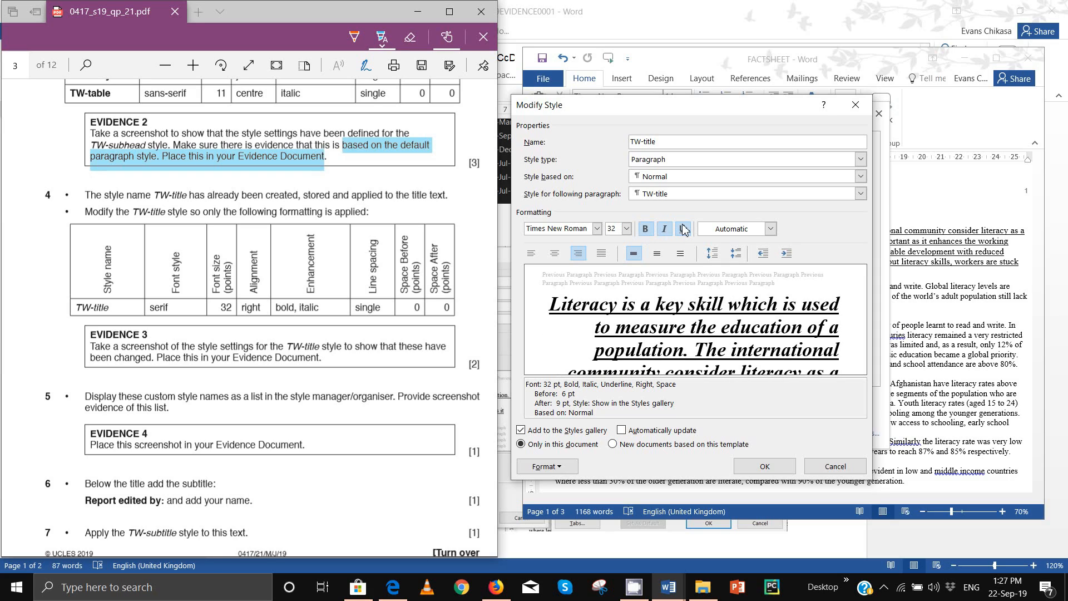
click(683, 229)
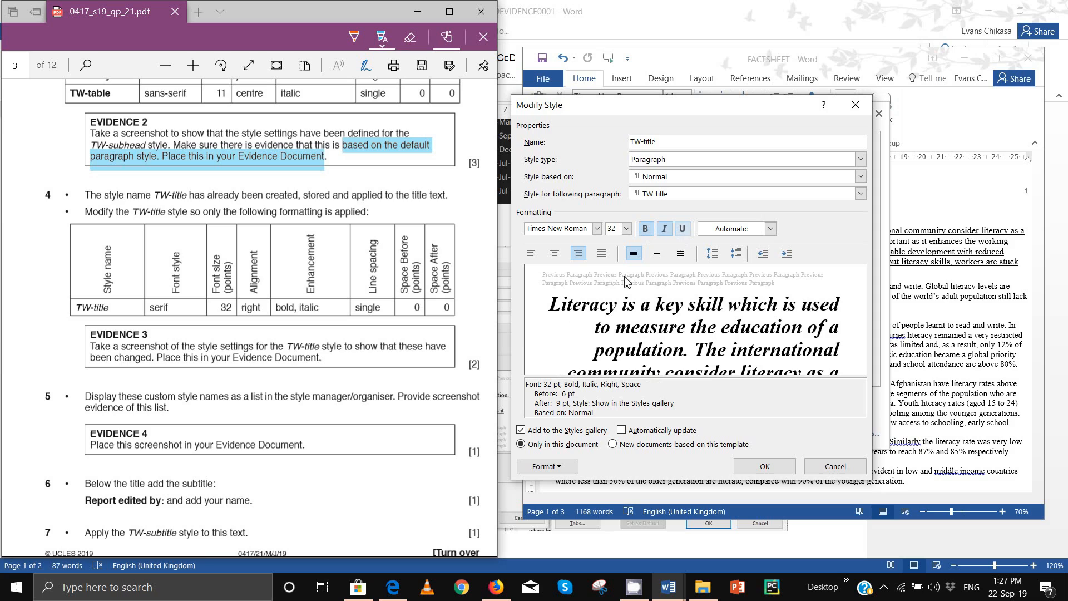
Step: In the TW-title style's Paragraph settings, change Spacing Before and After to 0 pt
click(569, 468)
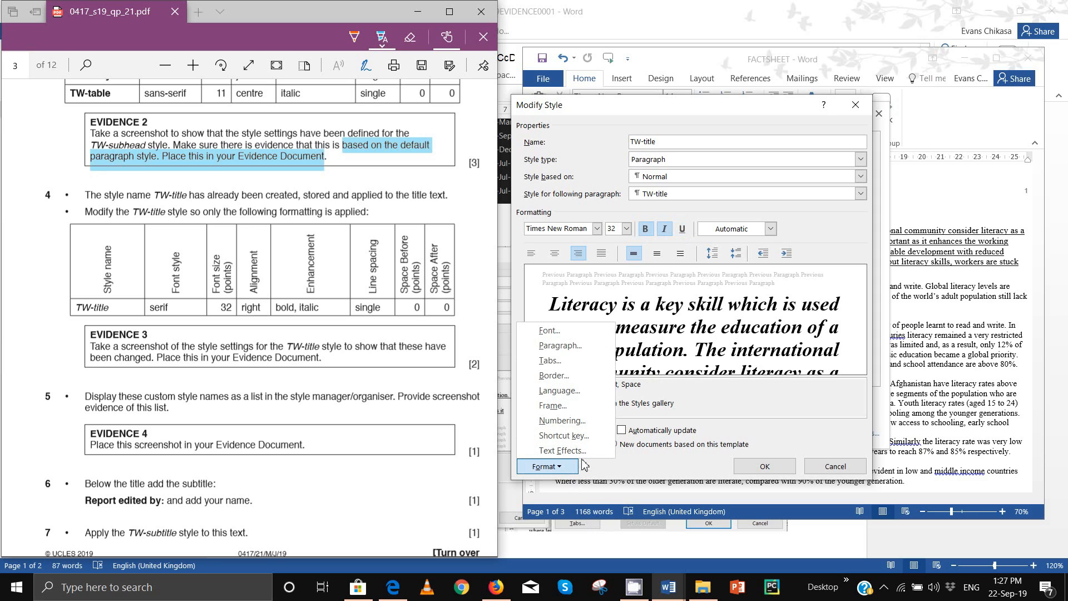
click(574, 351)
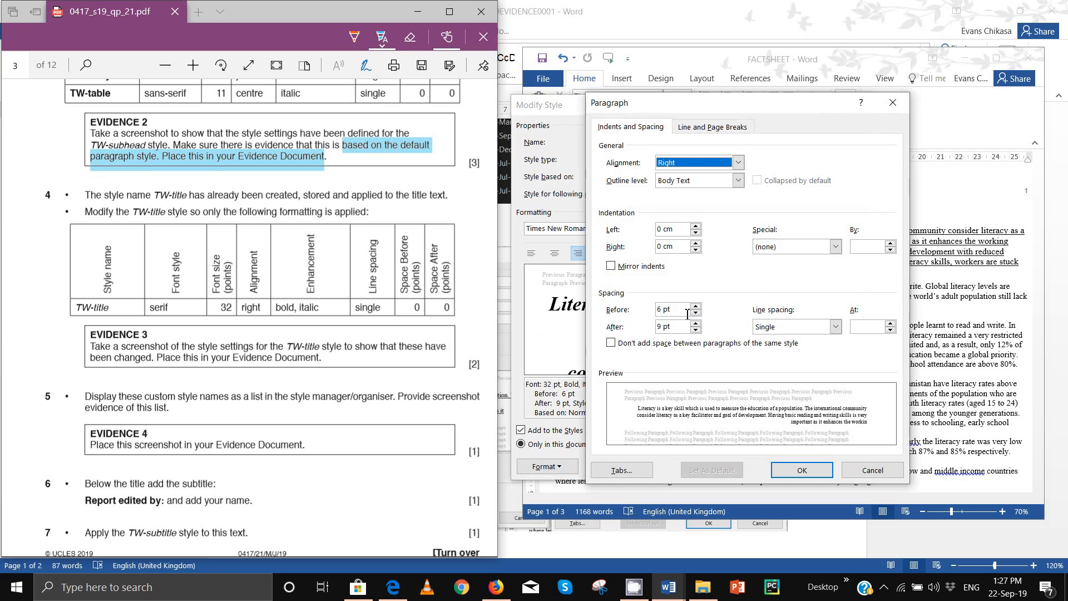
click(685, 315)
click(695, 313)
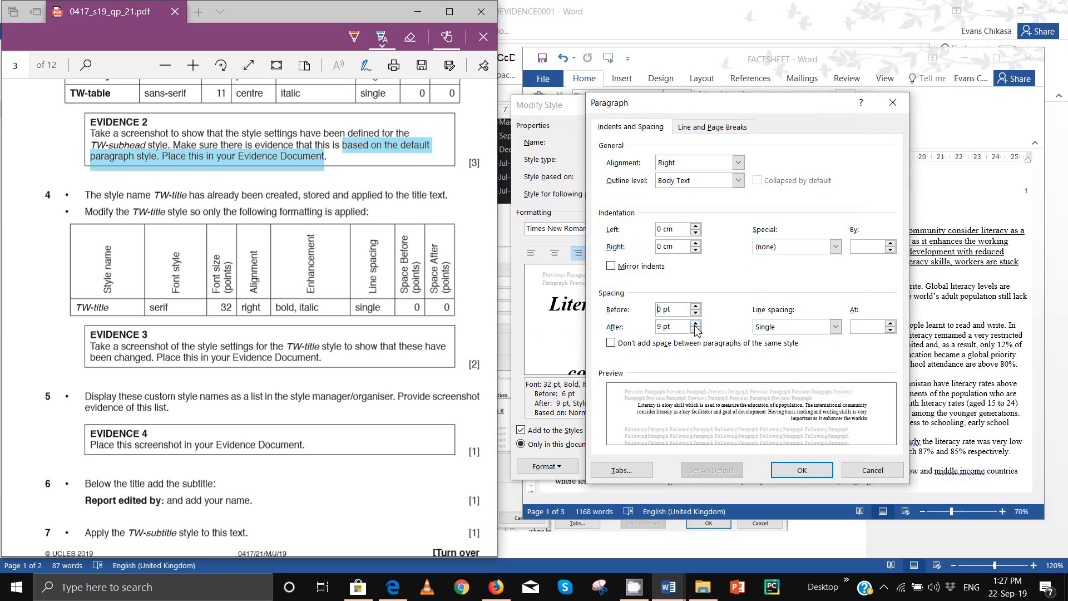
click(695, 331)
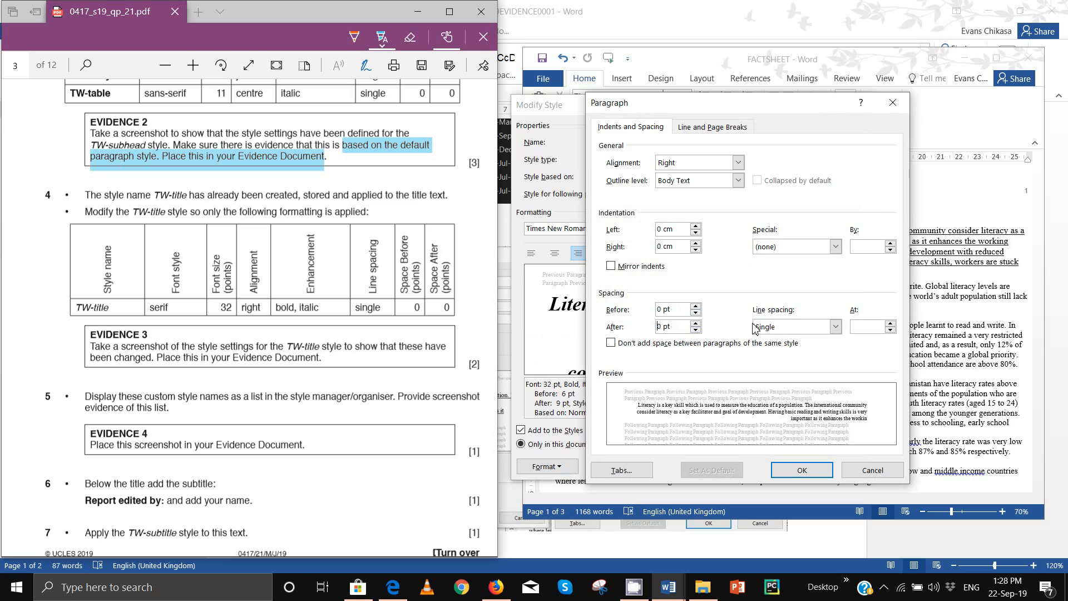
click(822, 473)
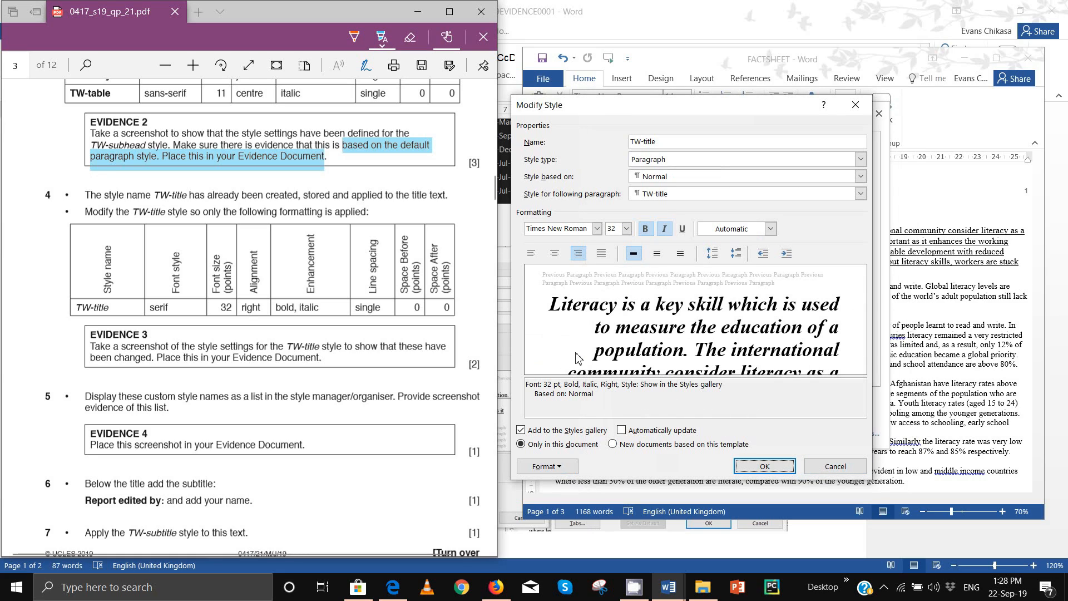
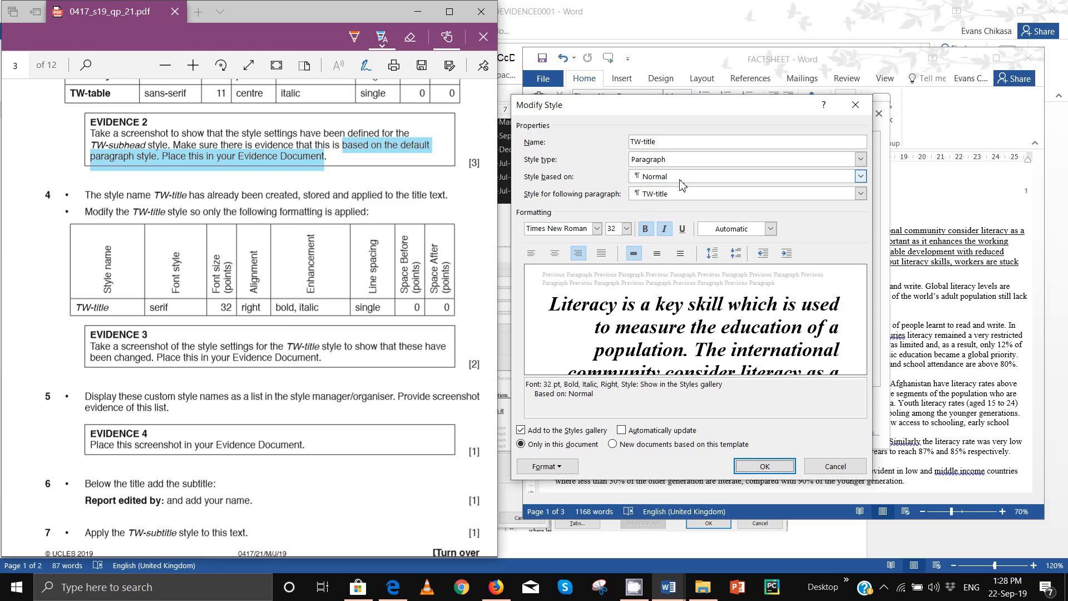
Step: Confirm the TW-title changes so the report title turns right-aligned bold italic, then close the Styles pane
click(776, 469)
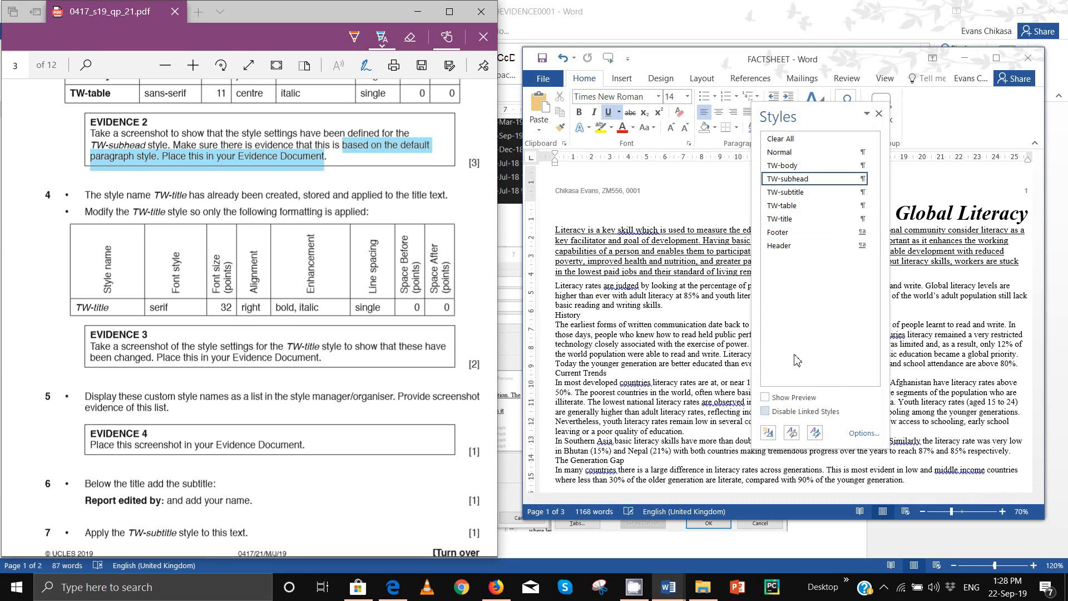
click(881, 114)
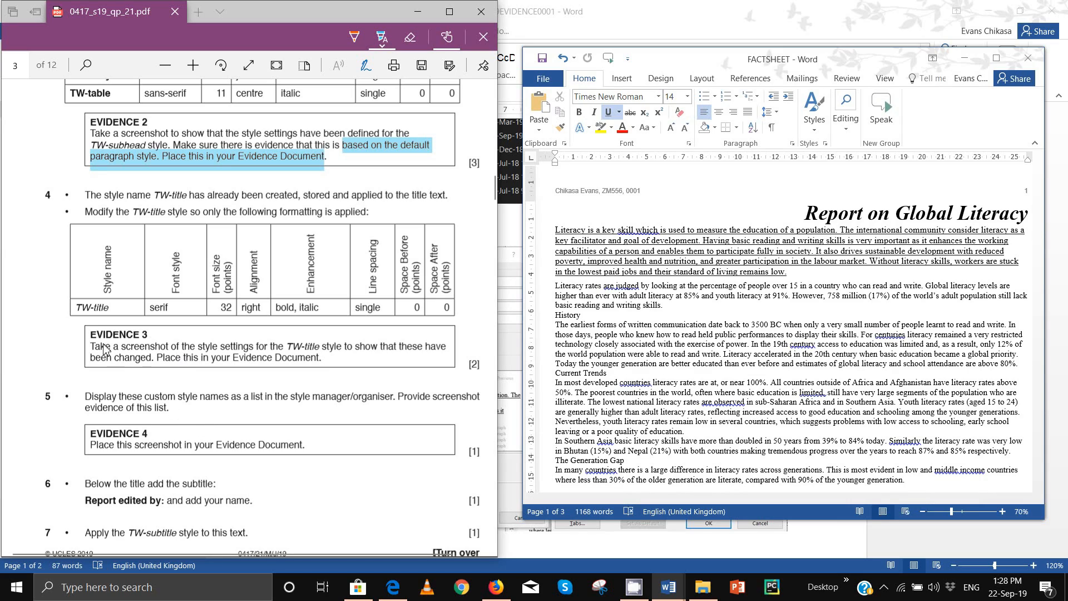
Step: Highlight the EVIDENCE 3 task in the question paper and view it full screen
drag(90, 336, 157, 335)
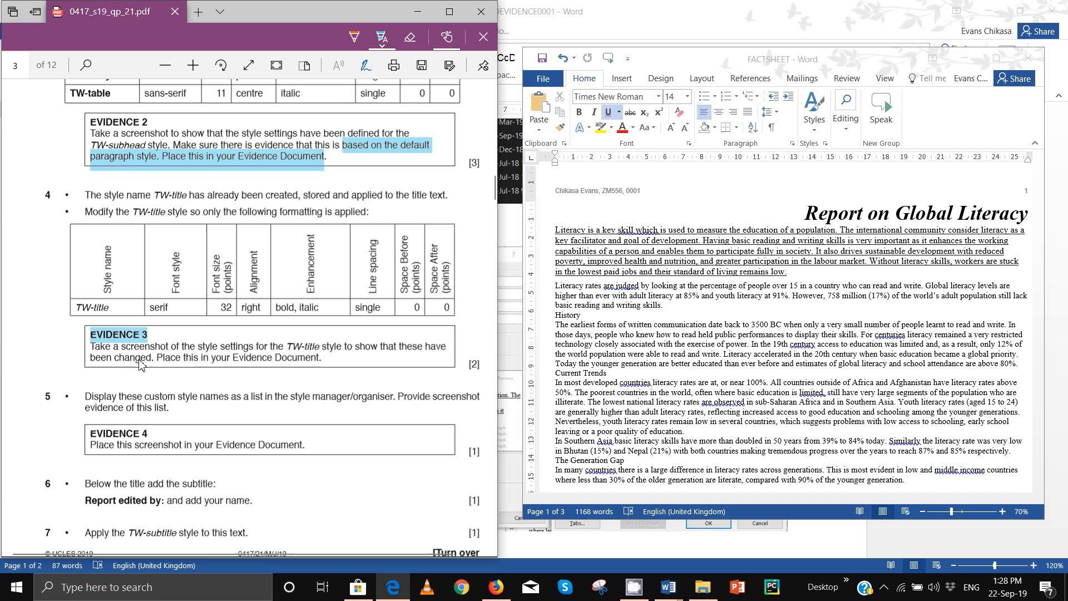
scroll(236, 364, up, 3)
scroll(236, 364, down, 4)
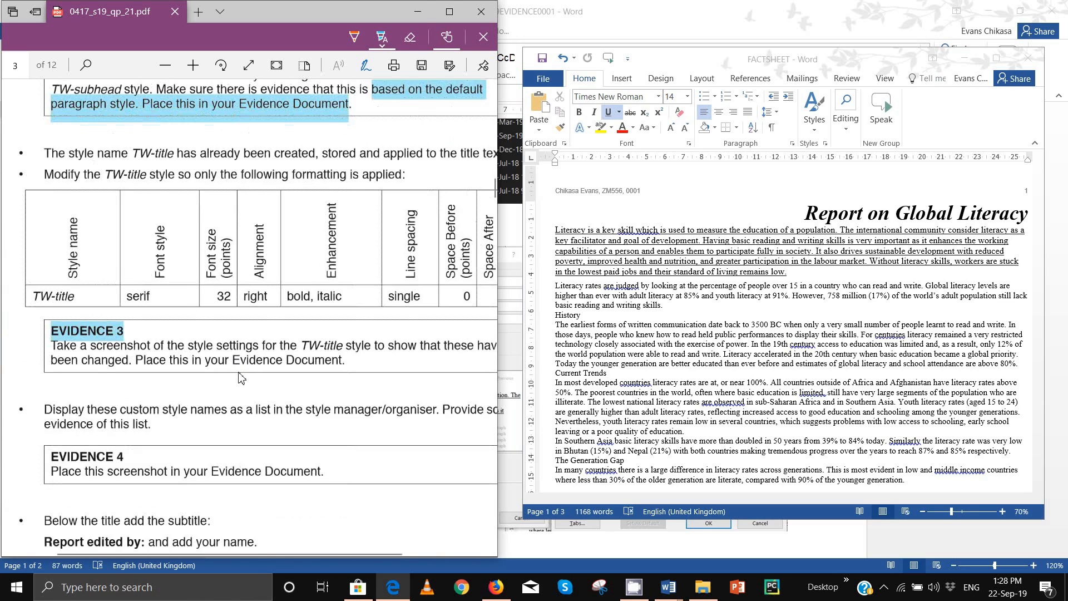
click(449, 12)
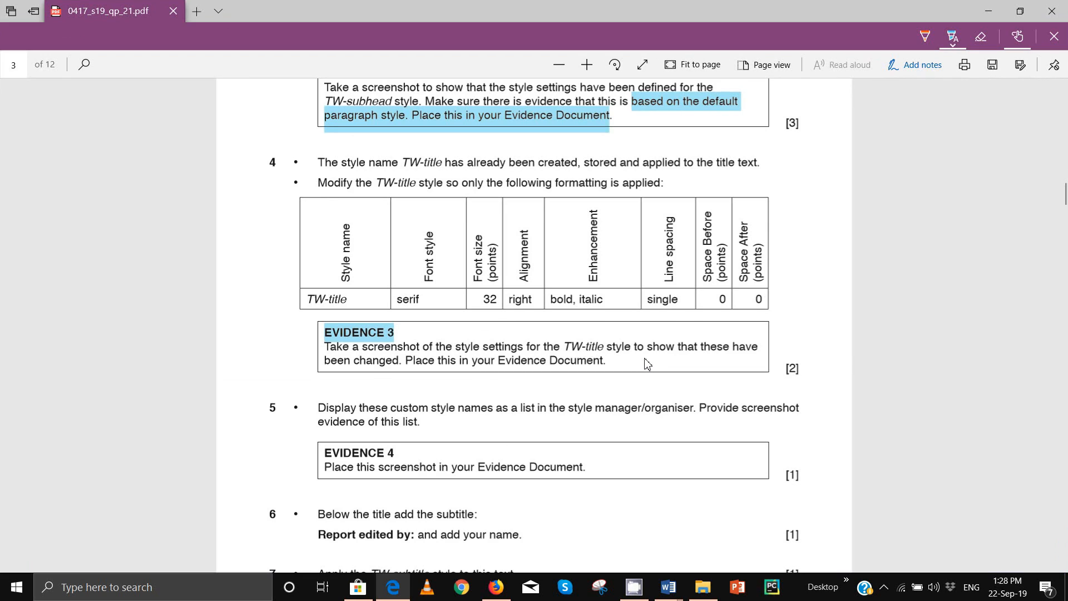
Step: Open the TW-title Modify Style and Paragraph dialogs and arrange them side by side
mouse_move(668, 587)
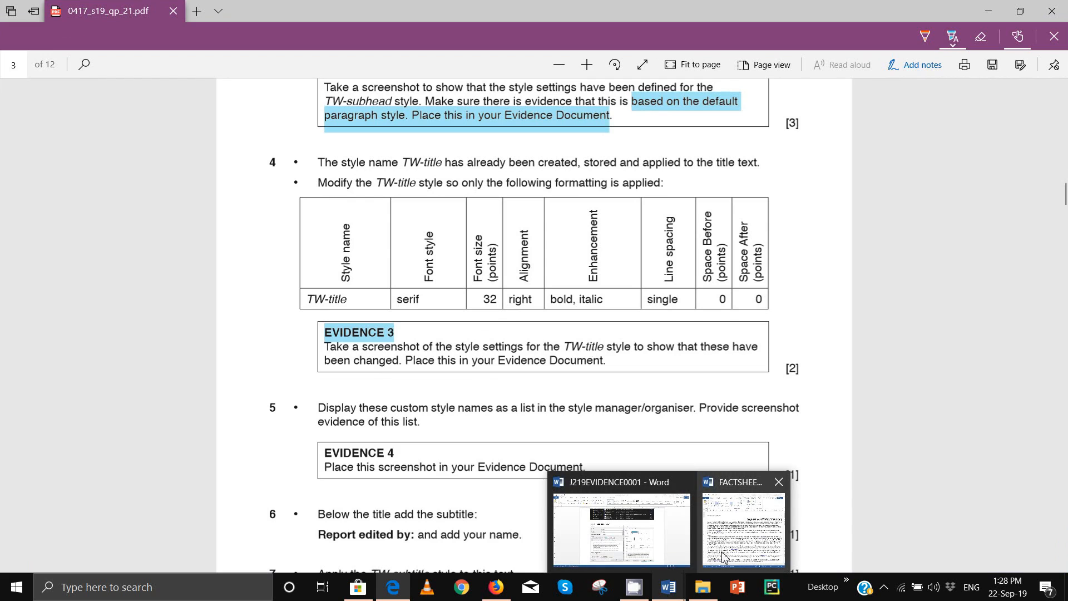
click(746, 528)
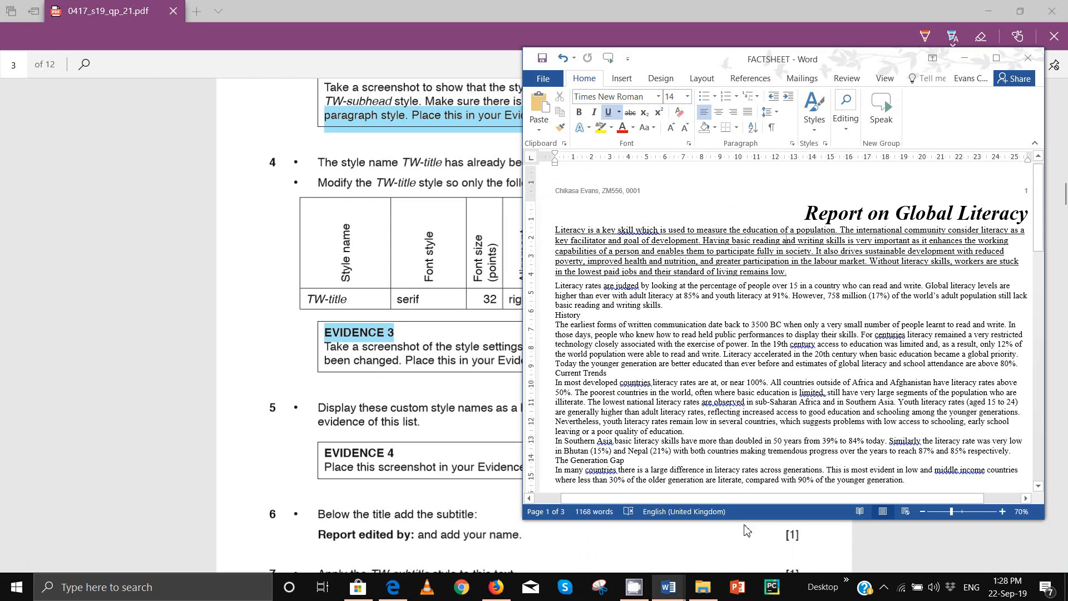
click(826, 143)
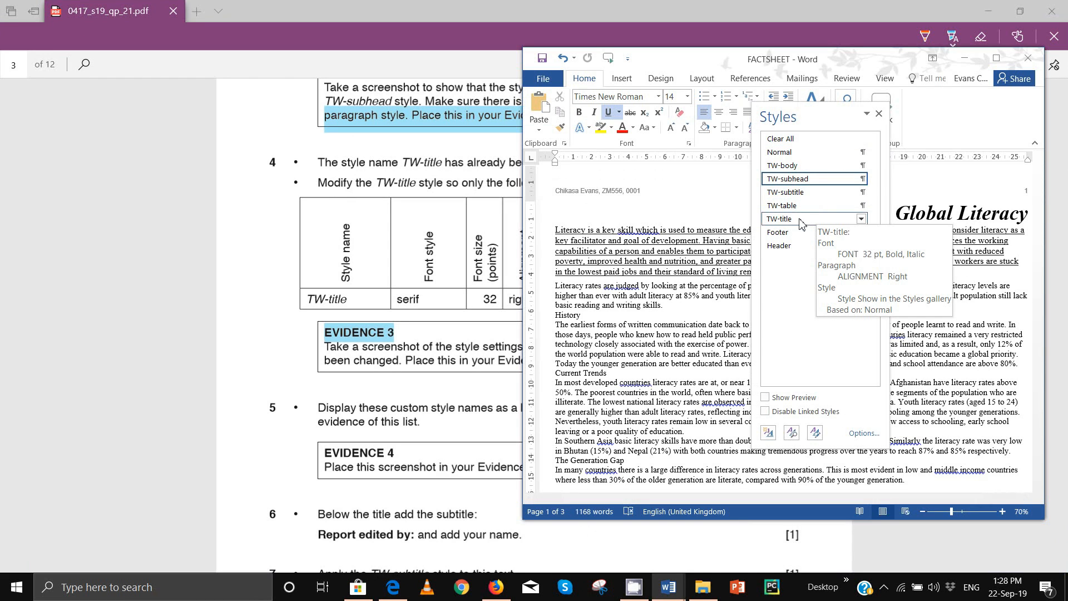
click(861, 219)
click(782, 252)
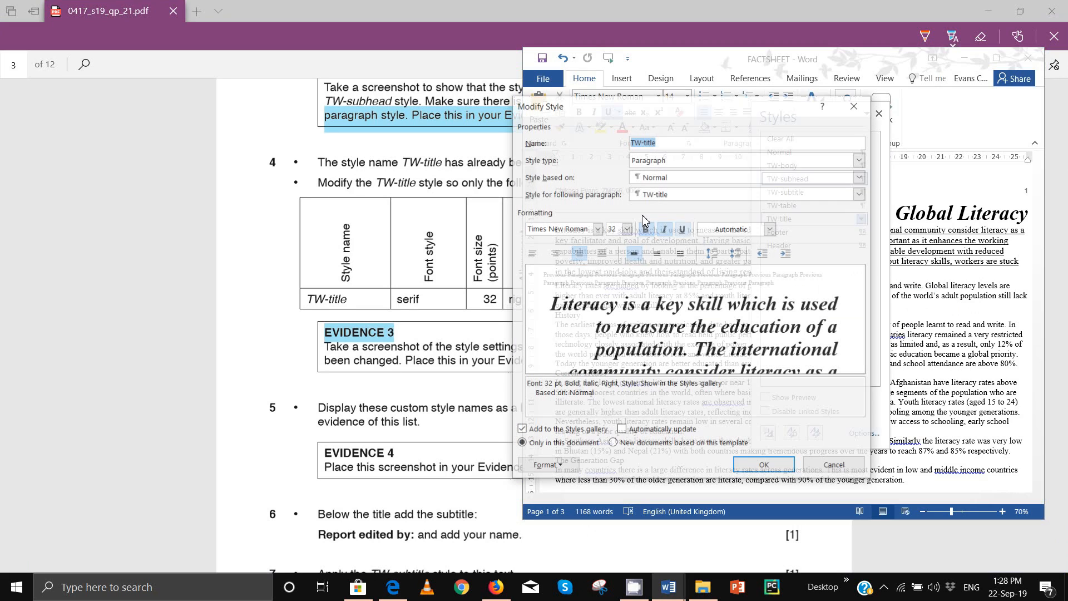
click(546, 466)
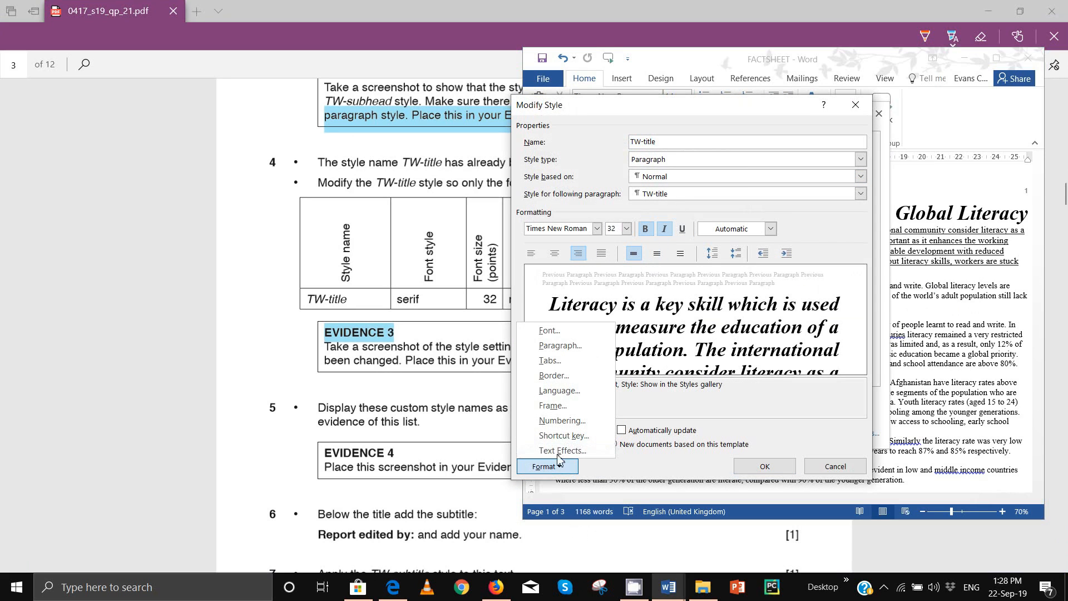
click(561, 346)
click(873, 472)
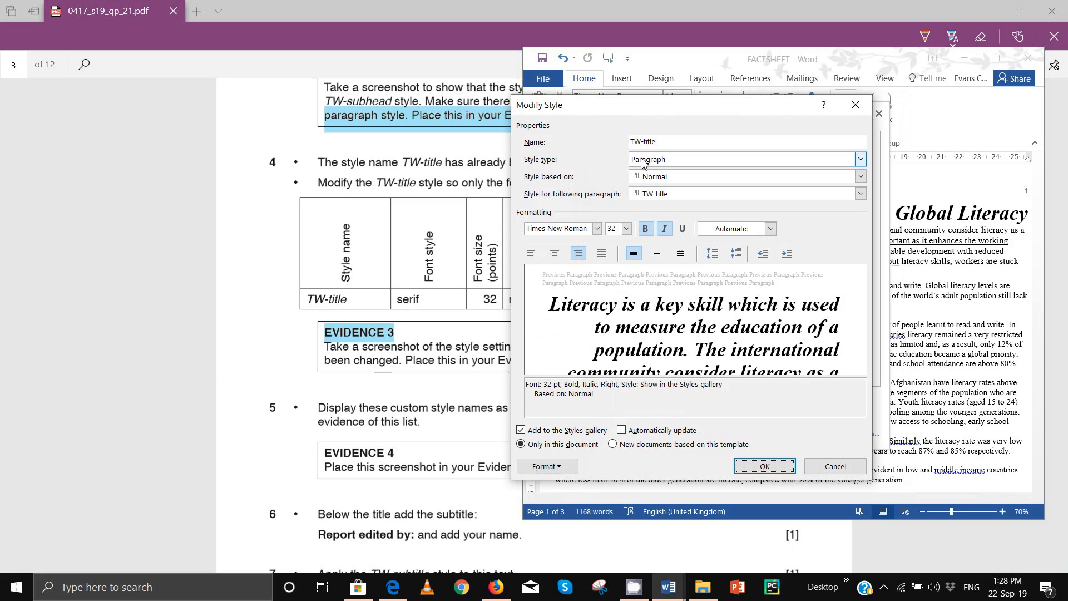
drag(651, 105, 423, 98)
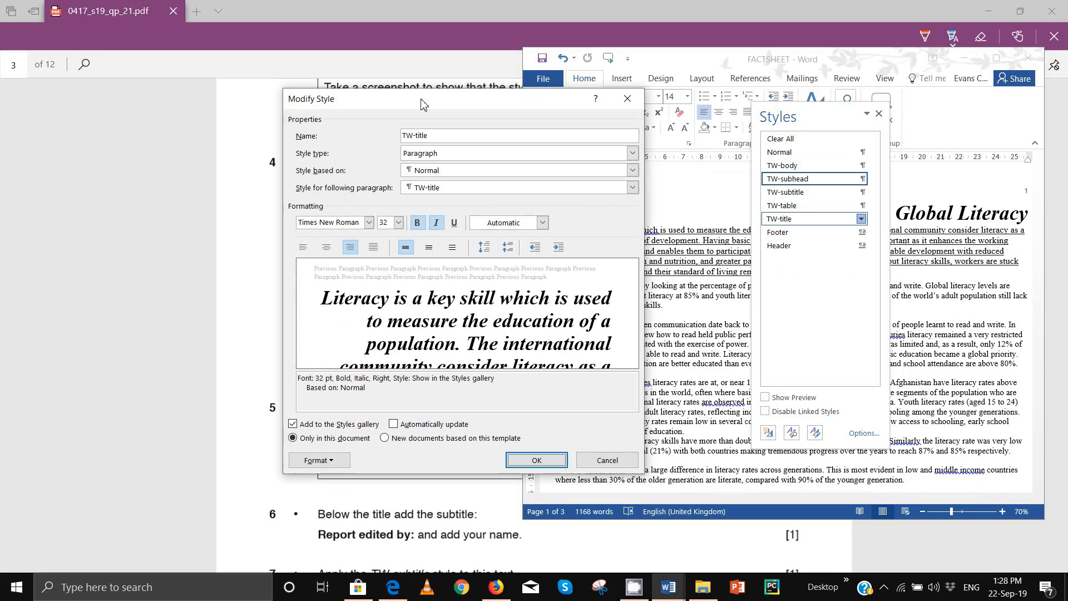
click(326, 461)
click(342, 346)
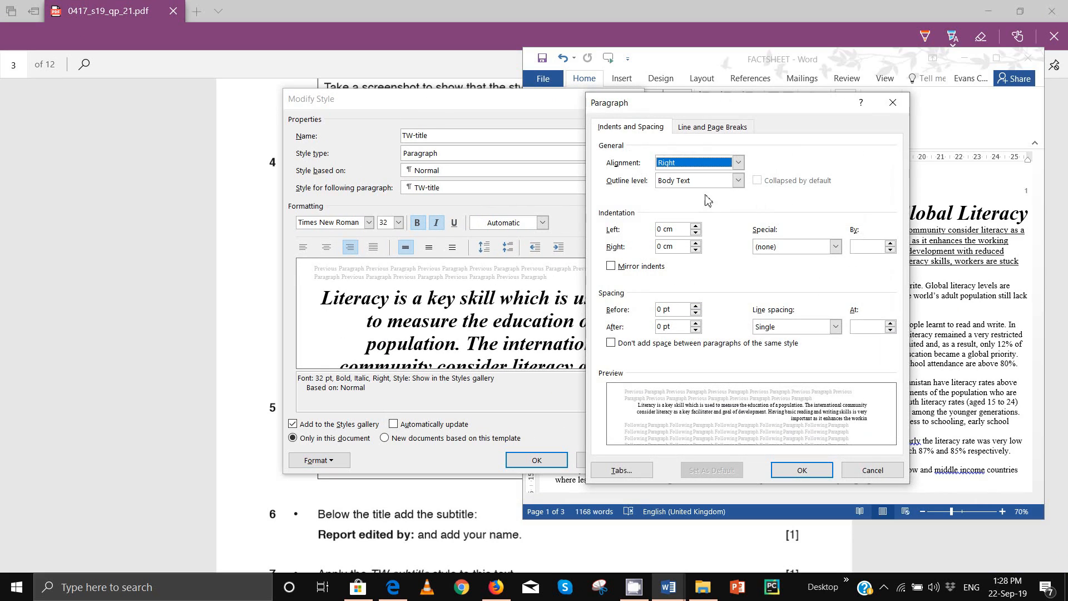
drag(710, 105, 774, 103)
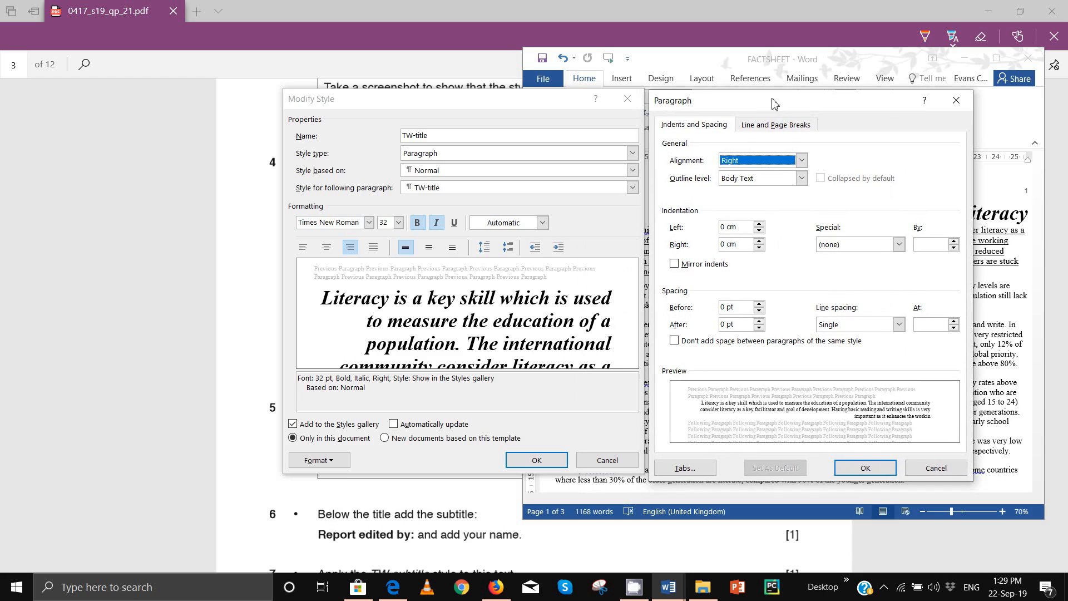
Step: Capture both TW-title settings dialogs with Lightshot and copy the screenshot to the clipboard
key(Print)
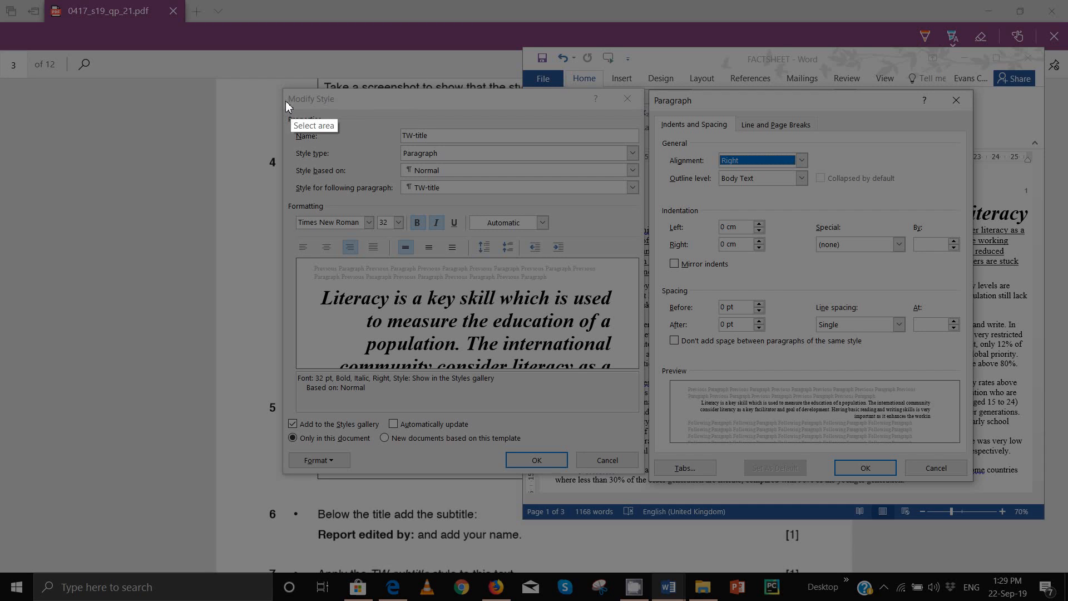
mouse_move(283, 86)
mouse_down()
mouse_move(582, 192)
mouse_move(1013, 489)
mouse_move(973, 482)
mouse_up()
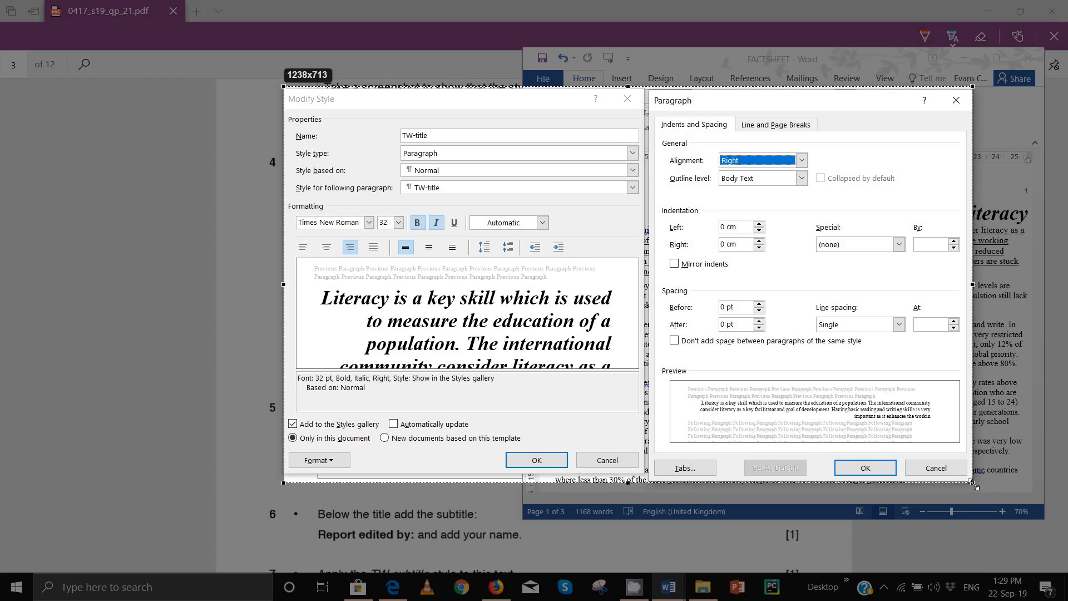
click(930, 494)
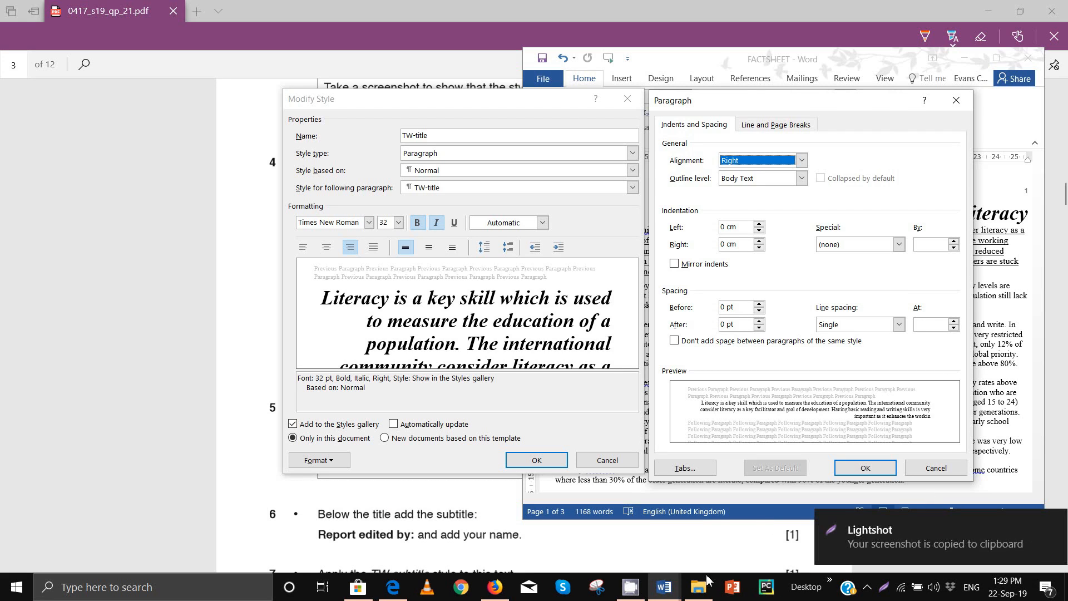
Step: Close the Paragraph and Modify Style dialogs, keeping the TW-title settings
mouse_move(668, 587)
click(618, 543)
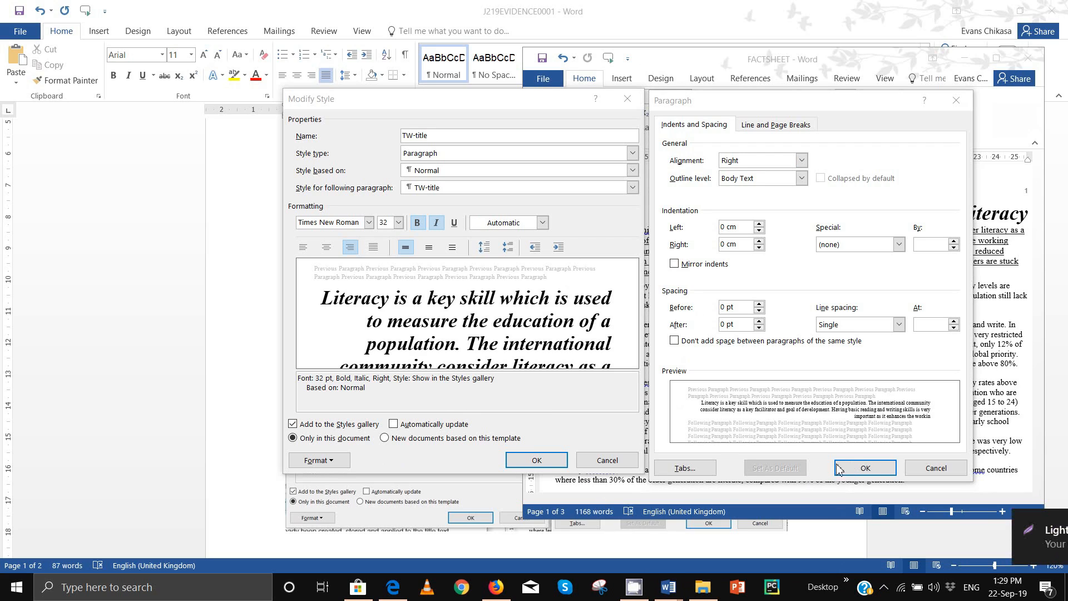
click(541, 457)
click(866, 469)
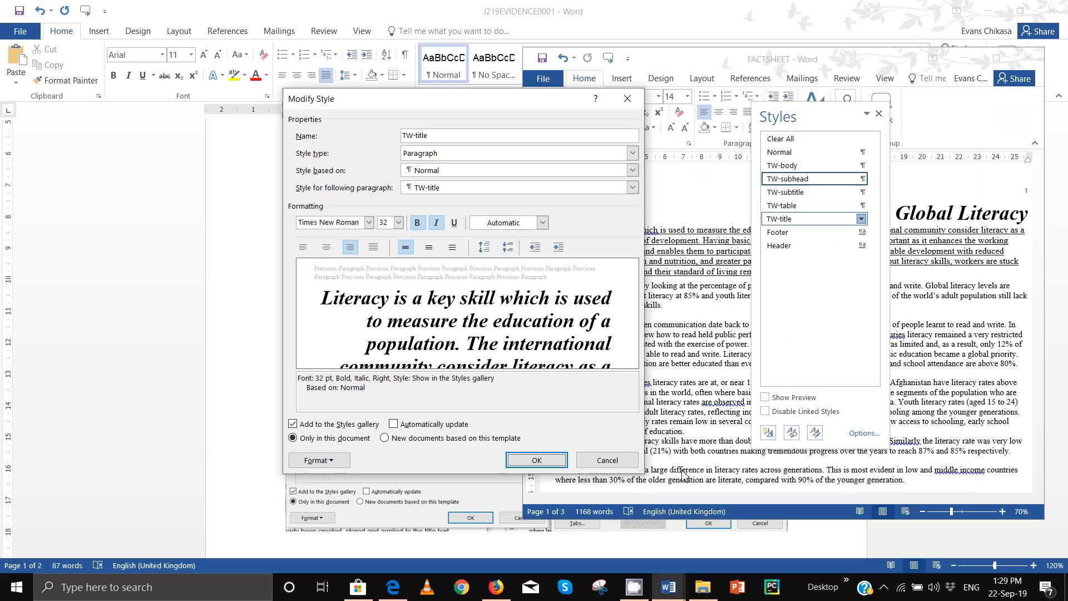
click(537, 460)
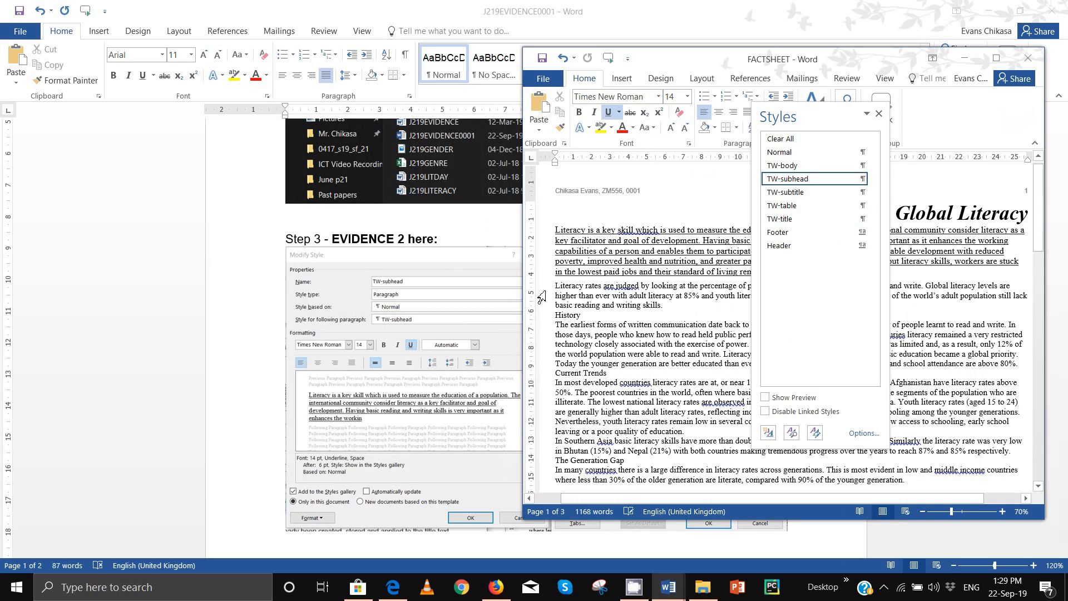
Step: Paste the TW-title settings screenshot on the empty line under Step 4 in J219EVIDENCE0001
click(445, 269)
scroll(354, 325, down, 5)
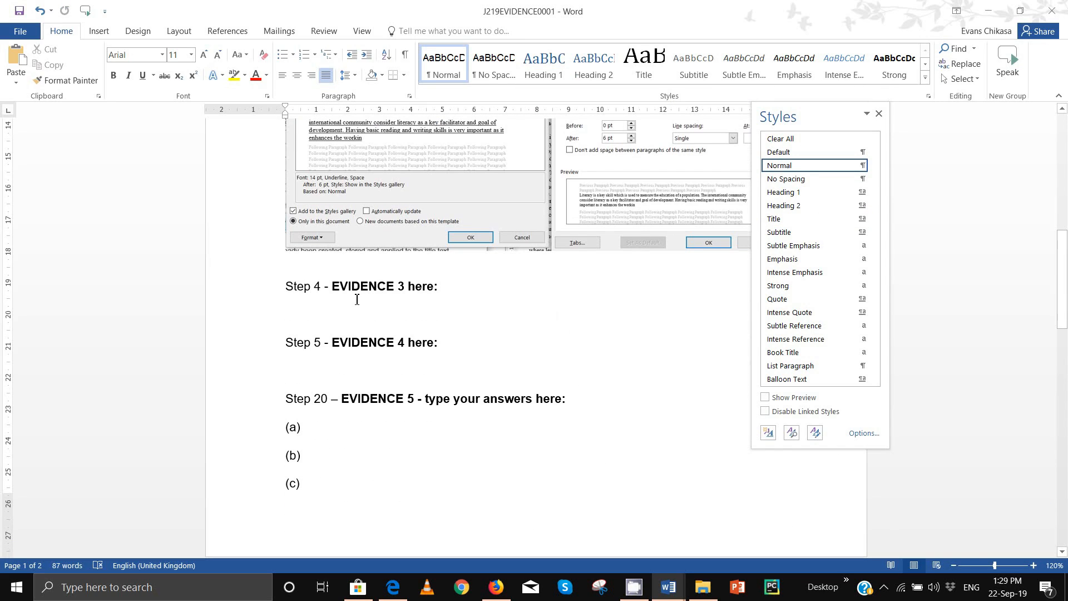
click(354, 309)
key(ctrl+v)
Step: Shrink the pasted Step 4 screenshot and the Step 3 evidence screenshot by their corner handles
click(785, 516)
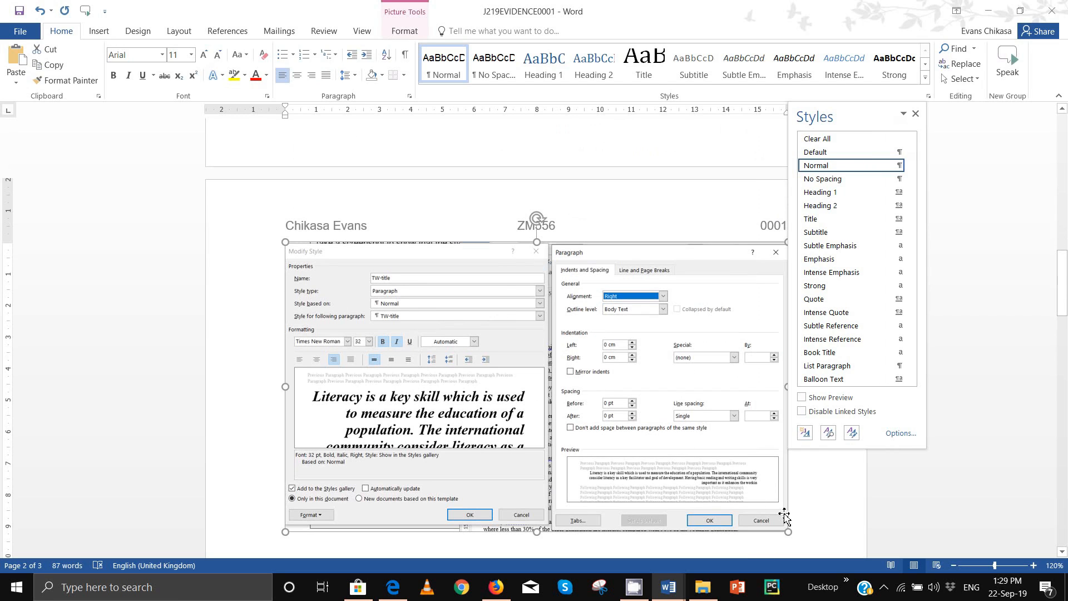
drag(785, 516, 727, 436)
scroll(716, 425, up, 2)
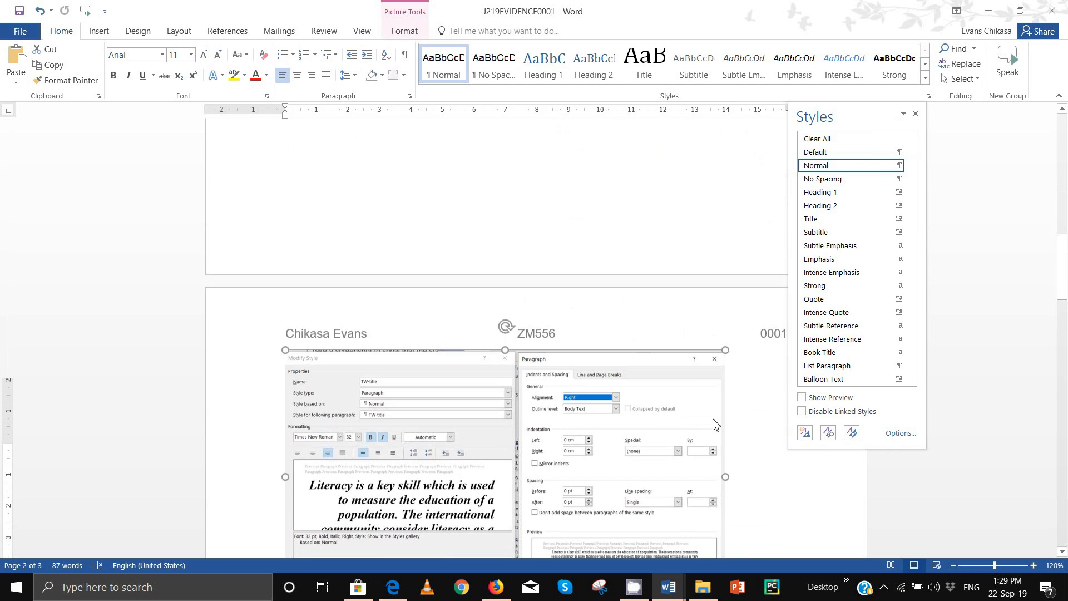
scroll(716, 425, up, 10)
click(721, 384)
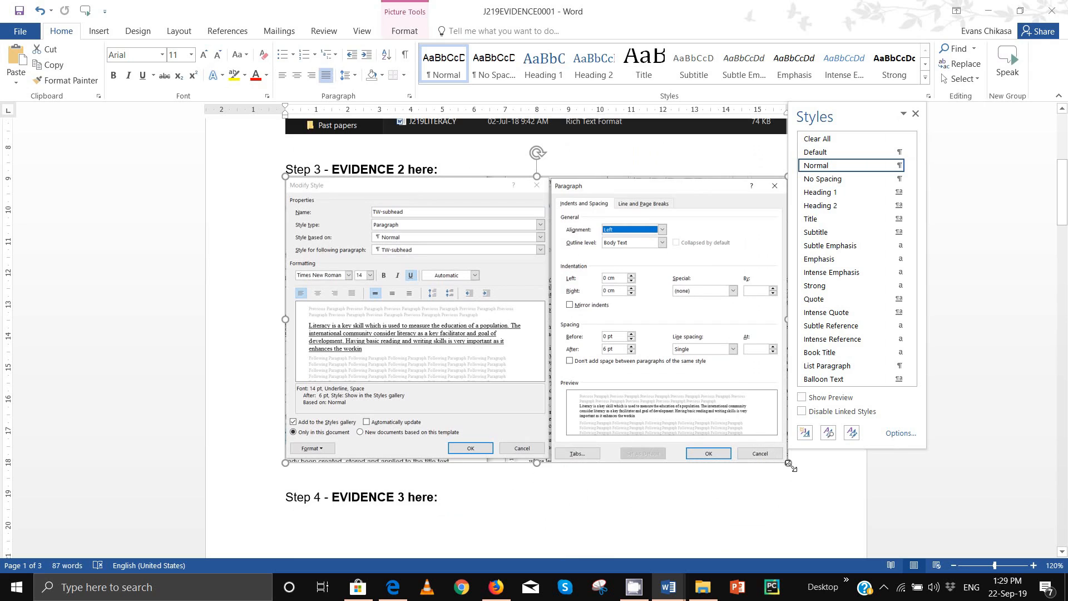
drag(788, 463, 730, 430)
Step: Shrink the Step 1 screenshot, fine-tune the Step 3 one, and bring the question paper back
scroll(732, 400, up, 4)
click(732, 365)
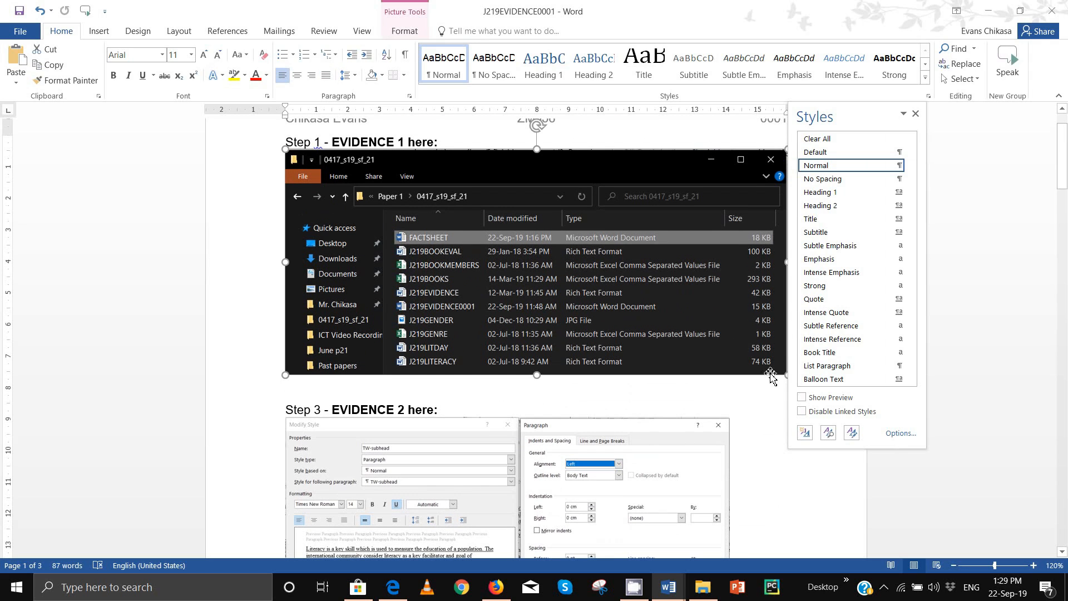
drag(780, 377, 666, 321)
scroll(666, 321, down, 4)
click(666, 322)
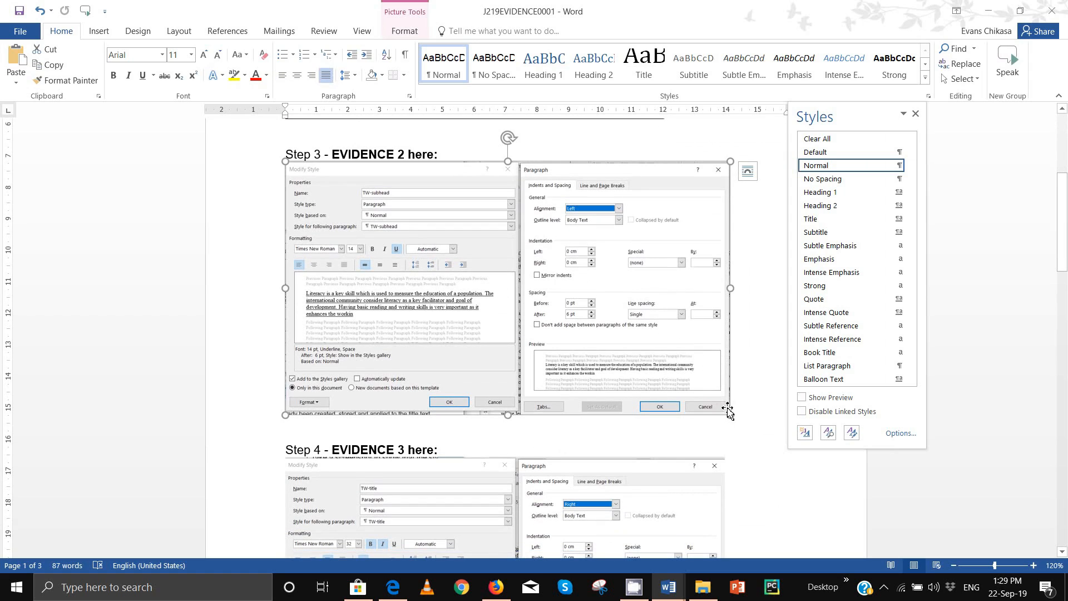
mouse_move(726, 415)
mouse_down()
mouse_move(719, 407)
mouse_move(737, 419)
mouse_up()
scroll(735, 410, down, 4)
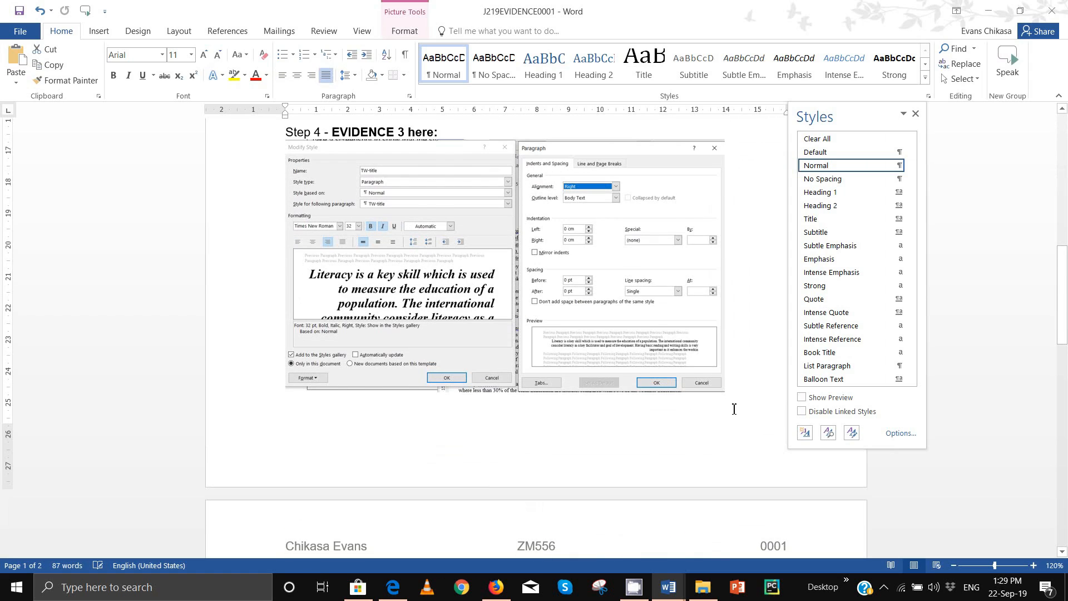
scroll(723, 395, up, 3)
scroll(704, 376, down, 6)
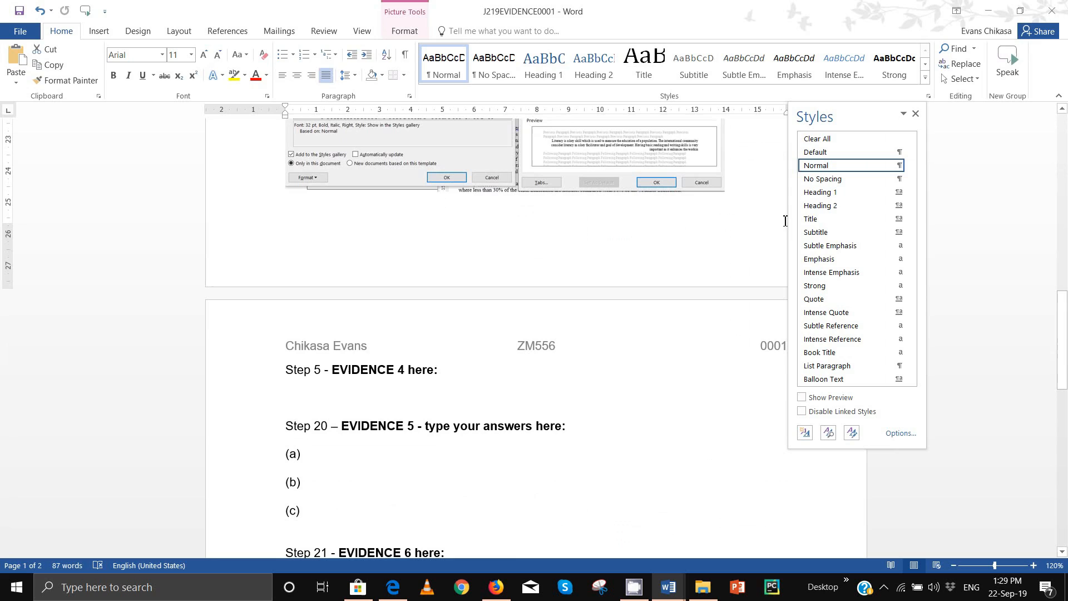
click(393, 587)
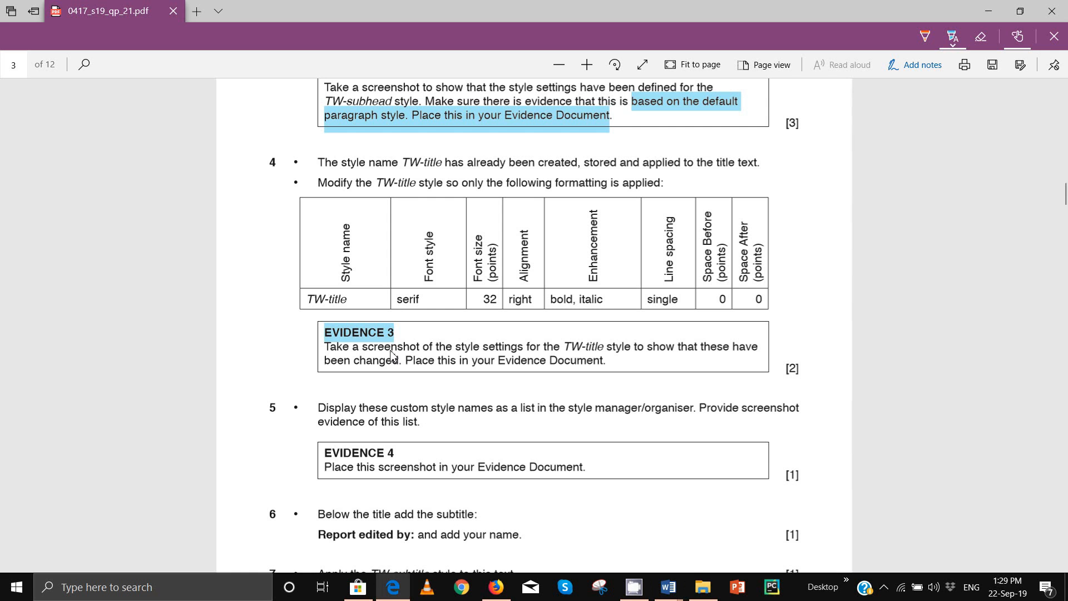
Step: Scroll the question paper and highlight the EVIDENCE 4 instruction
scroll(371, 413, down, 3)
scroll(371, 413, down, 1)
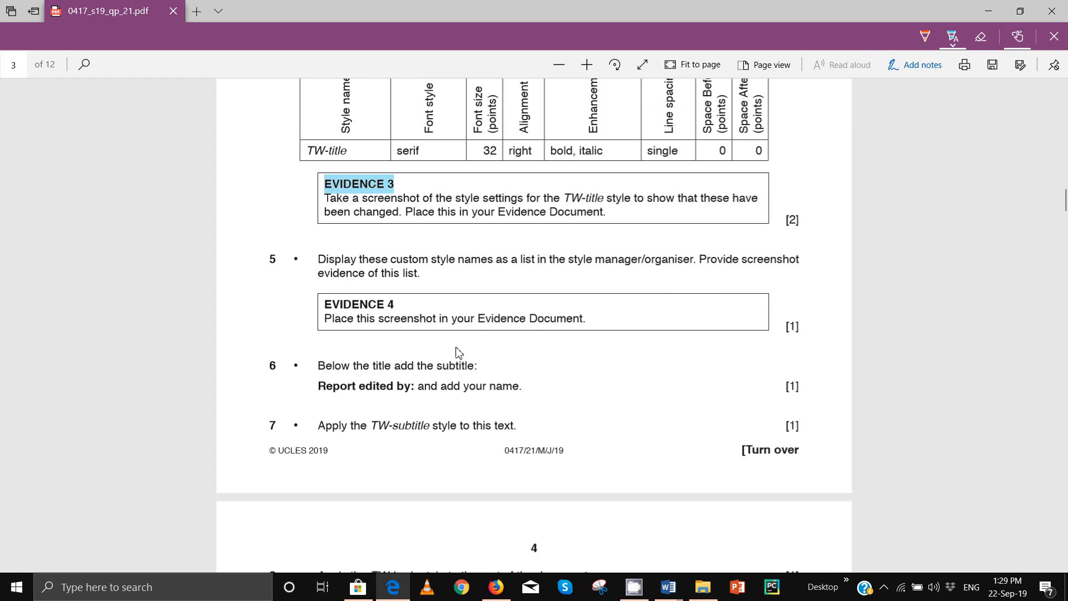
drag(328, 324, 545, 327)
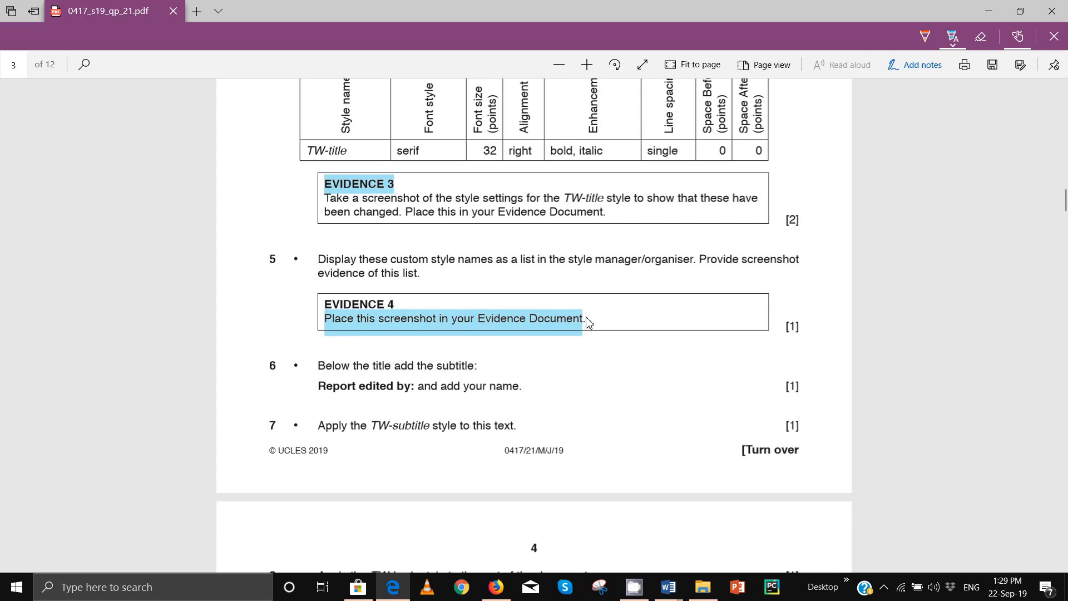
Step: Maximize the FACTSHEET window and show its styles list with the TW styles
mouse_move(668, 587)
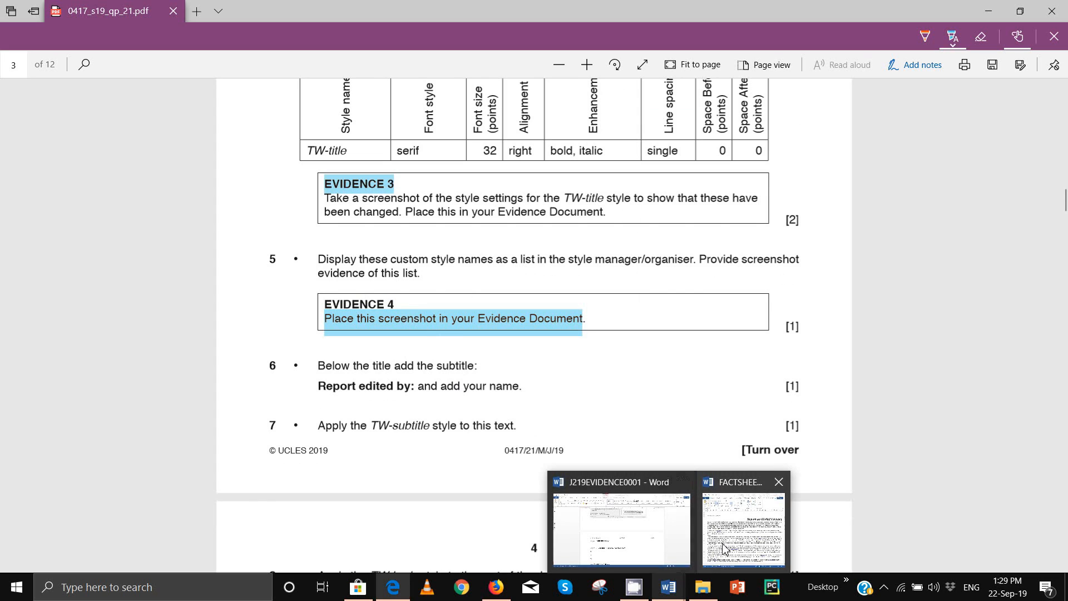
click(744, 517)
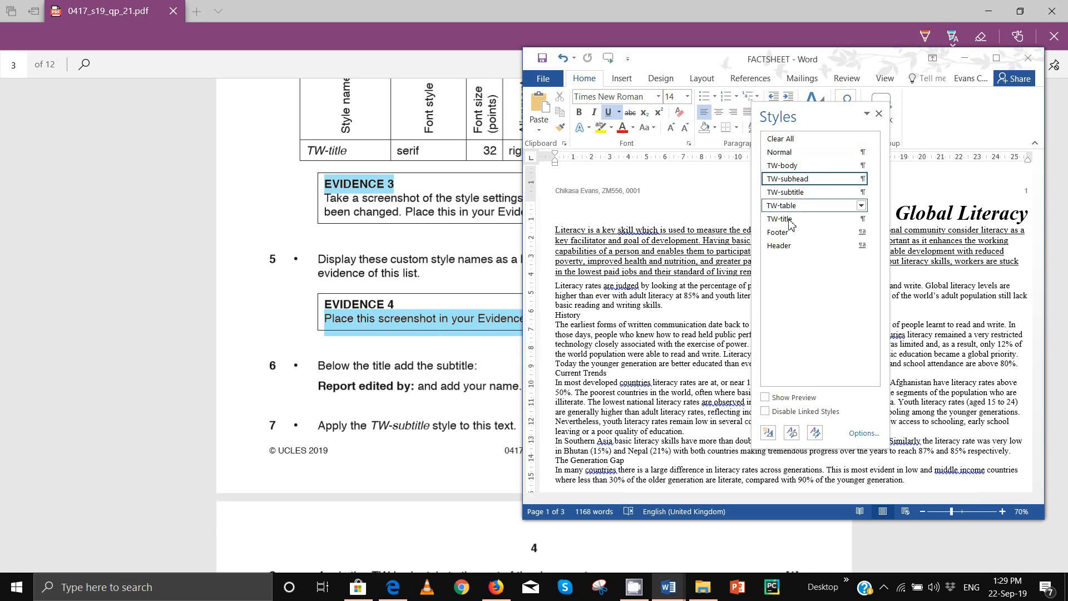
click(879, 114)
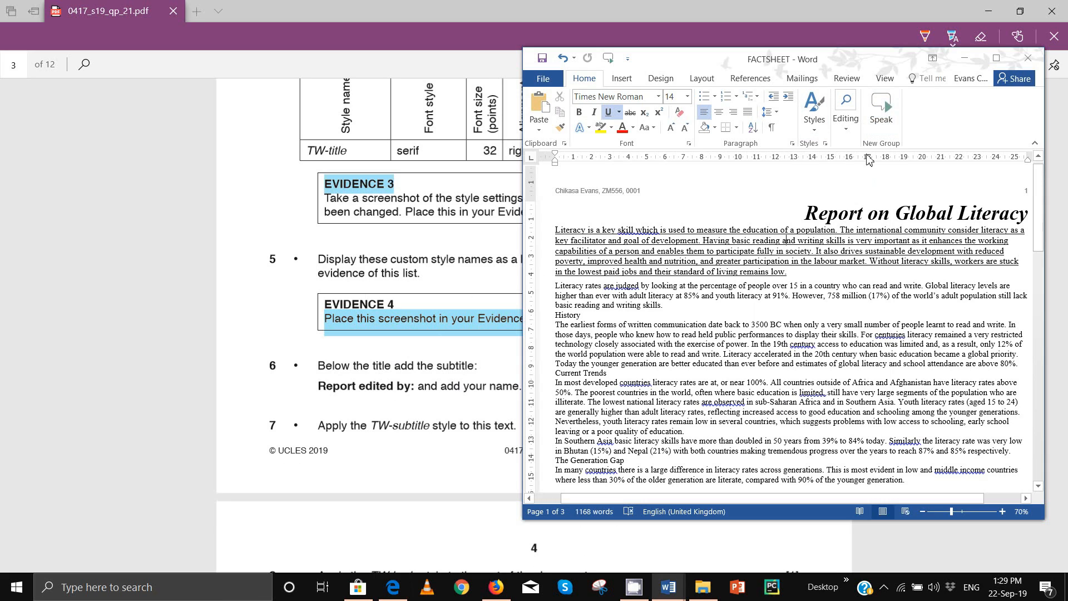
click(997, 59)
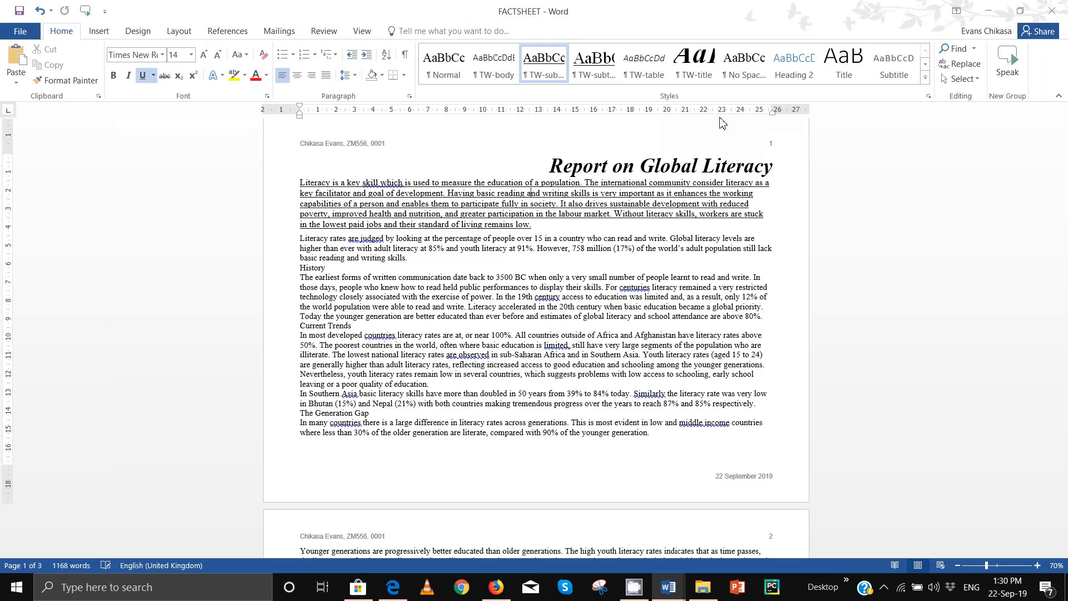
click(928, 98)
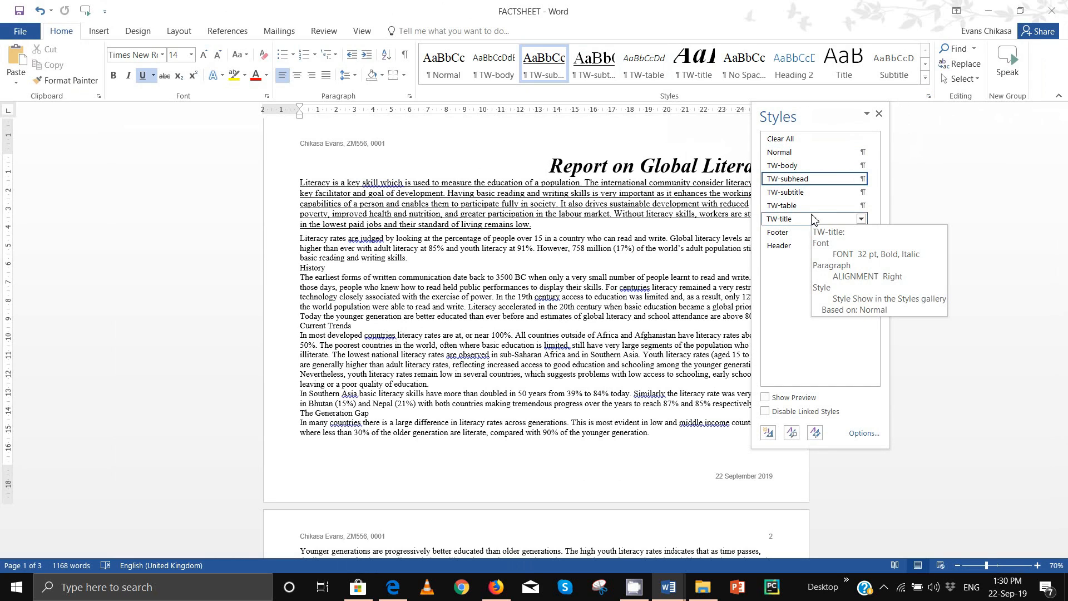
Step: Capture the whole styles list with Lightshot and copy the screenshot to the clipboard
key(Print)
drag(751, 101, 877, 209)
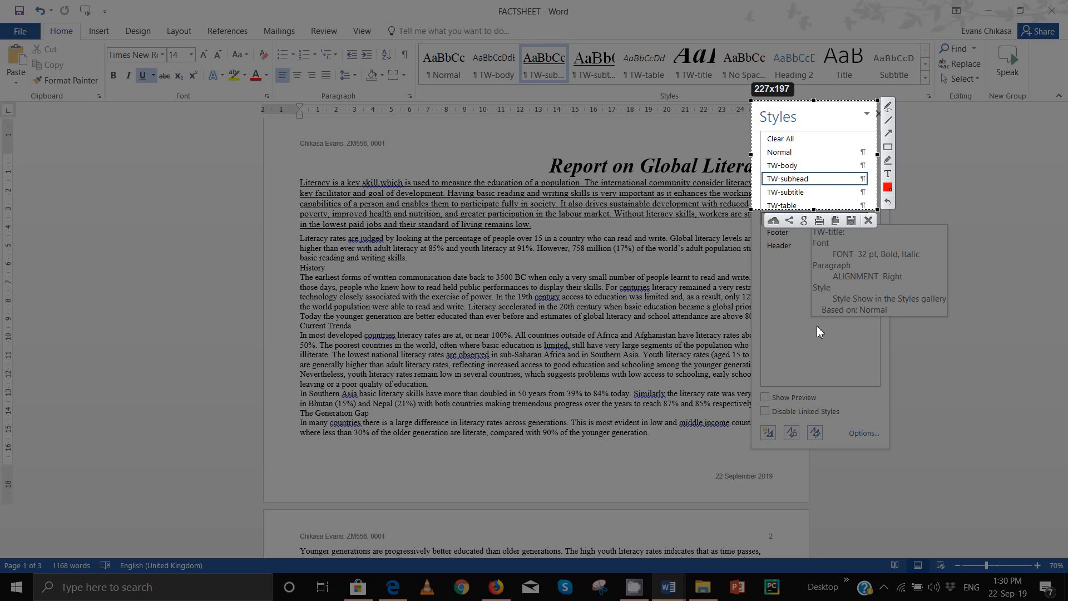
key(ctrl+c)
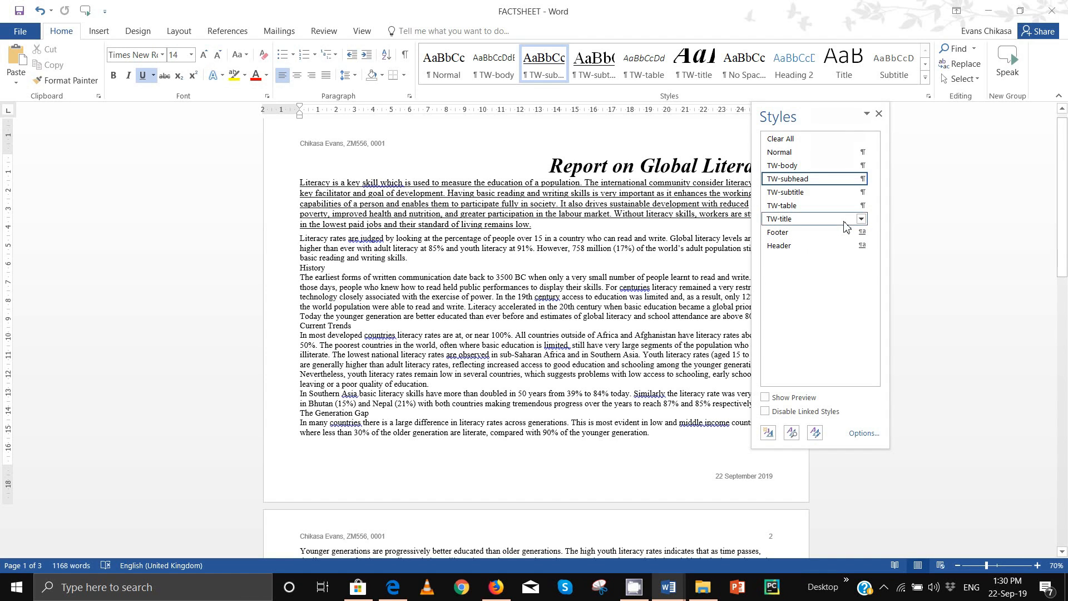
key(Print)
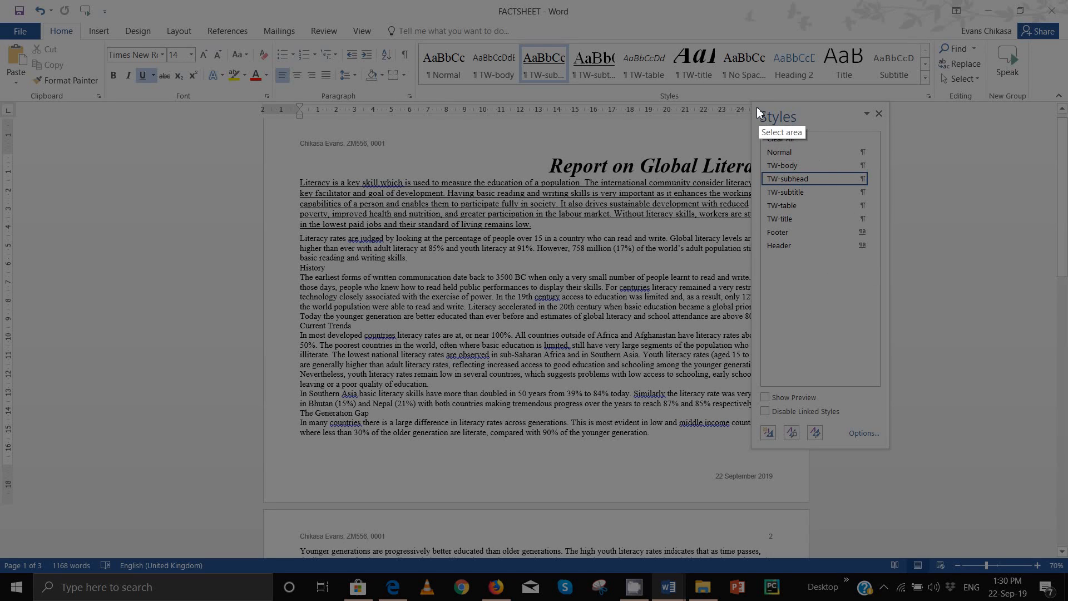
mouse_move(750, 102)
mouse_down()
mouse_move(786, 129)
mouse_move(890, 265)
mouse_up()
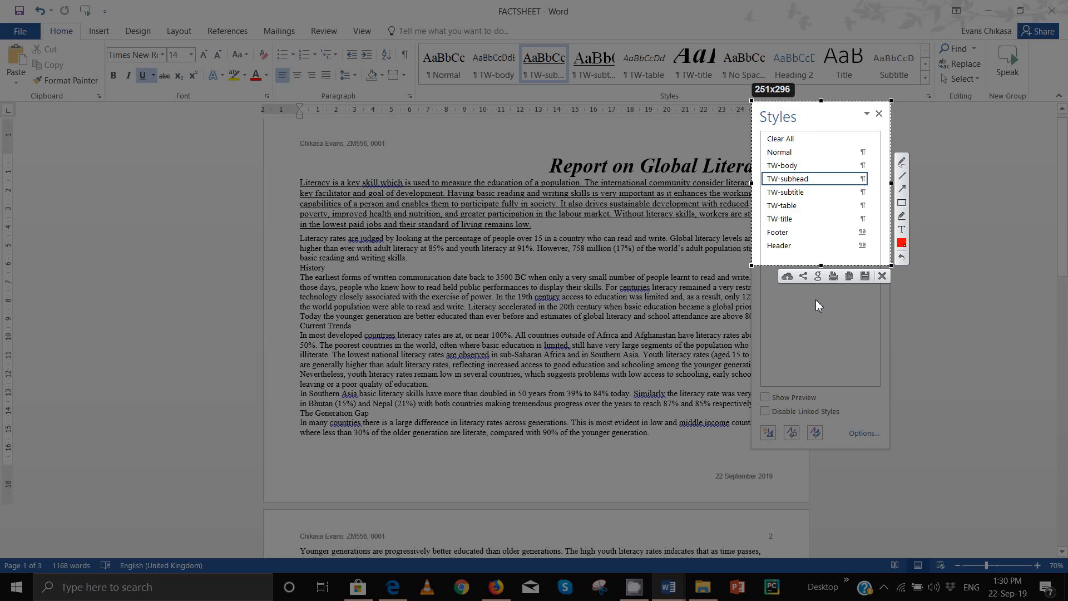
click(849, 276)
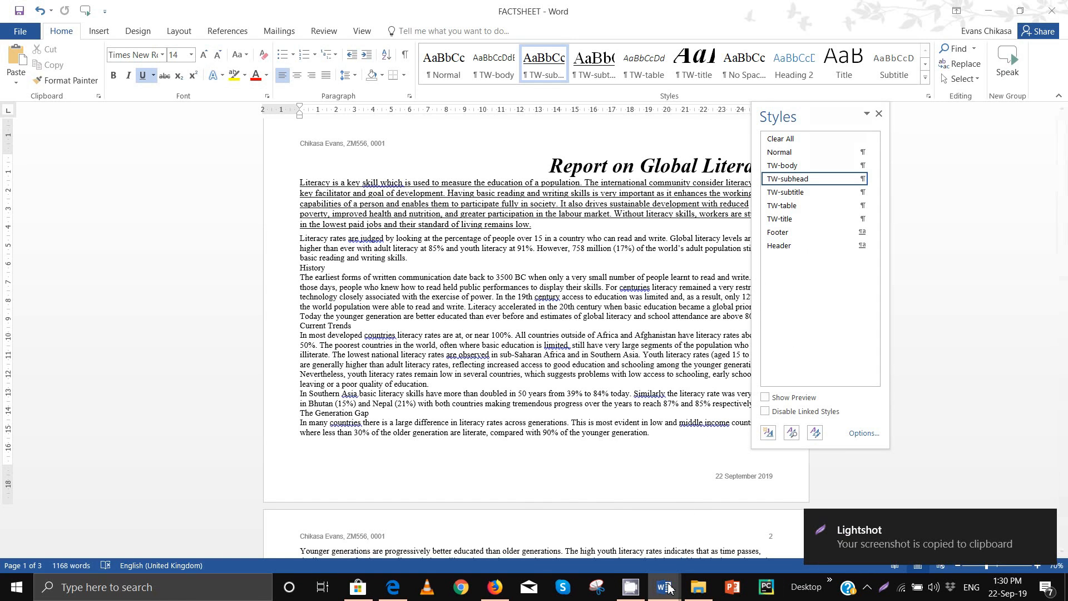
Step: Paste the styles list screenshot below Step 5 – EVIDENCE 4 in J219EVIDENCE0001
mouse_move(667, 587)
click(635, 530)
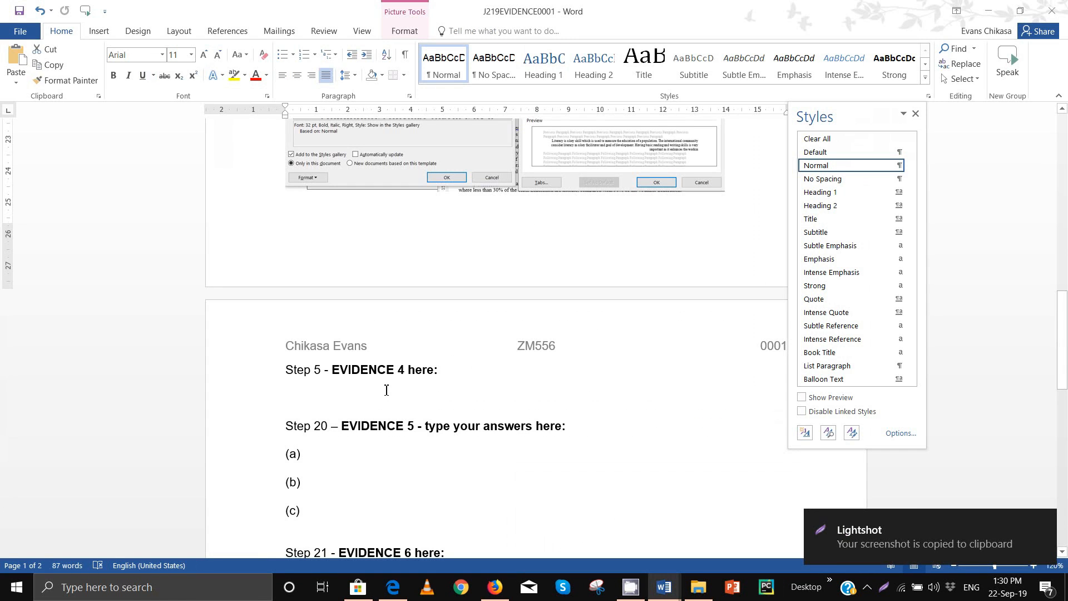
click(386, 390)
key(ctrl+v)
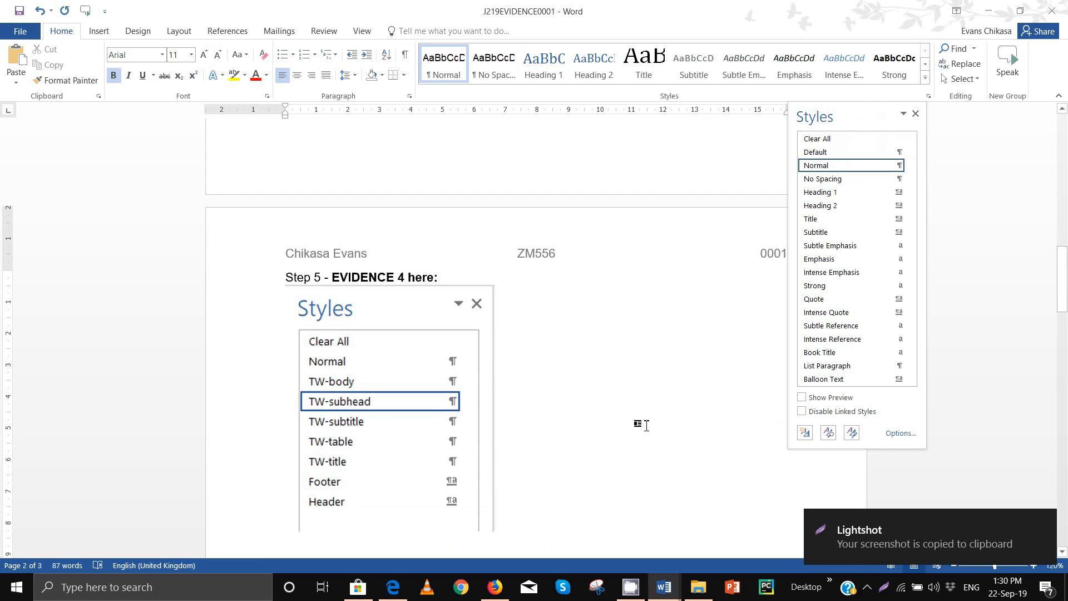
Step: Scroll ahead in the question paper, then return to the FACTSHEET report
mouse_move(383, 591)
click(393, 528)
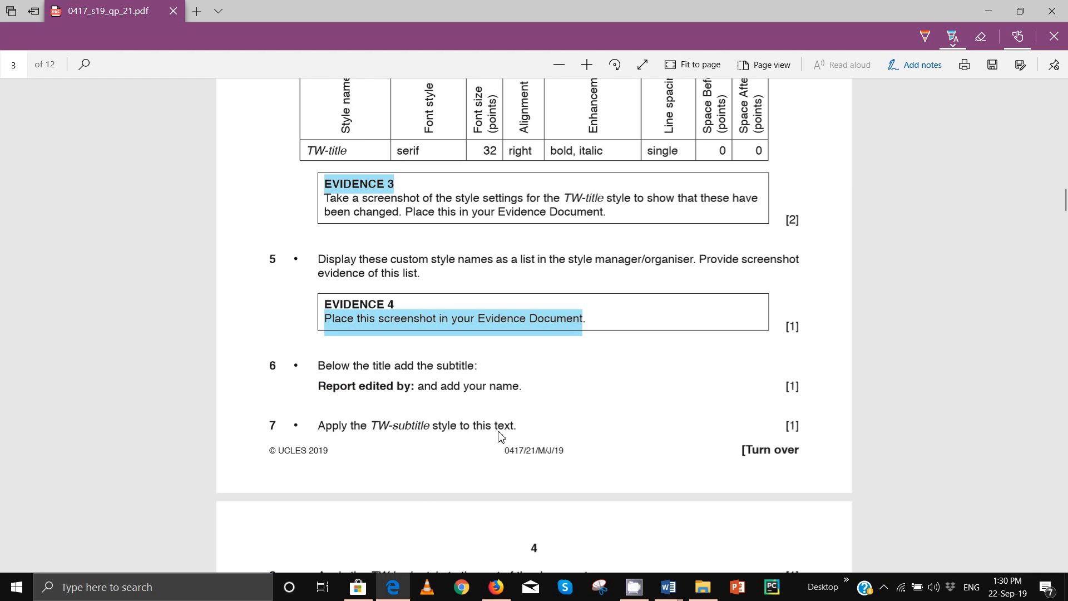
scroll(400, 287, down, 3)
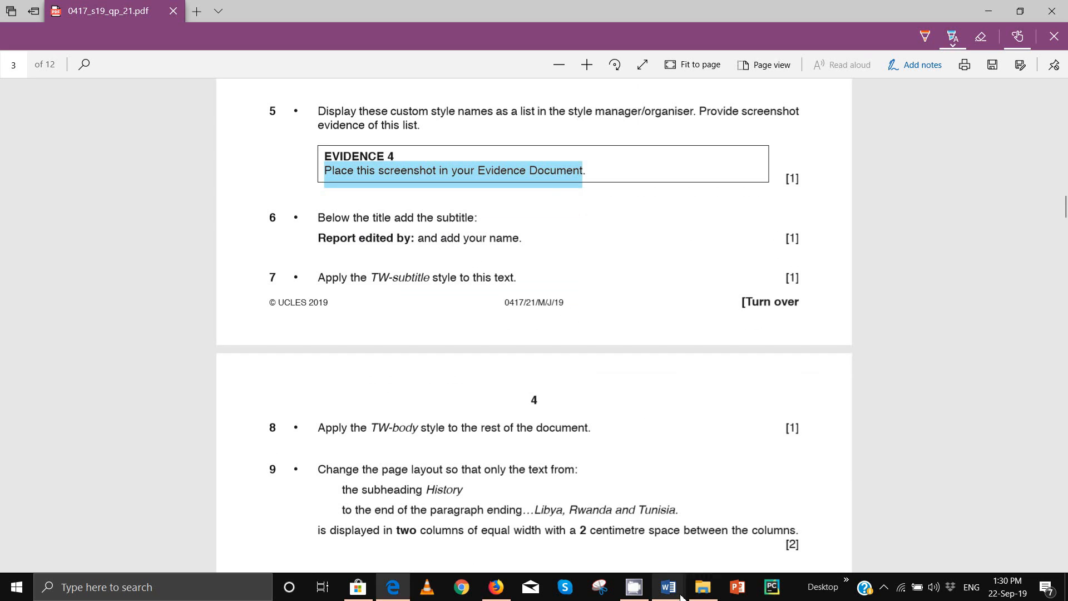
mouse_move(668, 587)
click(768, 546)
Step: Add a new line 'Report edited by:' followed by the candidate's name below the title
click(662, 255)
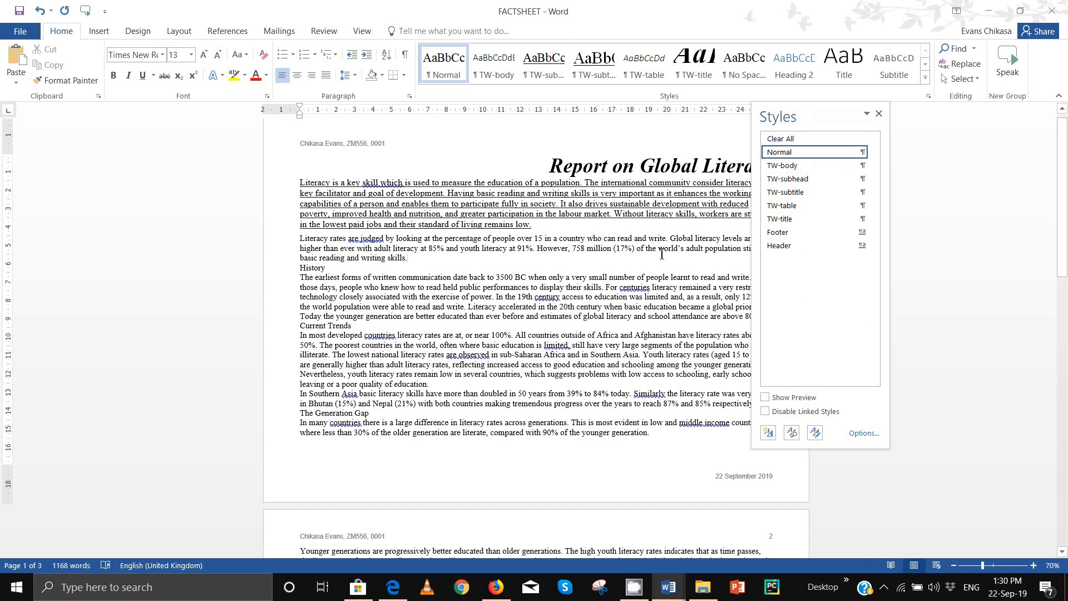
click(879, 113)
click(795, 168)
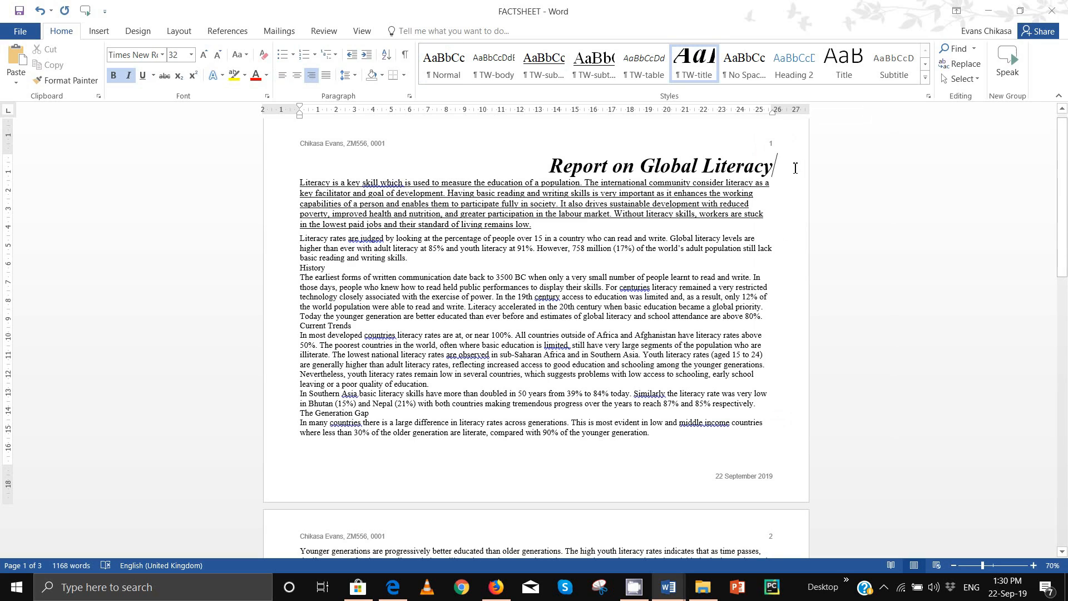
key(Return)
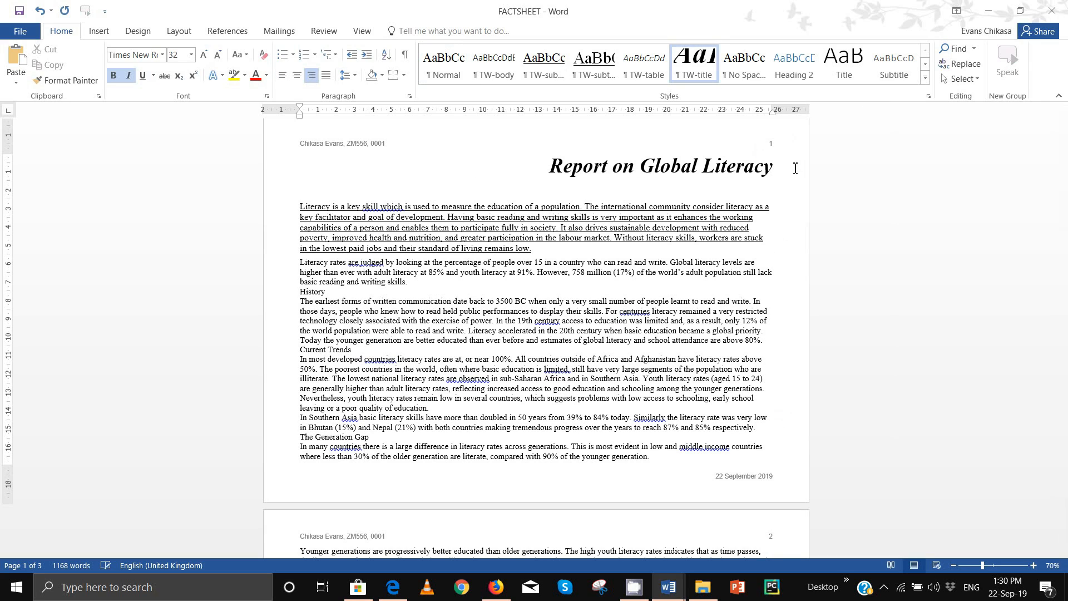
text(Report ed)
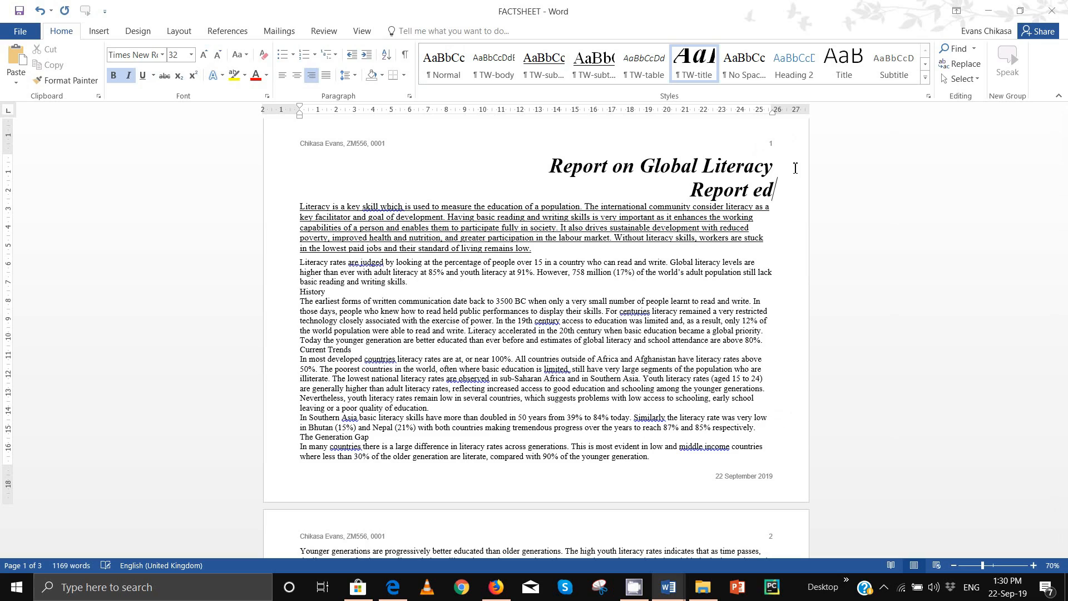
text(ited by:)
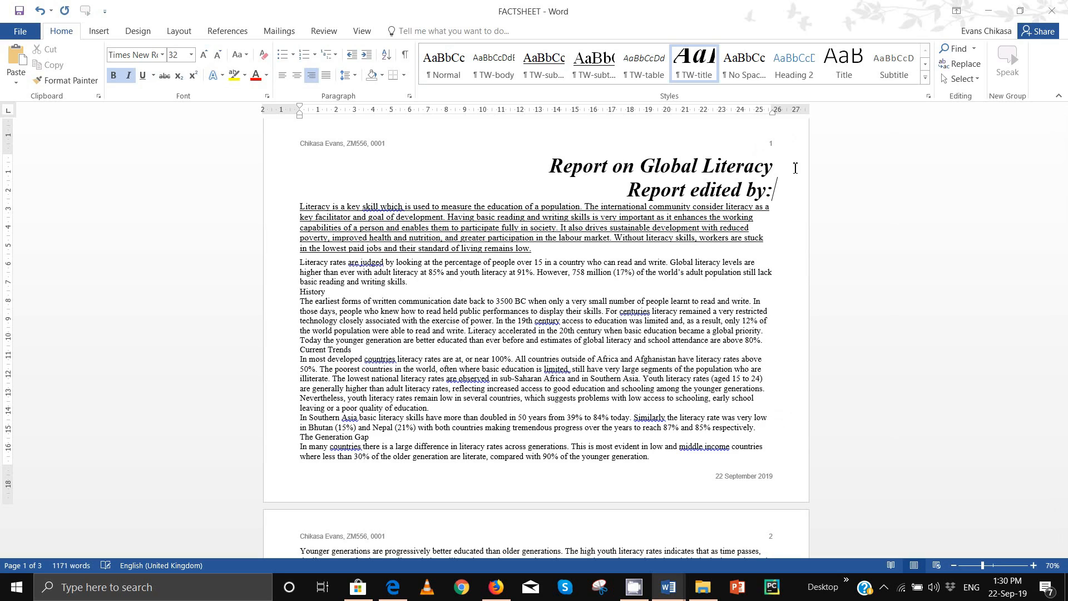
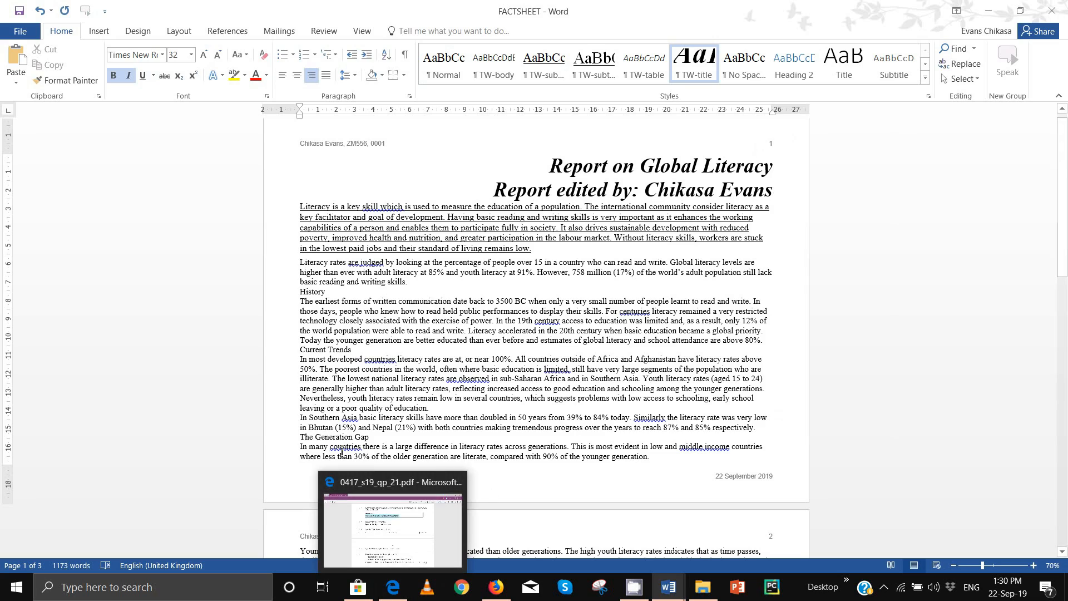
Step: Highlight the step 7 TW-subtitle instruction in the question paper, then return to FACTSHEET
click(393, 588)
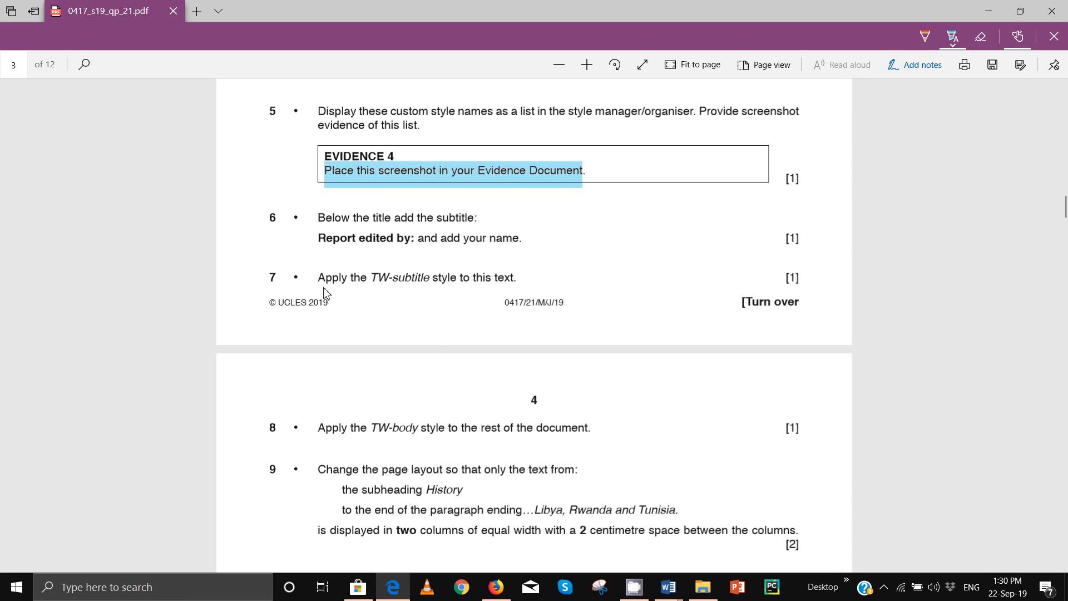
drag(320, 281, 537, 288)
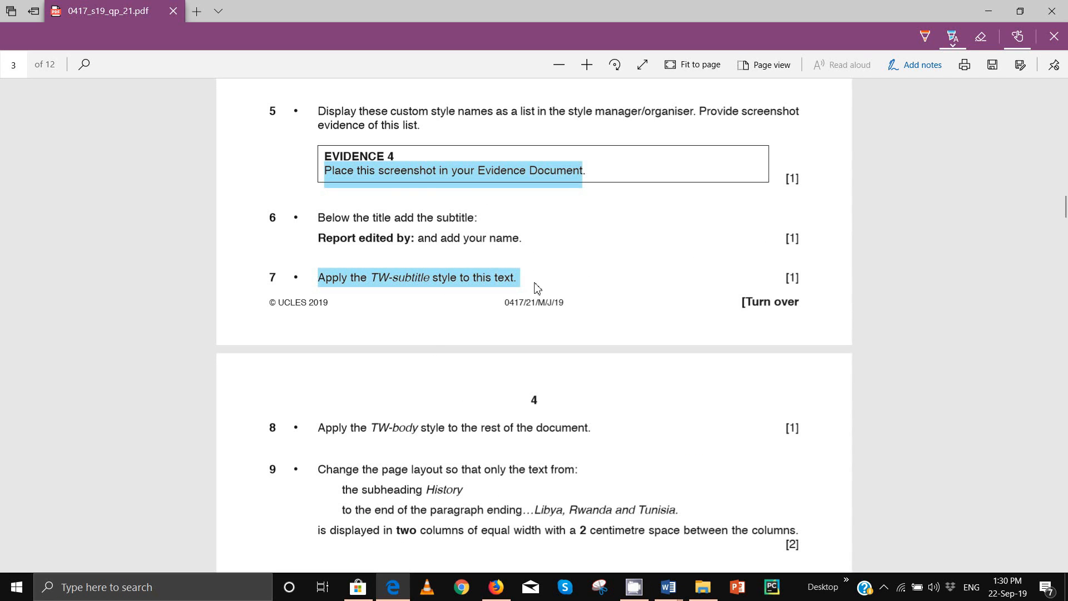
mouse_move(669, 587)
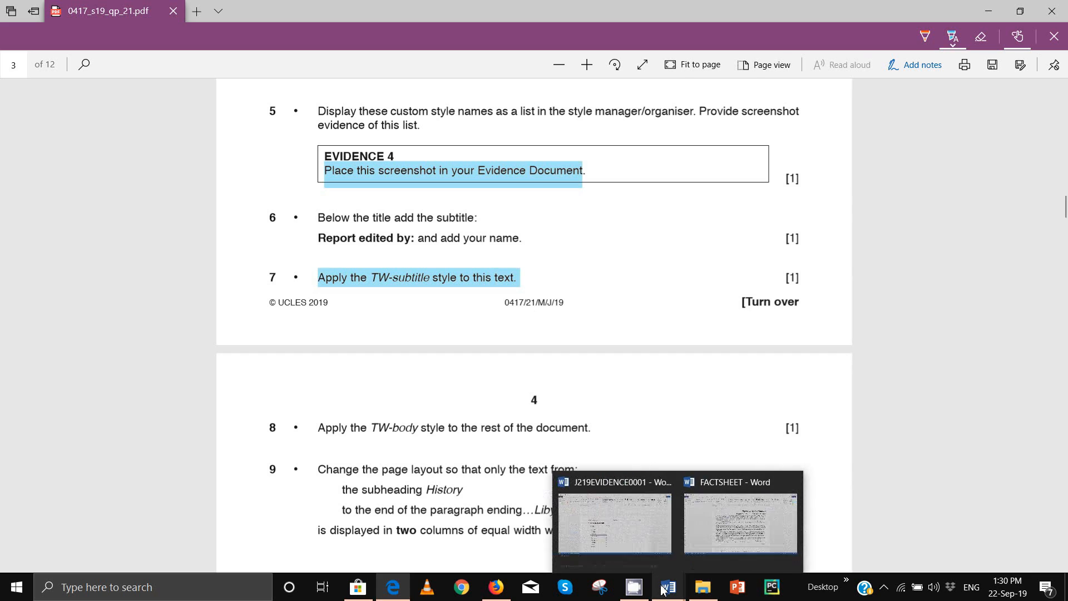
click(742, 548)
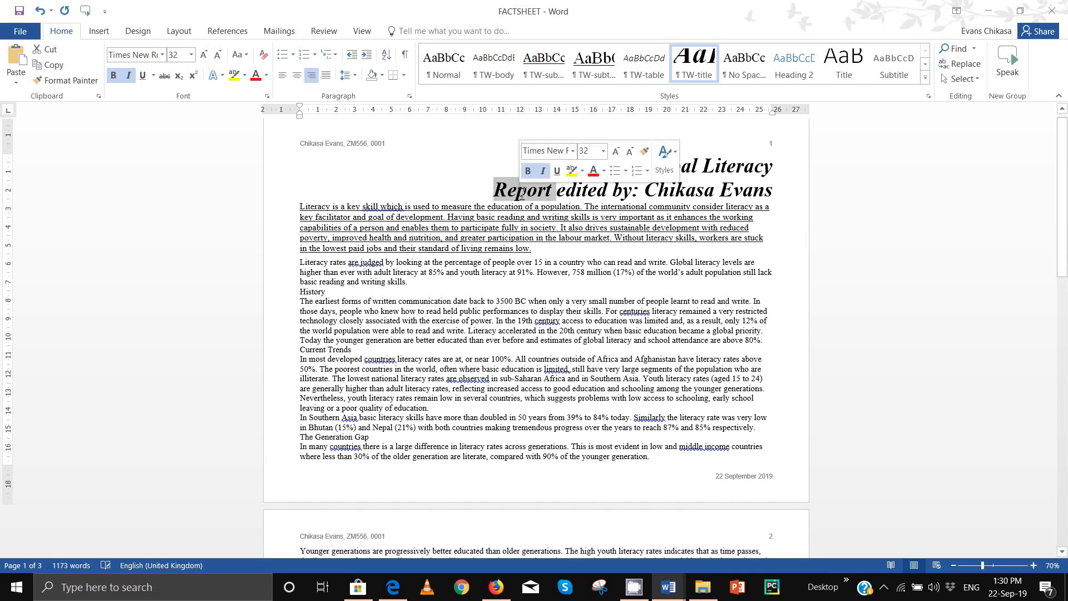
Step: Apply the TW-subtitle style to the 'Report edited by:' line from the Styles gallery
triple_click(522, 193)
click(584, 82)
click(694, 64)
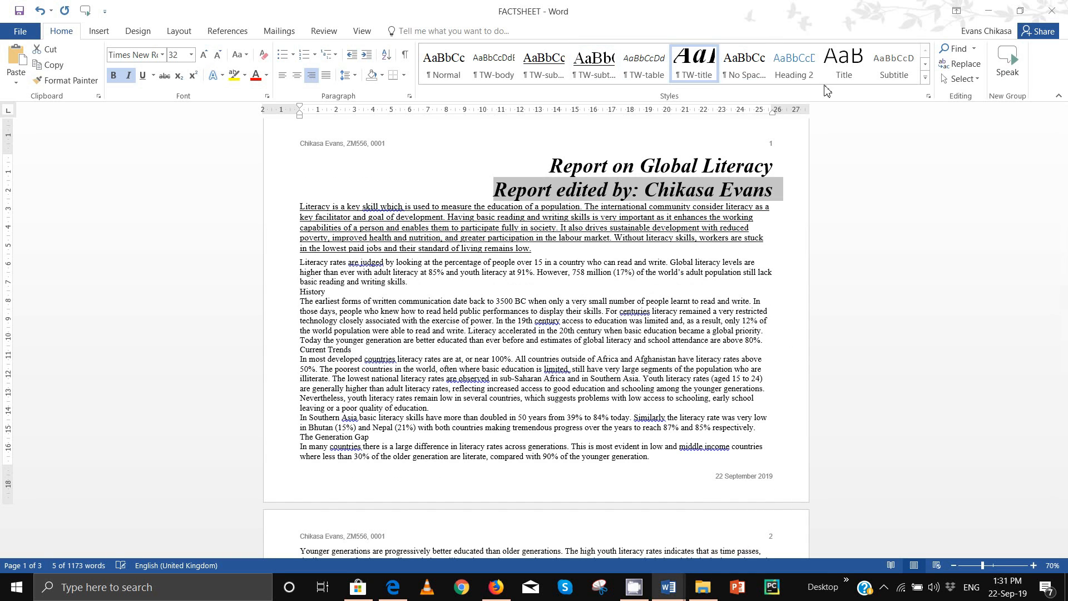
click(926, 82)
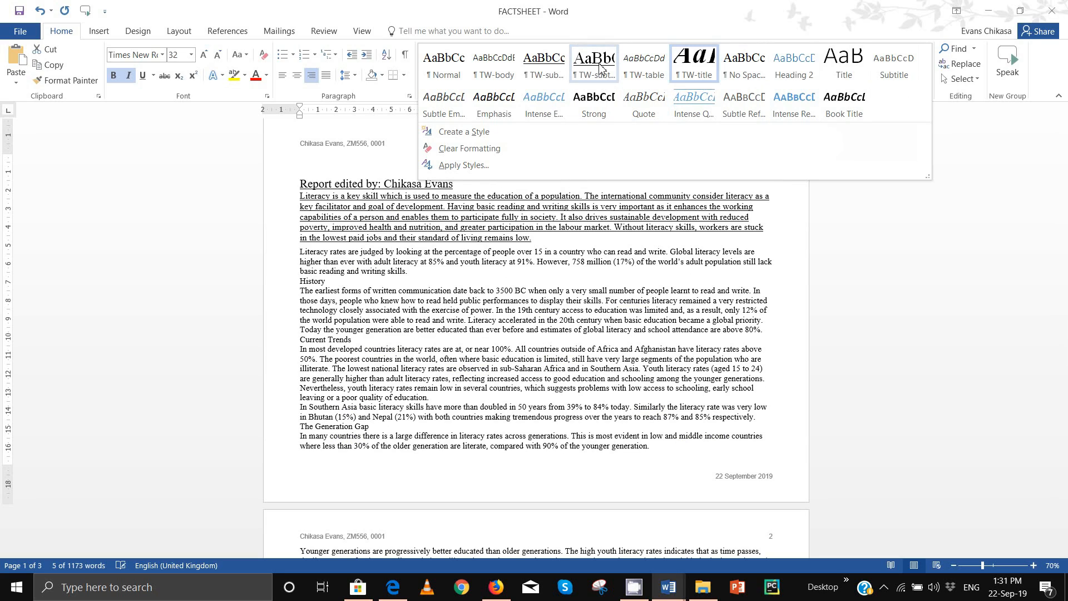
click(599, 66)
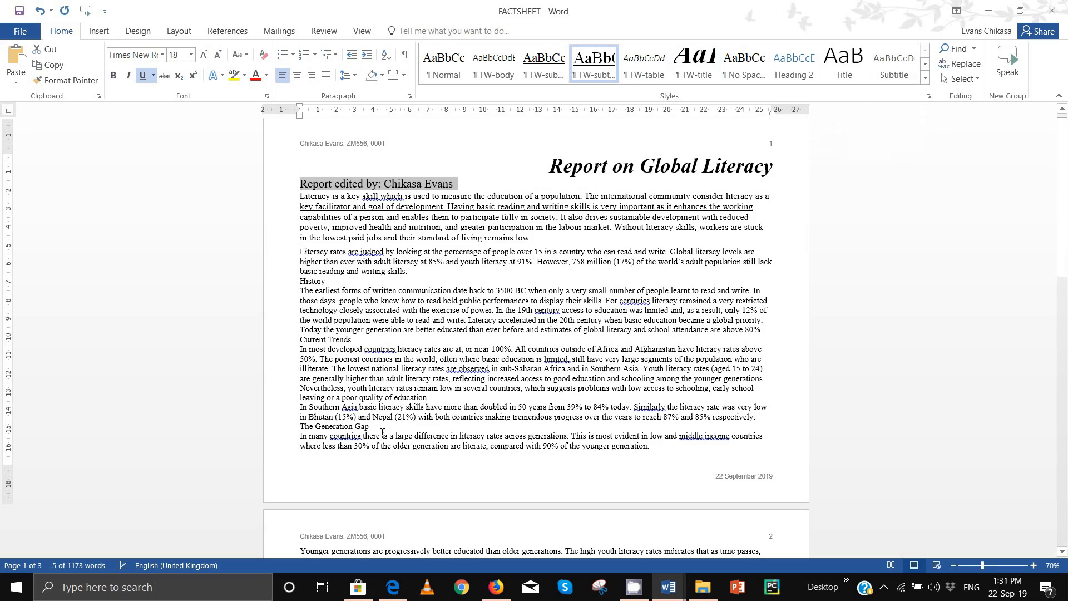
Step: After checking the question paper, undo then redo so the TW-subtitle style stays applied
click(393, 587)
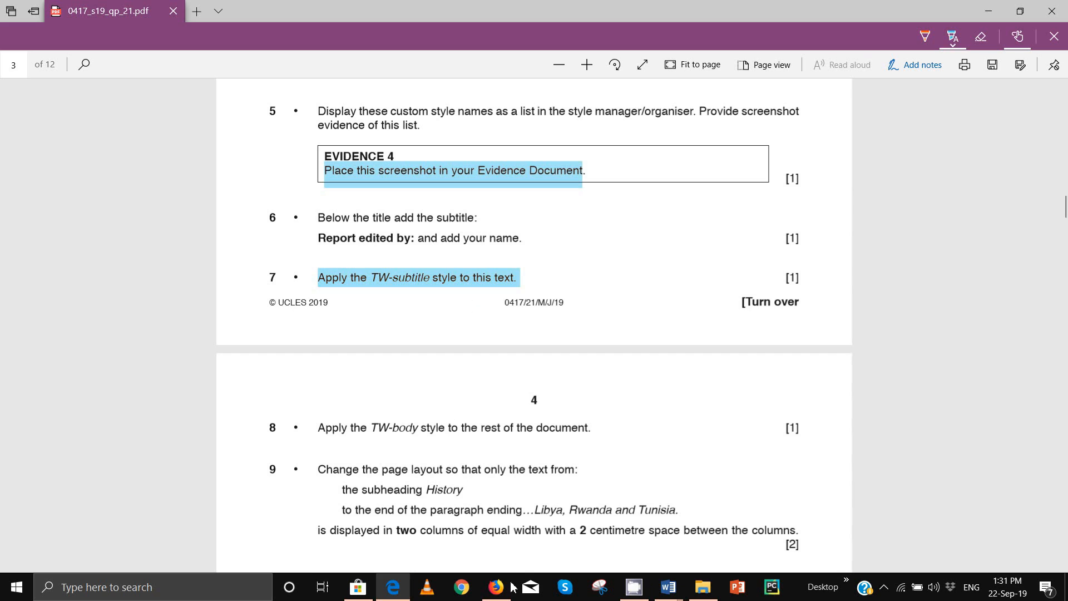
mouse_move(669, 587)
click(720, 543)
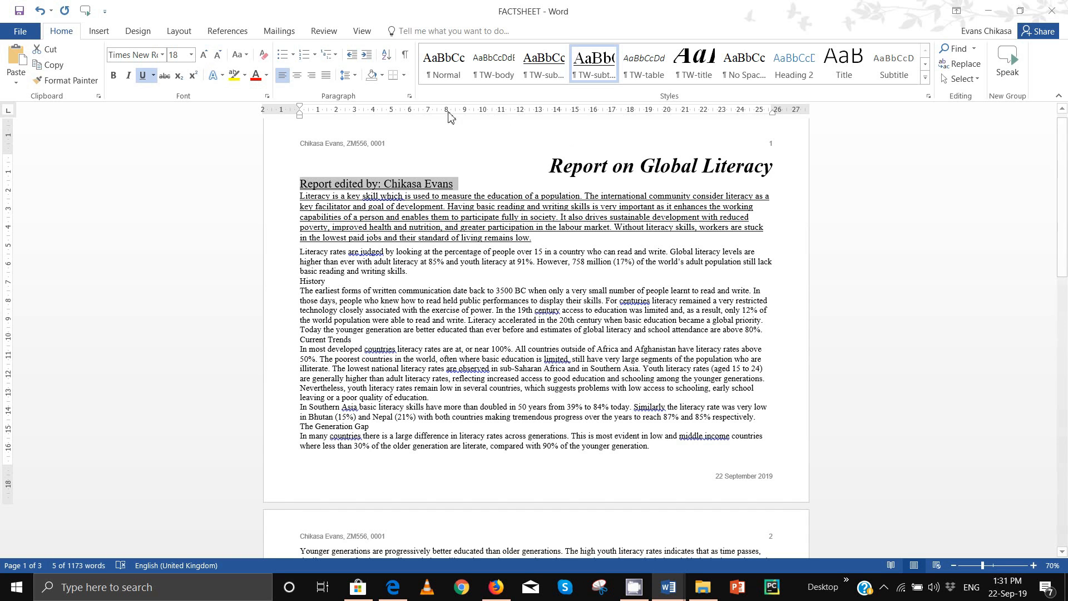
key(ctrl+z)
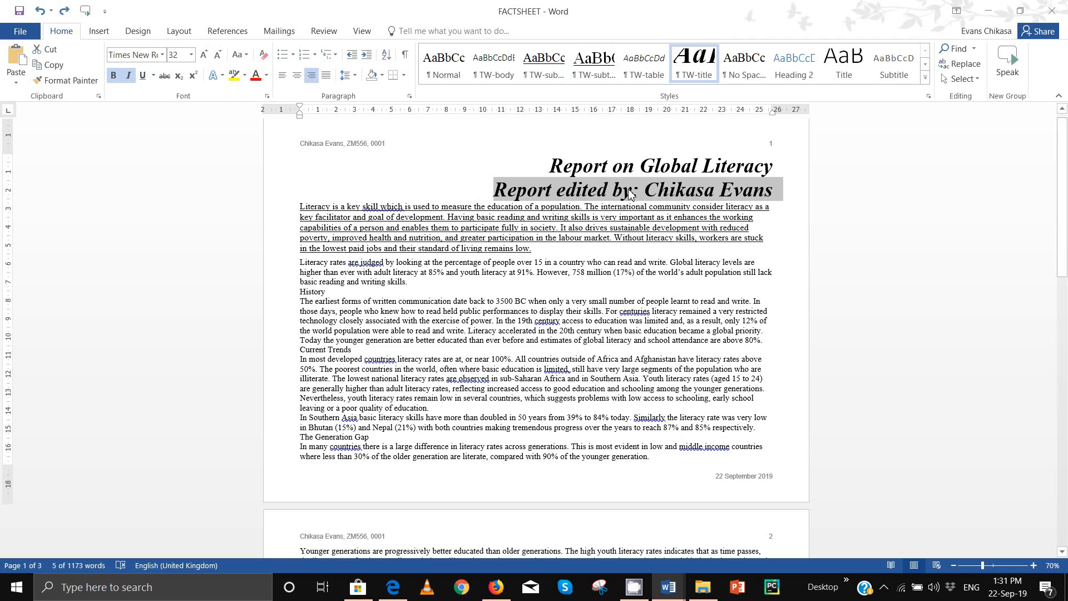
key(ctrl+y)
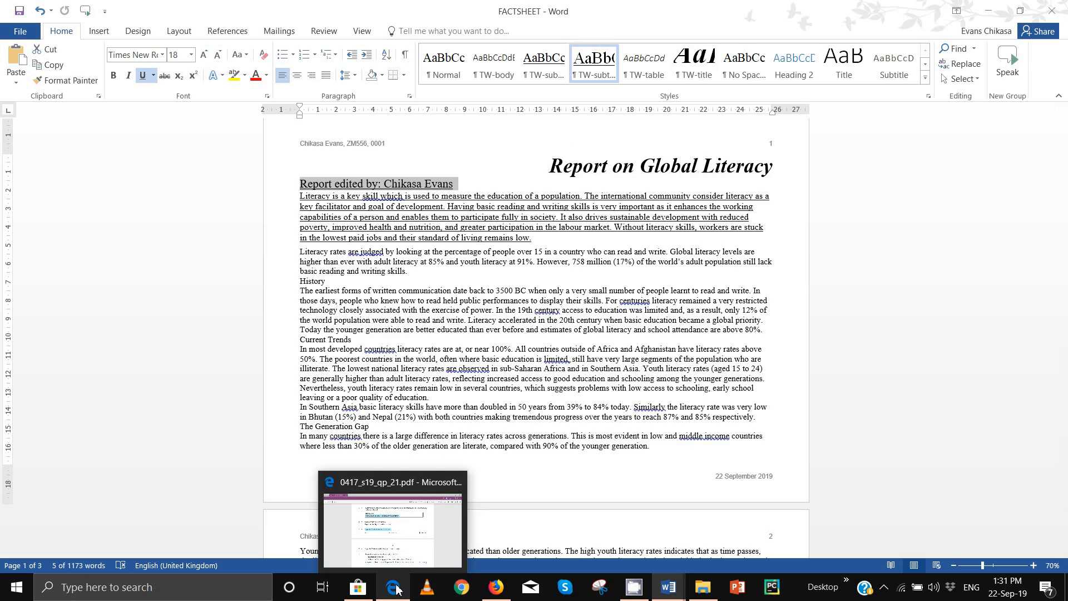
Step: Review the top of the question paper, then return to the FACTSHEET report
click(392, 537)
scroll(317, 276, up, 10)
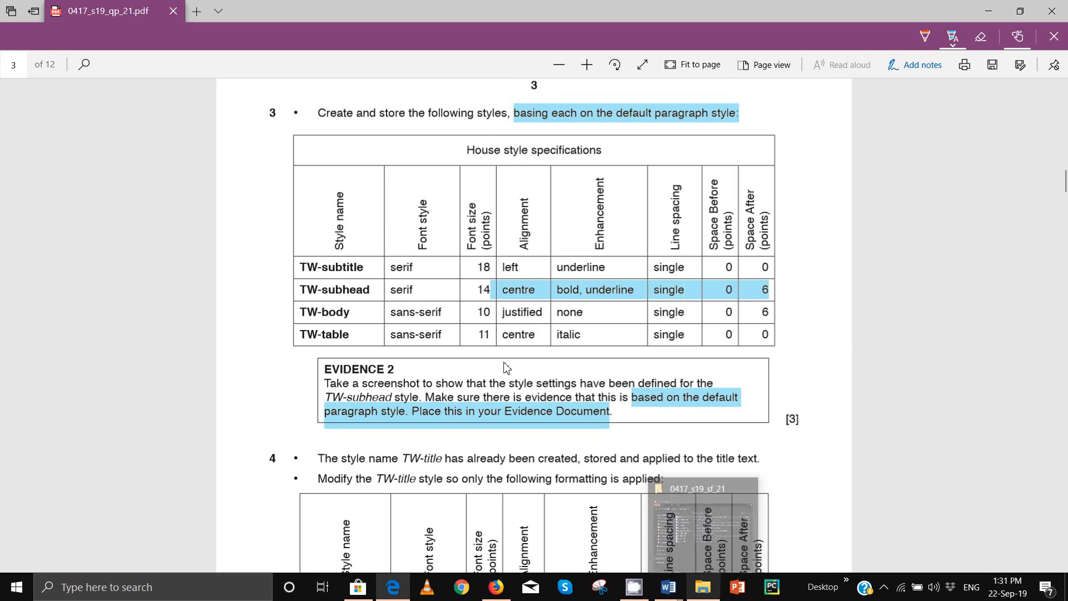
click(669, 589)
click(741, 544)
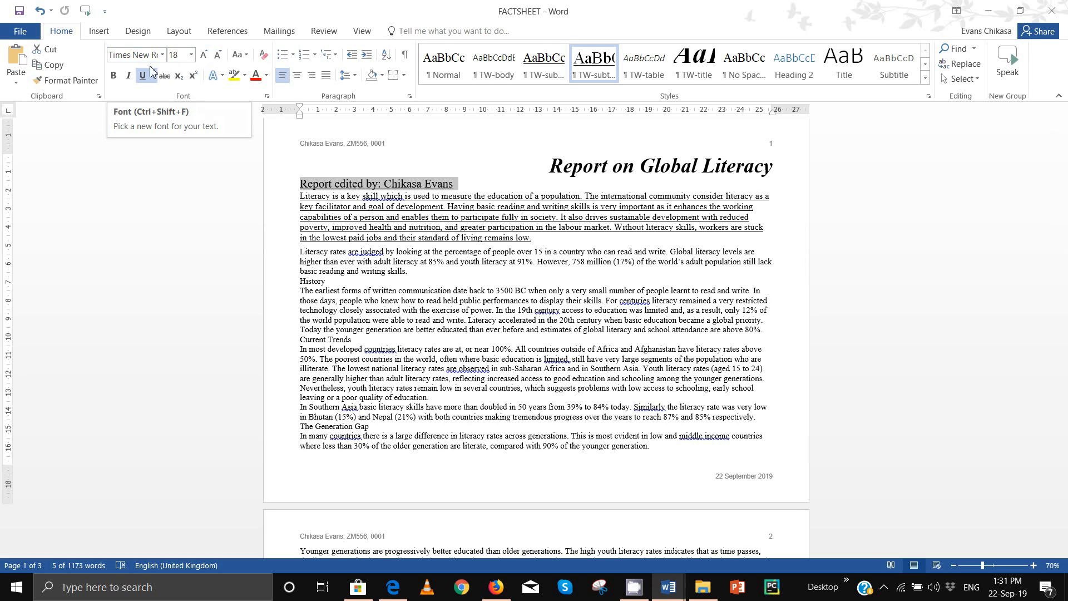
Step: Scroll the question paper down to task 8 and select the report body below the subtitle
click(391, 585)
scroll(394, 328, down, 4)
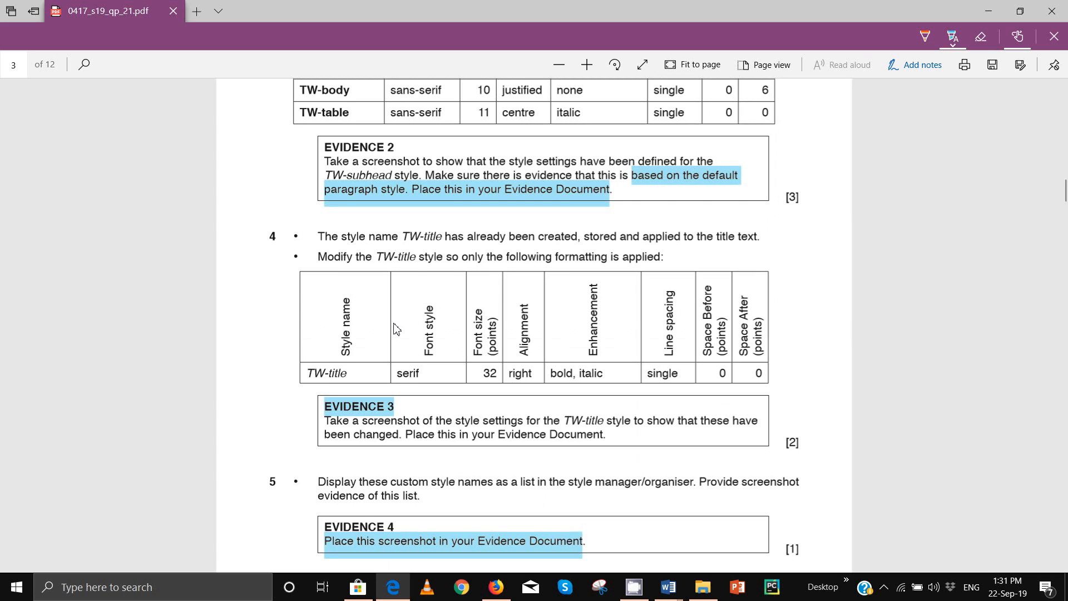
scroll(393, 329, down, 2)
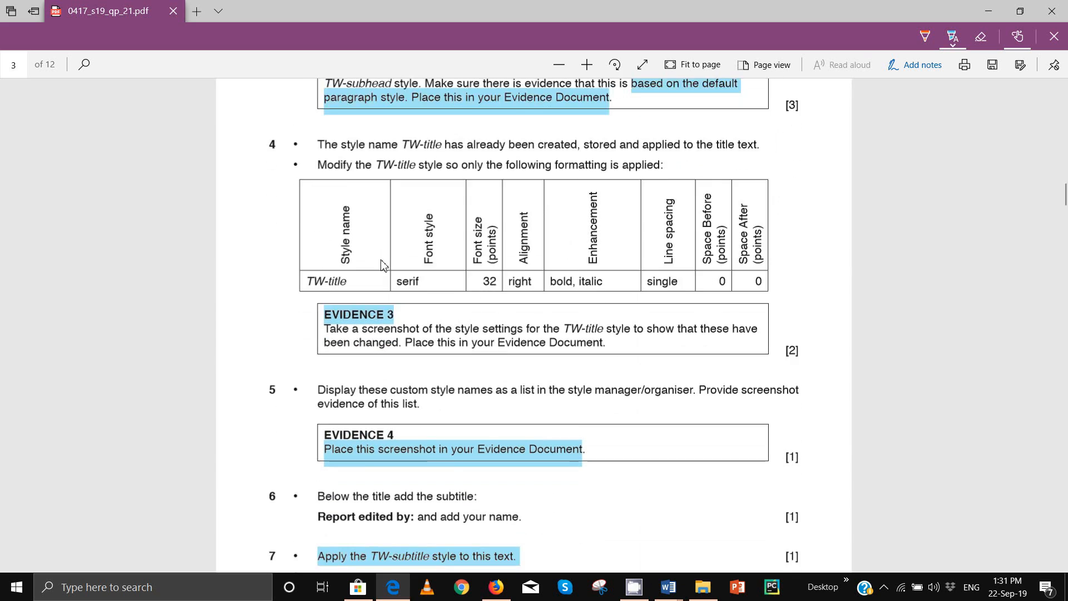
scroll(384, 265, down, 6)
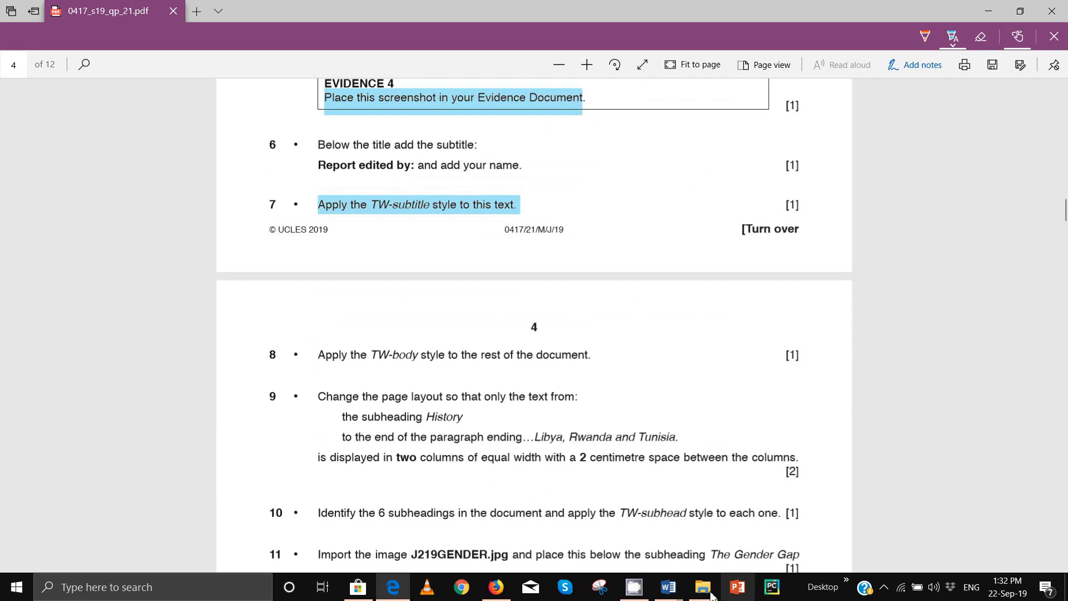
mouse_move(668, 587)
click(733, 552)
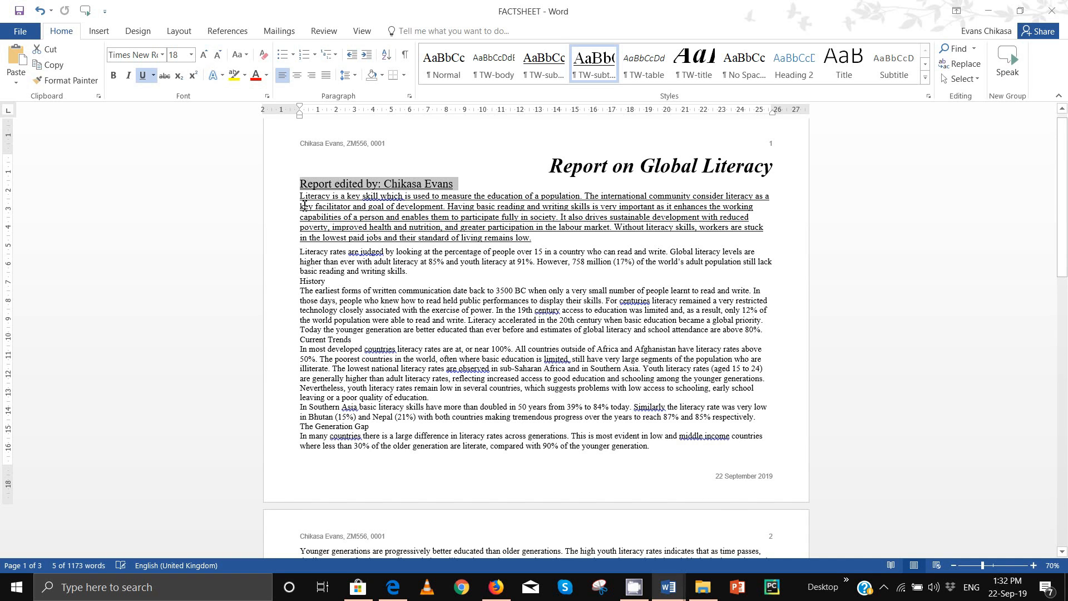
drag(300, 196, 475, 468)
Step: Highlight task 8 about the TW-body style in the question paper and return to FACTSHEET
click(392, 586)
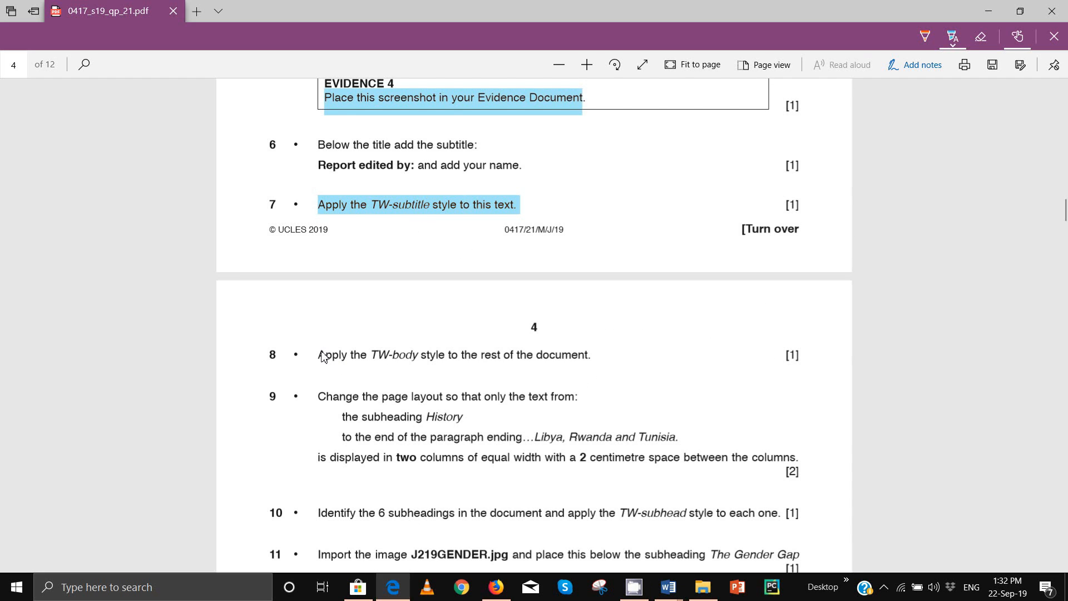
drag(322, 356, 548, 377)
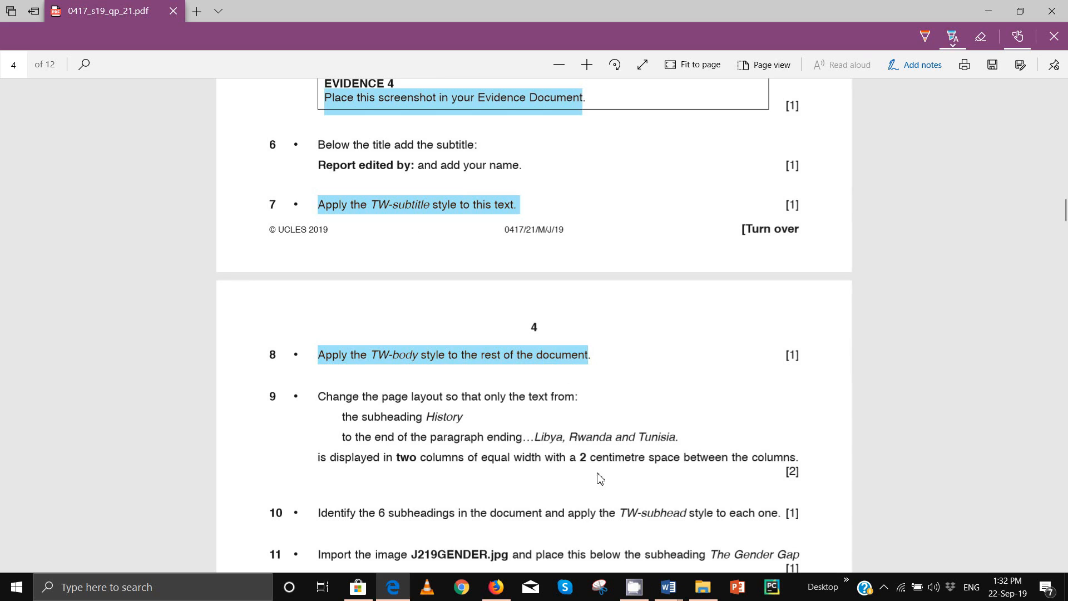
mouse_move(678, 596)
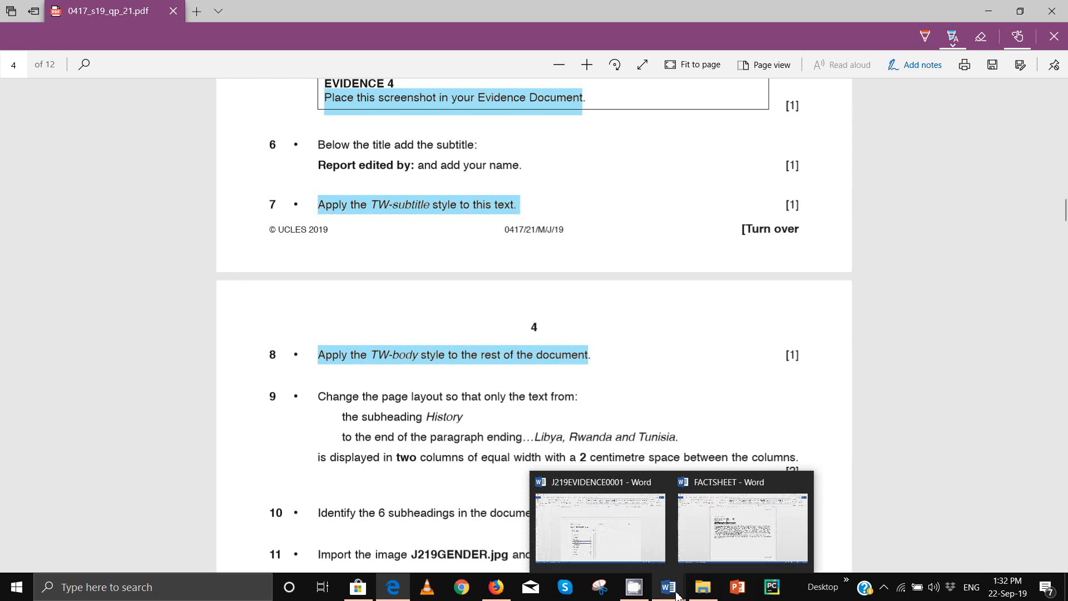
click(727, 538)
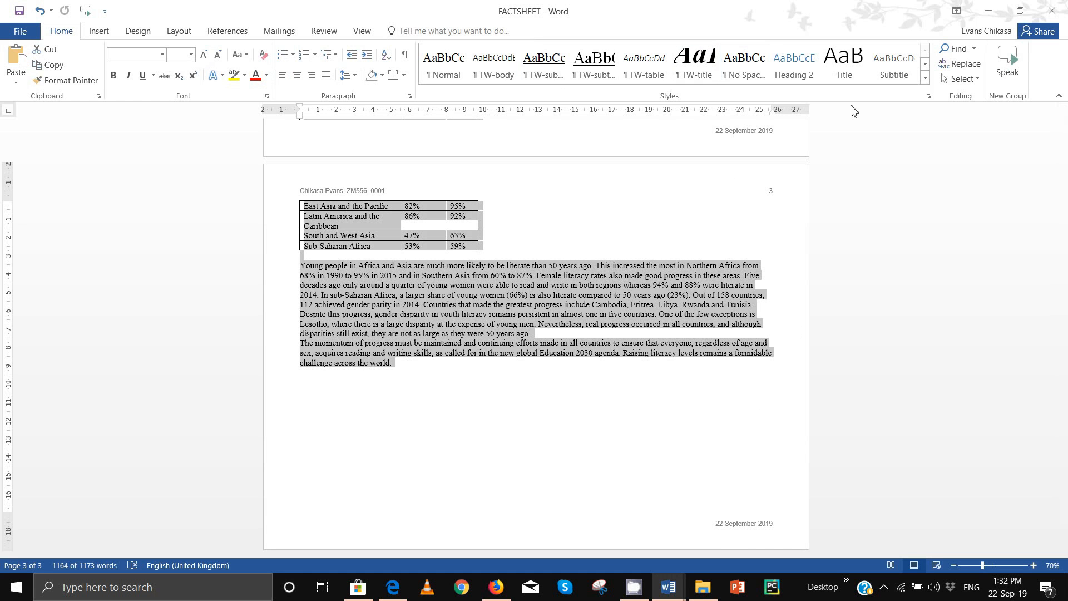
Step: Apply TW-body to the selected report body text and scroll up to check the smaller sans-serif result
click(508, 79)
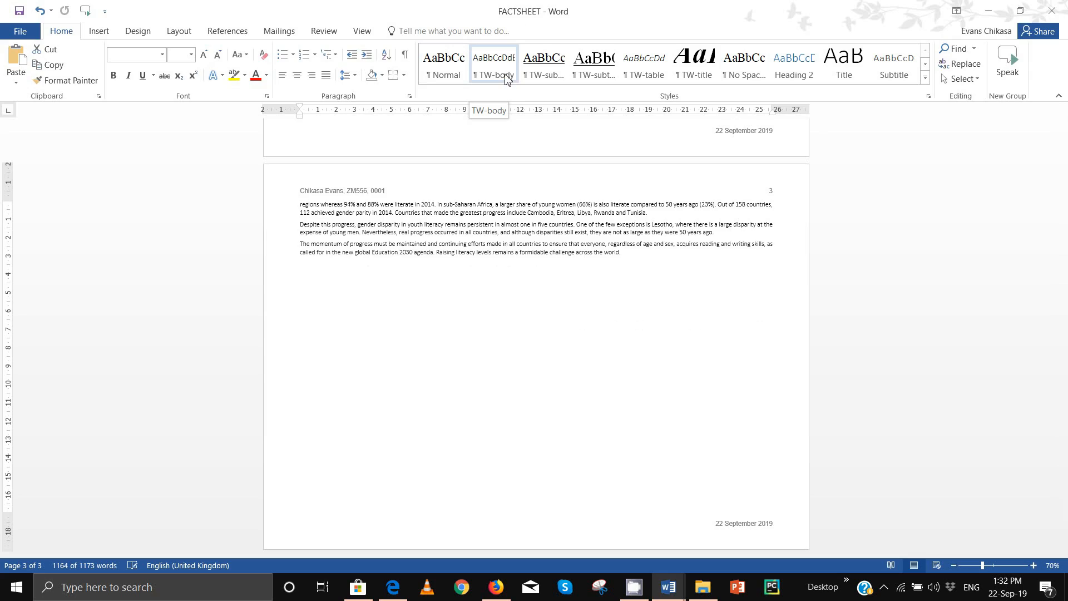
scroll(472, 333, up, 5)
scroll(471, 340, up, 15)
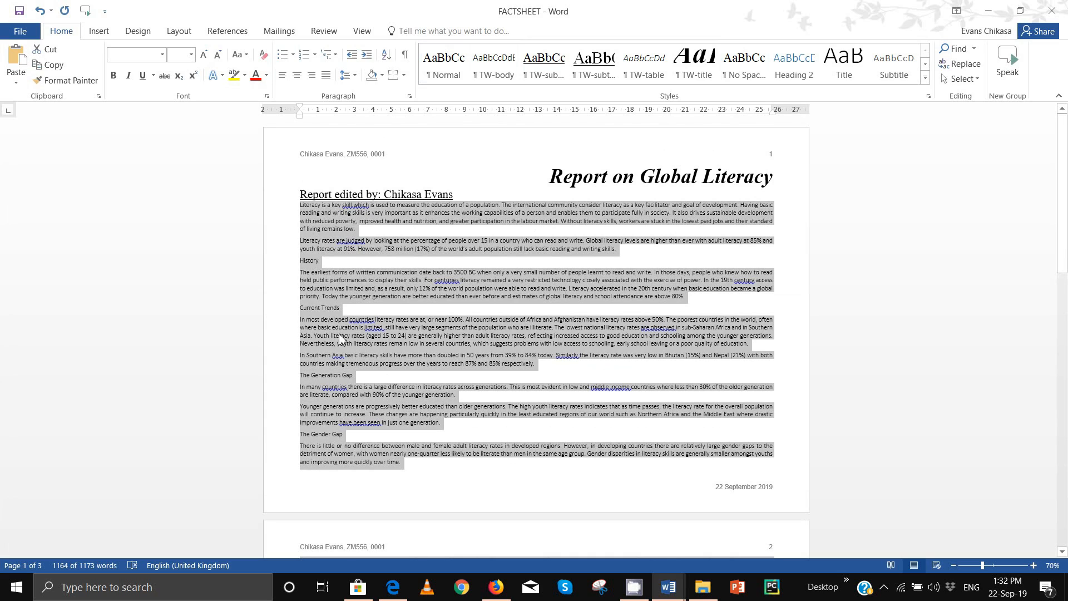
mouse_move(392, 595)
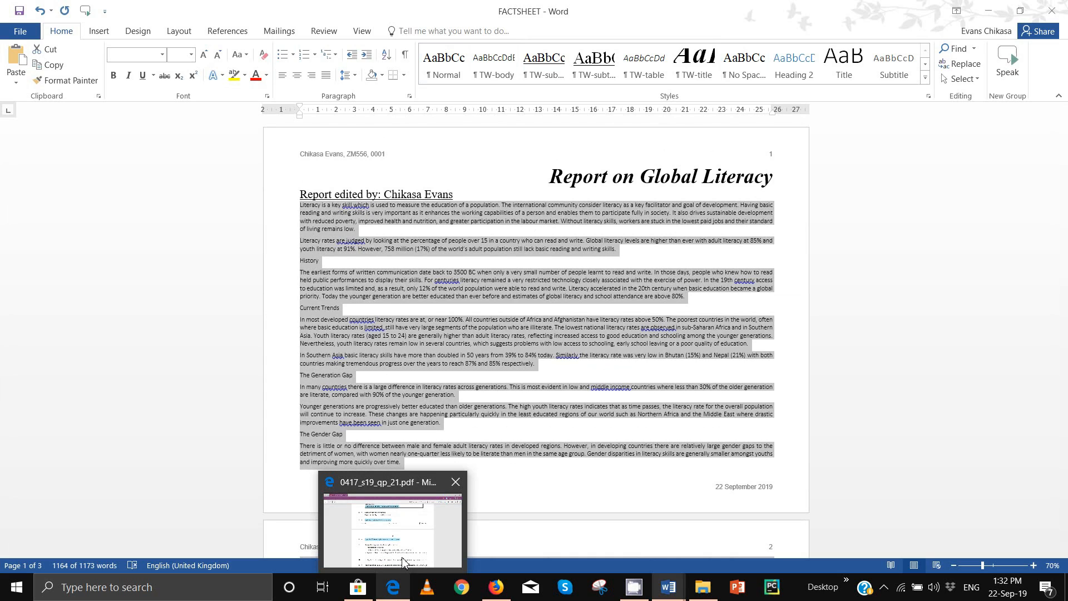
click(403, 560)
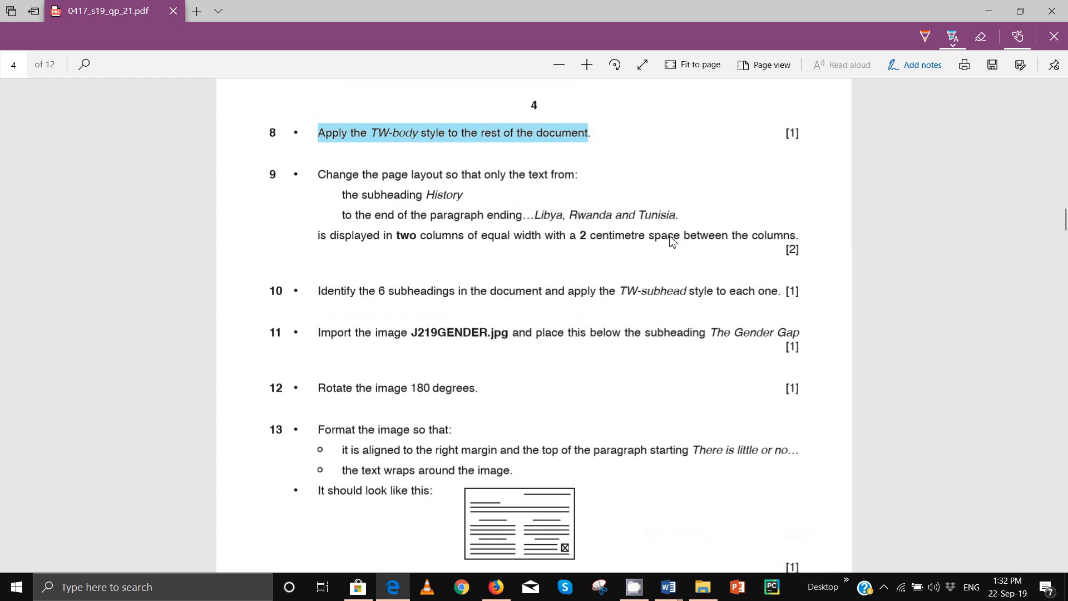
mouse_move(668, 586)
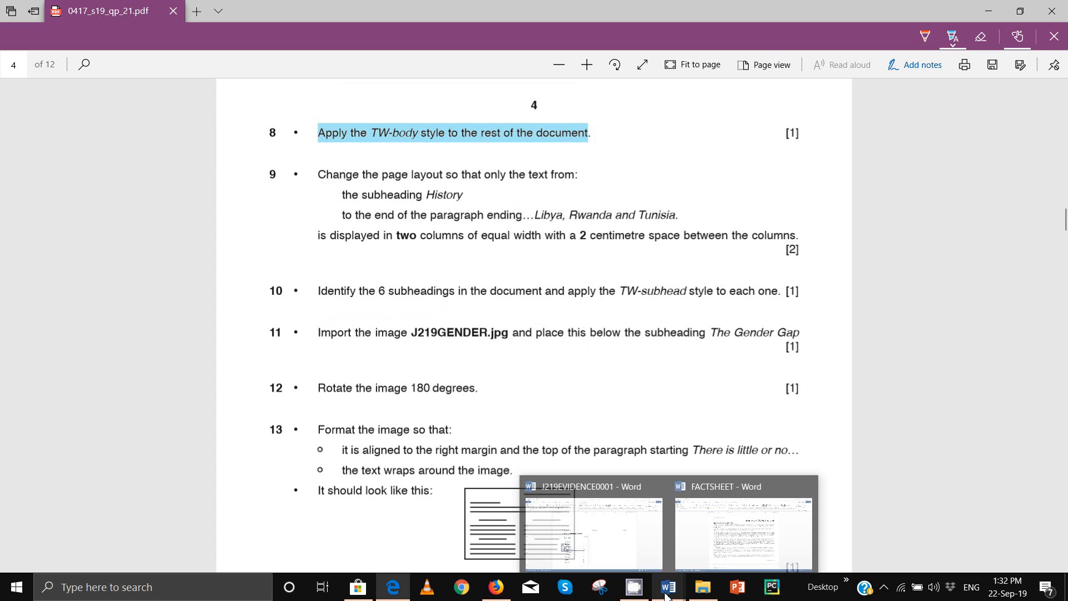
click(755, 532)
click(325, 249)
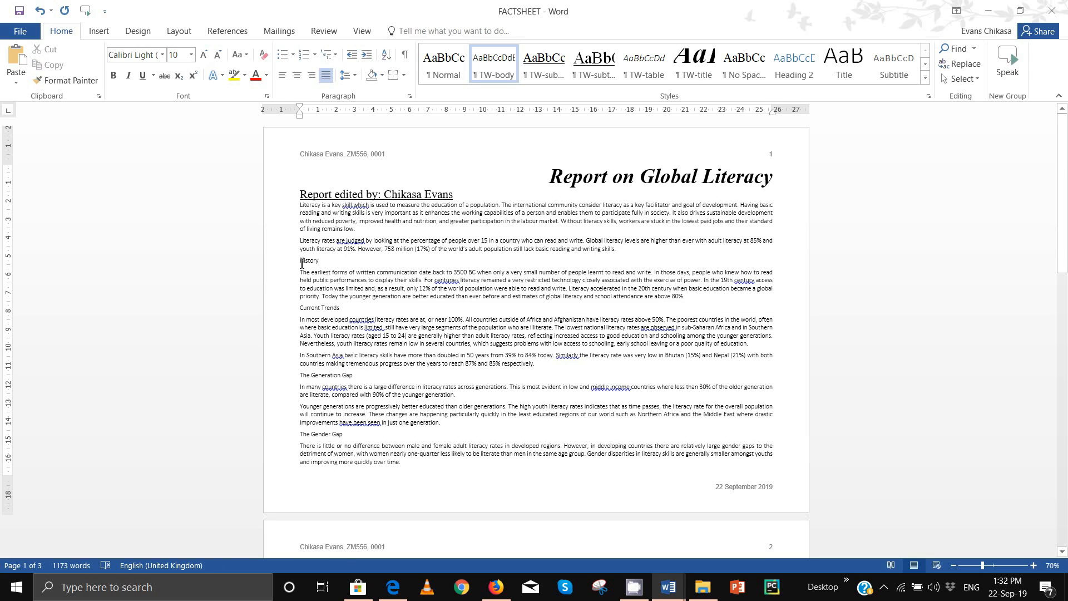
Step: Lay out the text from the History subheading down in two equal columns spaced 2 cm apart
drag(302, 262, 651, 463)
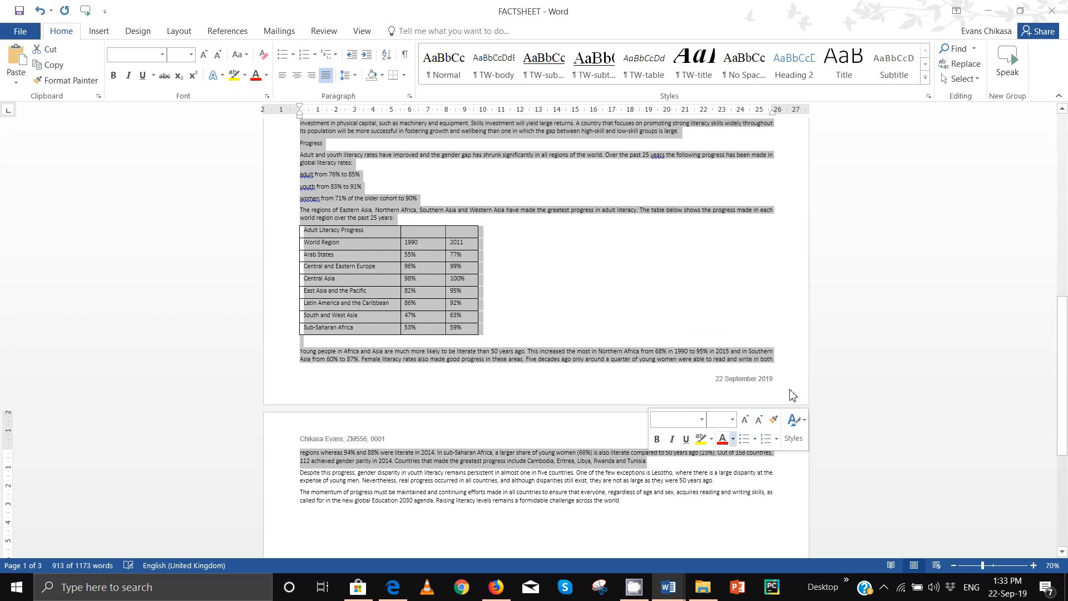
click(185, 32)
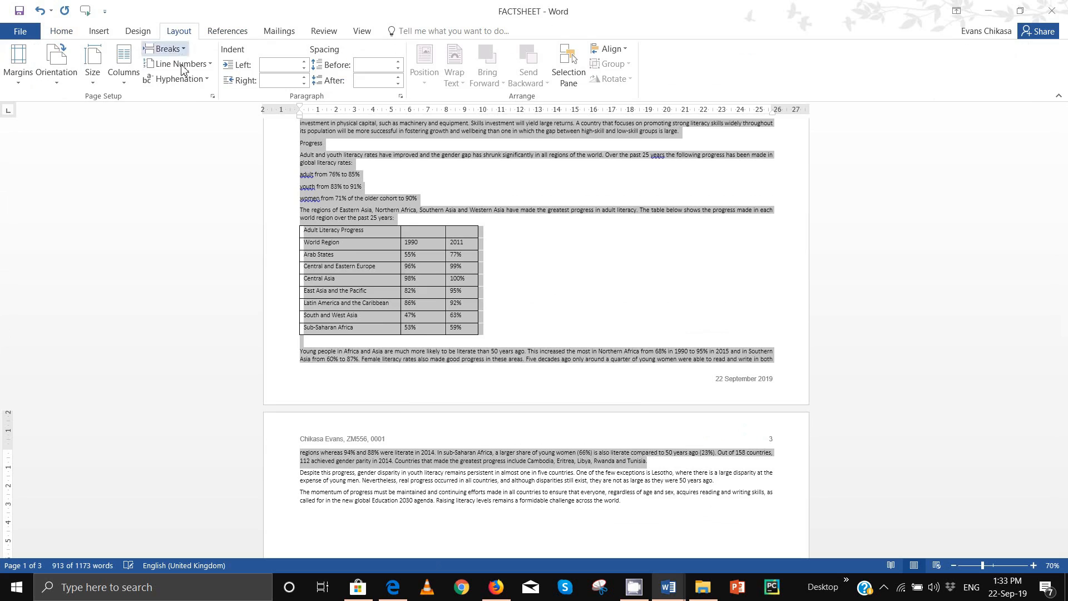
click(123, 72)
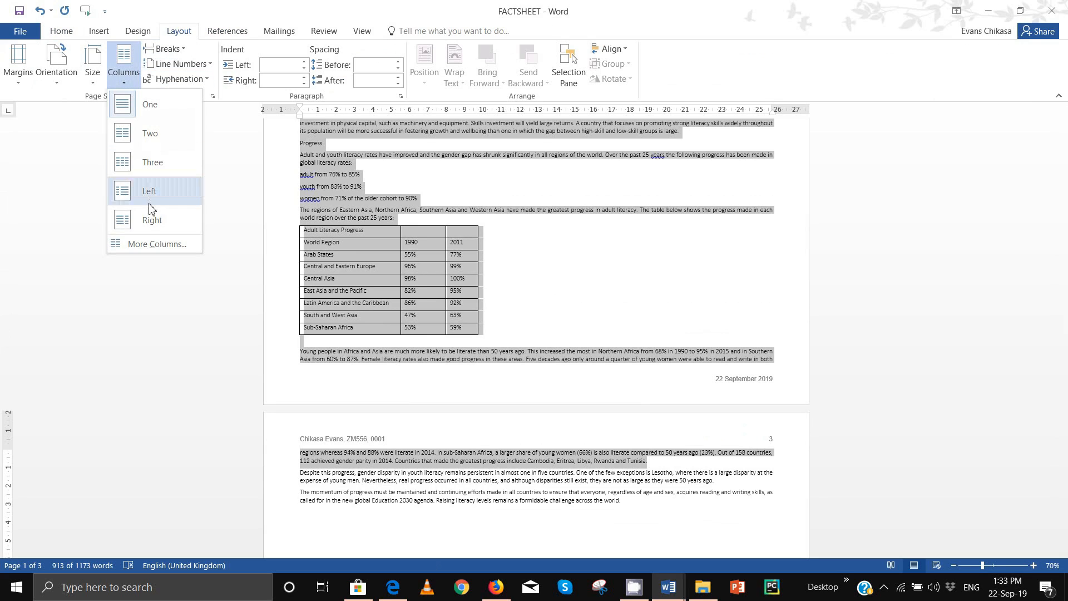
click(136, 244)
click(473, 211)
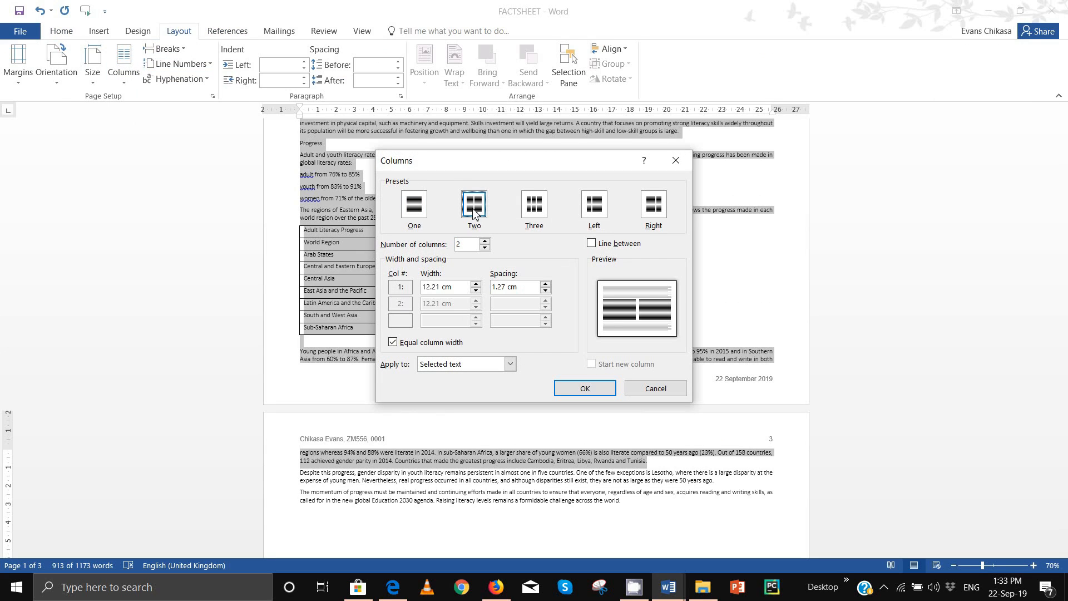
click(546, 285)
click(547, 284)
click(547, 284)
click(546, 284)
click(546, 284)
click(546, 284)
click(584, 388)
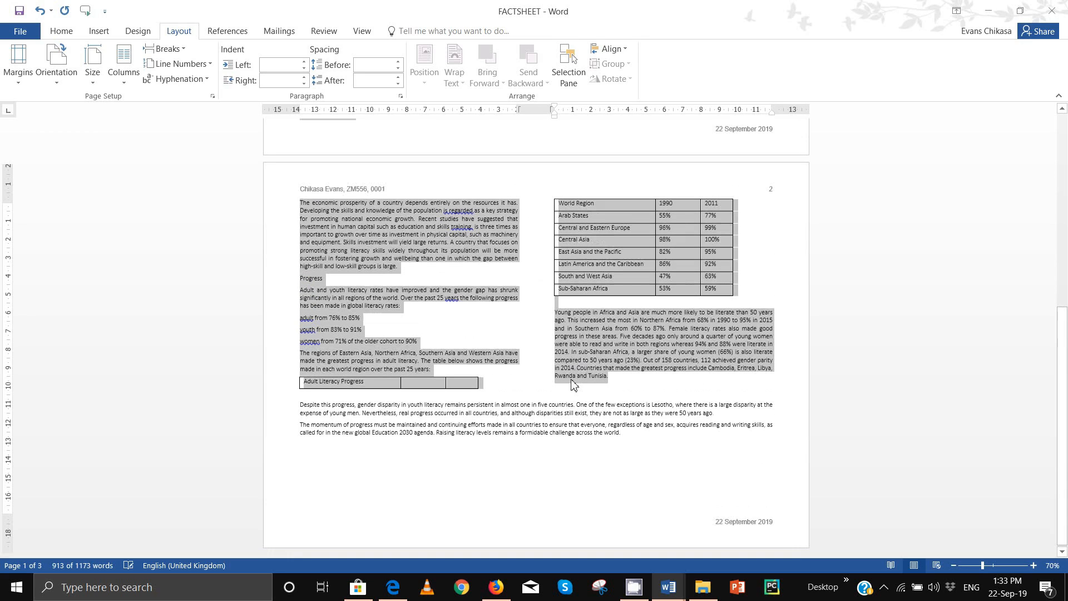
Step: Undo twice so the Adult Literacy Progress row becomes its own table at the first column's foot
scroll(636, 401, up, 1)
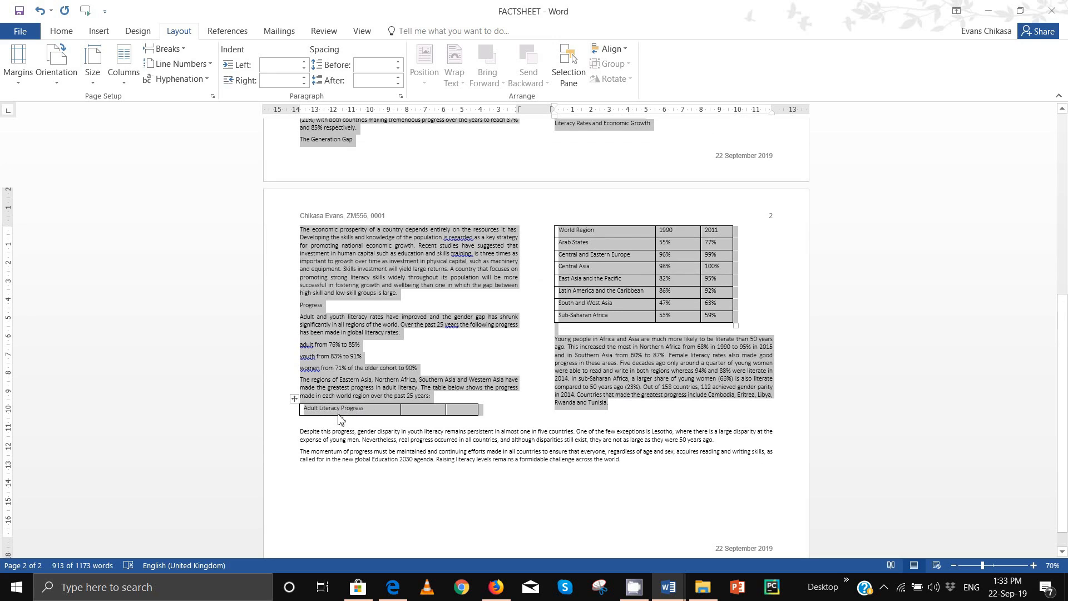
click(438, 428)
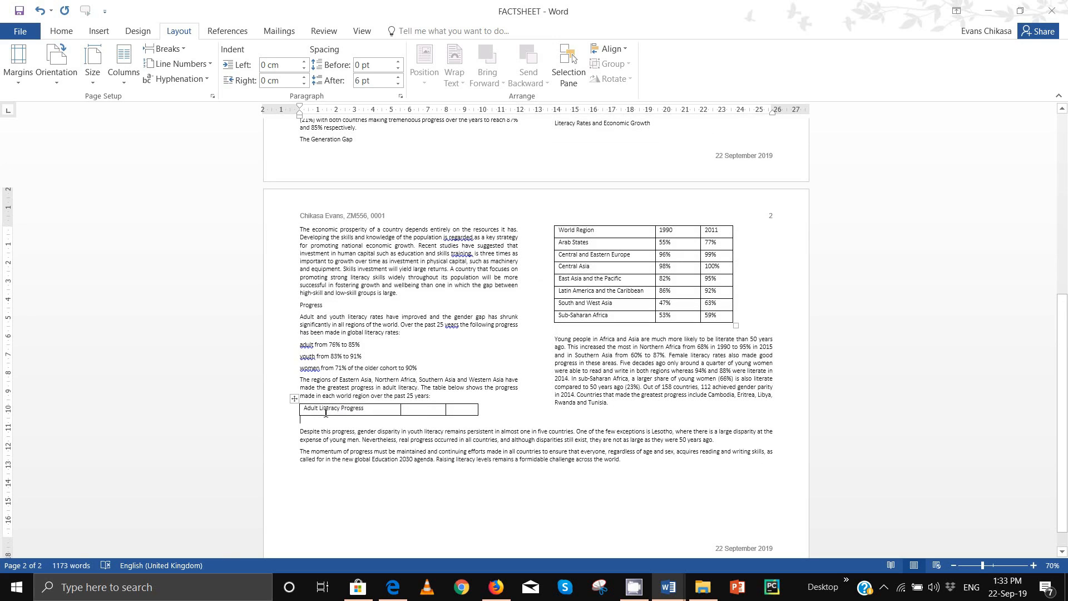
click(436, 396)
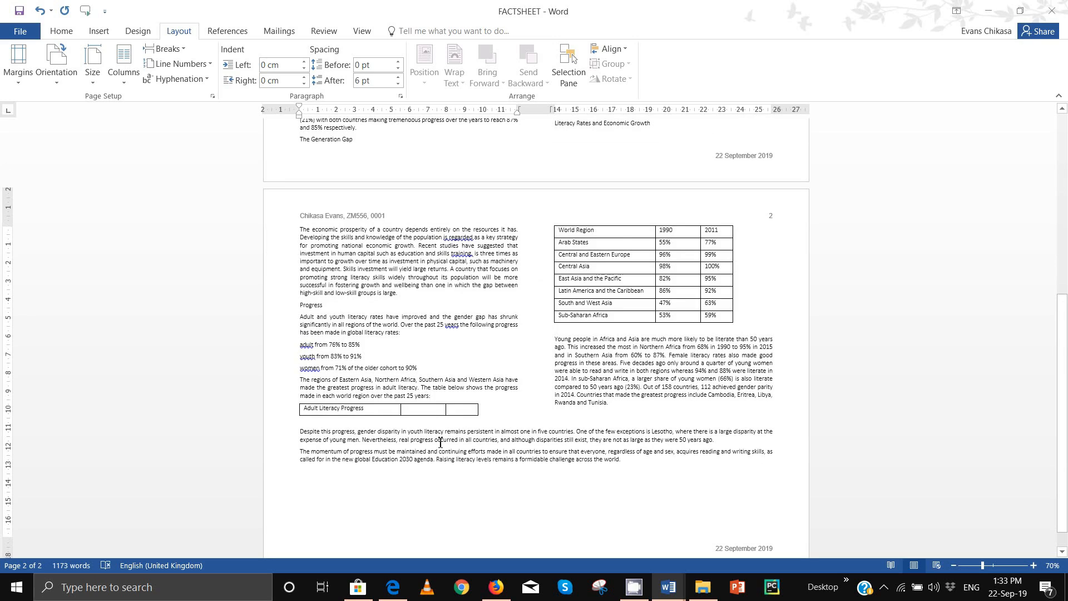
key(ctrl+z)
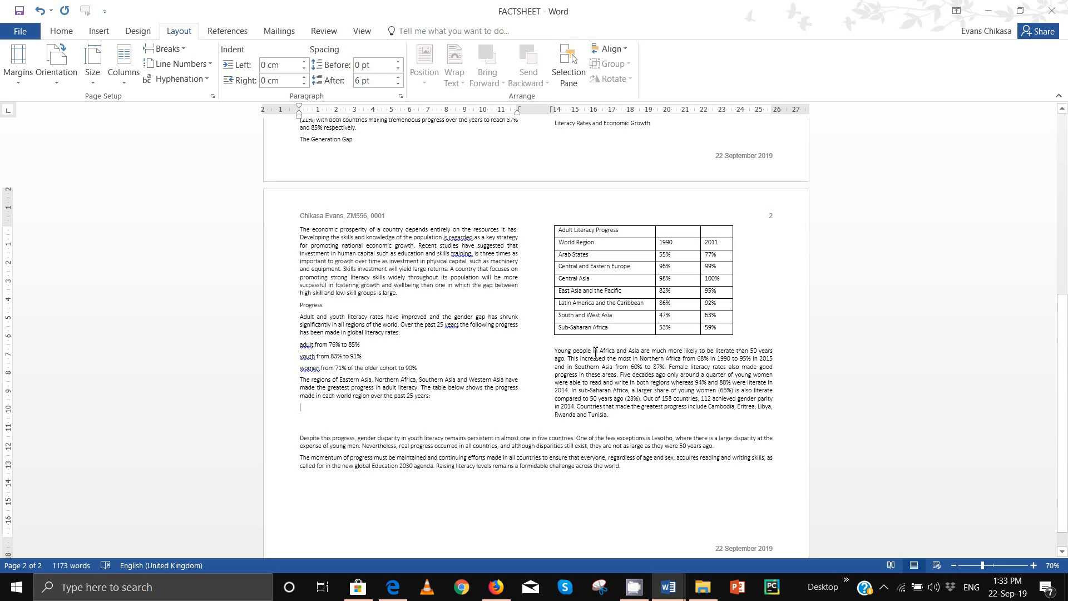
key(ctrl+z)
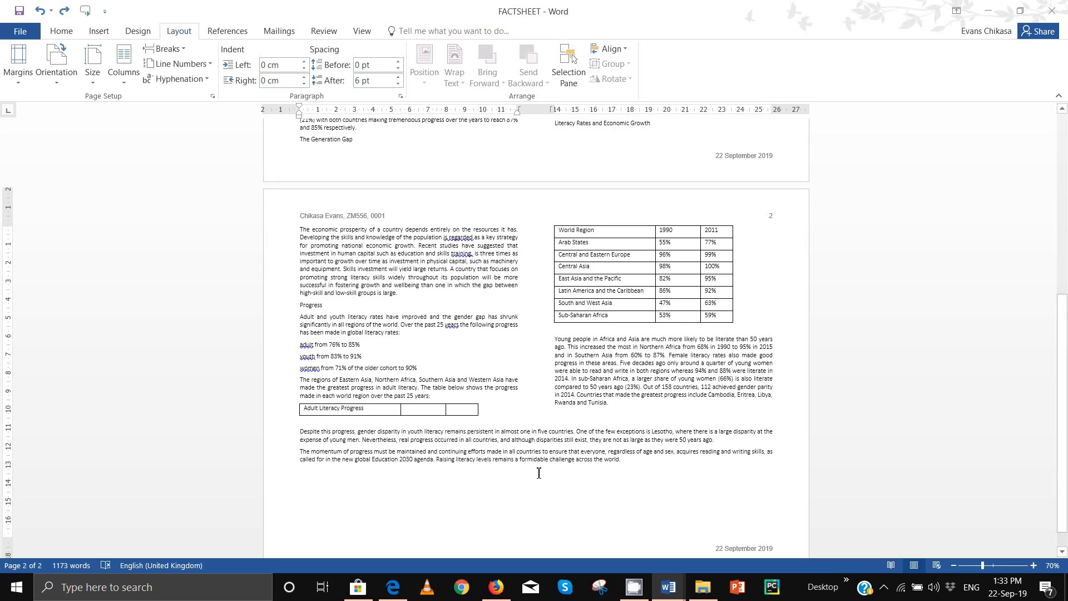
Step: Bring the 0417_s19_qp_21.pdf question paper forward and highlight 'TW-subhead' in task 10
mouse_move(393, 585)
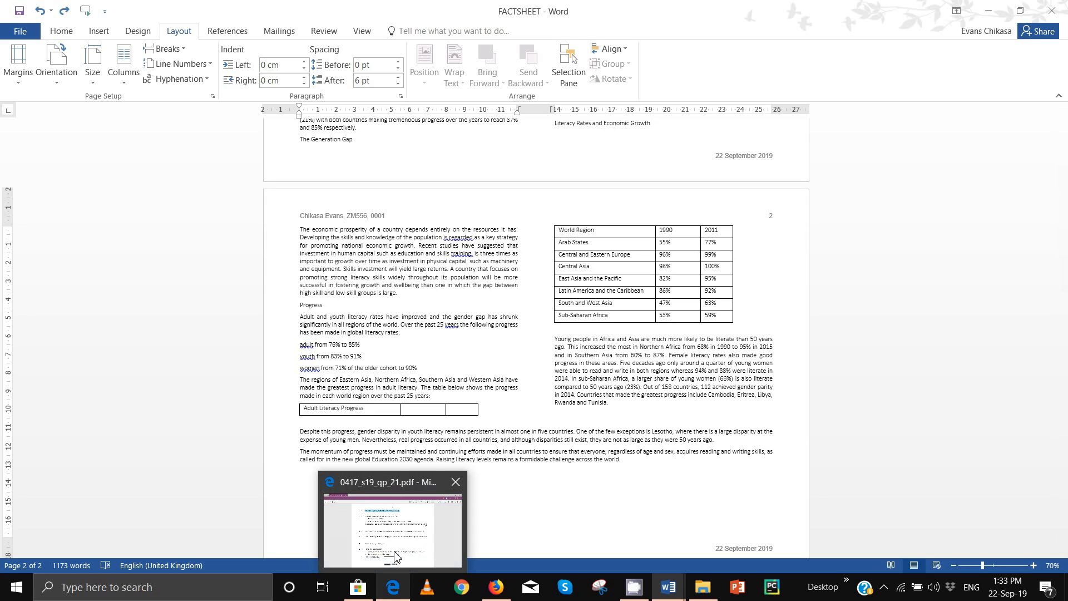
click(415, 532)
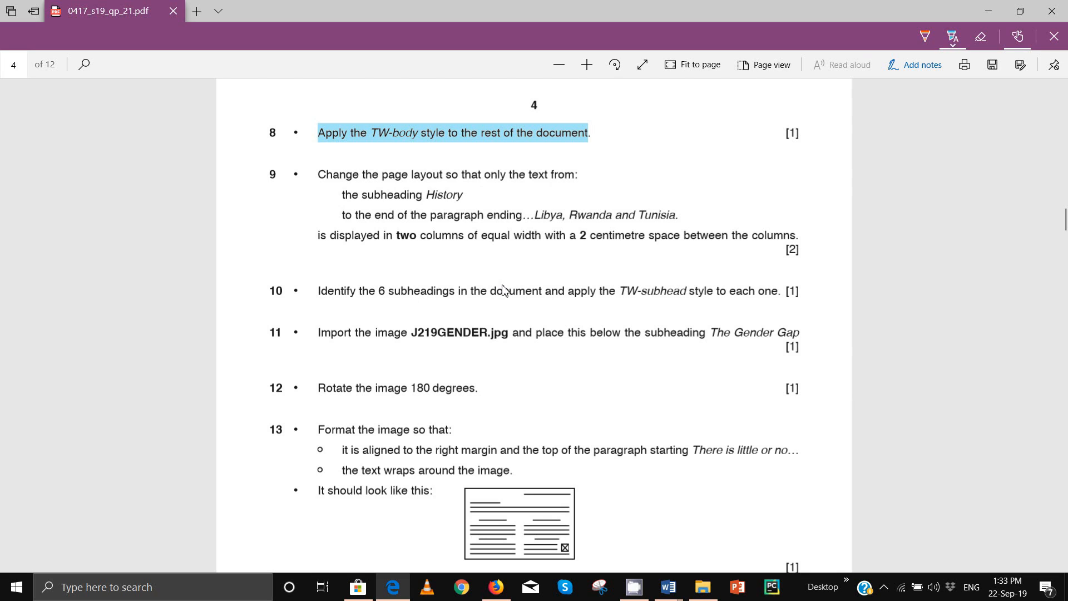
drag(622, 297, 679, 292)
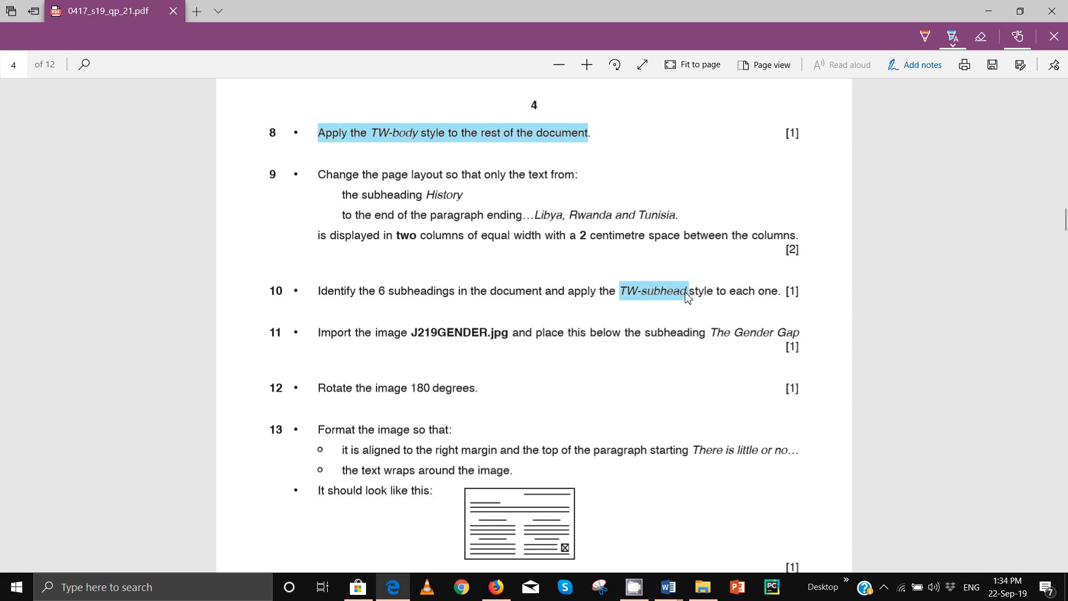
Step: Select six subheadings: Progress, The Generation Gap, Current Trends, The Gender Gap, History, and Literacy Rates and Economic Growth
mouse_move(674, 579)
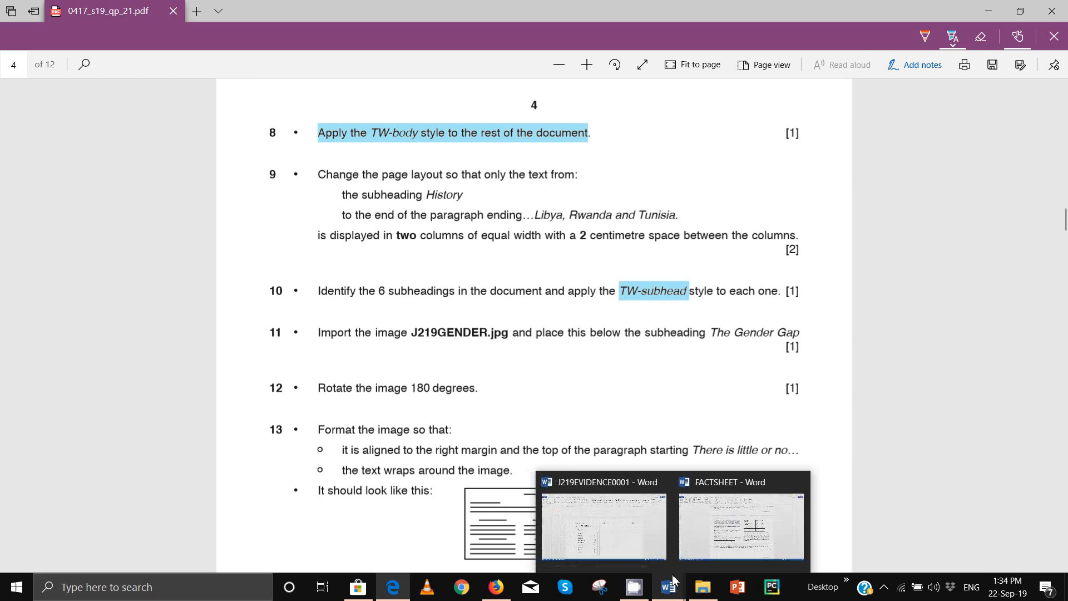
click(740, 526)
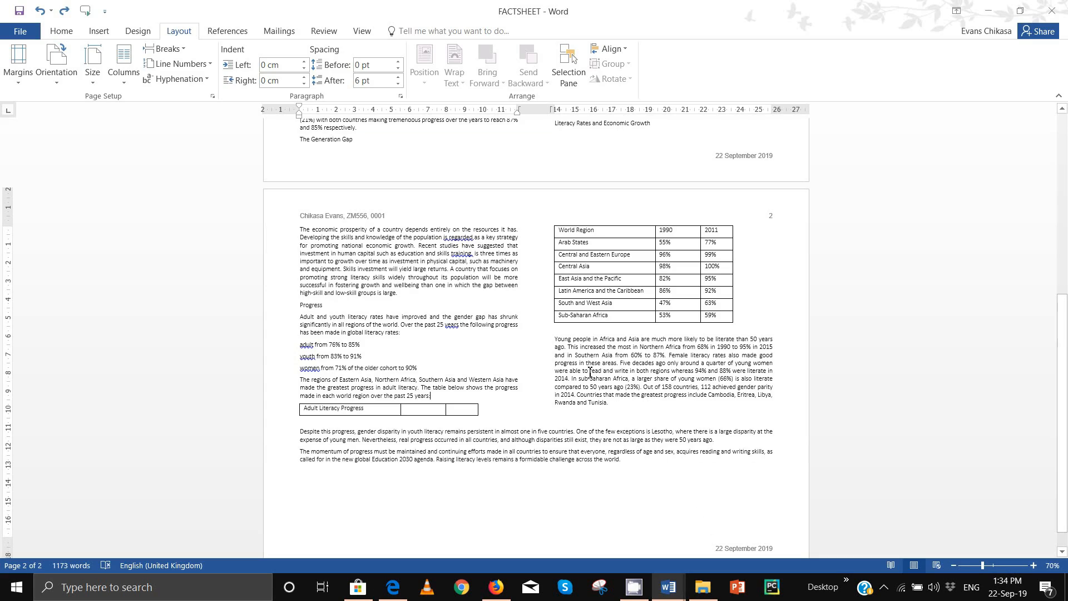
double_click(318, 308)
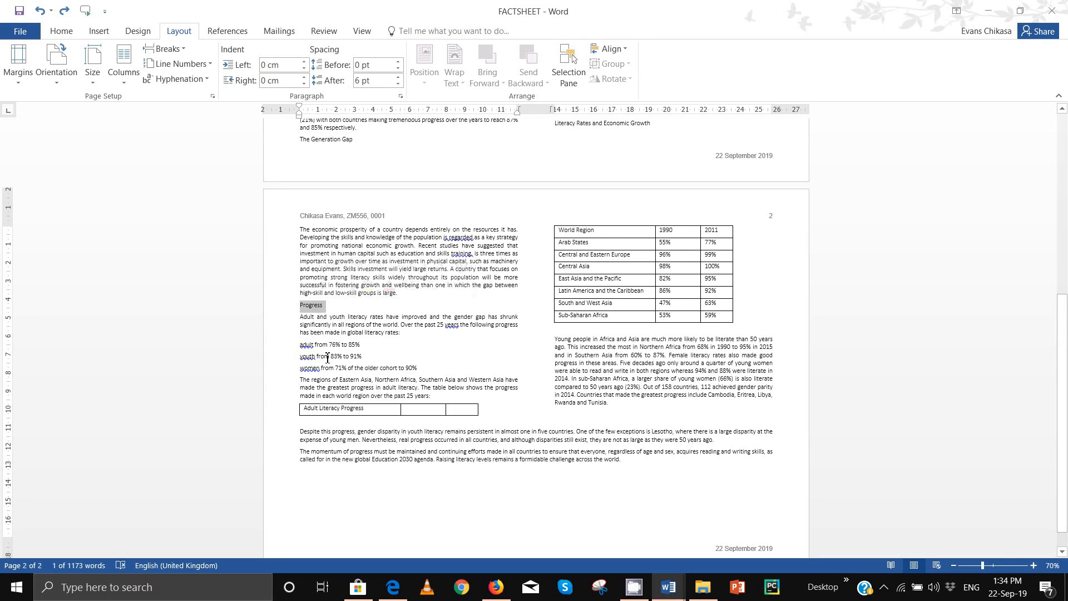
scroll(444, 314, up, 3)
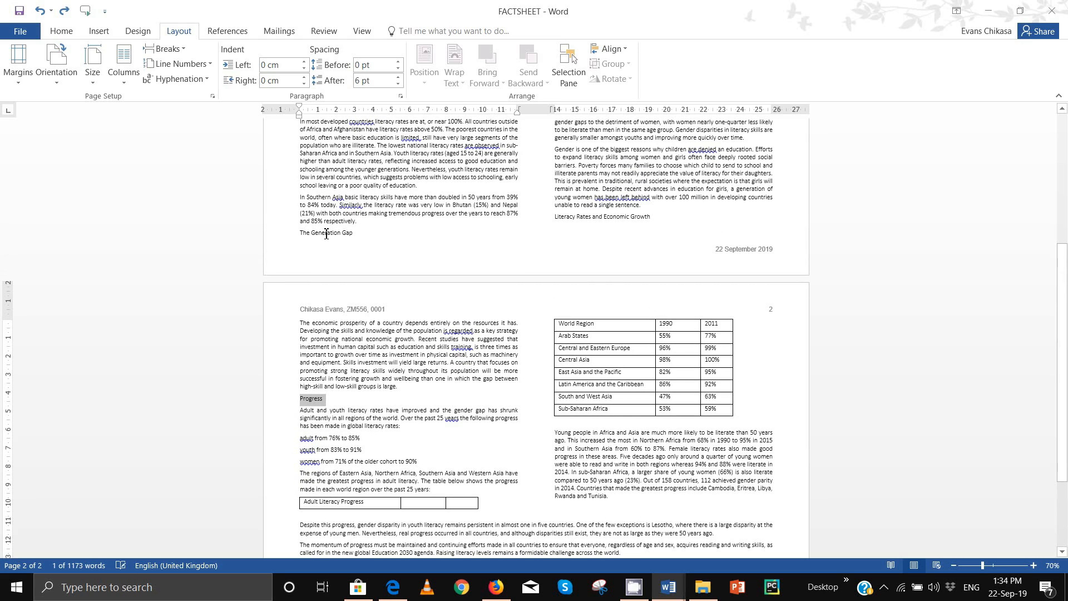
ctrl+triple_click(326, 233)
scroll(513, 239, up, 3)
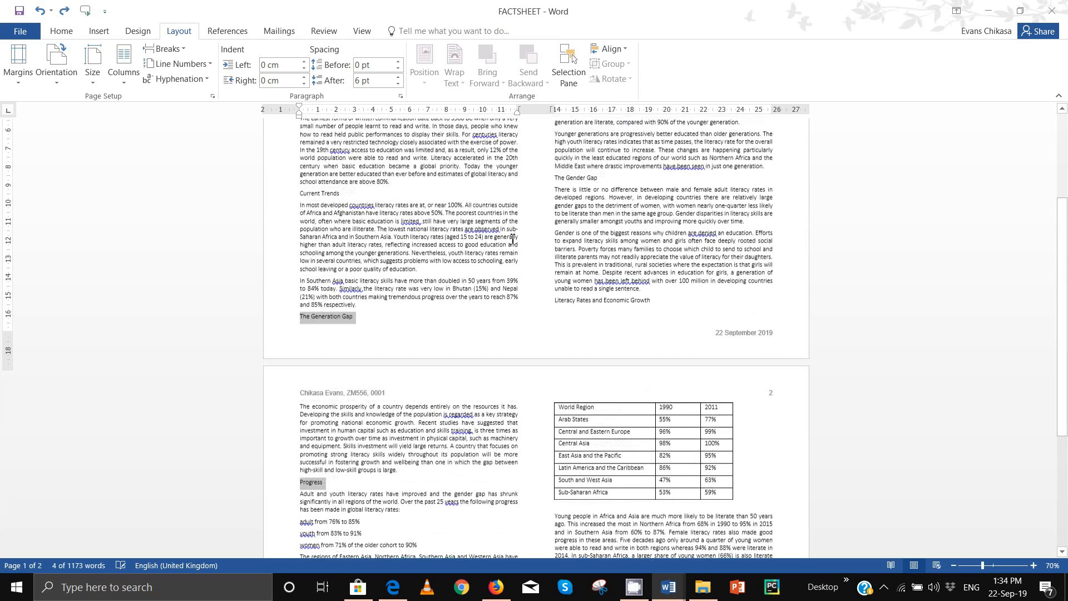
scroll(513, 240, up, 1)
ctrl+triple_click(321, 227)
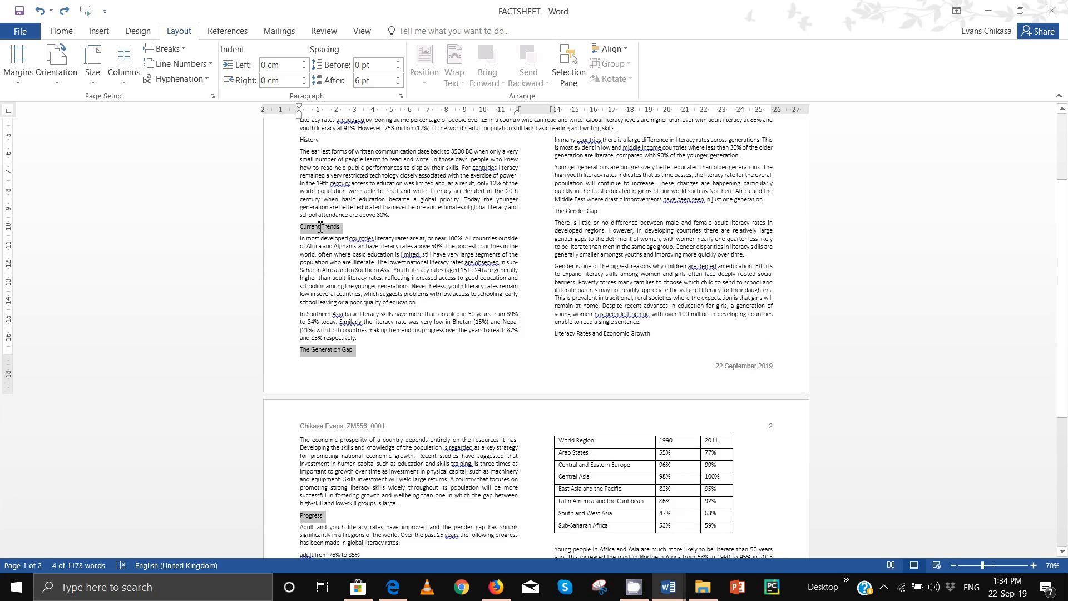
ctrl+double_click(579, 211)
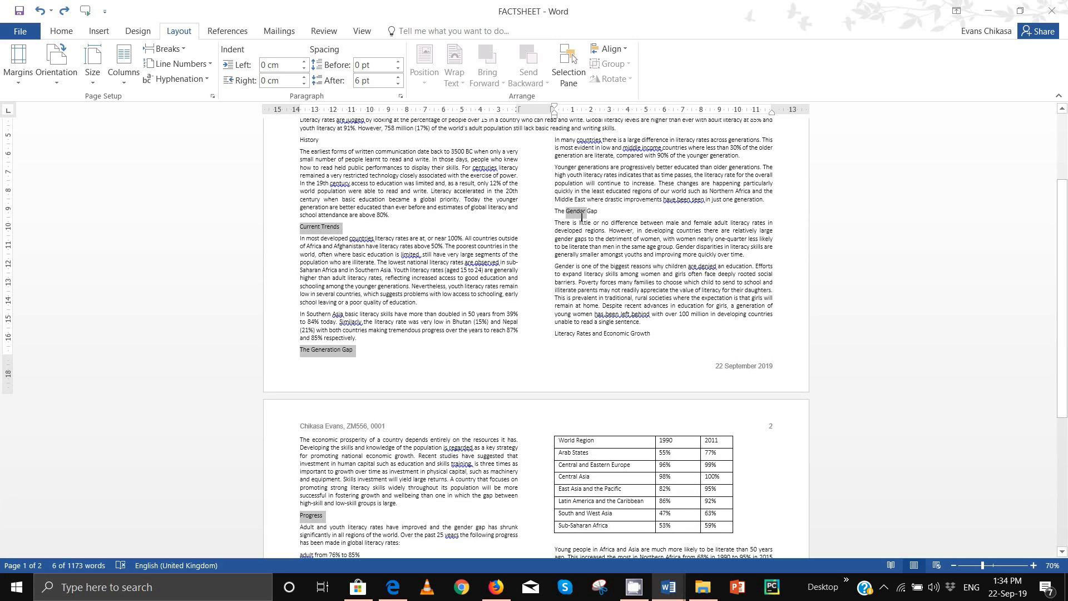
ctrl+click(579, 211)
ctrl+double_click(579, 210)
ctrl+triple_click(579, 210)
ctrl+triple_click(578, 210)
scroll(388, 177, up, 1)
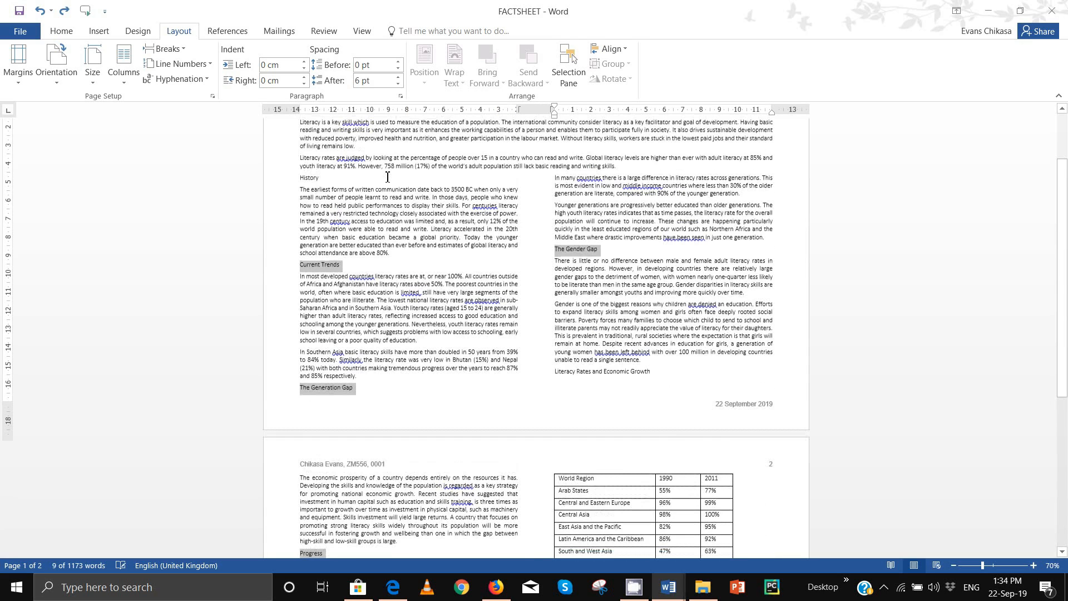
ctrl+double_click(313, 187)
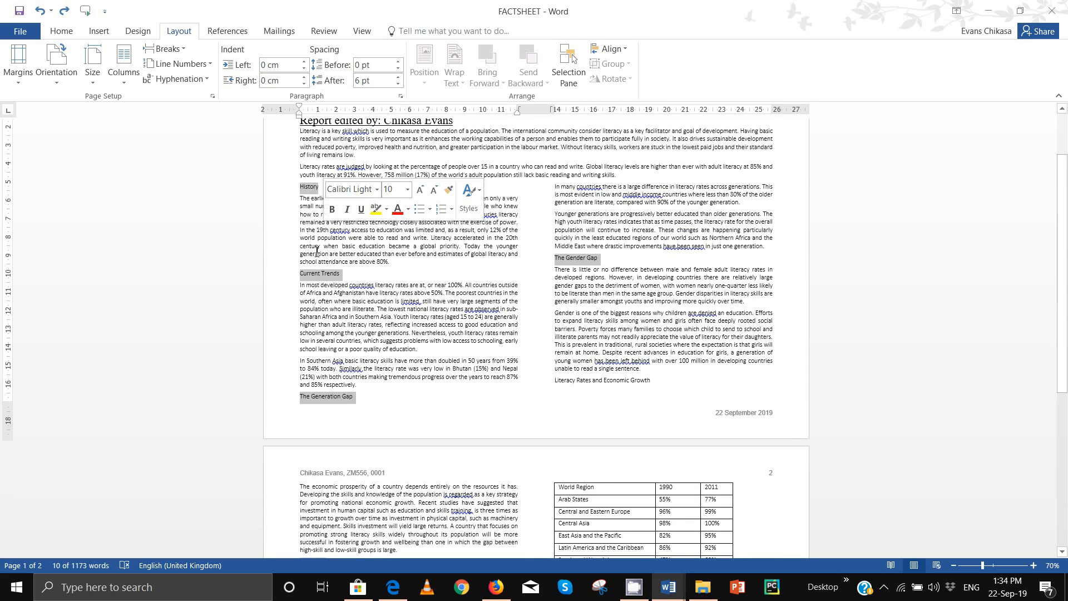
scroll(584, 280, down, 5)
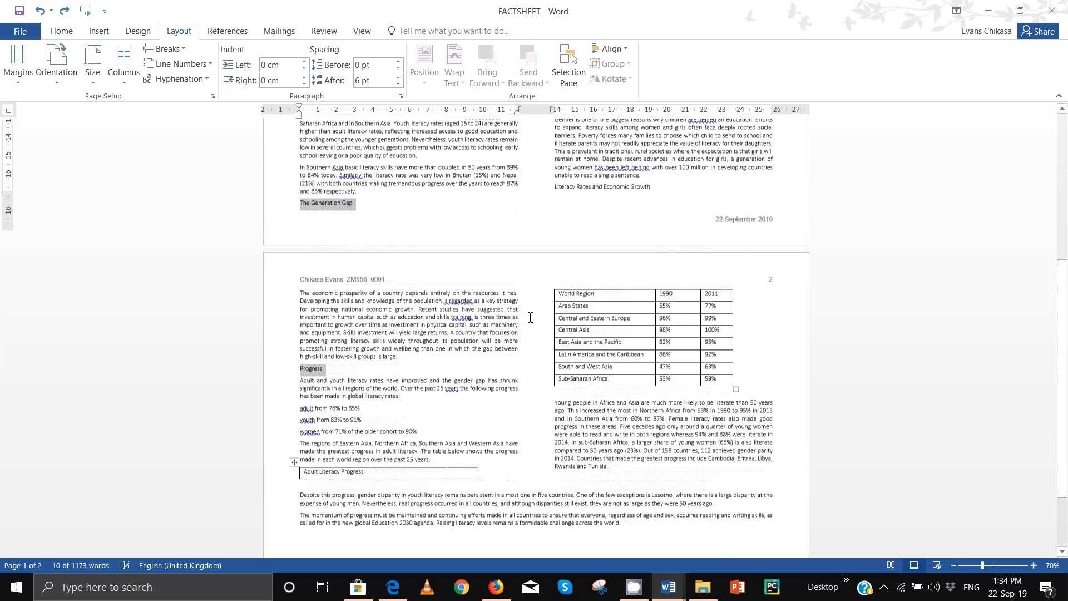
scroll(525, 309, up, 3)
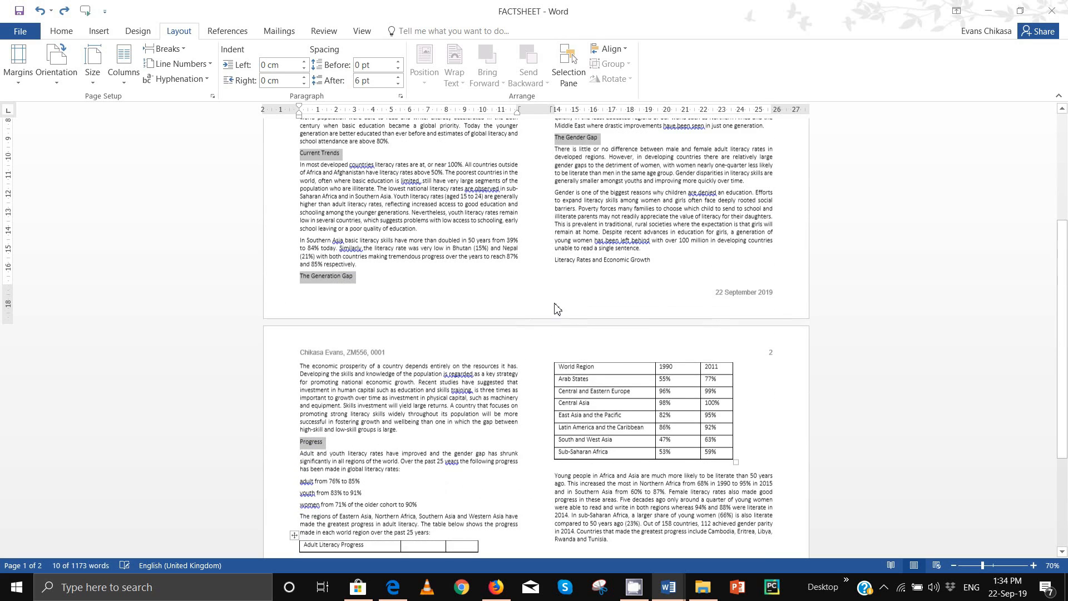
ctrl+triple_click(609, 263)
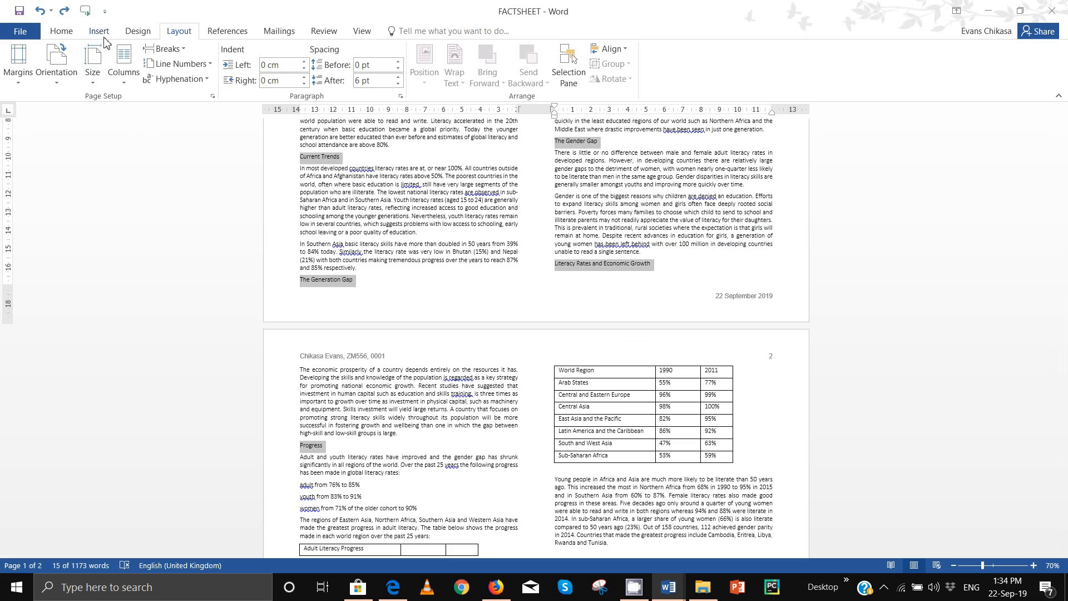
Step: Apply the TW-subhead style from the Home Styles gallery to the selected subheadings
click(62, 31)
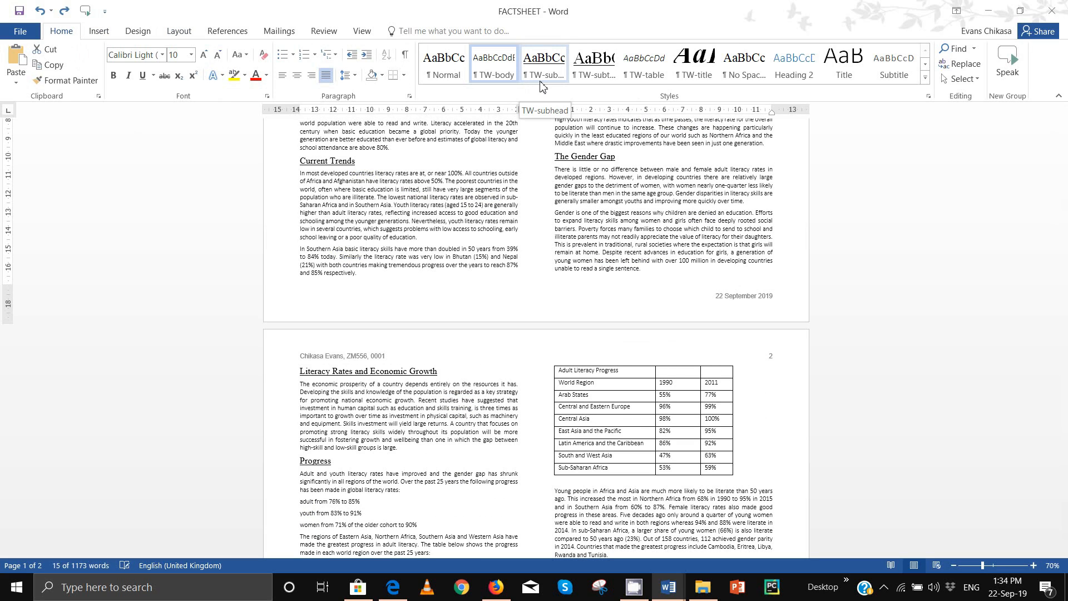
click(923, 80)
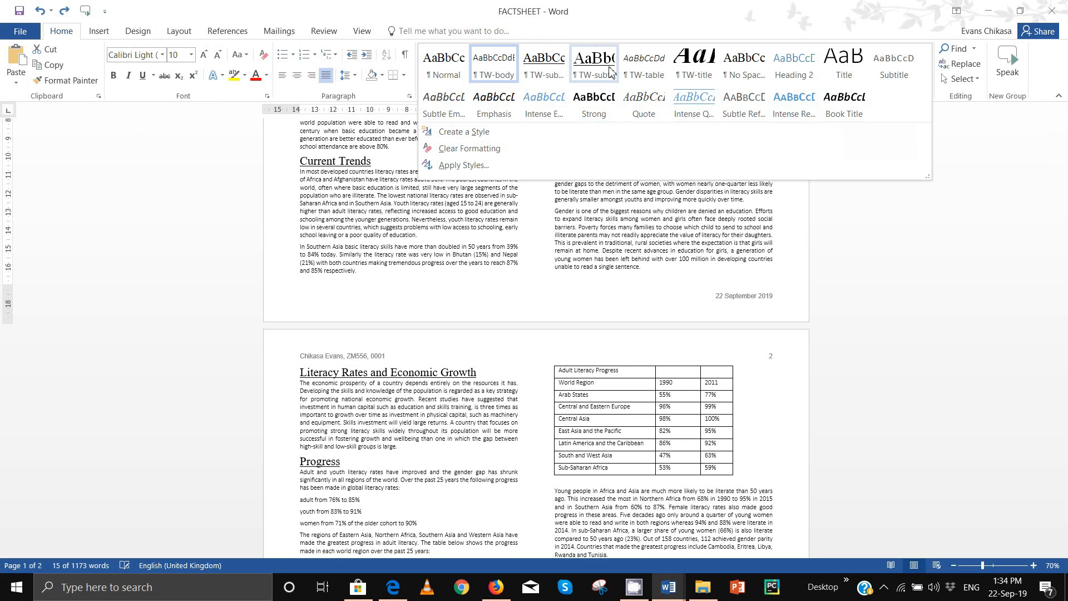
click(545, 79)
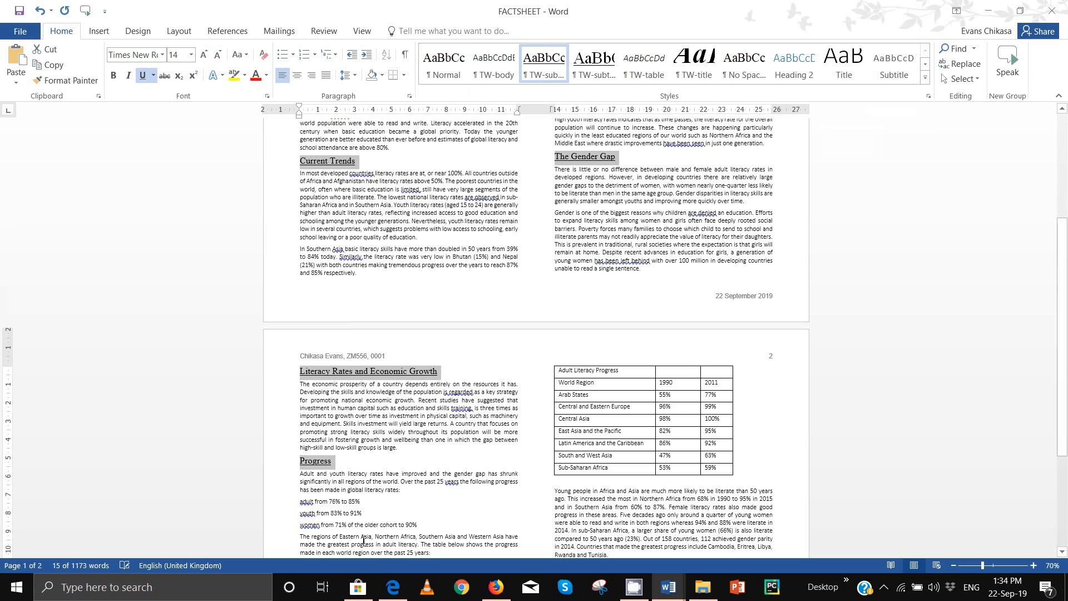
Step: Check page 3's House style table for the TW-subhead specification: centre, bold, underline
mouse_move(393, 587)
click(378, 556)
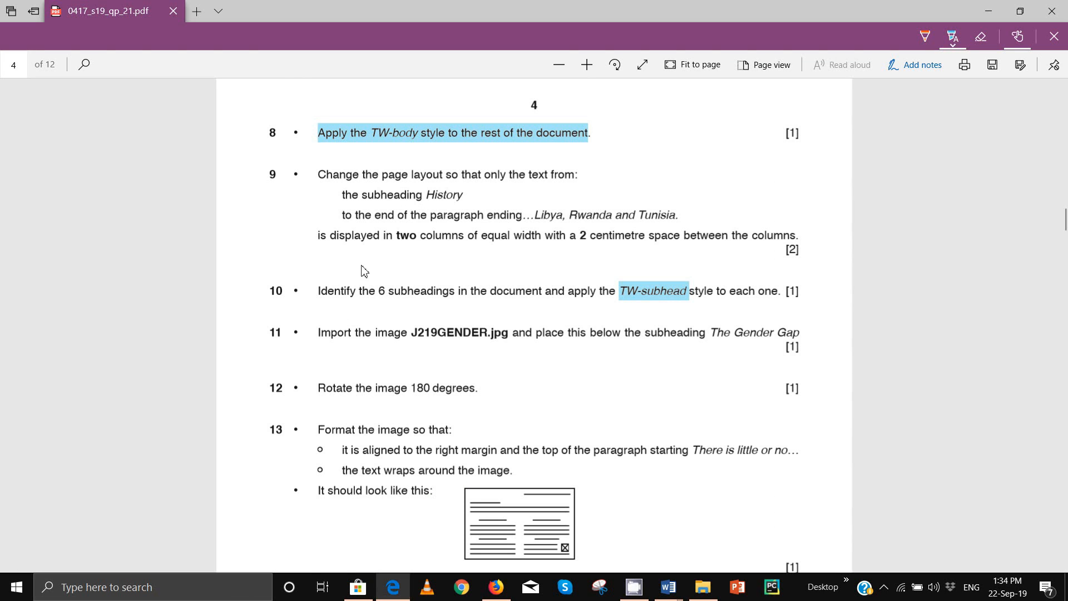
scroll(364, 271, up, 15)
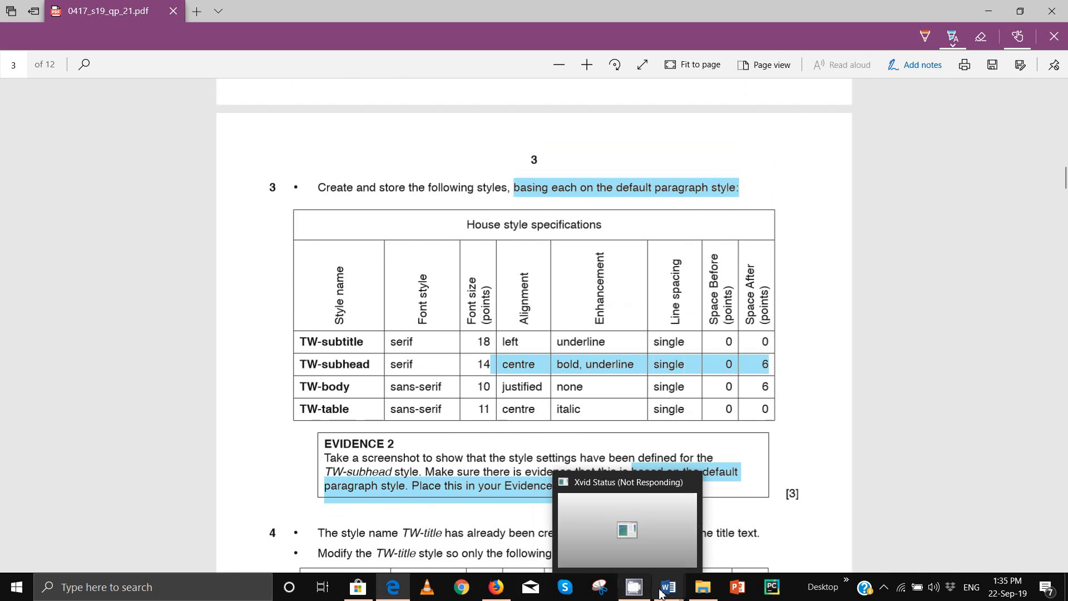
mouse_move(669, 593)
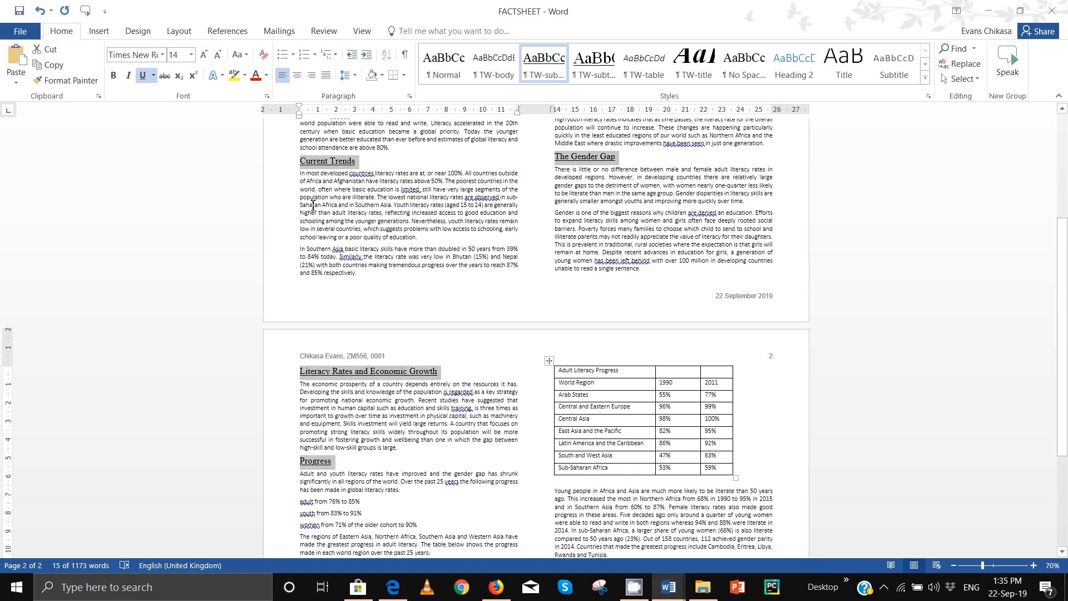
Step: Modify the TW-subhead style to be centre-aligned, checking its specification in the question paper
right_click(559, 74)
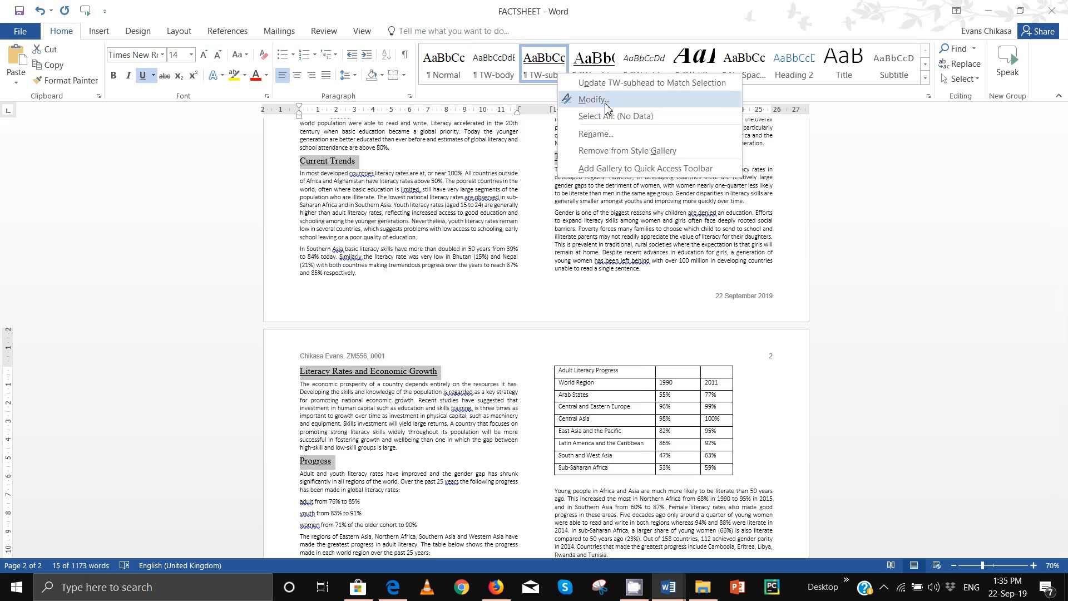
click(595, 99)
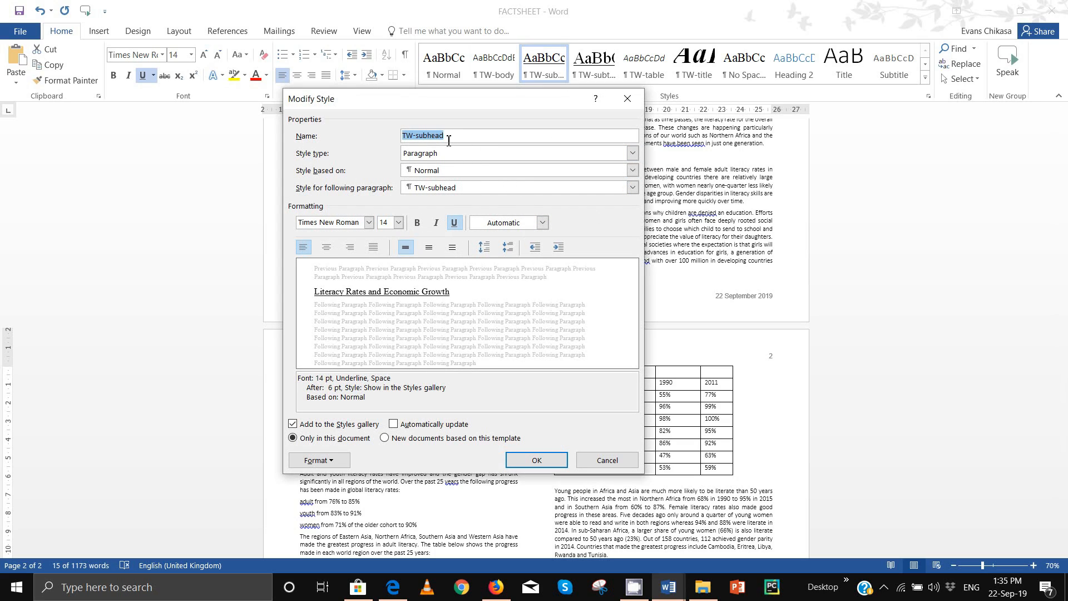
click(327, 248)
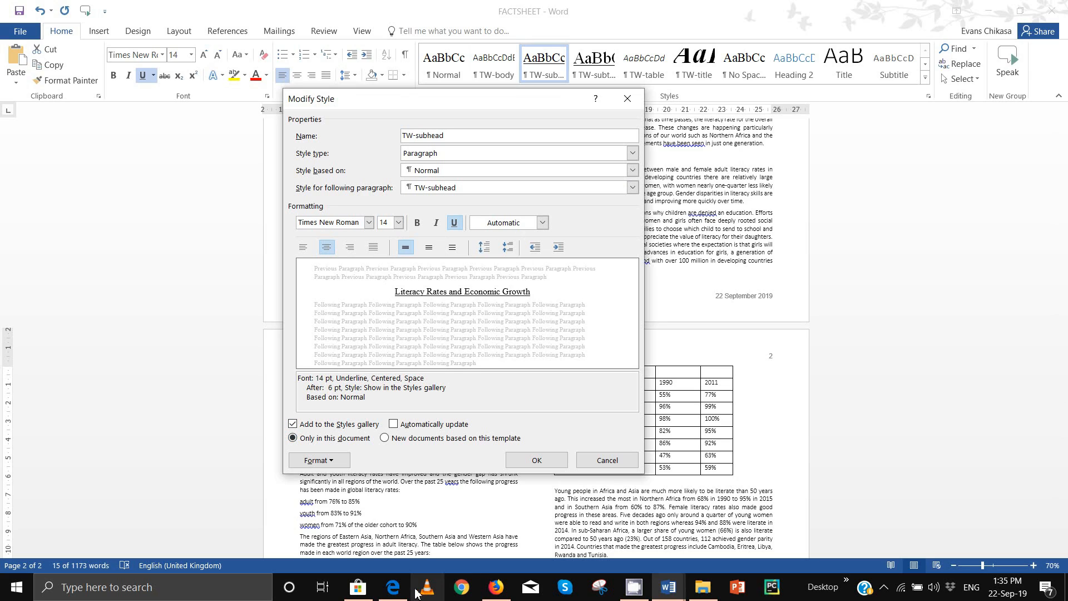
mouse_move(393, 587)
click(400, 531)
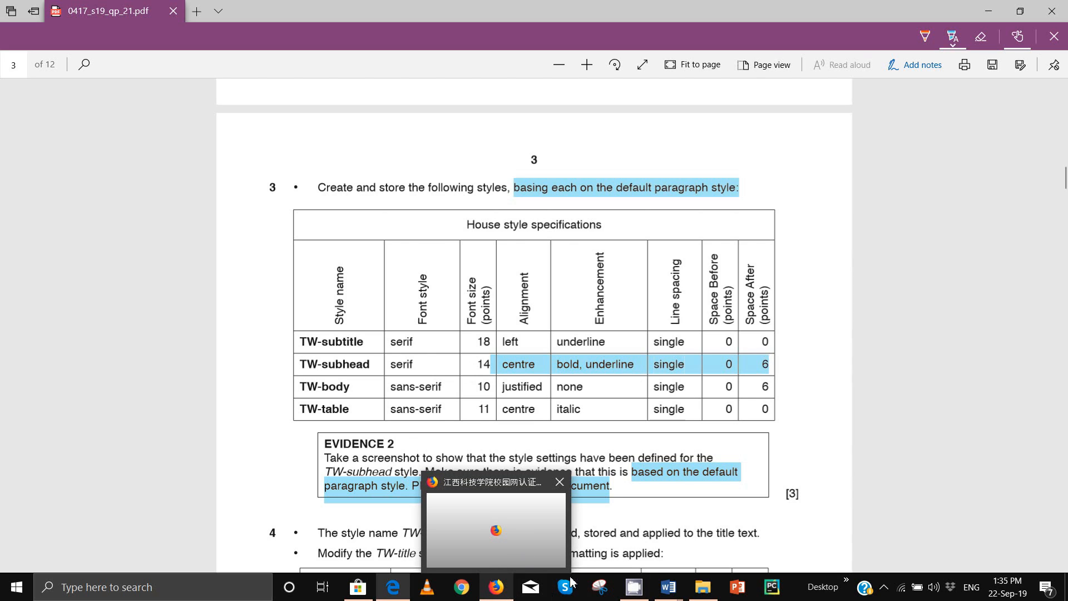
mouse_move(667, 590)
click(743, 528)
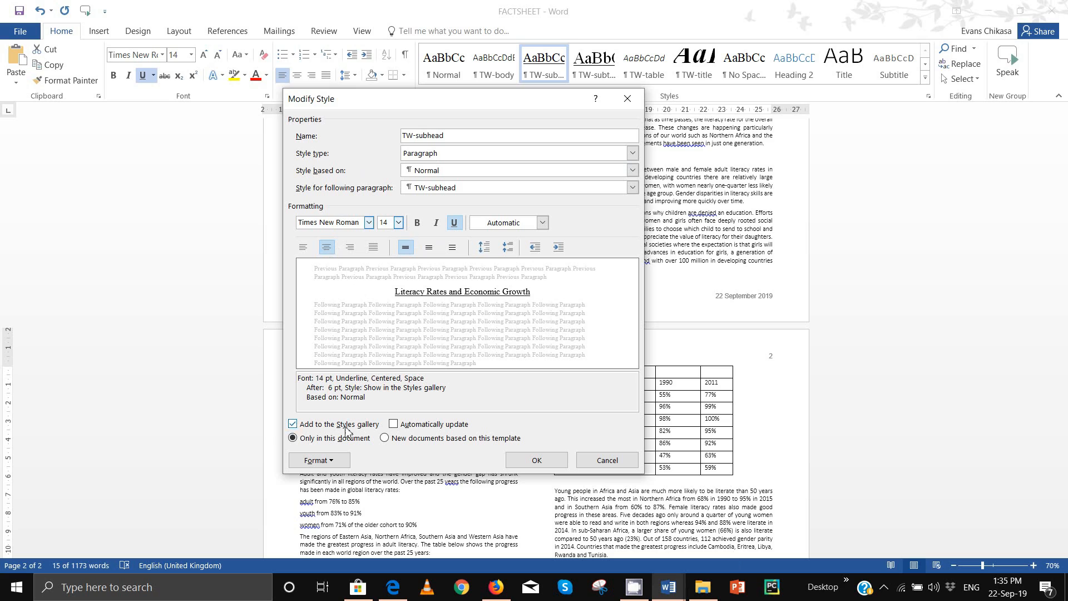
Step: Recheck the specification, then make TW-subhead bold and confirm the style change
click(393, 587)
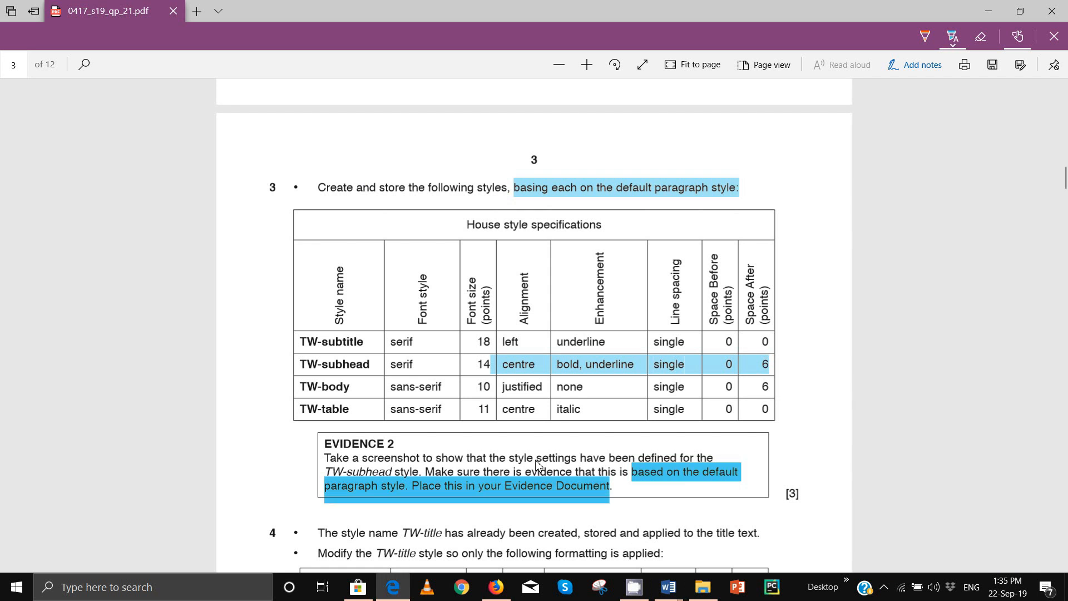
mouse_move(669, 587)
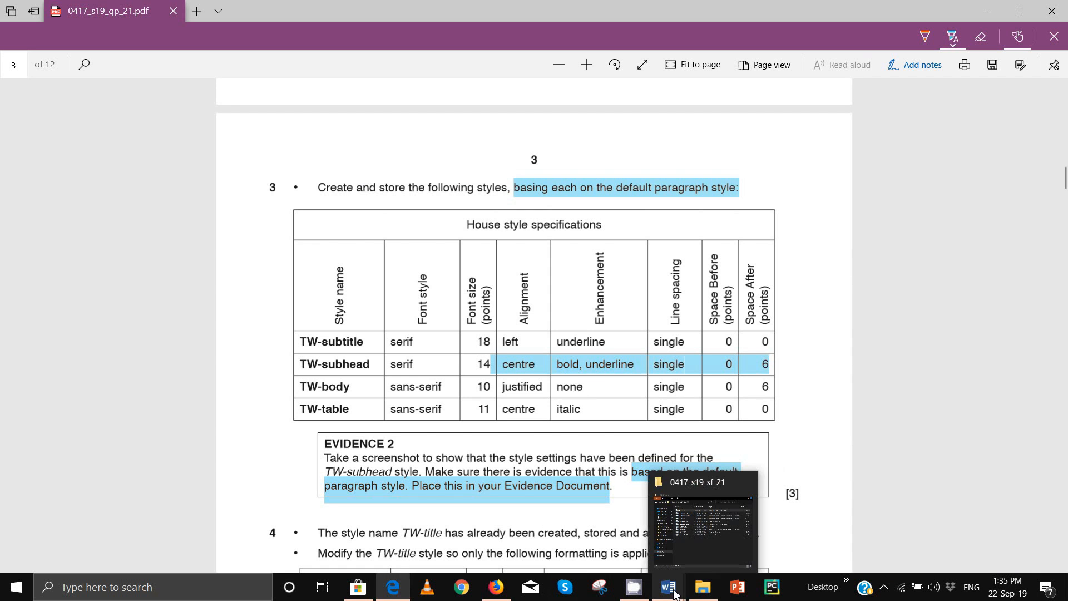
click(726, 539)
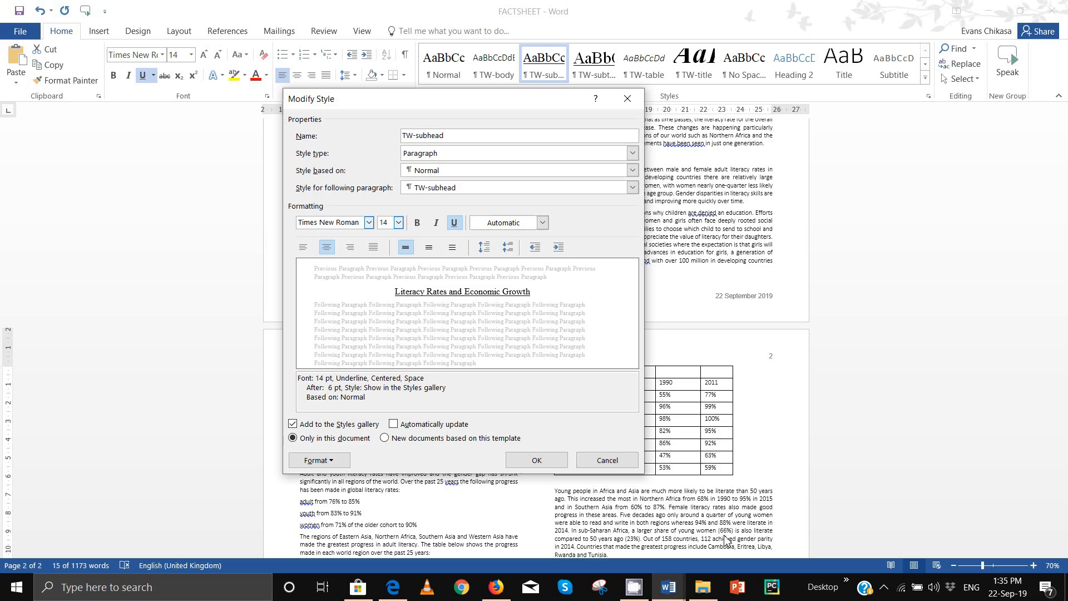
click(418, 224)
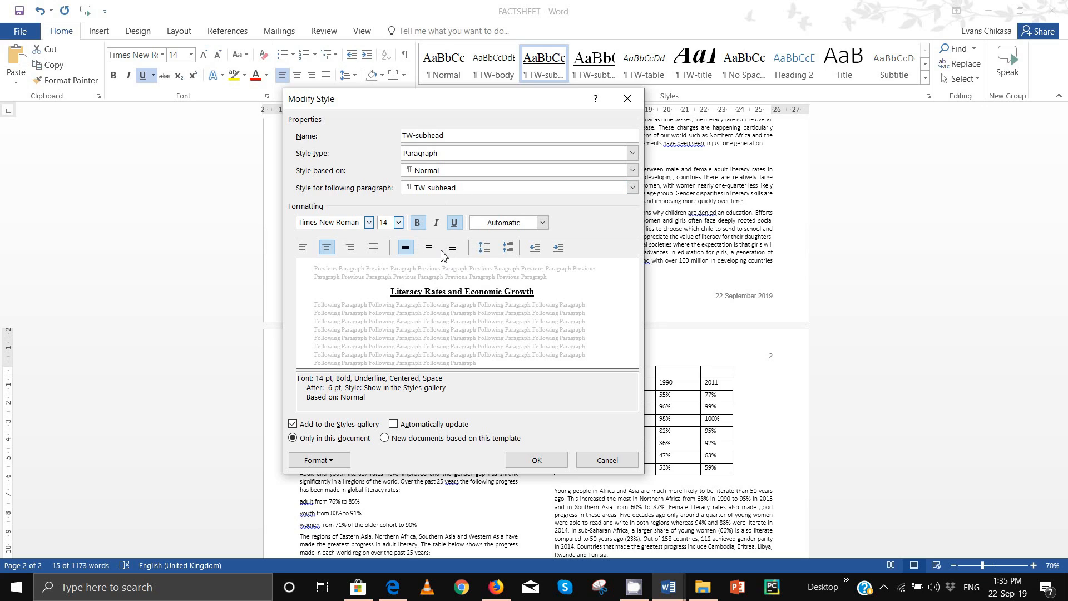
click(543, 461)
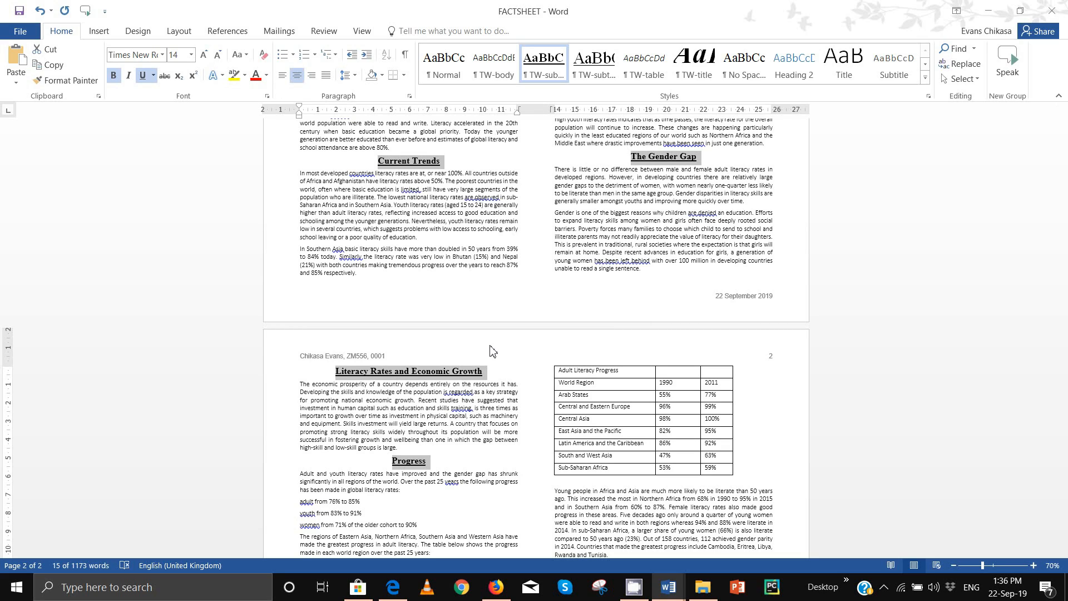
key(alt+Tab)
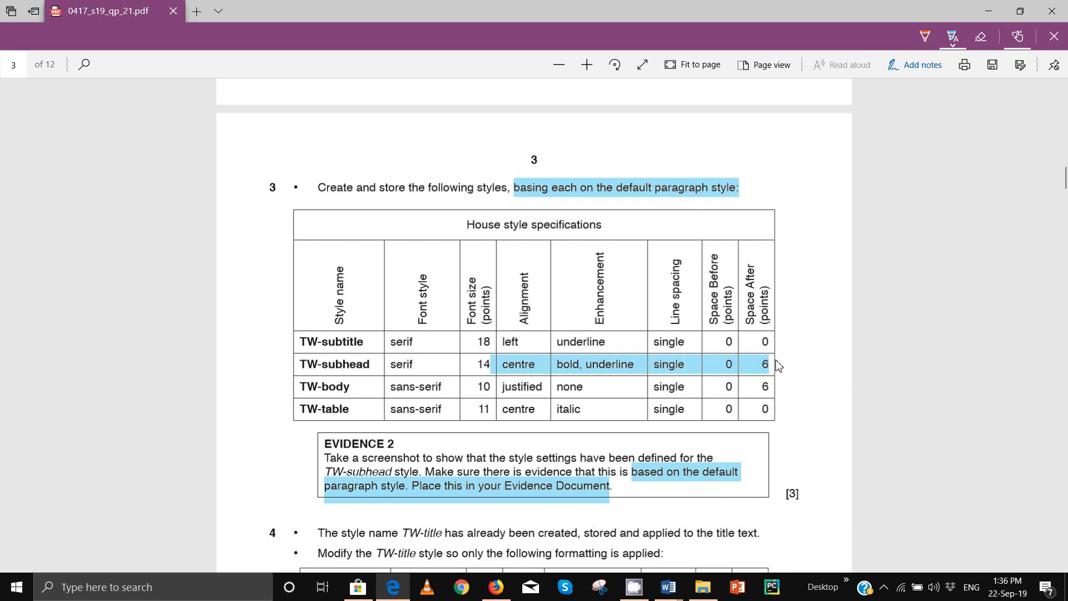
mouse_move(668, 587)
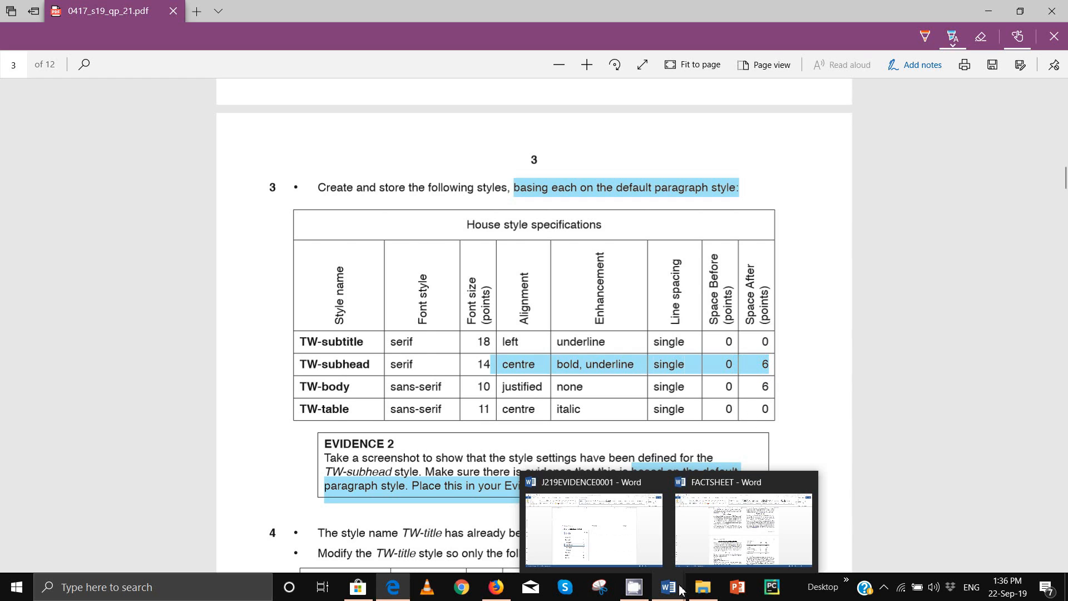
click(743, 523)
right_click(556, 70)
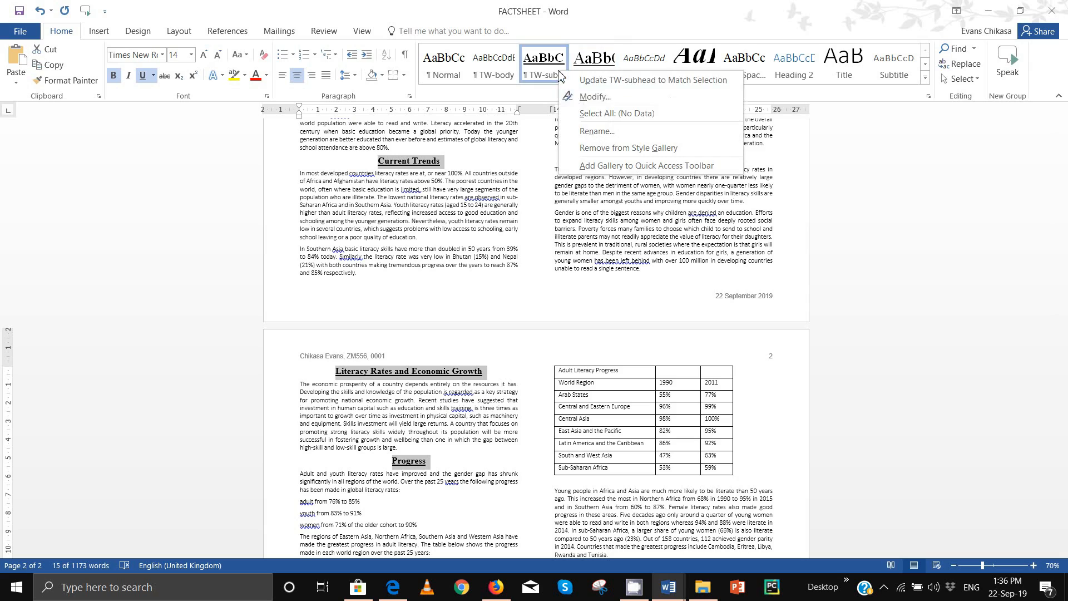
click(589, 95)
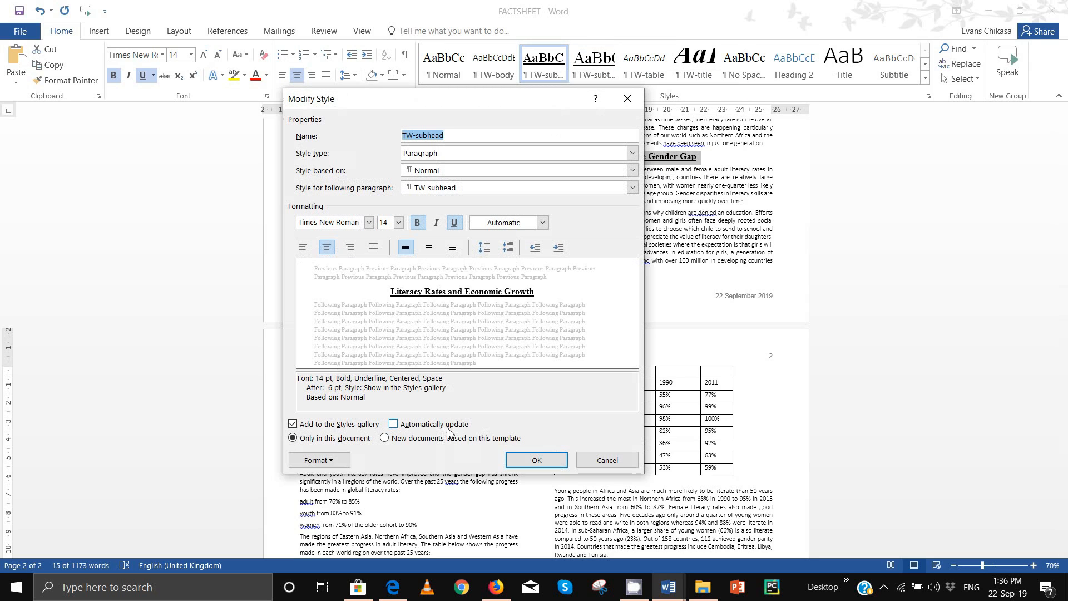
click(324, 460)
click(333, 340)
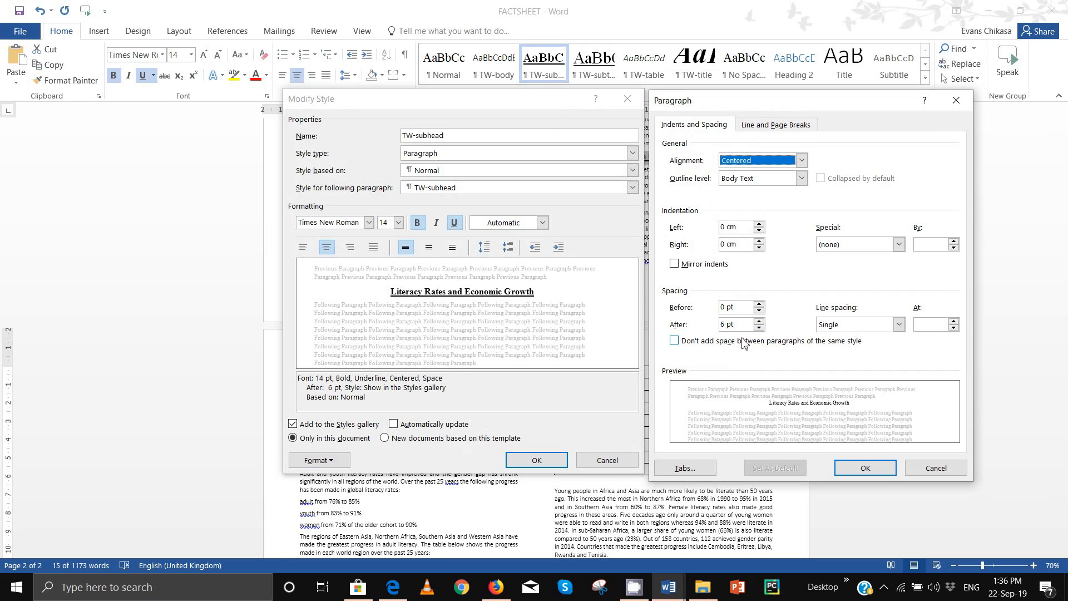
click(865, 468)
click(535, 462)
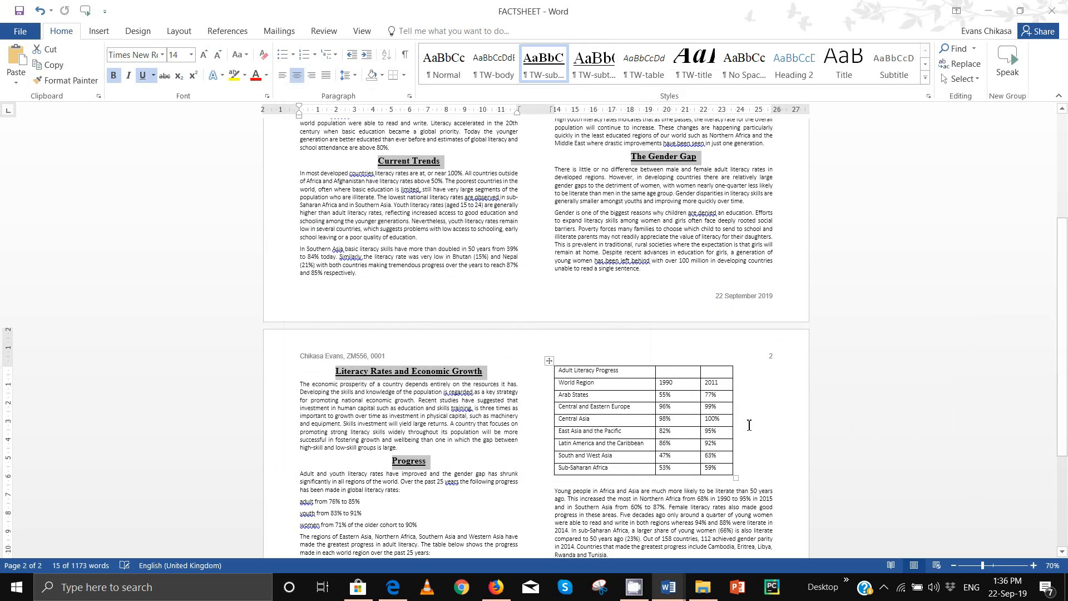
Step: Highlight the image name J219GENDER.jpg in question 11, then return to the FACTSHEET report
click(400, 529)
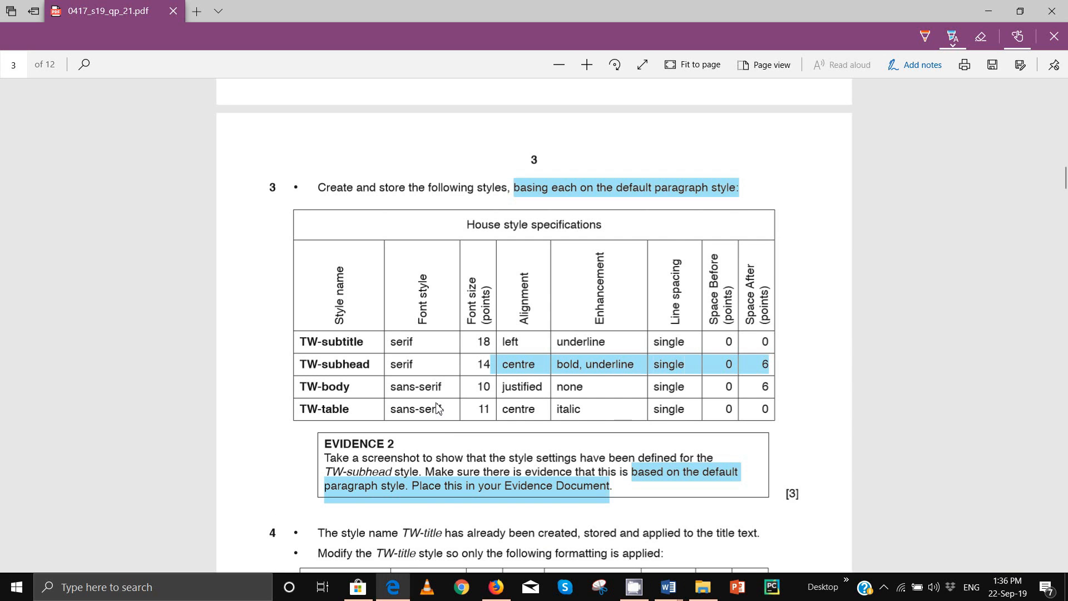
scroll(439, 409, down, 6)
scroll(439, 409, down, 8)
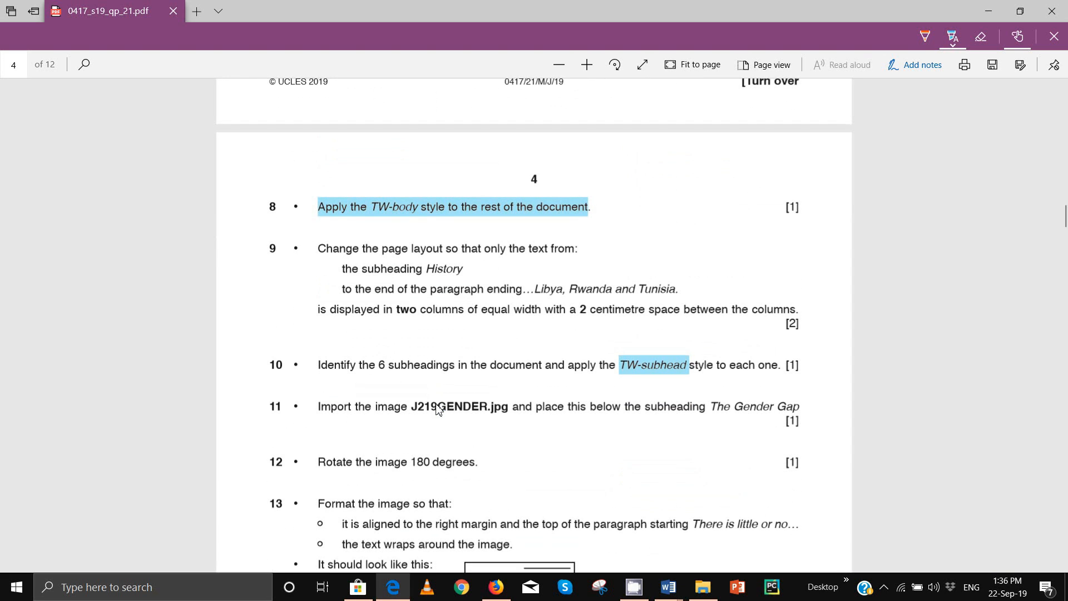
scroll(439, 409, down, 3)
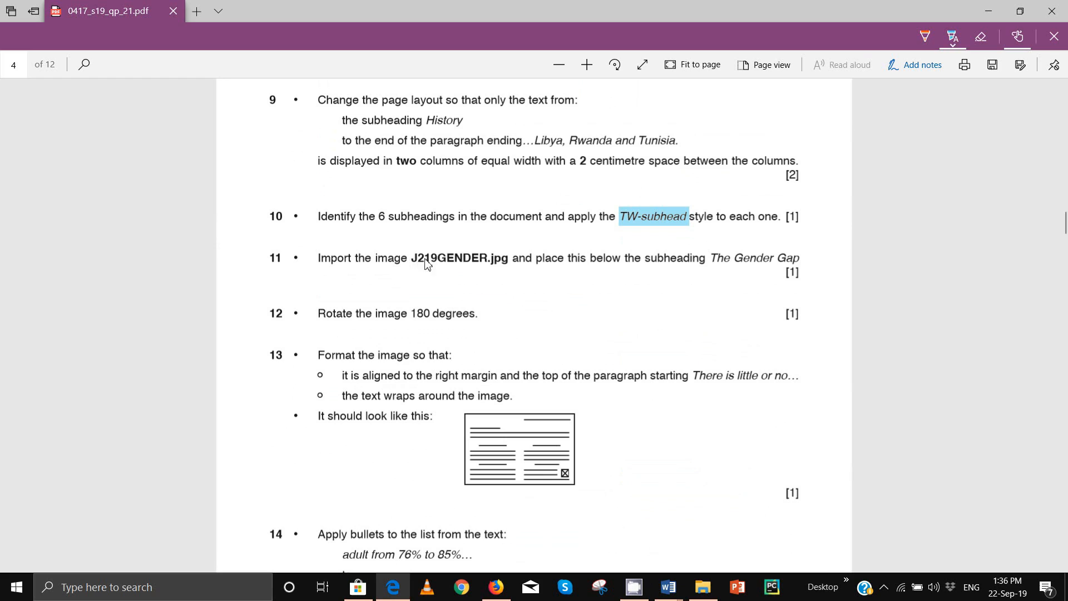
double_click(426, 264)
drag(491, 271, 504, 271)
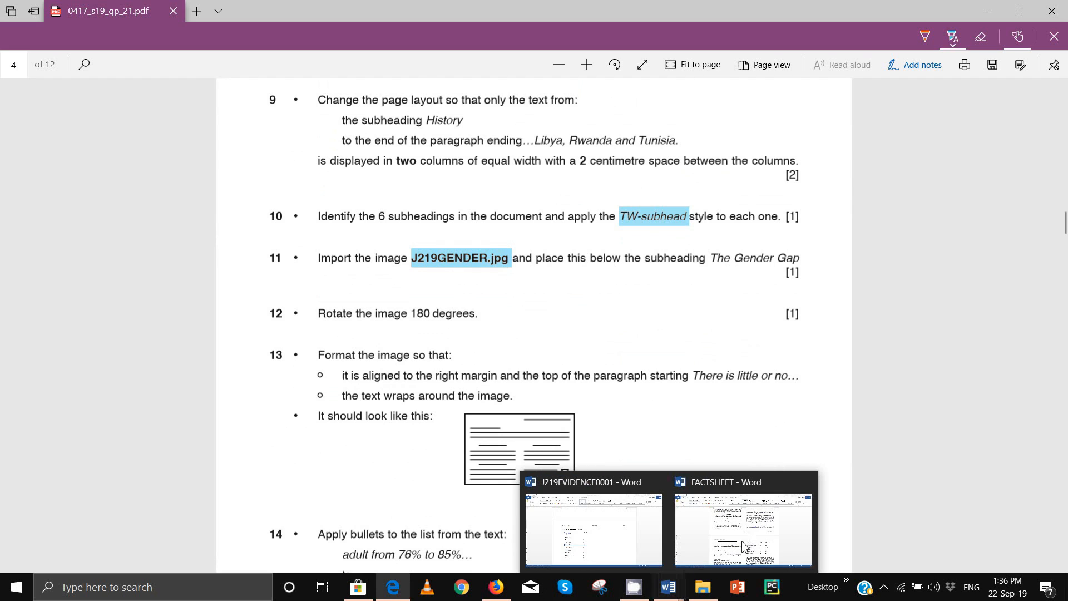
click(711, 495)
scroll(571, 380, up, 3)
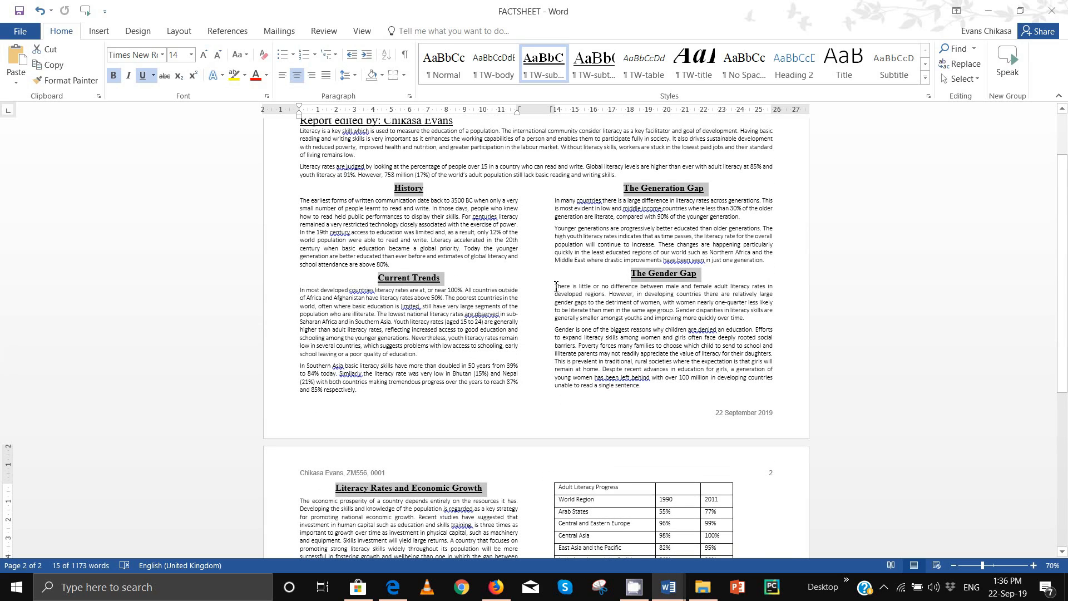
Step: Place the cursor at the start of the paragraph under The Gender Gap, ready to insert content
click(556, 286)
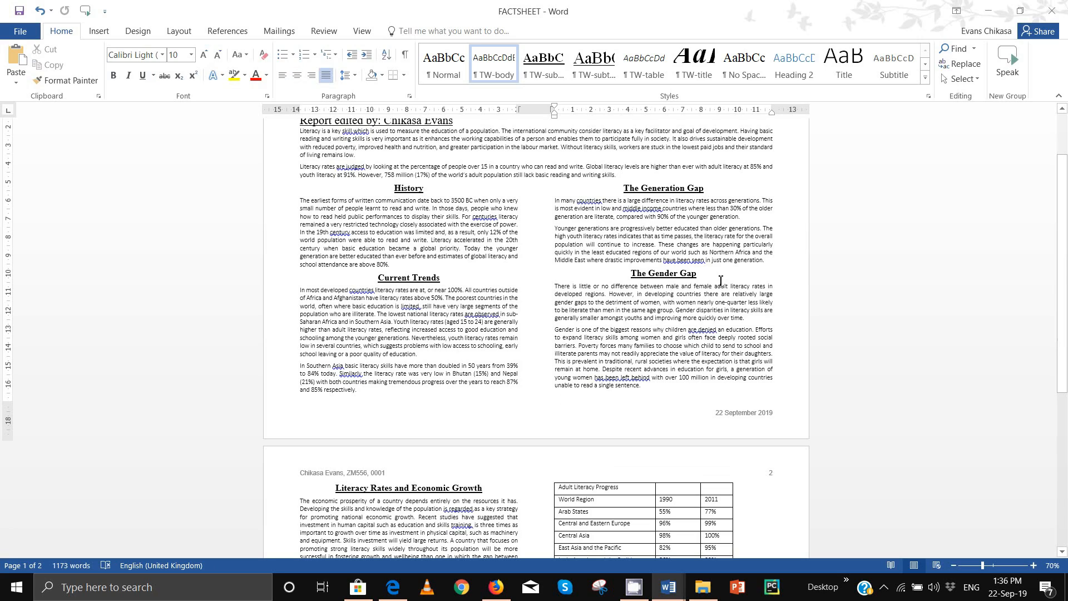
click(719, 274)
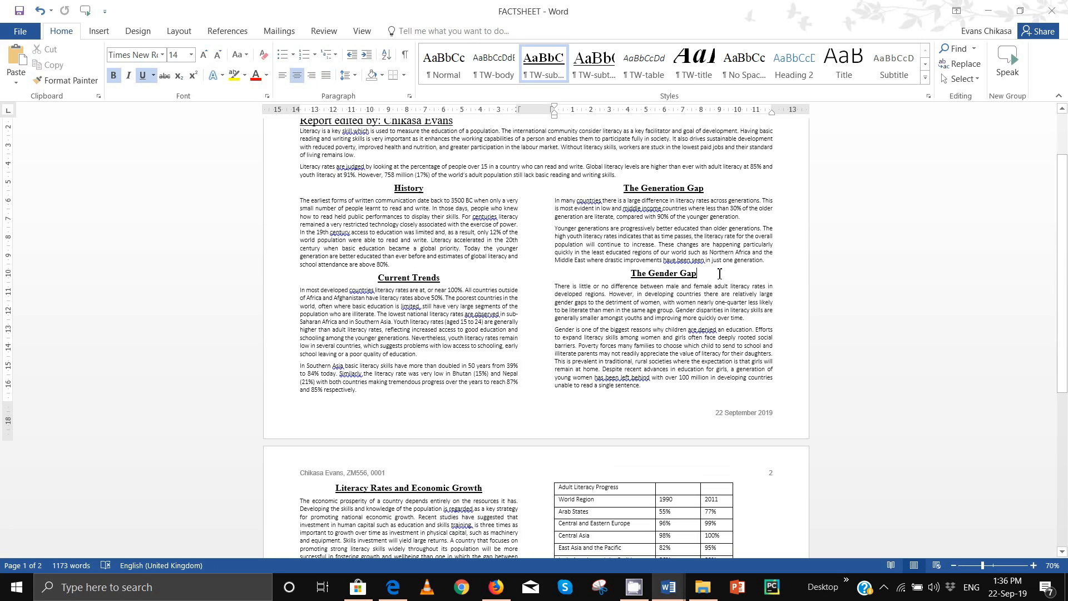
key(Return)
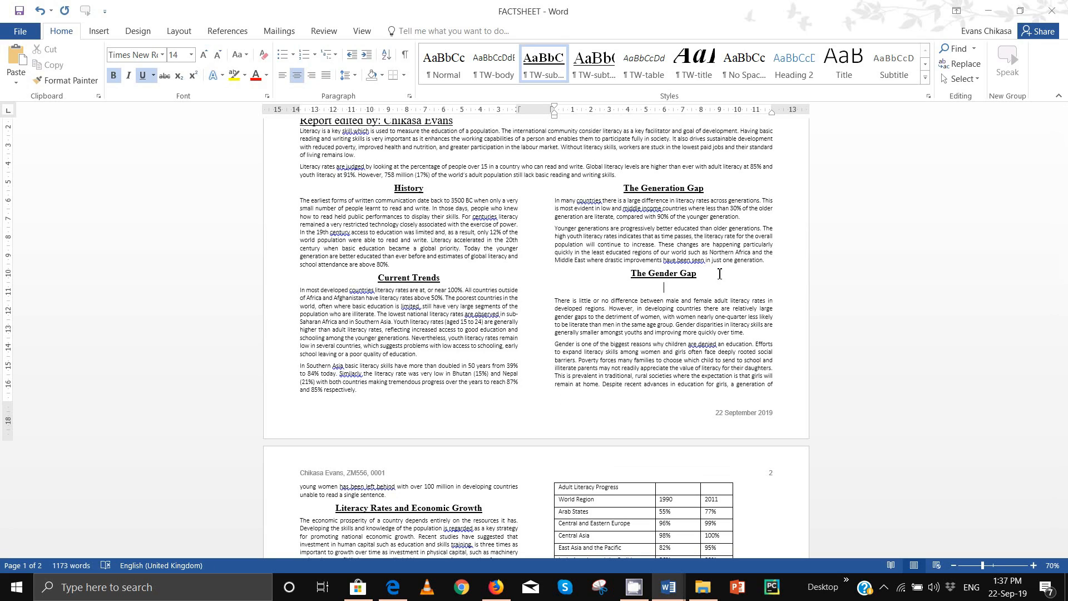
key(ctrl+z)
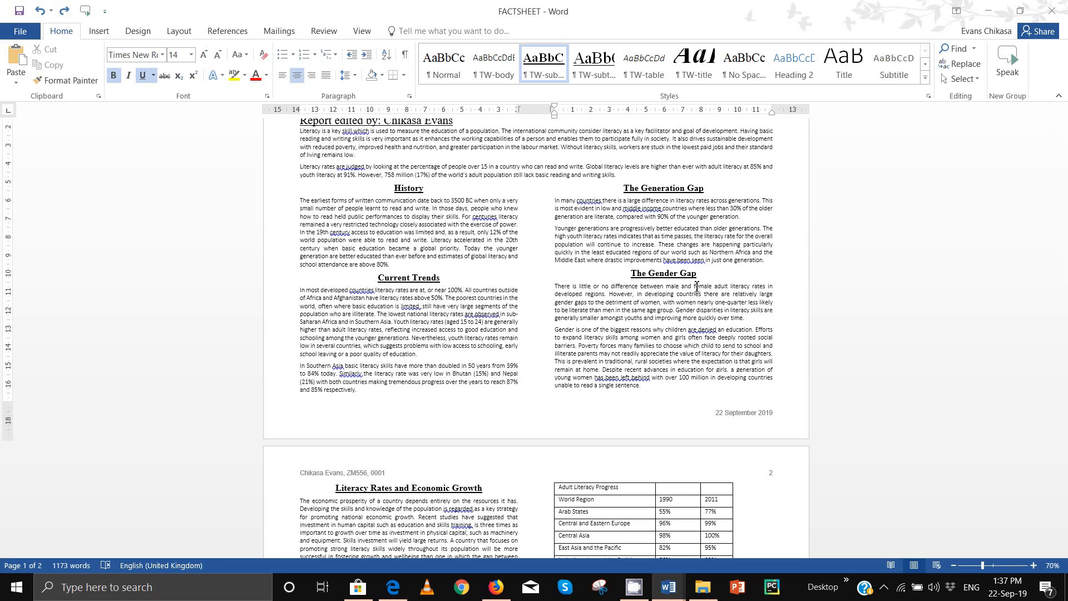
click(558, 288)
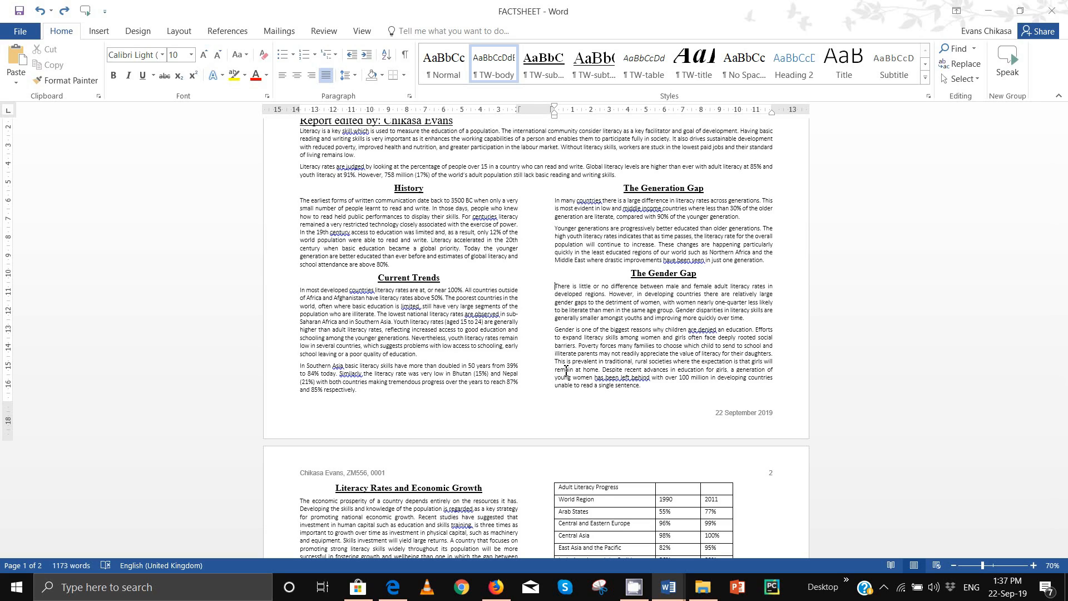
click(392, 587)
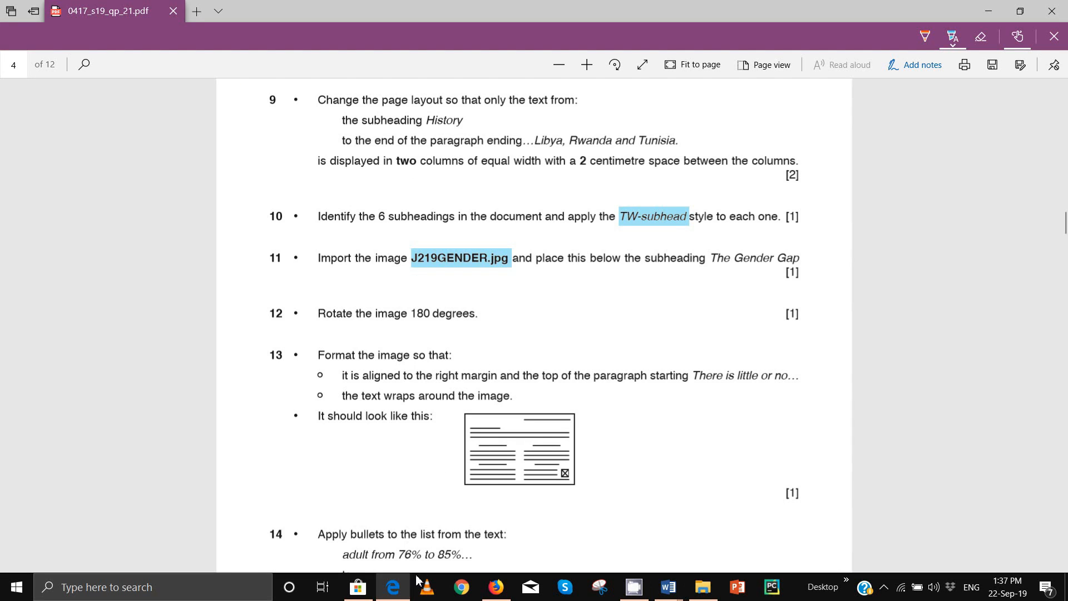
click(399, 585)
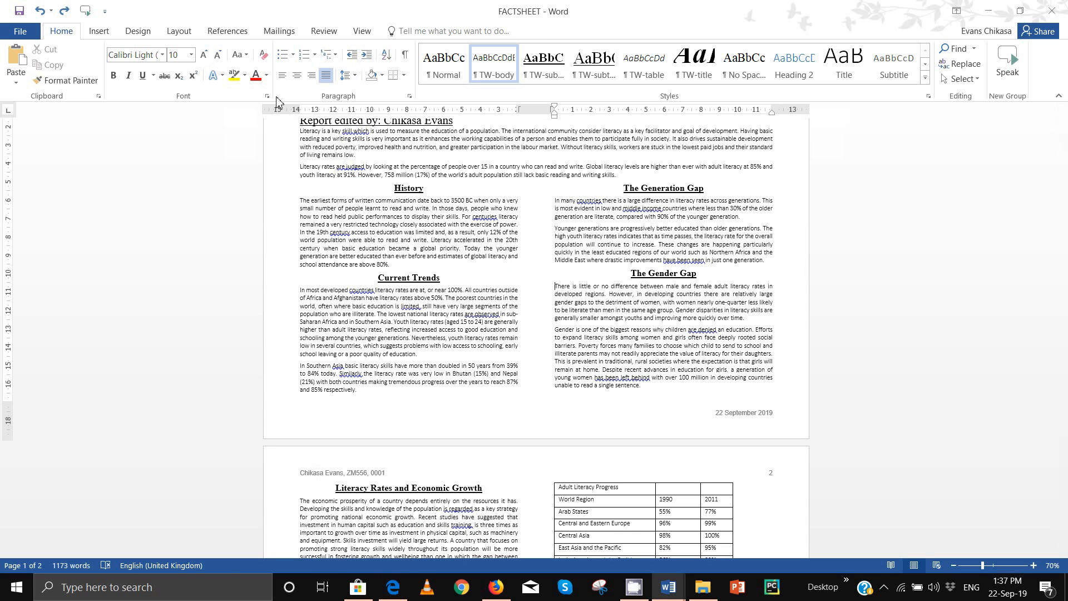
click(112, 33)
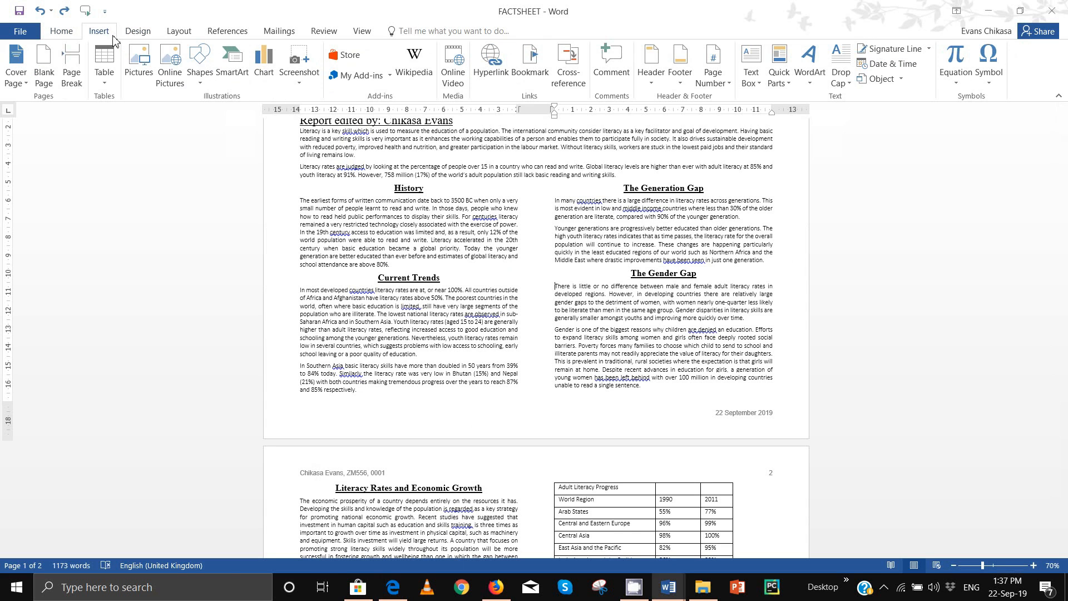
Step: Insert the J219GENDER picture from the 0417_s19_sf_21 folder at the start of that paragraph
click(140, 62)
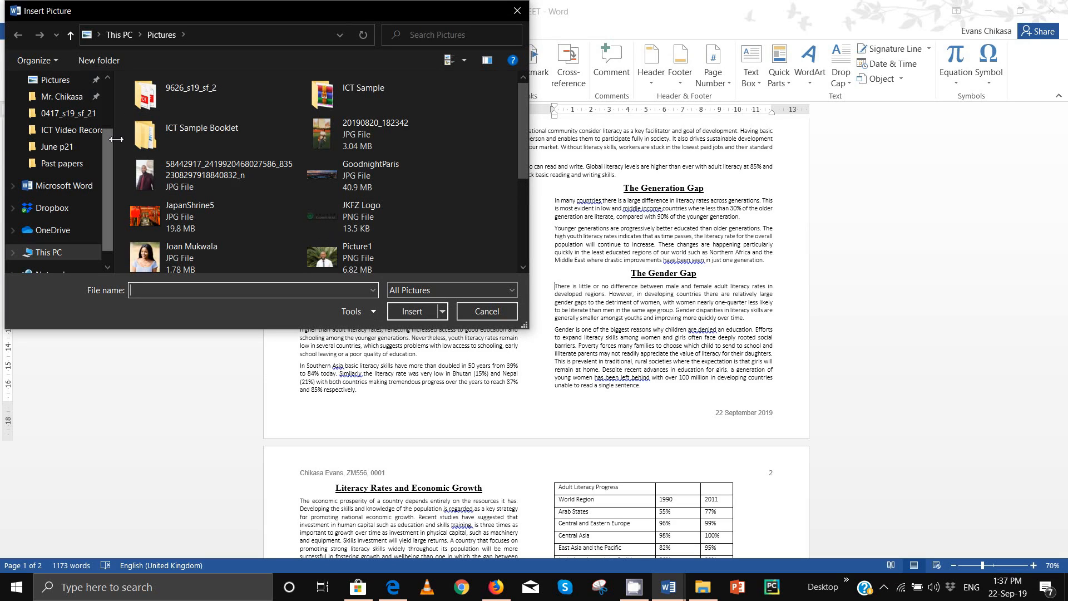
double_click(185, 103)
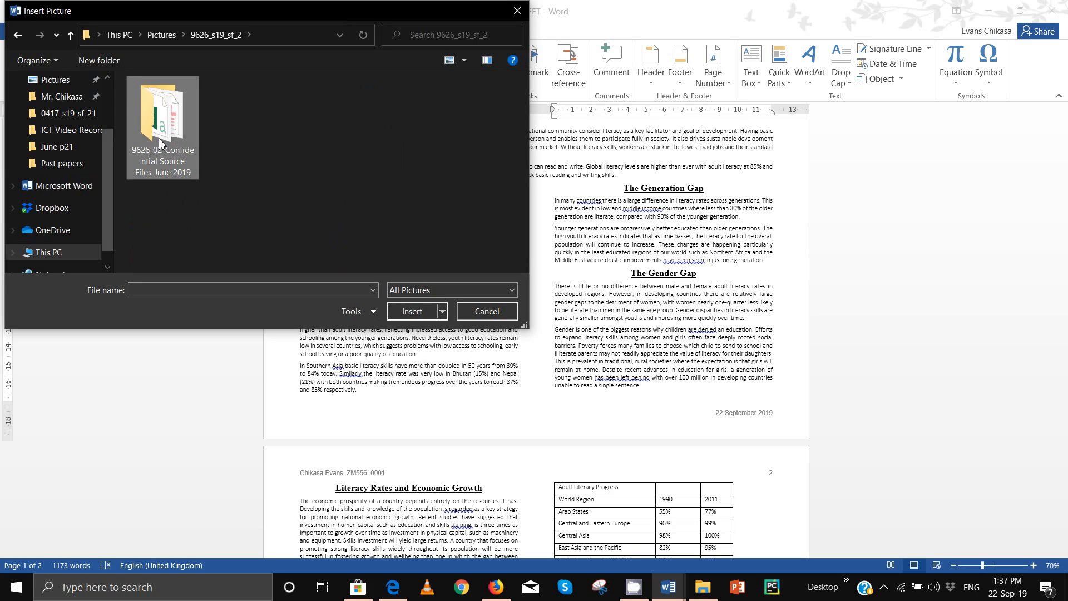
double_click(159, 140)
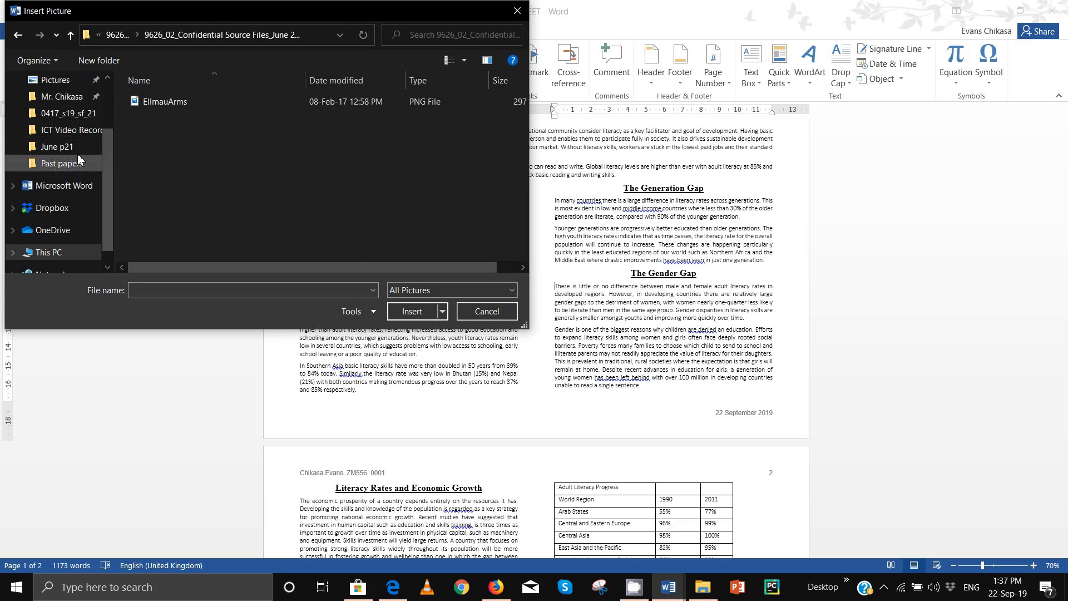
click(90, 118)
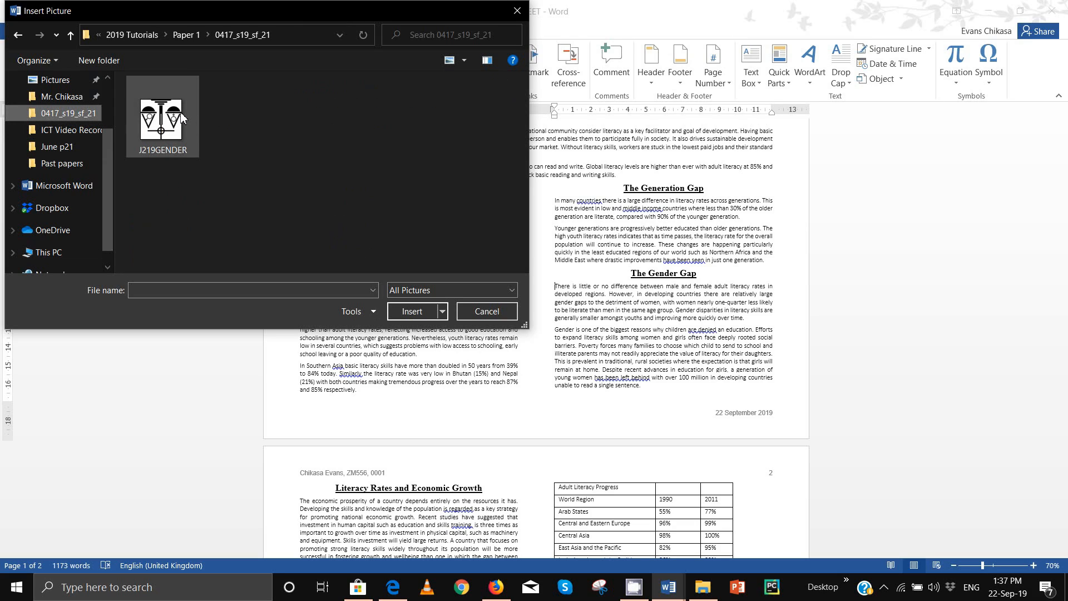
click(158, 119)
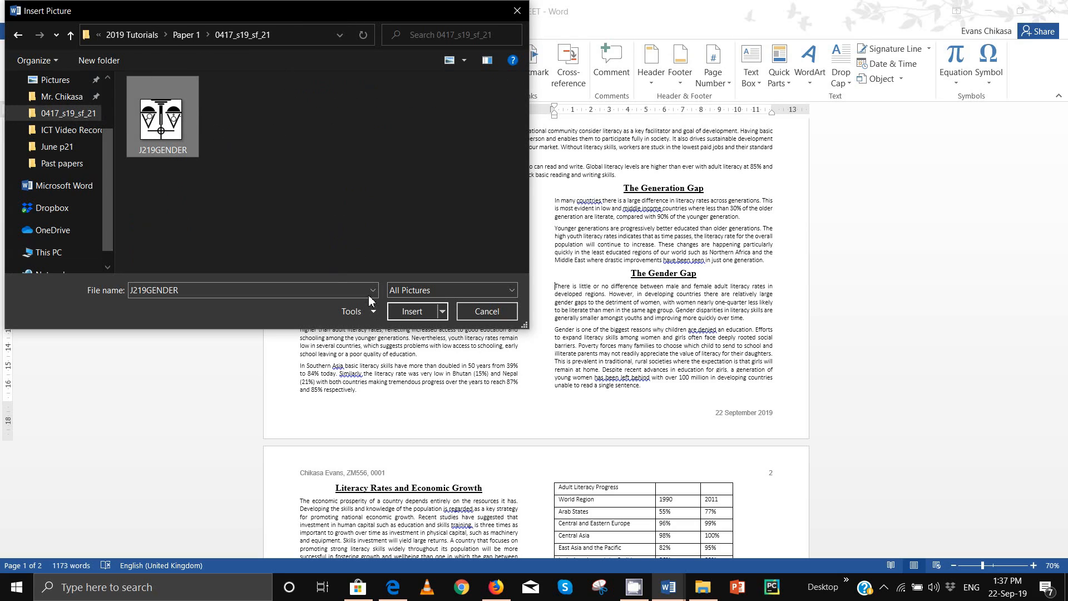
click(412, 311)
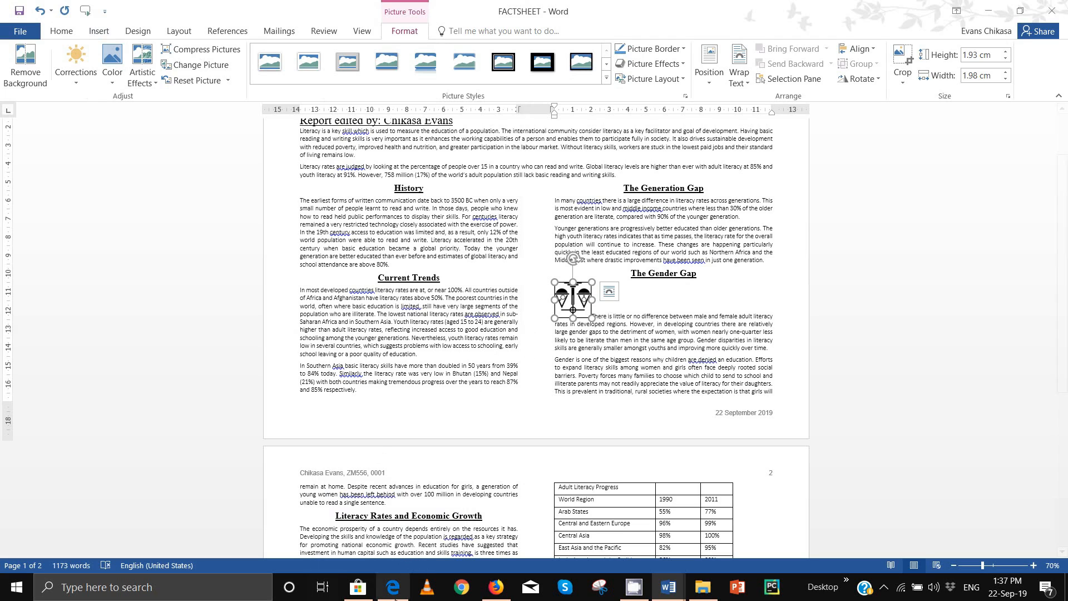
Step: Rotate the J219GENDER scales picture 180 degrees using More Rotation Options
click(387, 535)
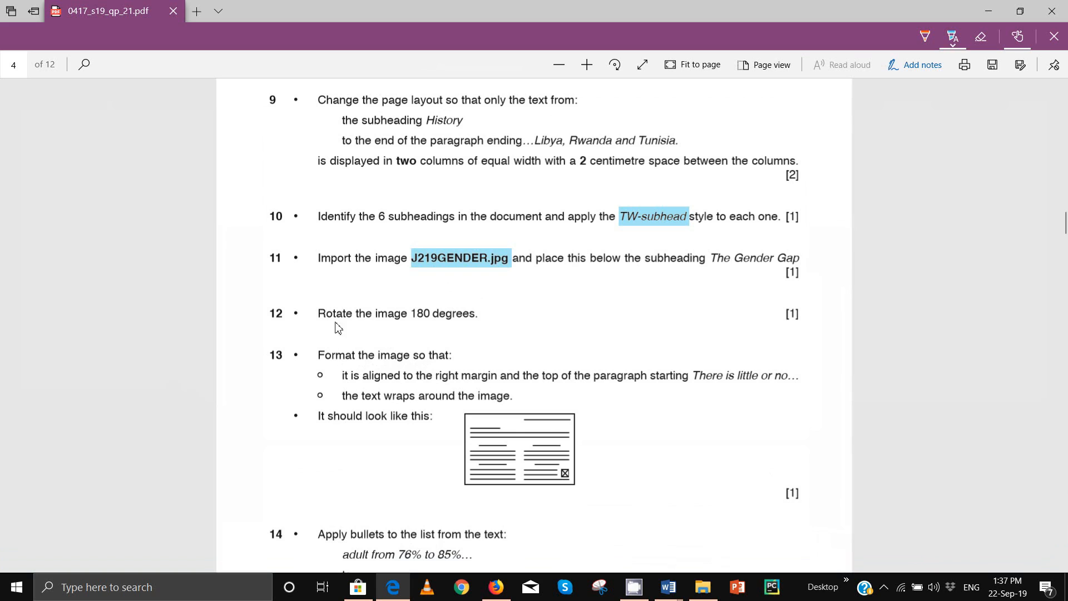
mouse_move(668, 587)
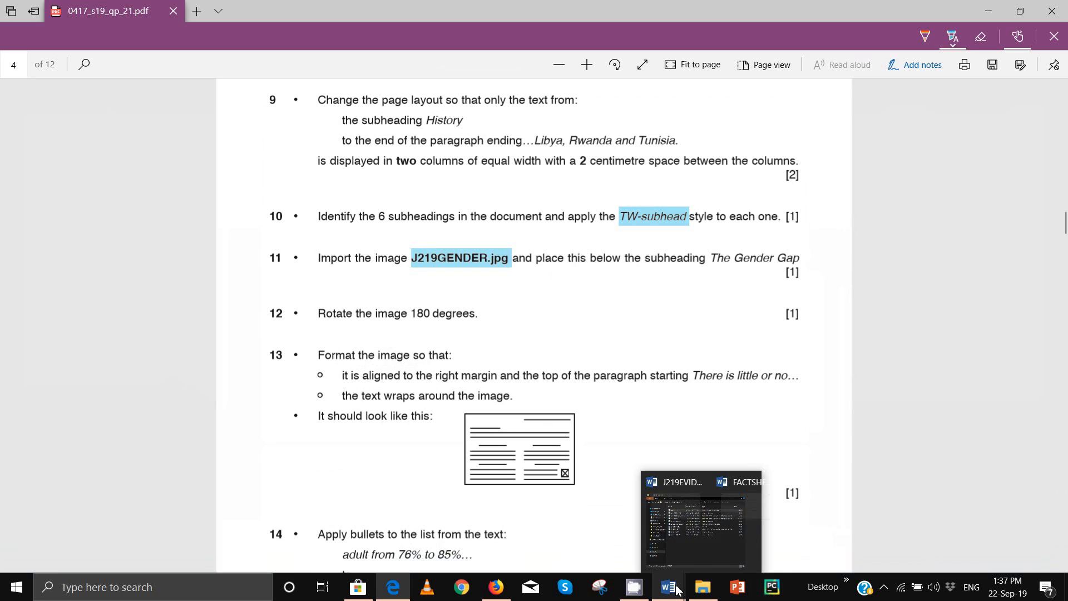
click(736, 535)
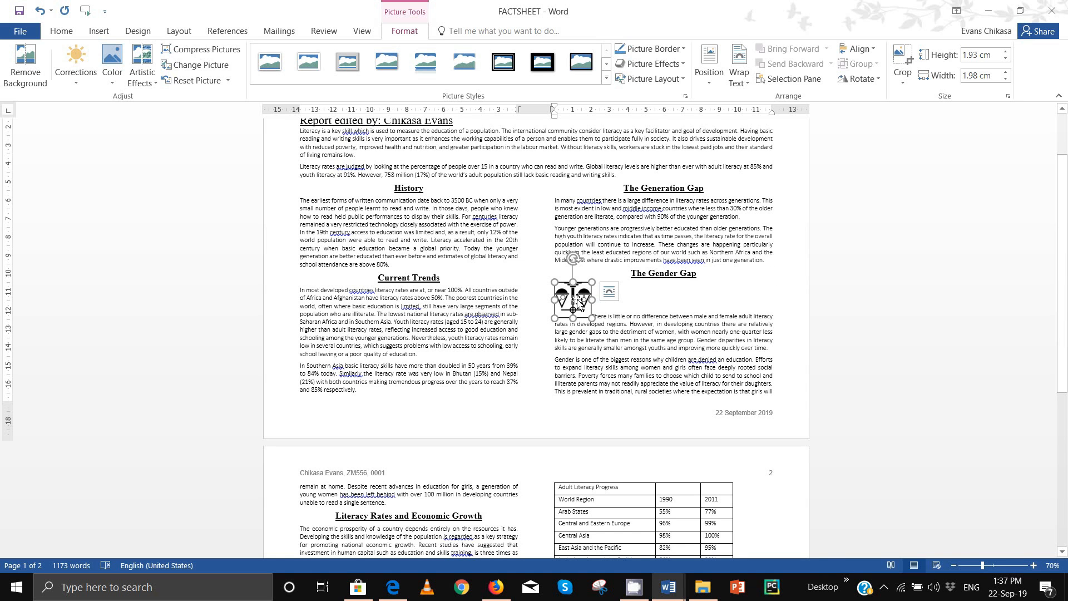
click(861, 79)
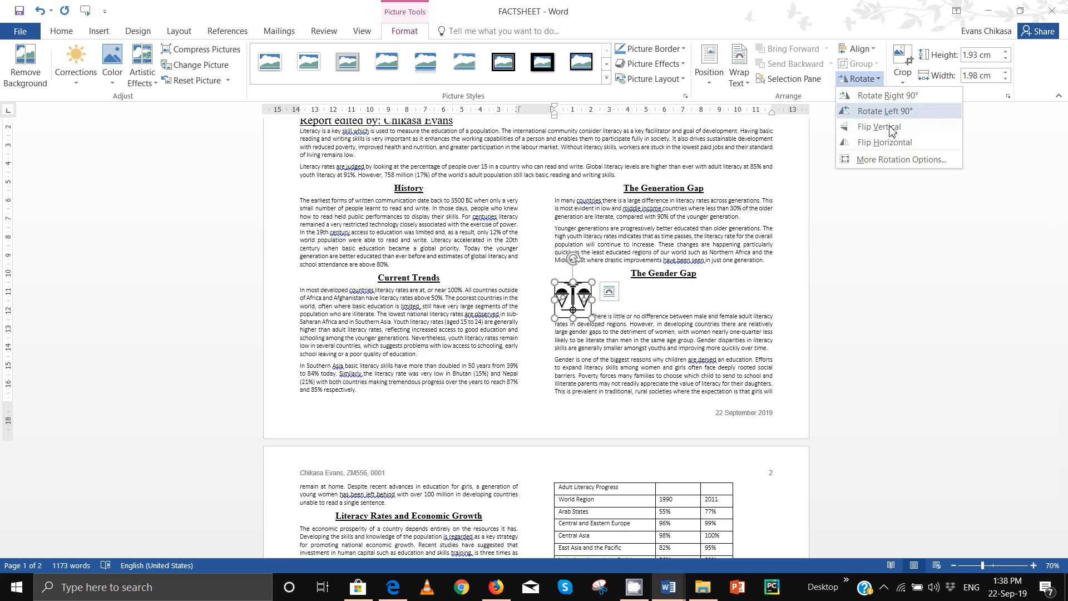
click(888, 161)
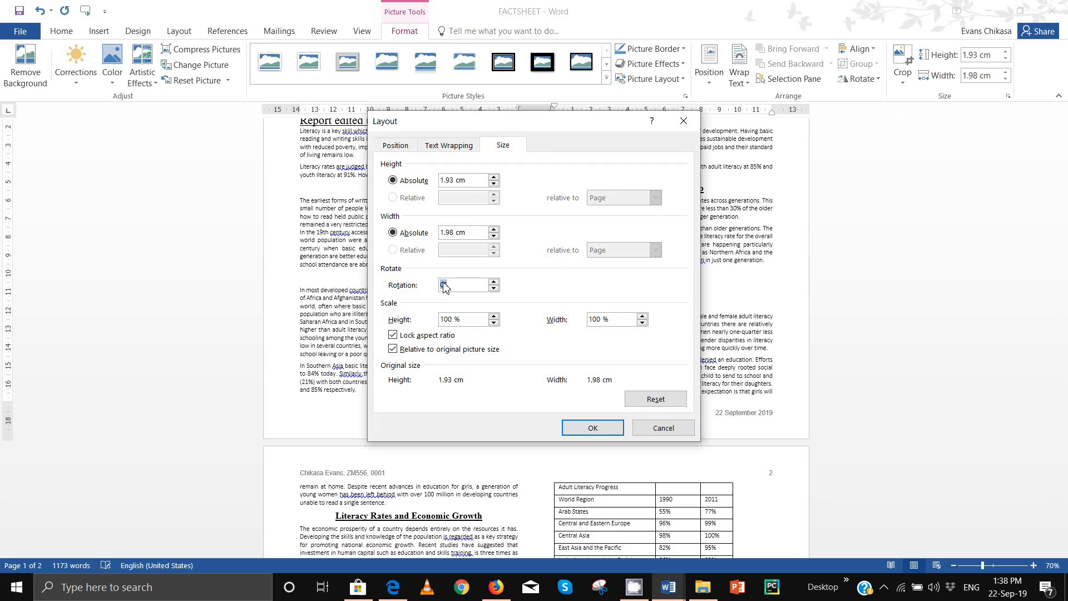
click(590, 426)
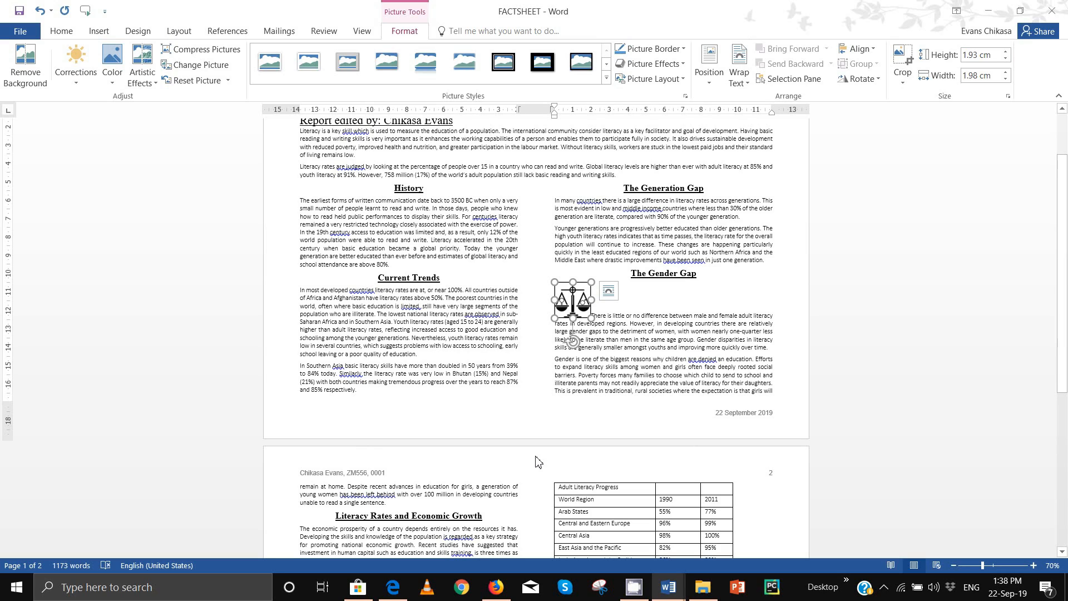
click(860, 79)
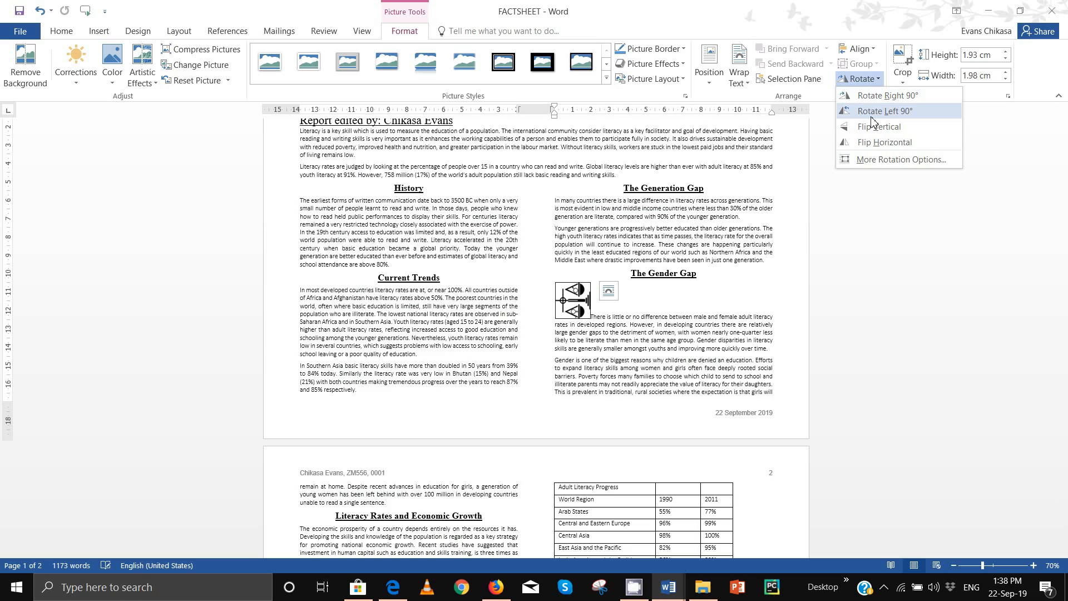
click(869, 116)
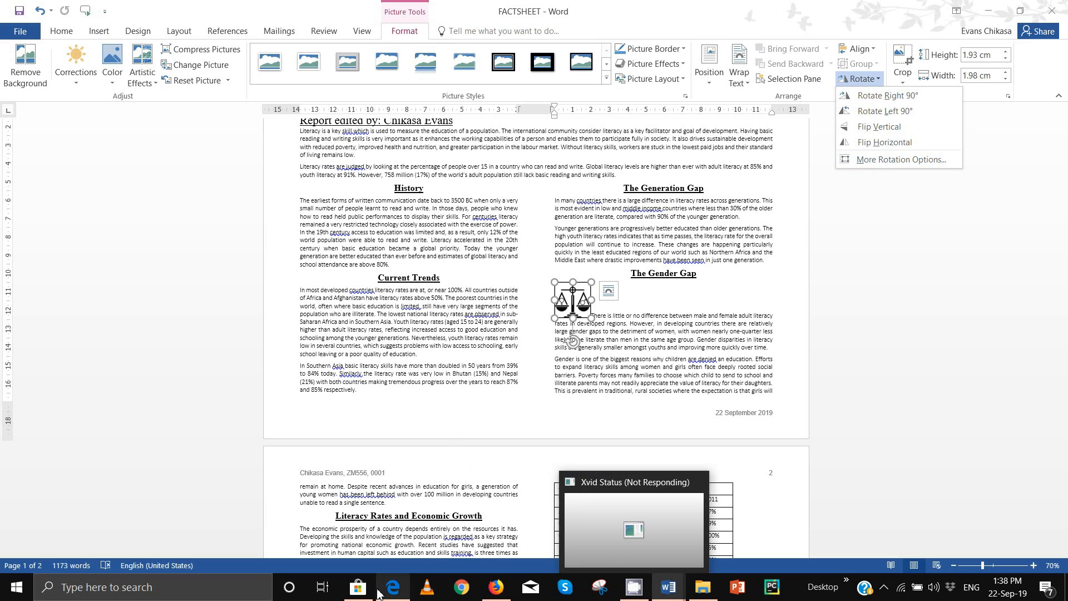
click(408, 534)
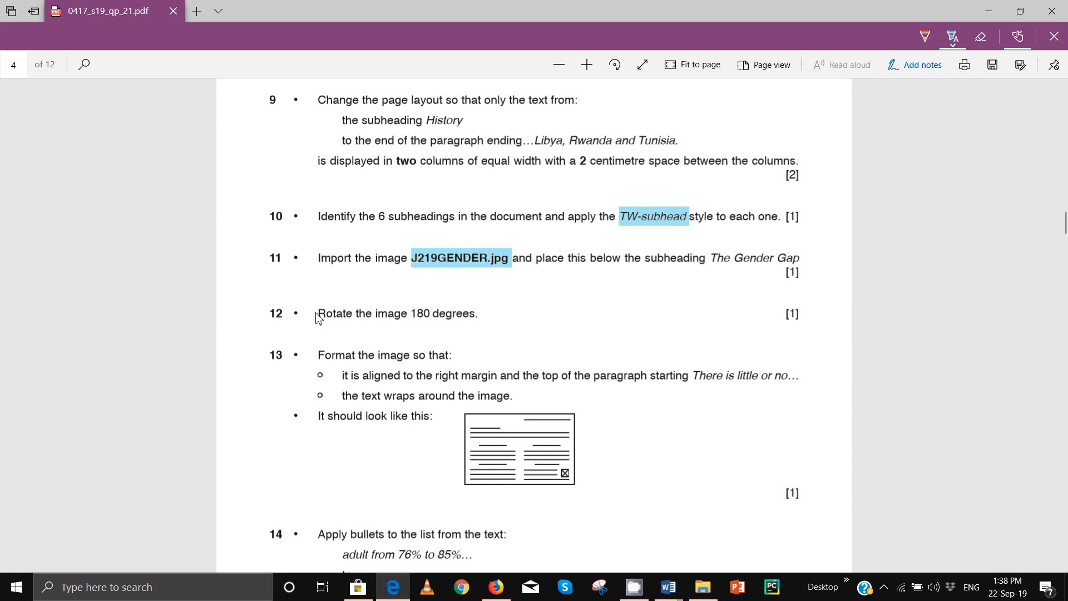
Step: Highlight task 12's rotate-180-degrees instruction in the PDF, then return to FACTSHEET
drag(319, 316, 474, 315)
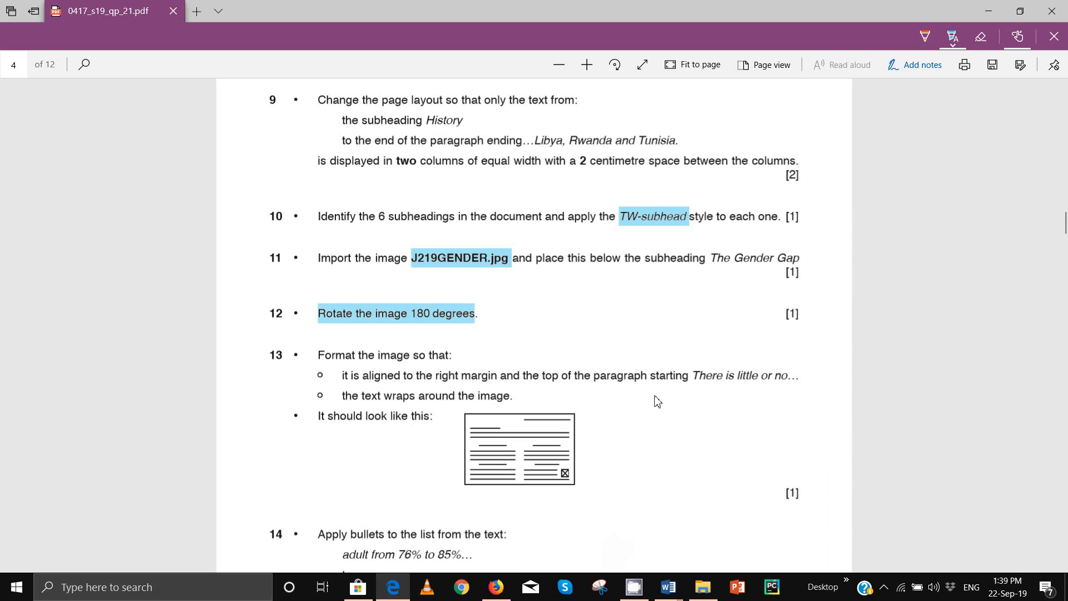
mouse_move(677, 595)
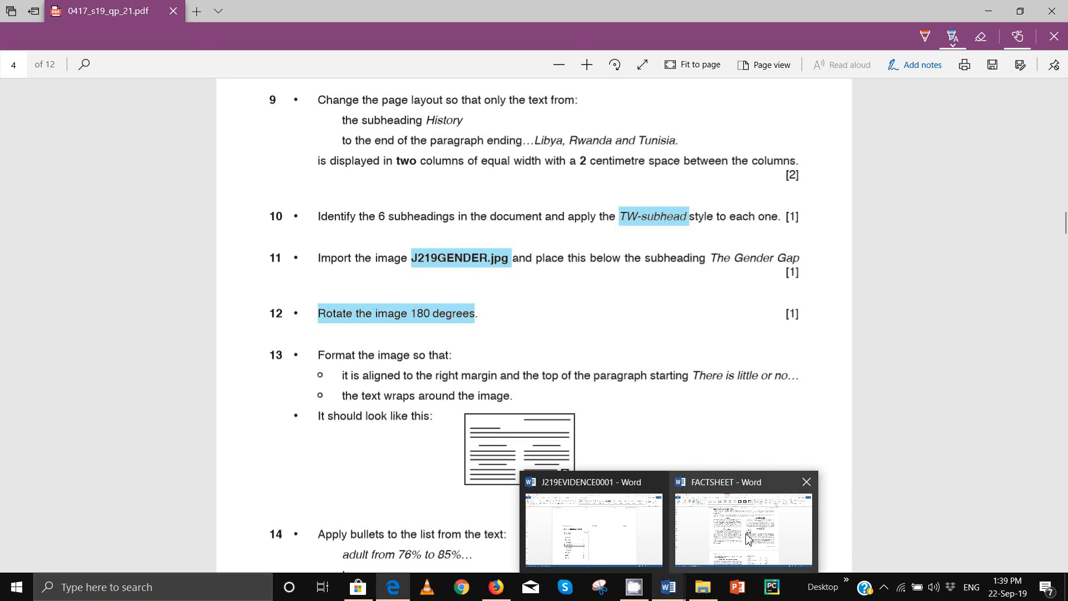
click(762, 517)
Step: Set Square text wrapping on the scales picture and check the text flows around it
click(637, 334)
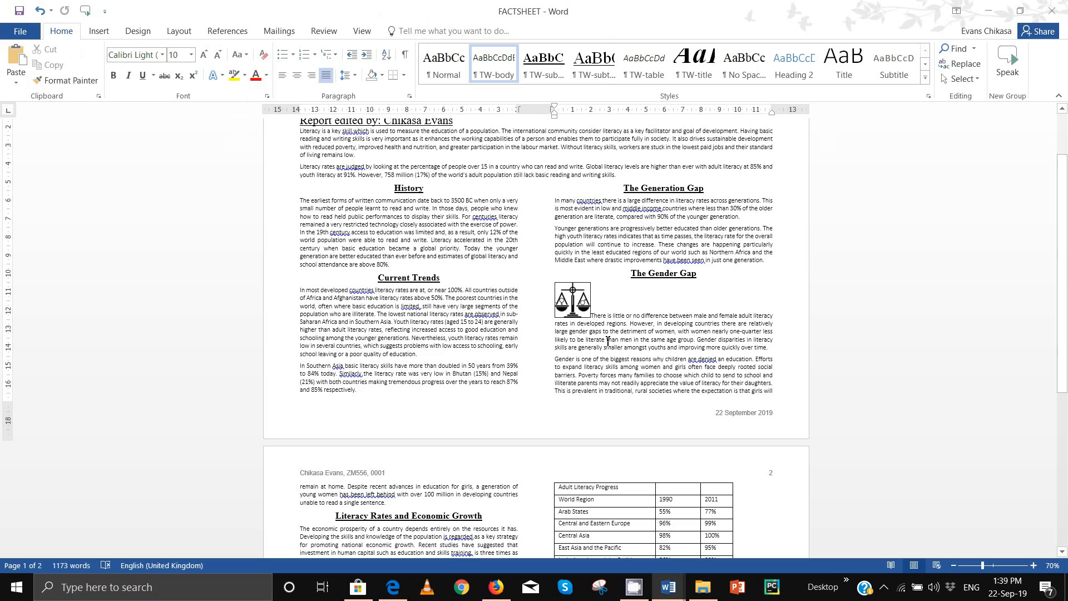
right_click(563, 288)
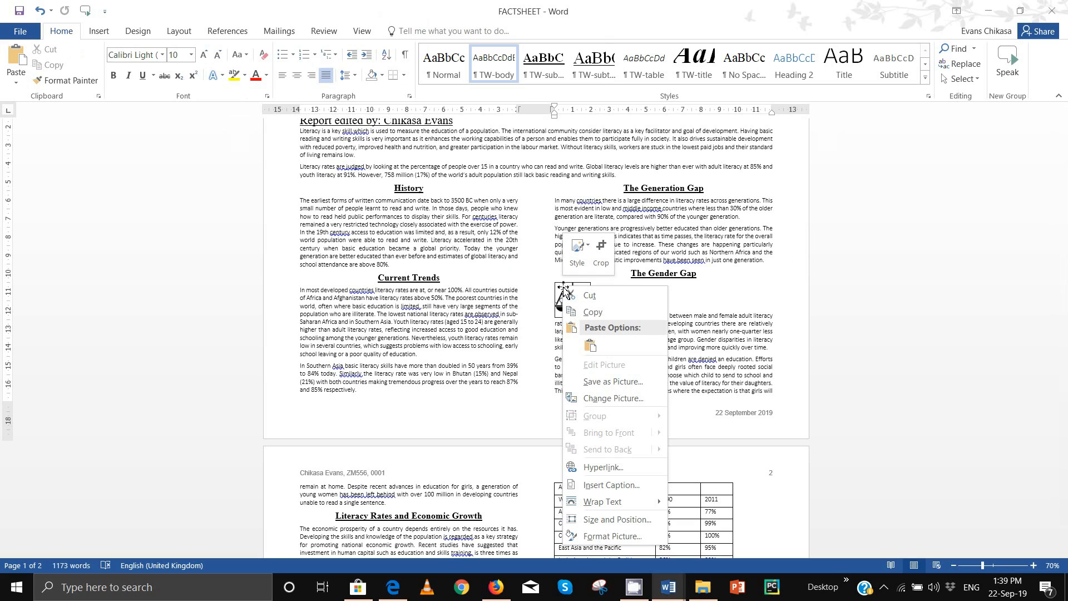
click(568, 297)
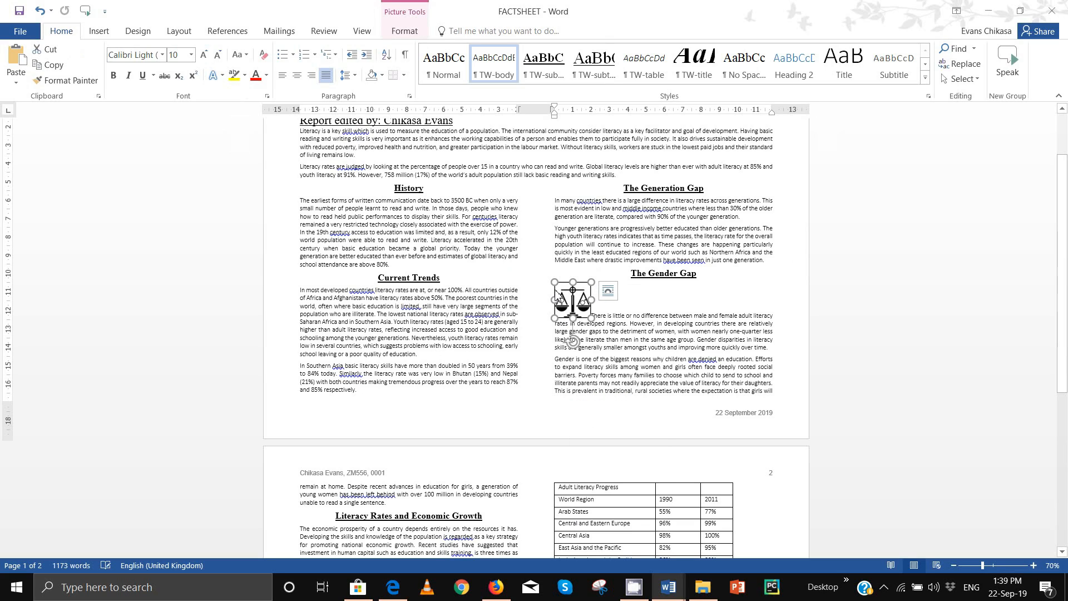
right_click(570, 302)
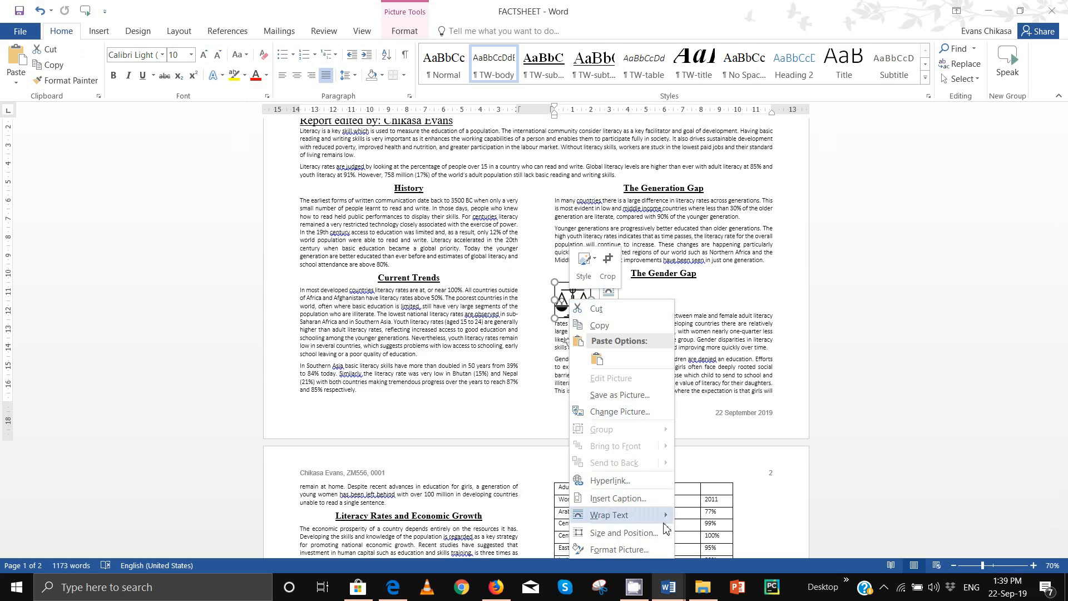
mouse_move(665, 525)
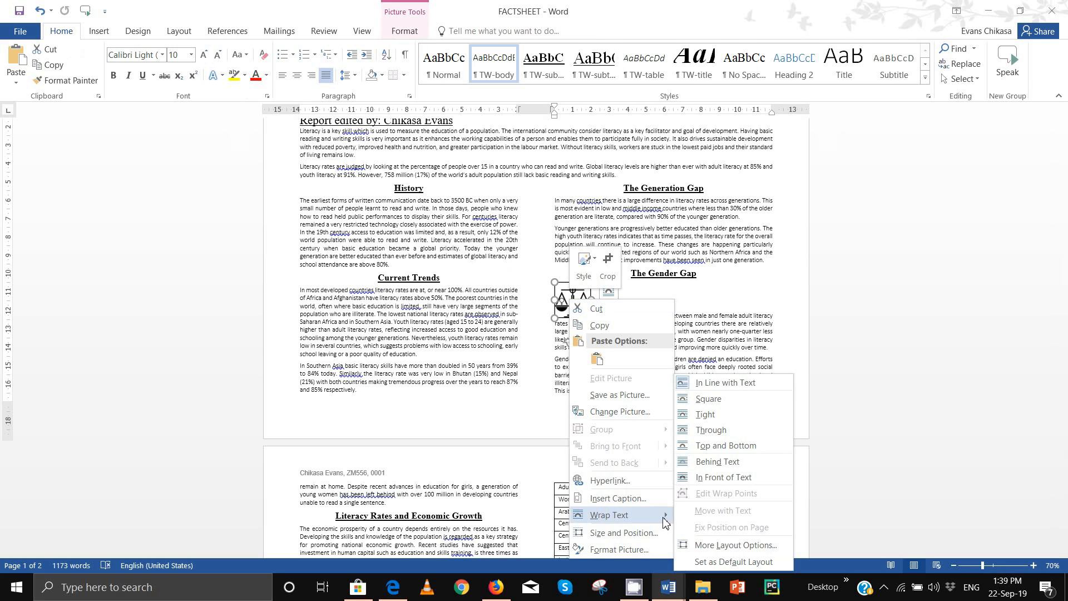
click(704, 399)
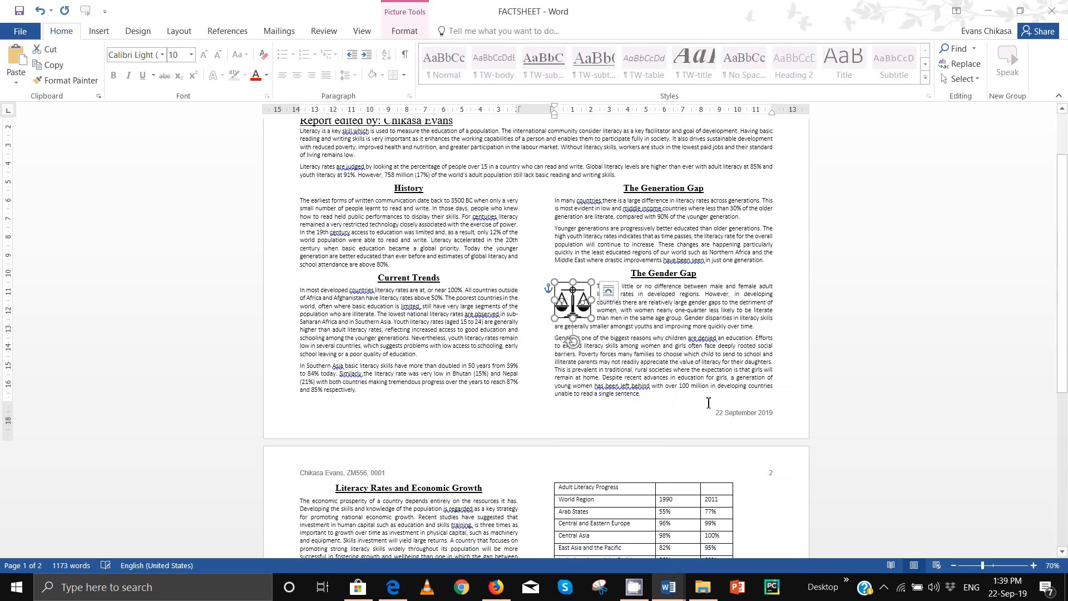
click(641, 326)
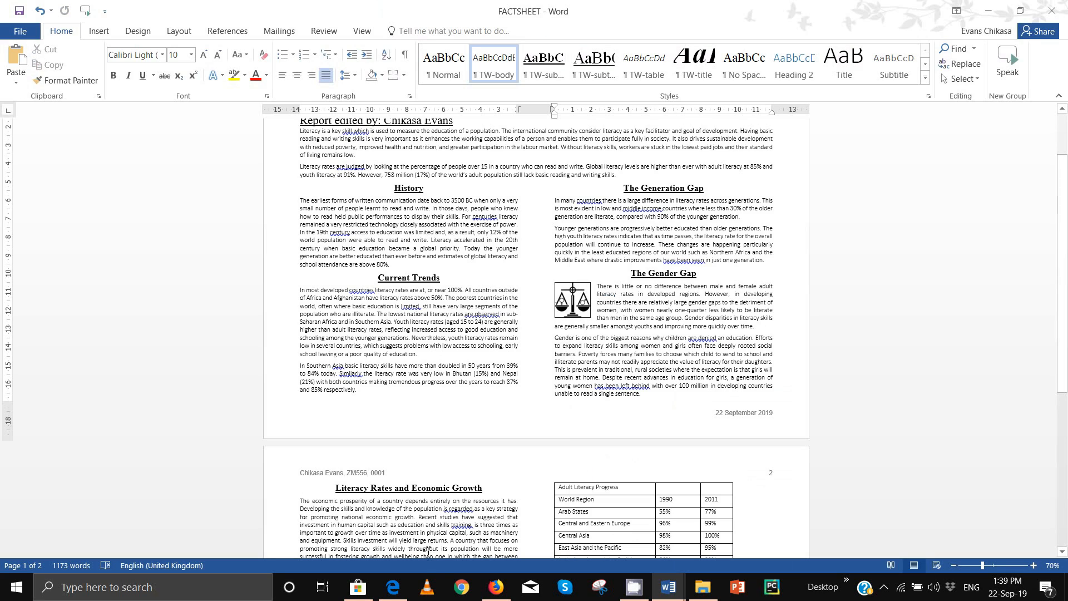
click(393, 587)
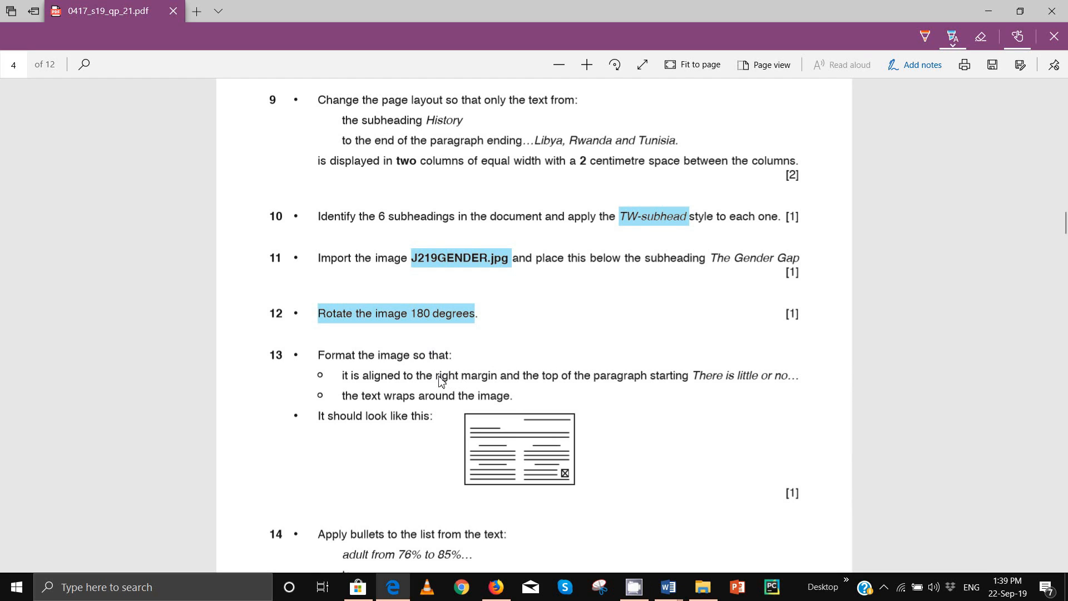
Step: Highlight 'right margin' in task 13 of the question paper, then return to FACTSHEET
drag(437, 376, 498, 378)
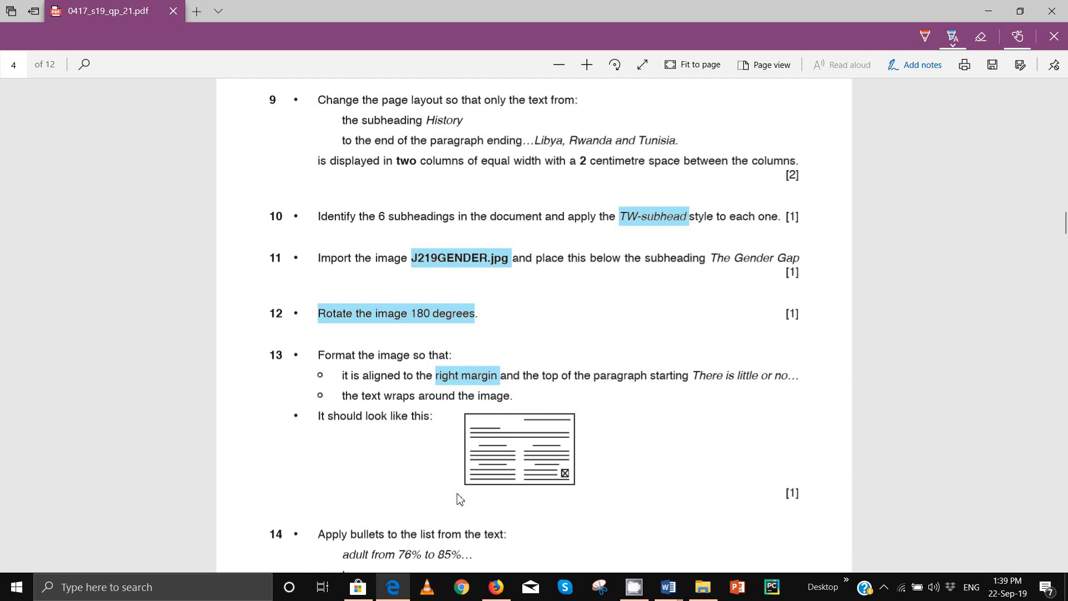
mouse_move(703, 588)
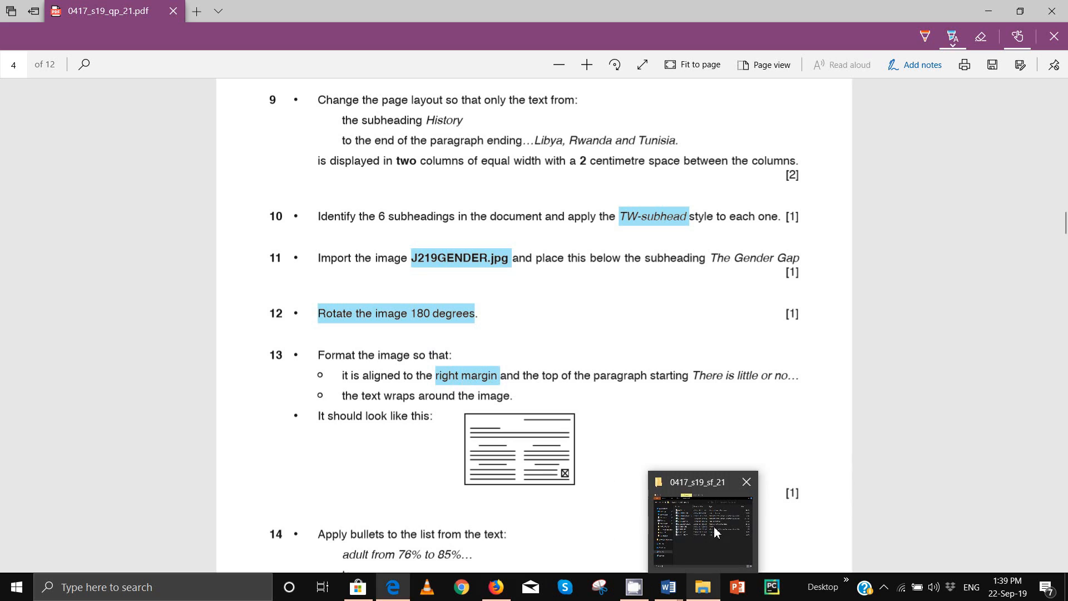
mouse_move(668, 587)
click(600, 528)
Step: Drag the scales picture to the right margin beside The Gender Gap paragraph
click(587, 304)
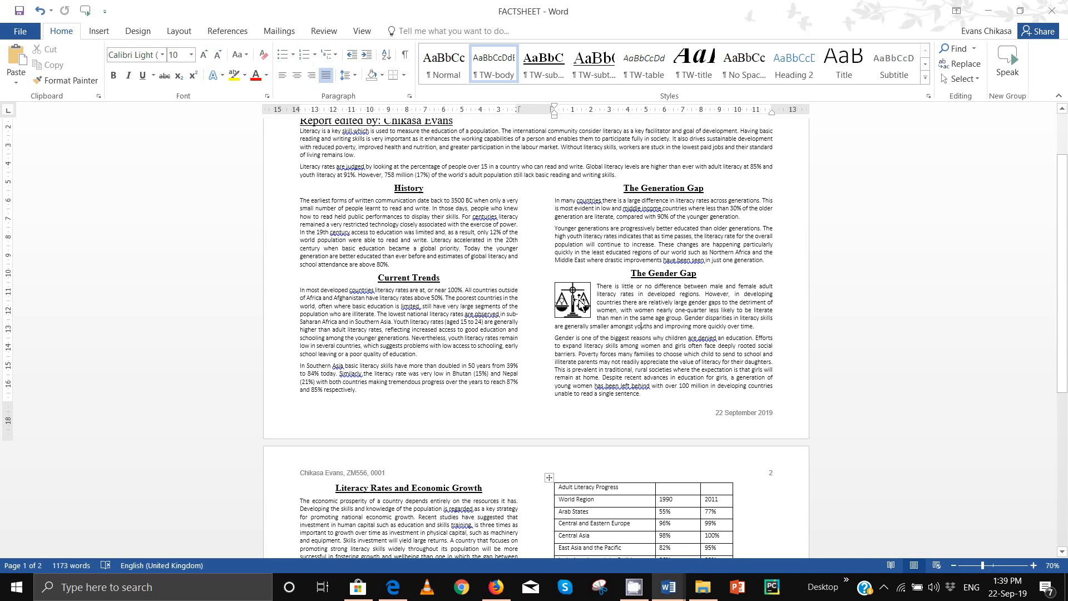
drag(587, 303, 765, 305)
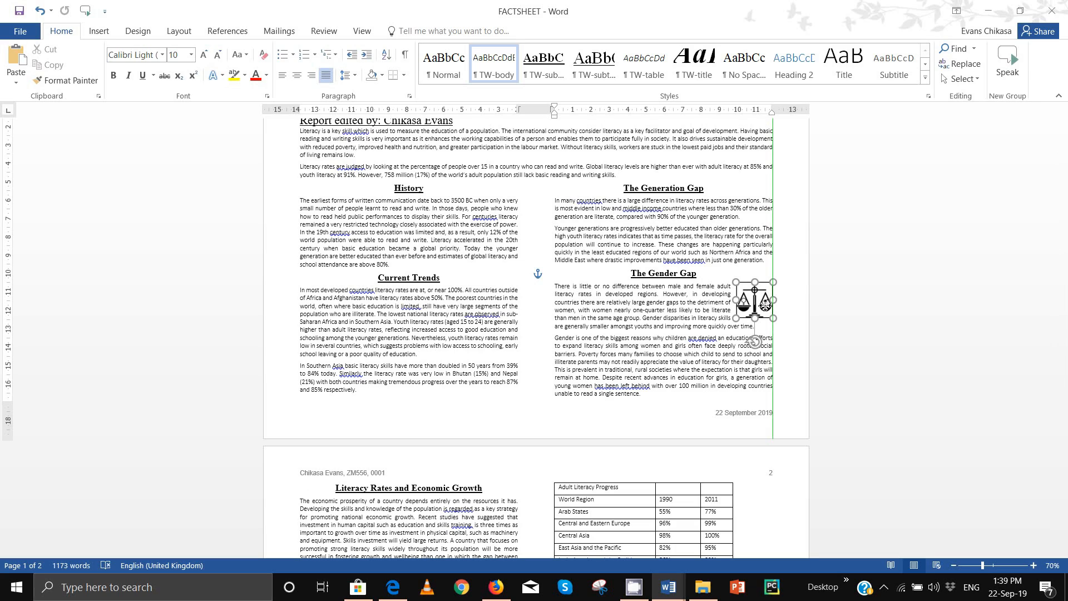
drag(765, 305, 728, 301)
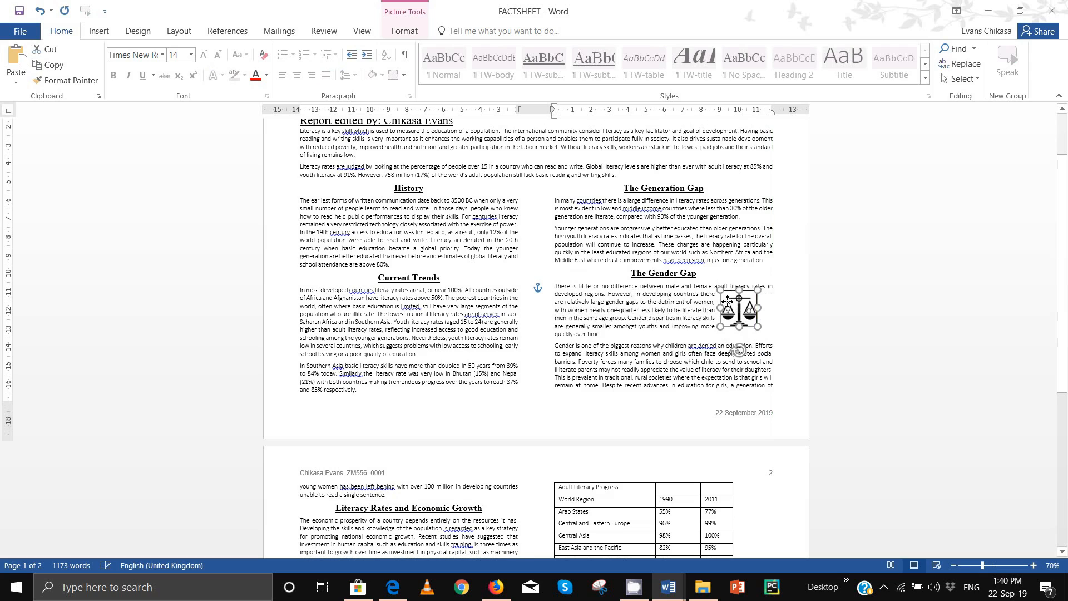
drag(562, 282, 639, 309)
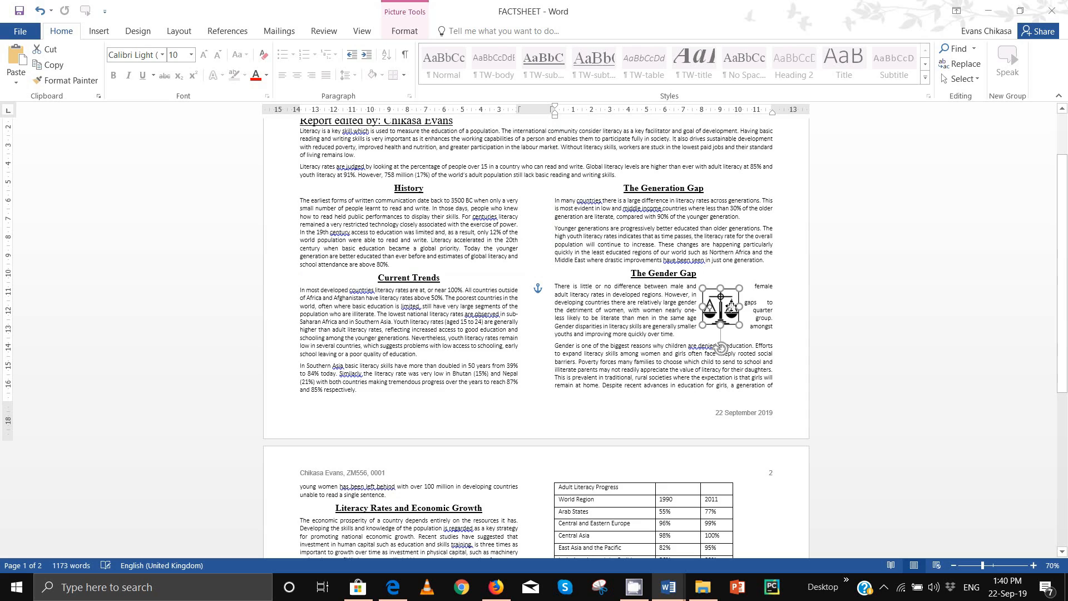
drag(731, 306, 756, 295)
Step: Nudge the 1.93 × 1.98 cm scales picture until it sits flush against the right margin
click(701, 353)
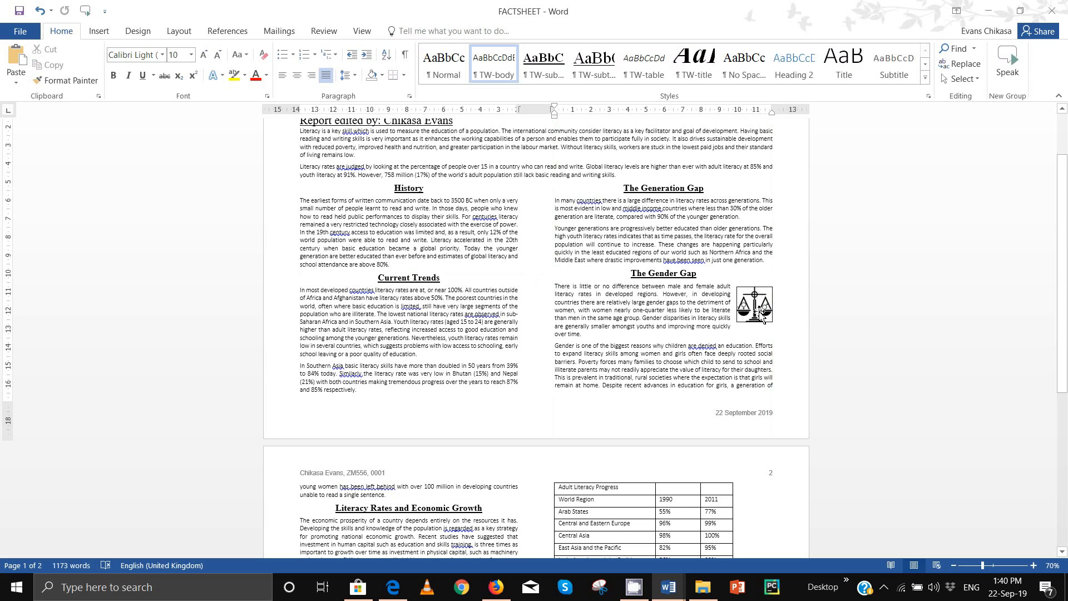
click(762, 315)
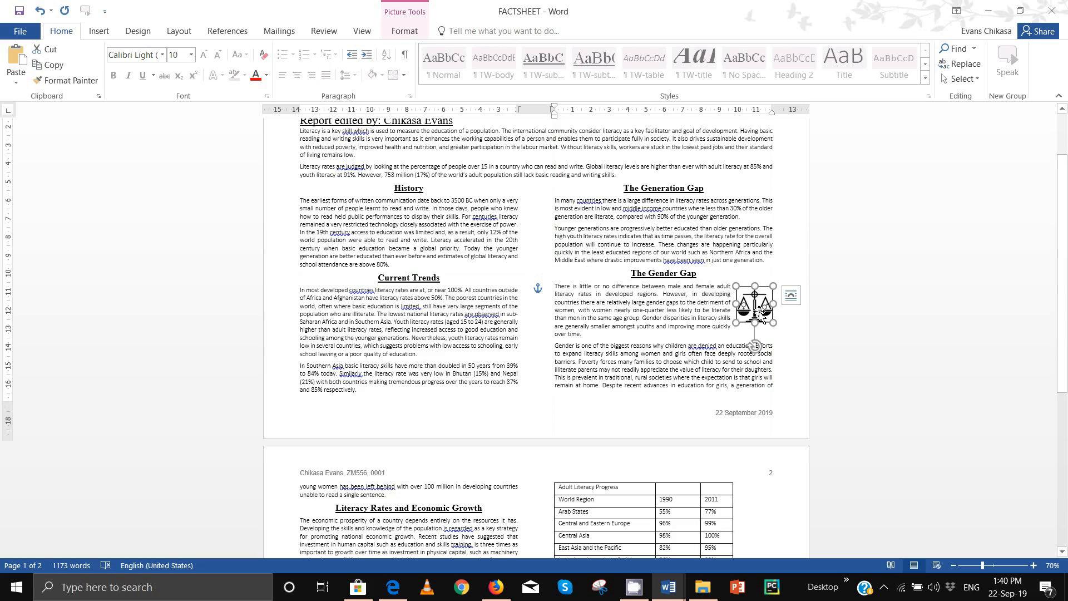
key(shift+Up)
key(shift+Down)
key(Up)
key(Up)
key(Up)
key(Up)
key(Up)
key(Up)
key(Up)
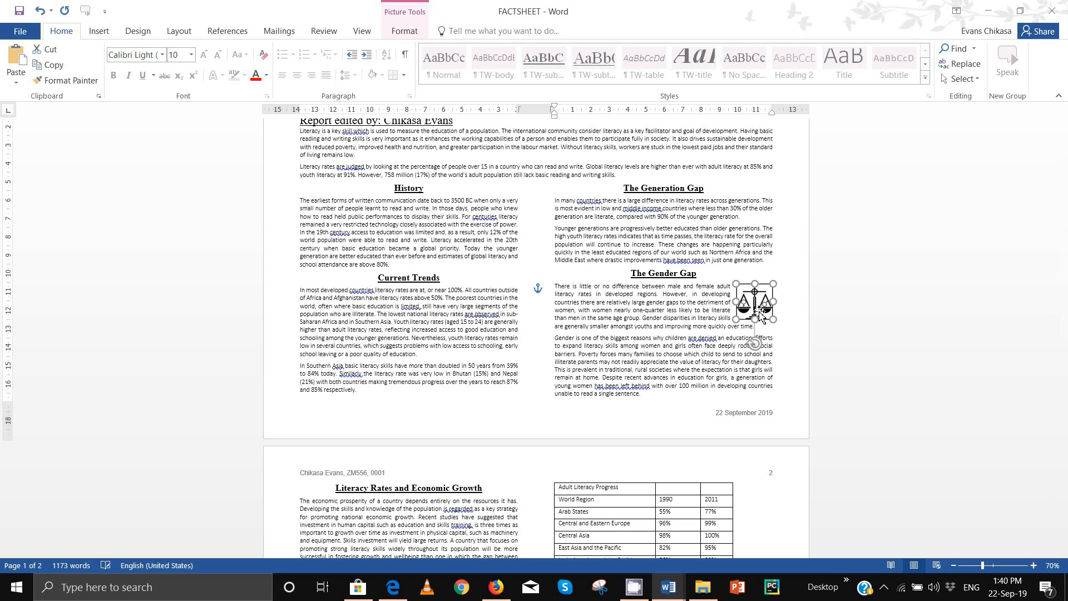
key(Right)
key(Right)
key(Right)
key(Right)
key(Right)
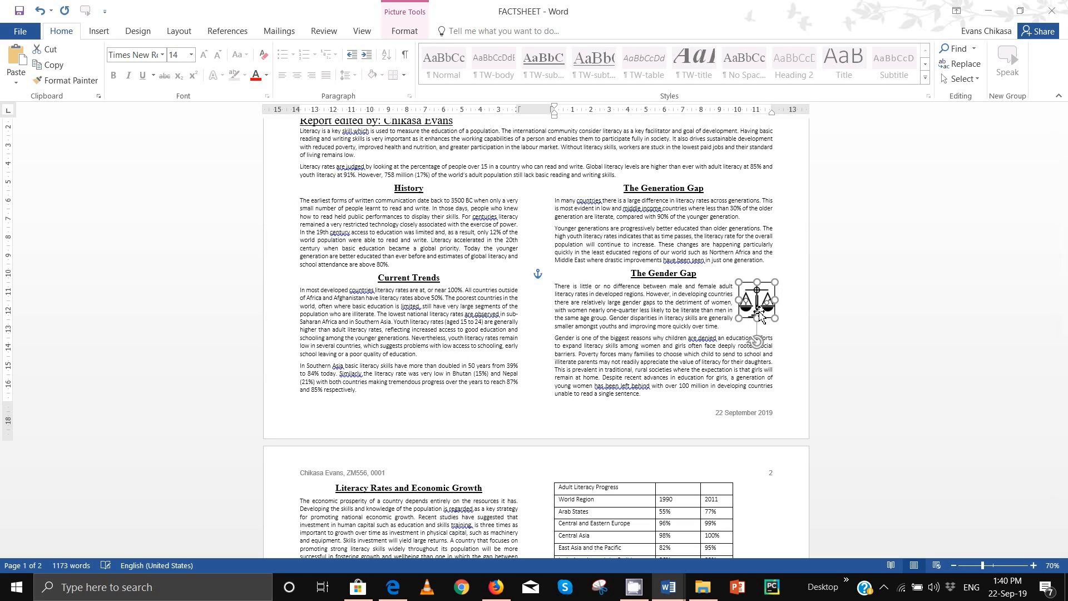
key(Left)
key(Left)
key(Left)
key(Left)
key(Left)
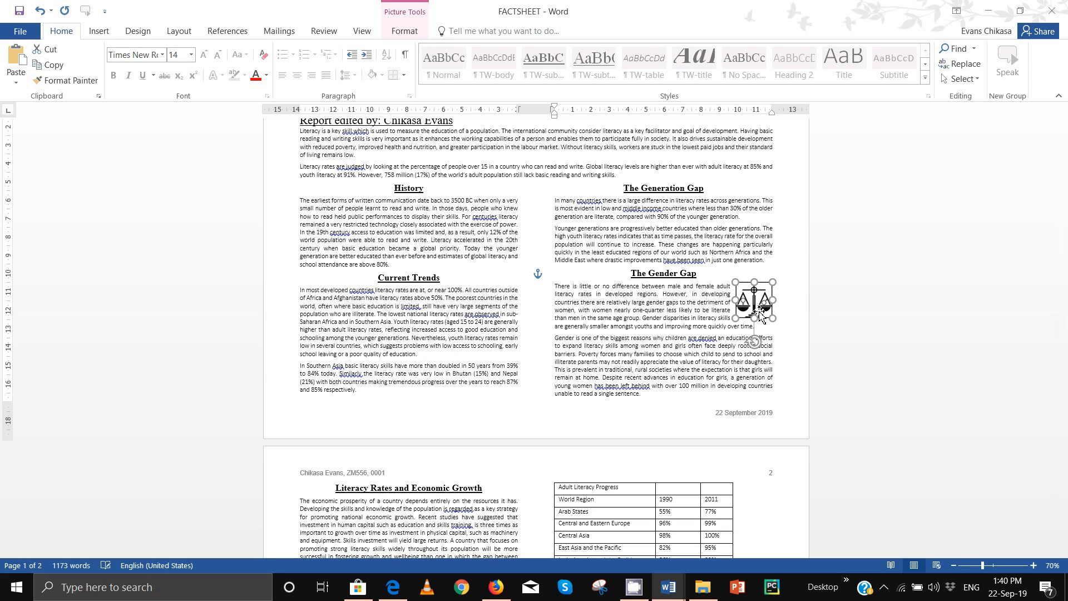
drag(755, 291, 754, 289)
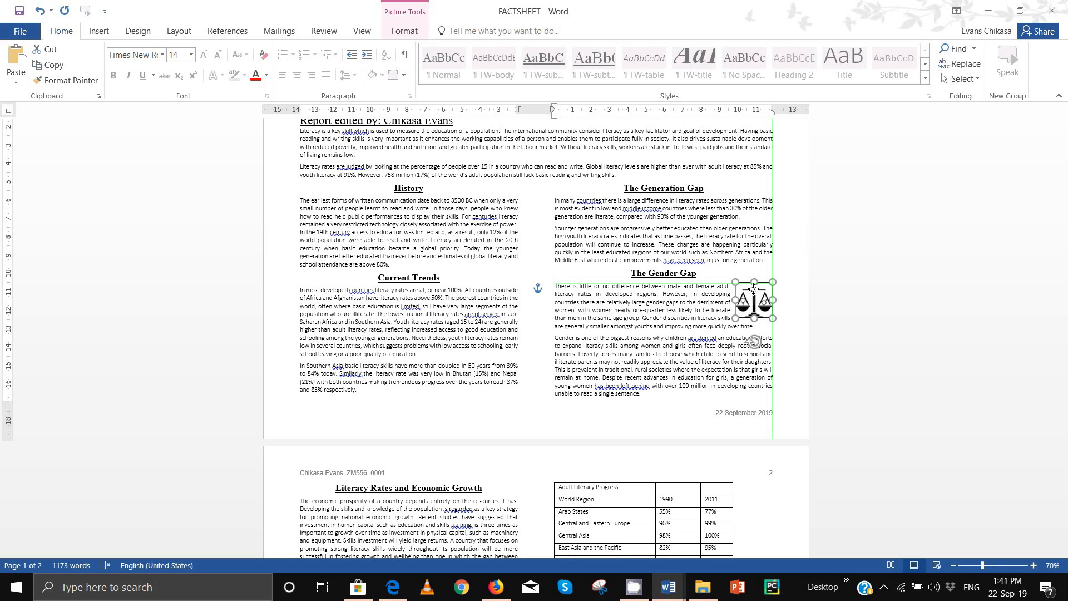
drag(754, 289, 754, 289)
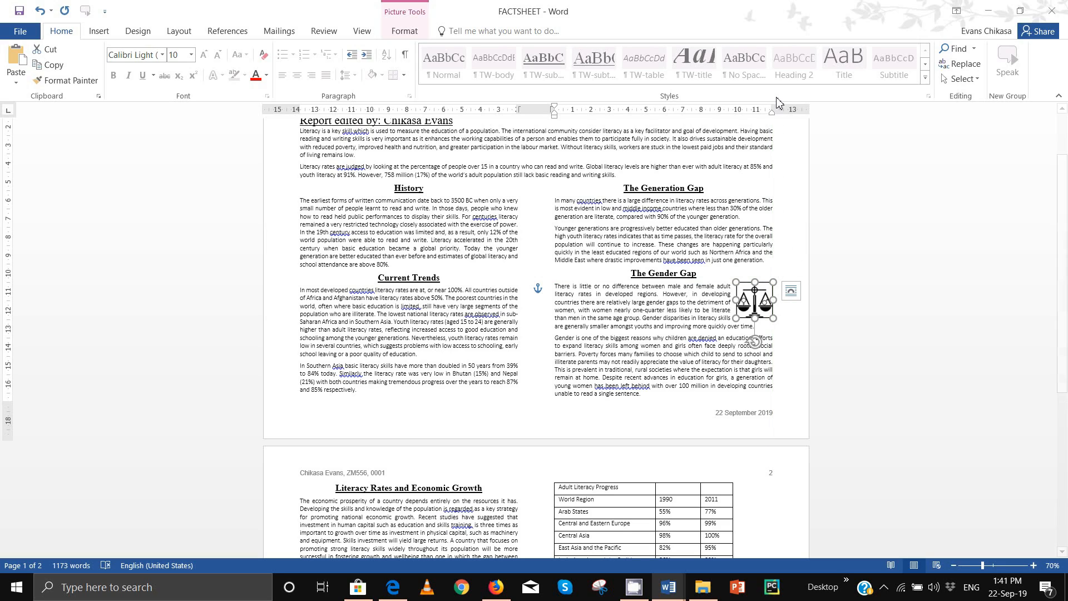
click(757, 307)
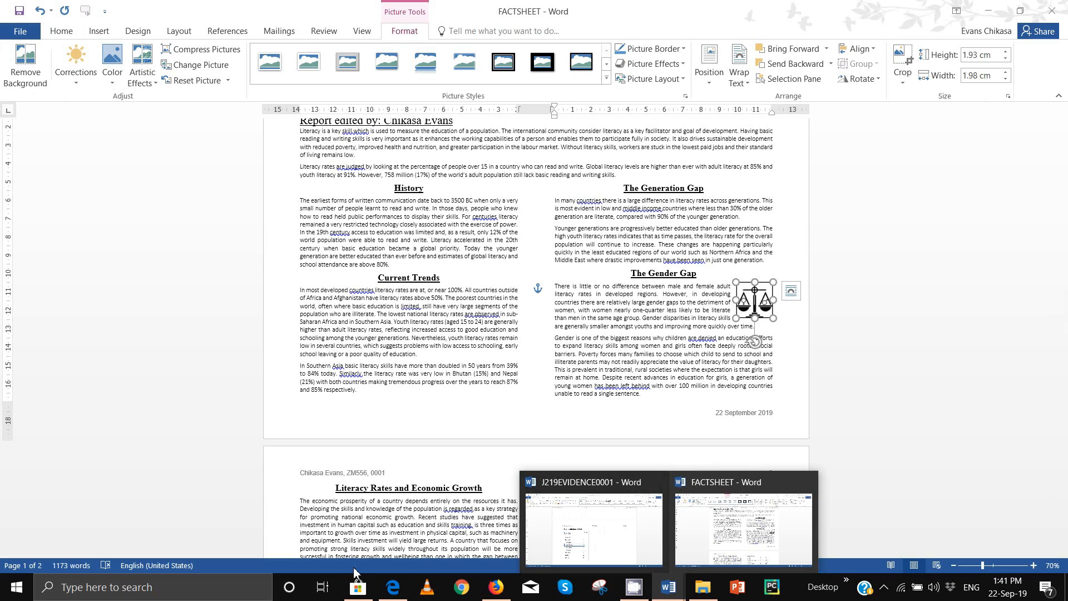
click(408, 490)
scroll(410, 425, down, 5)
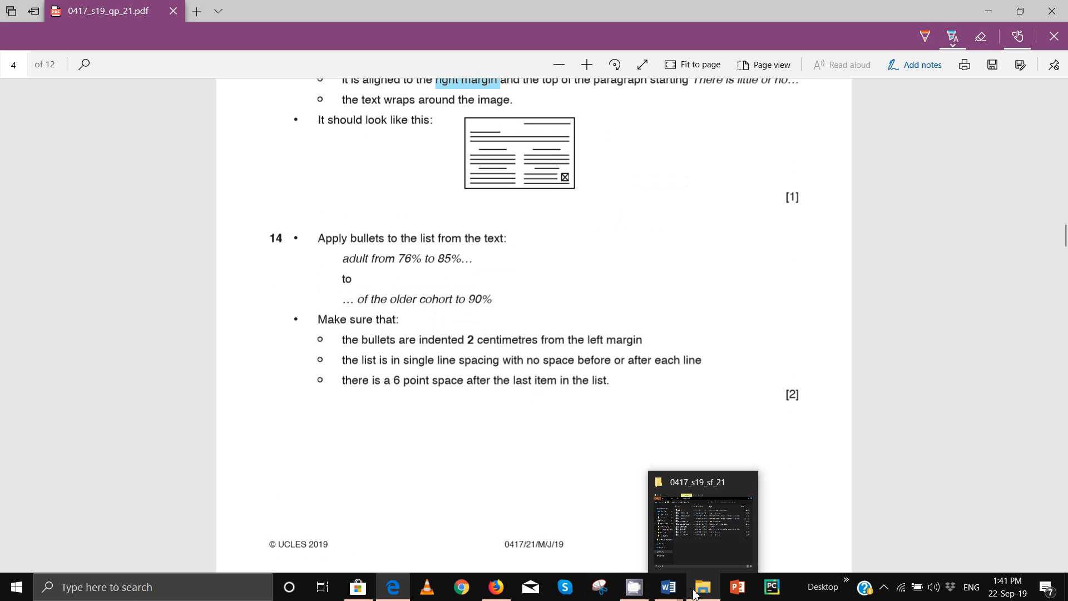
Step: Bullet the three Progress lines, then highlight task 14's 2 cm indent requirement in the PDF
mouse_move(678, 594)
click(755, 522)
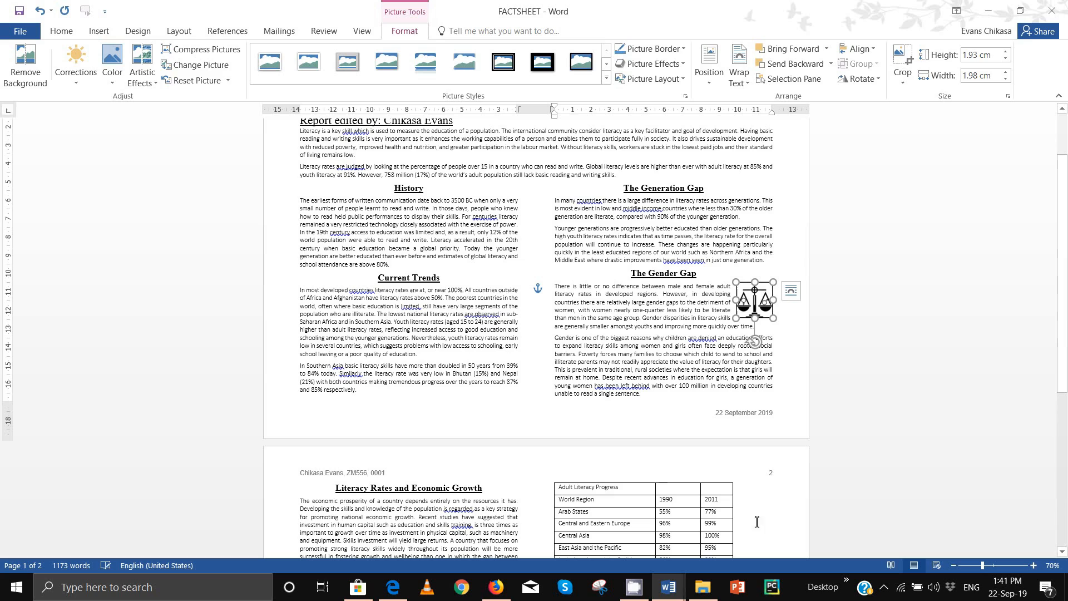
scroll(594, 423, down, 5)
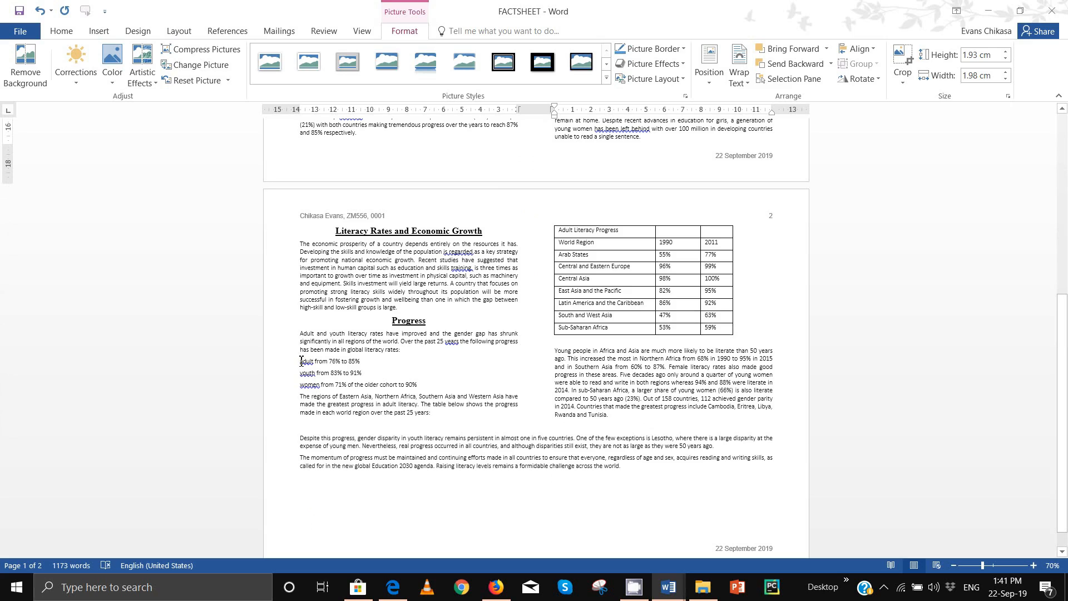
drag(301, 360, 420, 384)
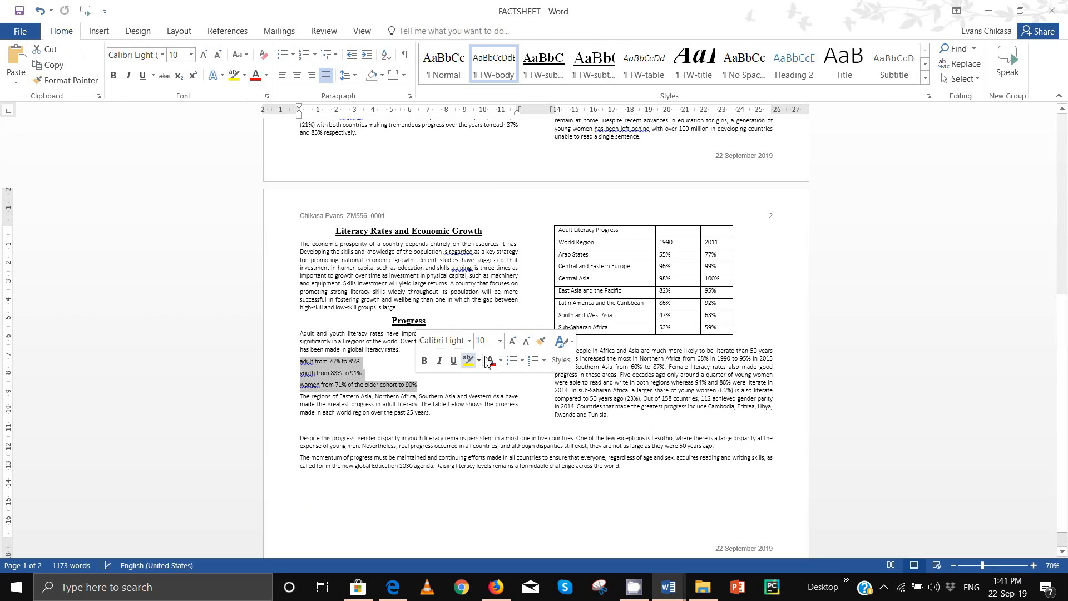
click(281, 54)
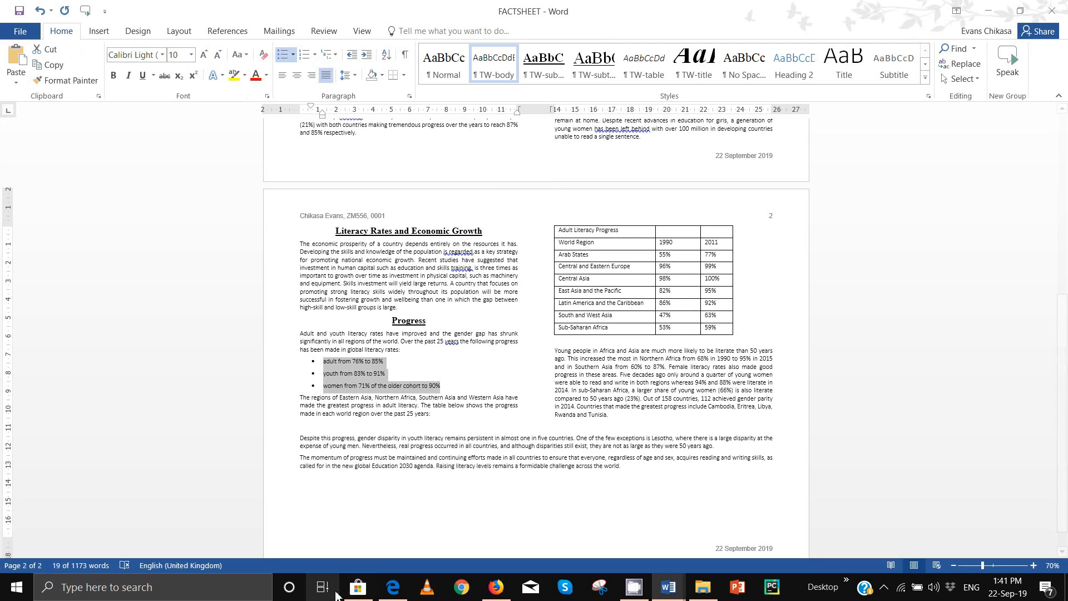
click(392, 587)
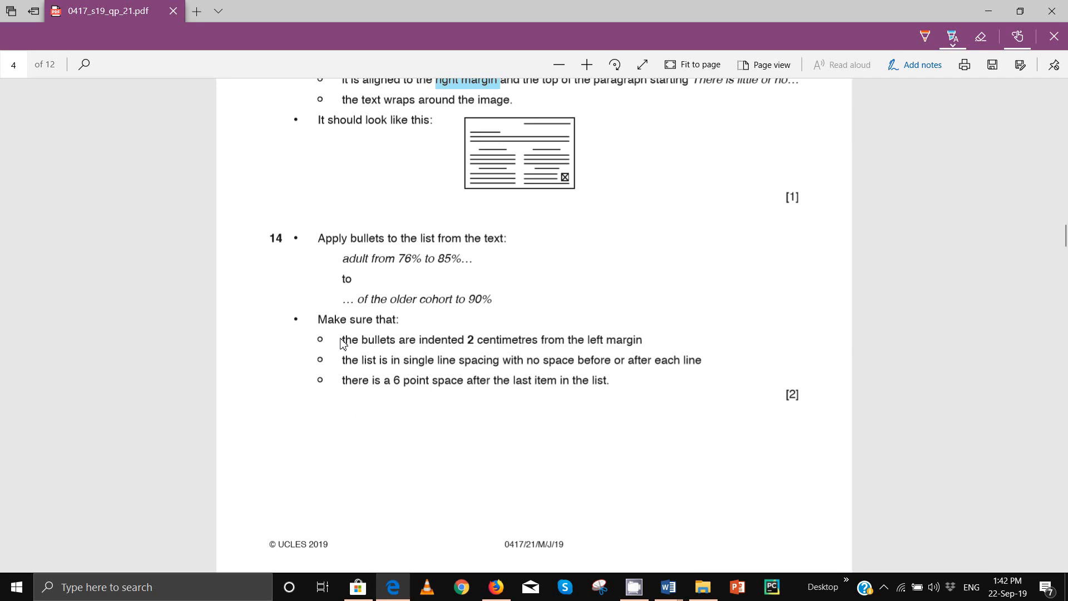
drag(336, 344, 428, 363)
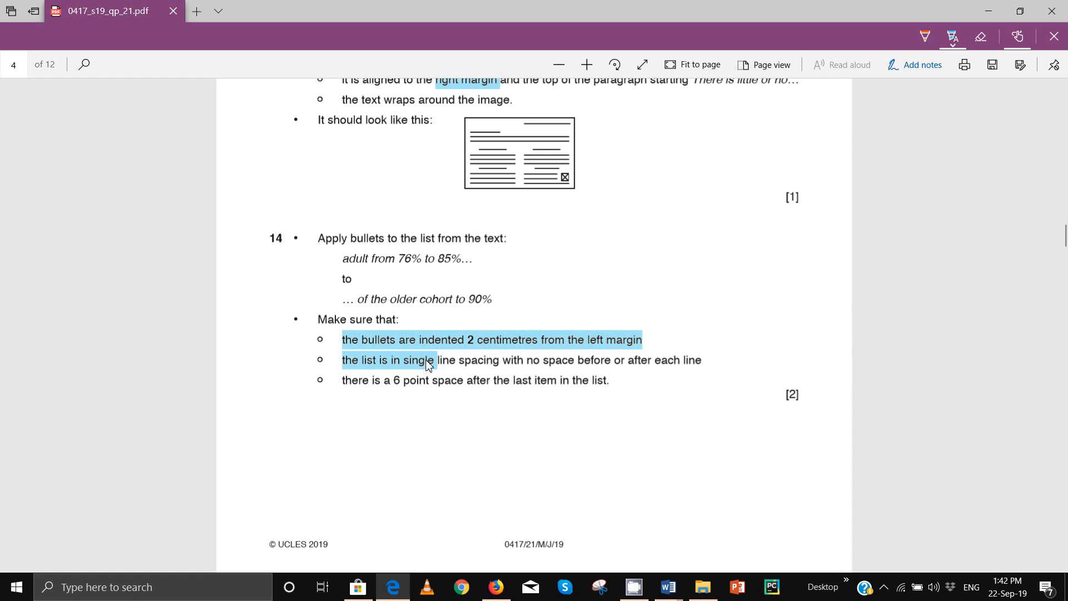
Step: Highlight task 14's single line spacing and 6 point space requirements, then return to FACTSHEET
drag(429, 364, 706, 367)
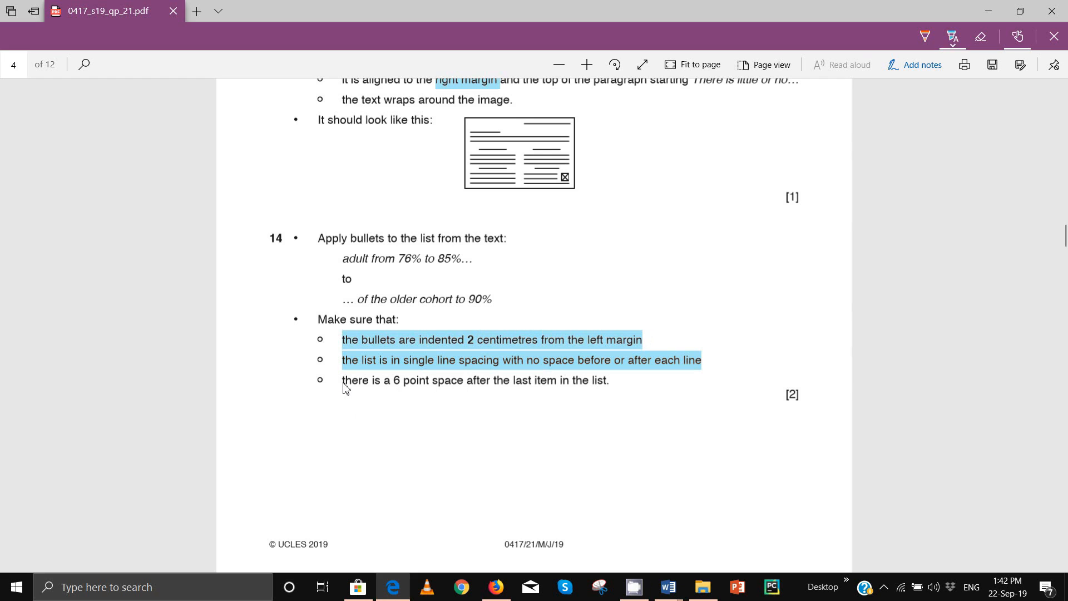
drag(345, 386, 619, 394)
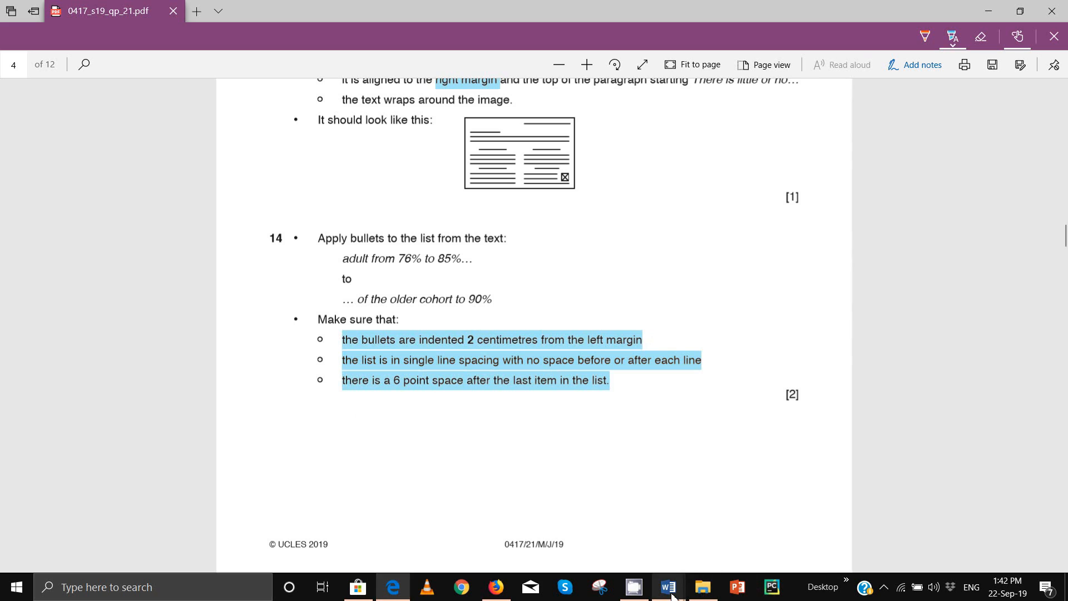
mouse_move(673, 596)
click(723, 534)
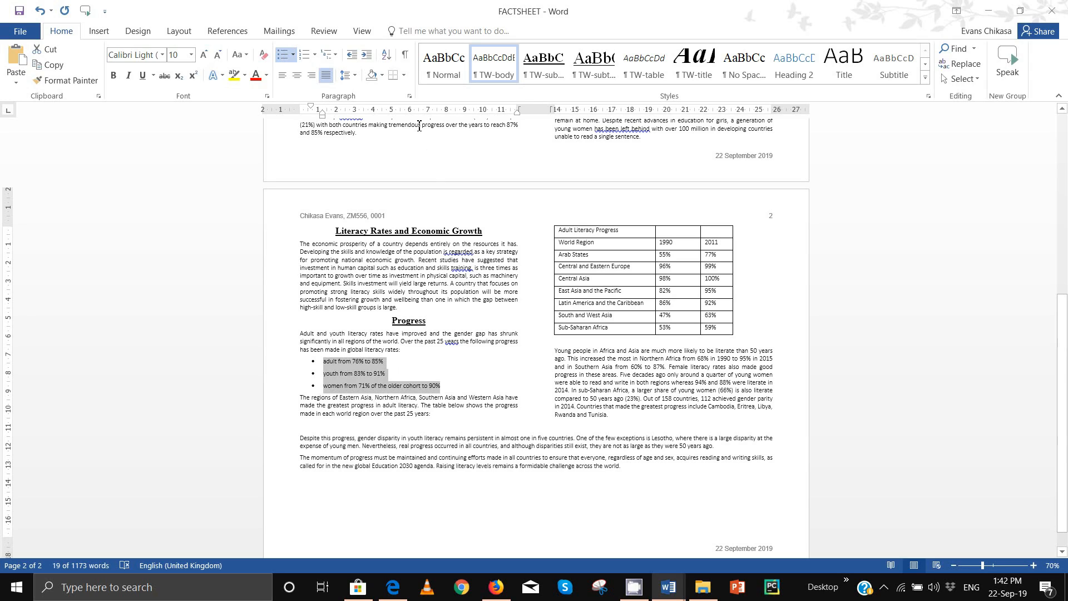
Step: Give the bulleted list a 2 cm left indent with no space after each line
click(410, 95)
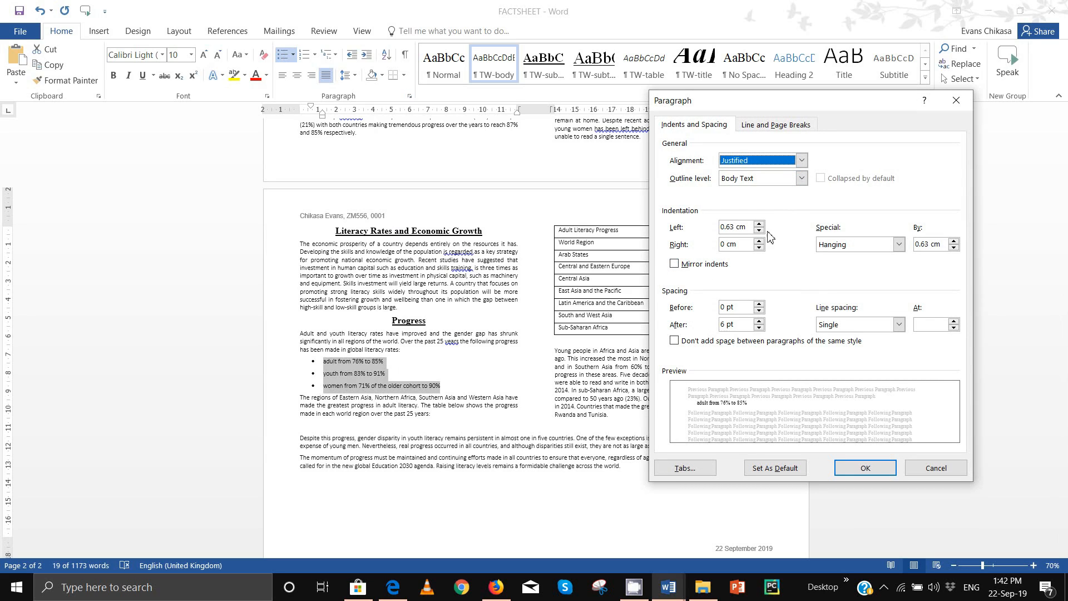
click(401, 592)
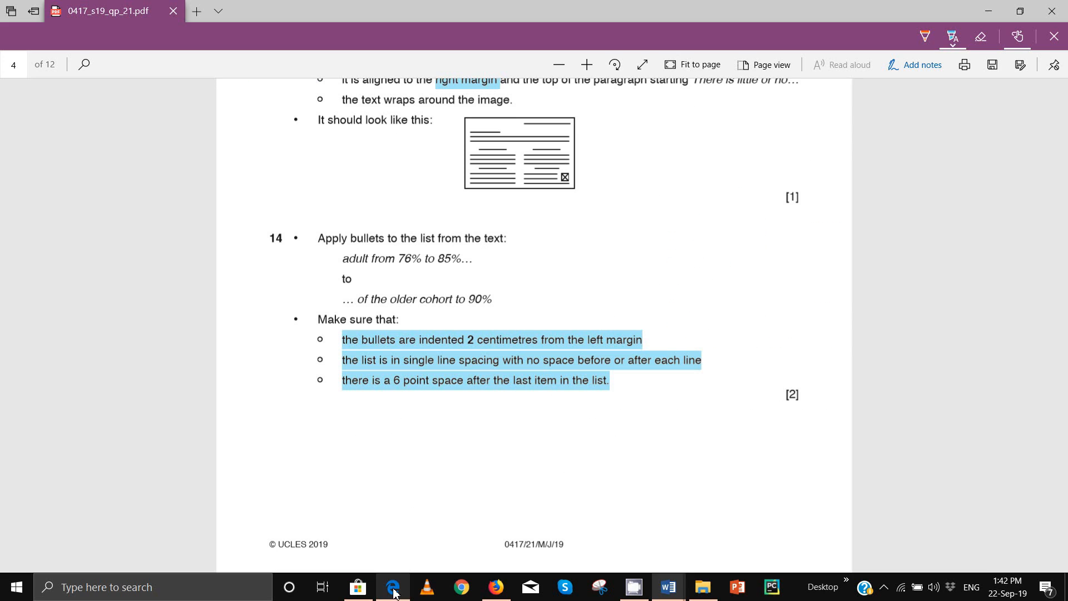
click(396, 591)
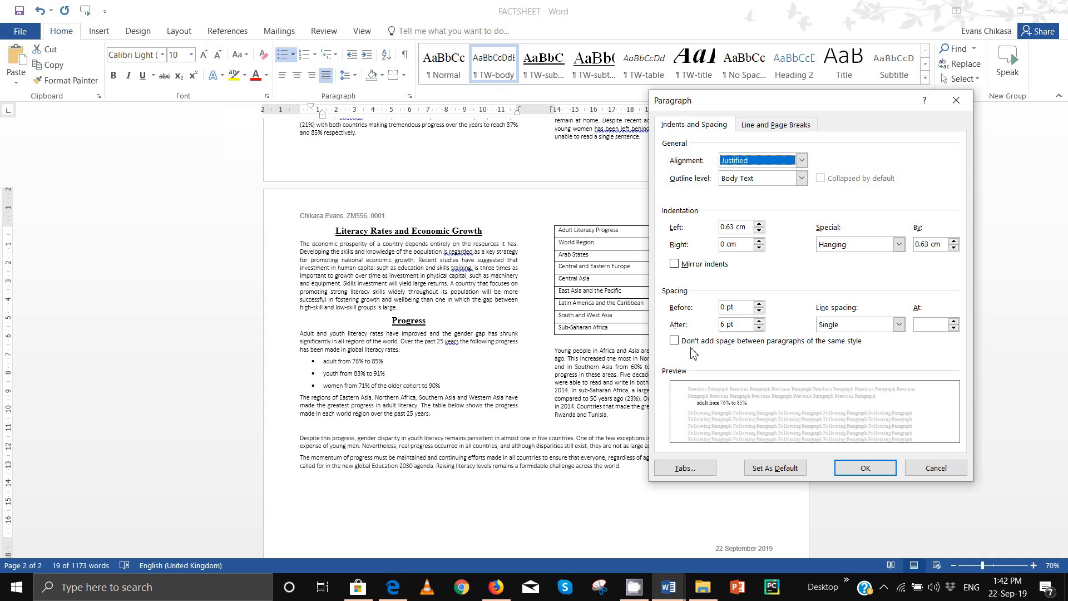
click(759, 224)
click(759, 223)
click(759, 224)
click(759, 224)
click(759, 224)
click(759, 223)
click(760, 224)
click(760, 224)
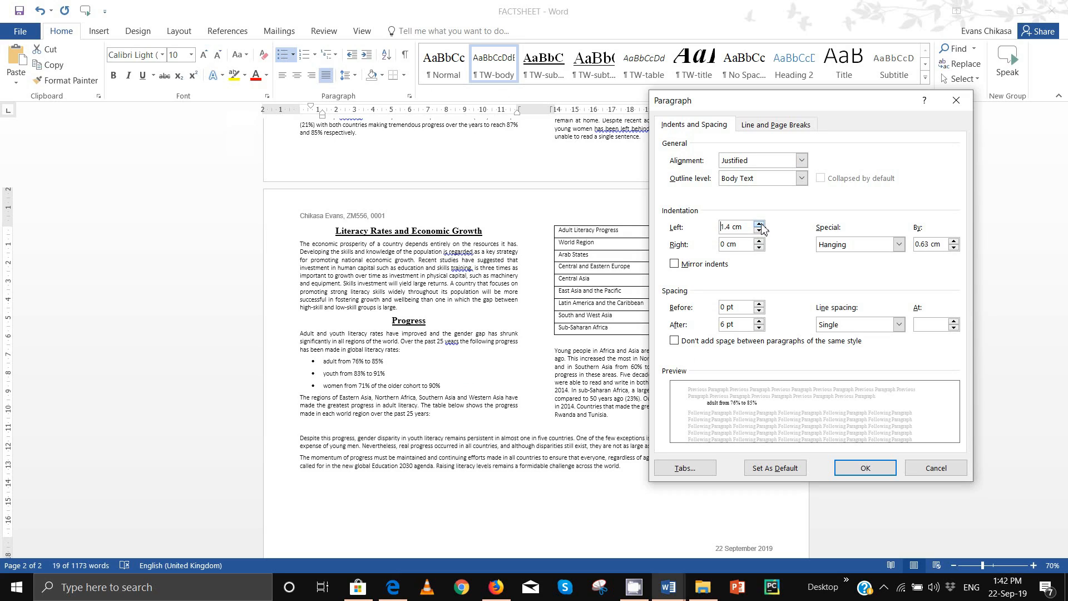
click(760, 224)
click(760, 224)
click(760, 223)
click(760, 224)
click(760, 224)
click(760, 224)
click(759, 328)
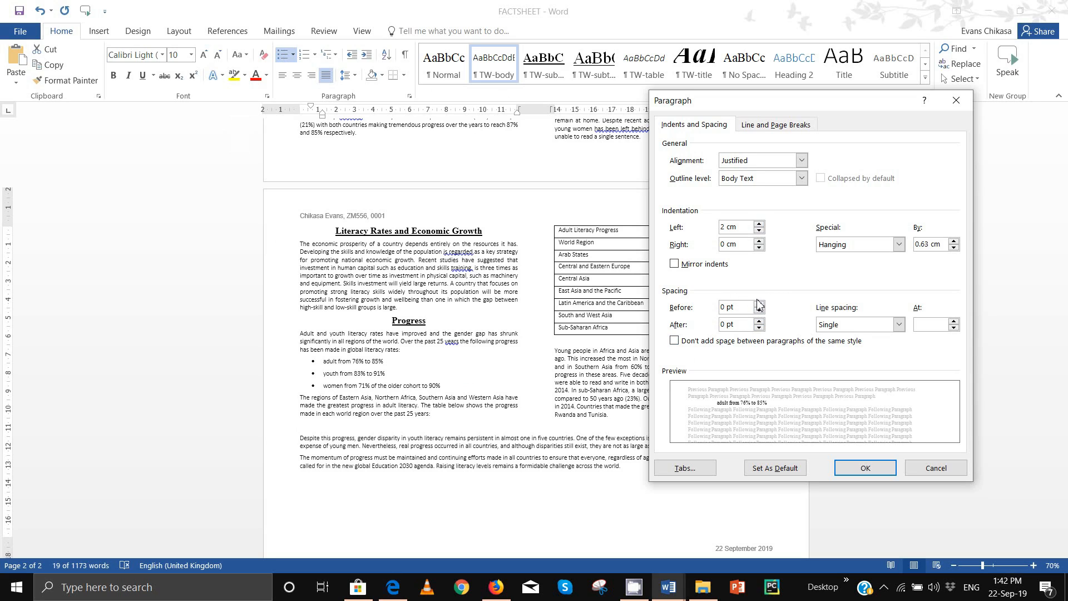
click(388, 593)
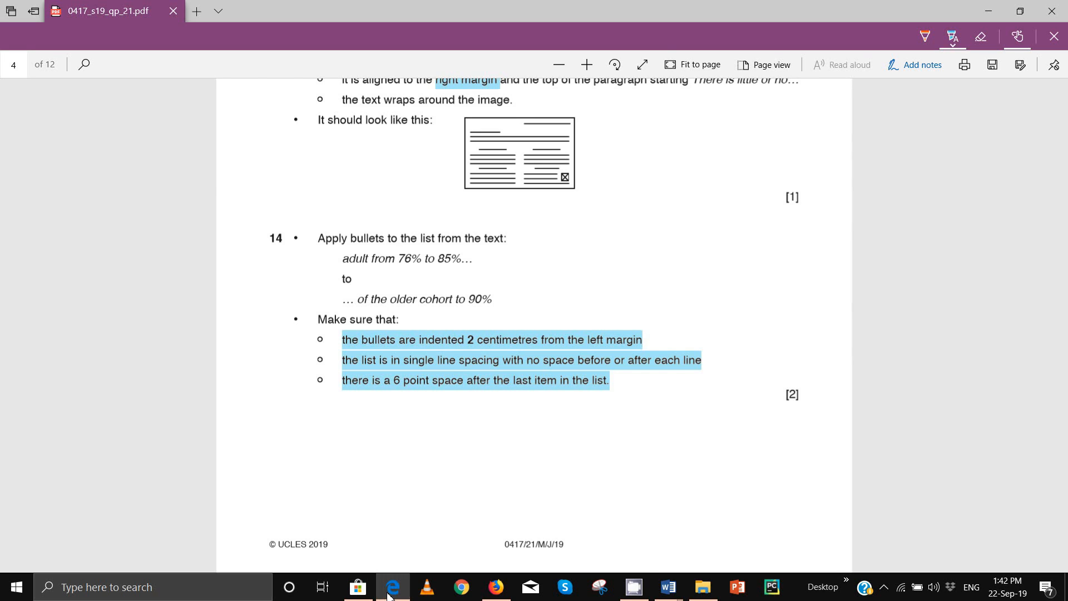
click(391, 589)
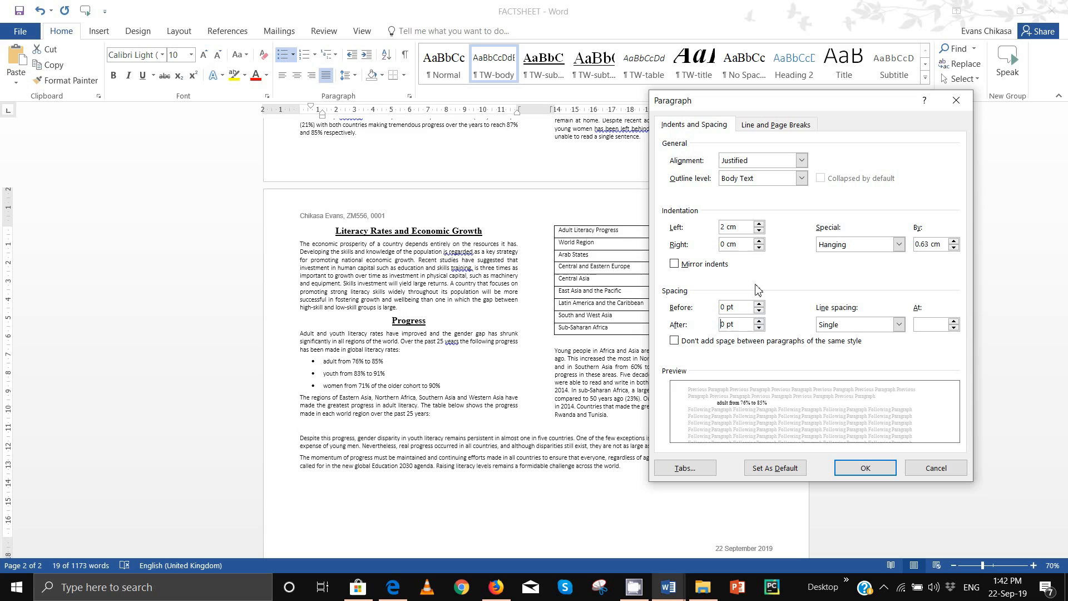
click(865, 467)
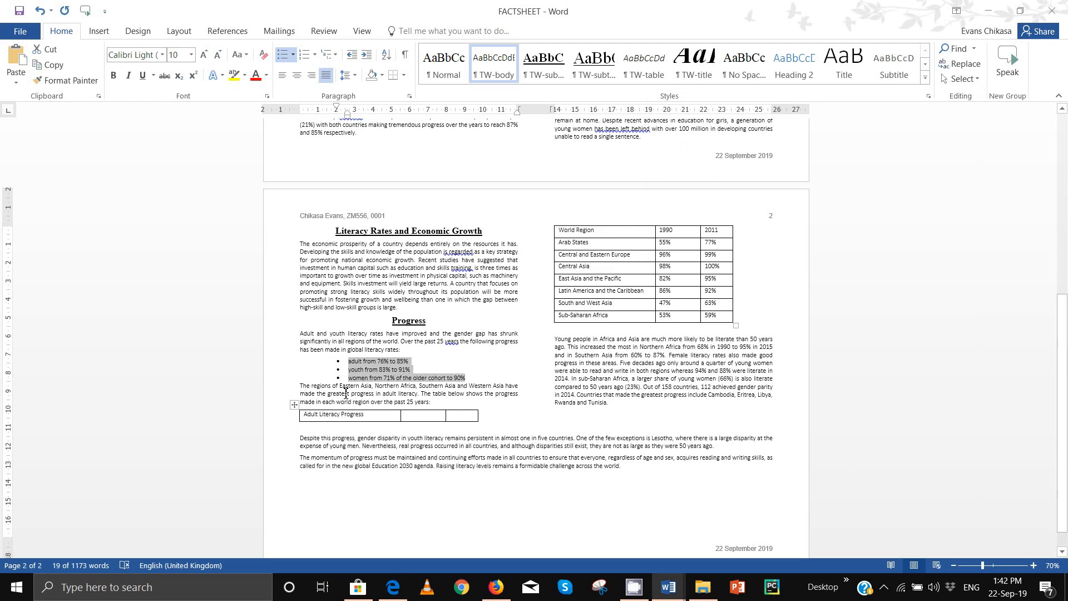
click(396, 386)
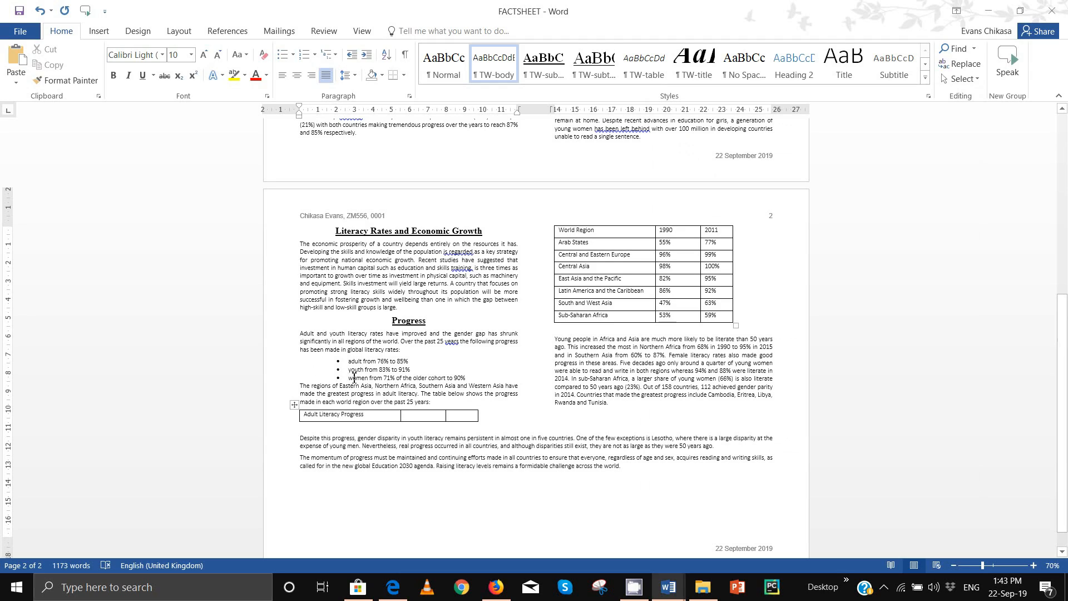
Step: Reapply the paragraph spacing settings to the last bullet item about women
drag(353, 378, 470, 379)
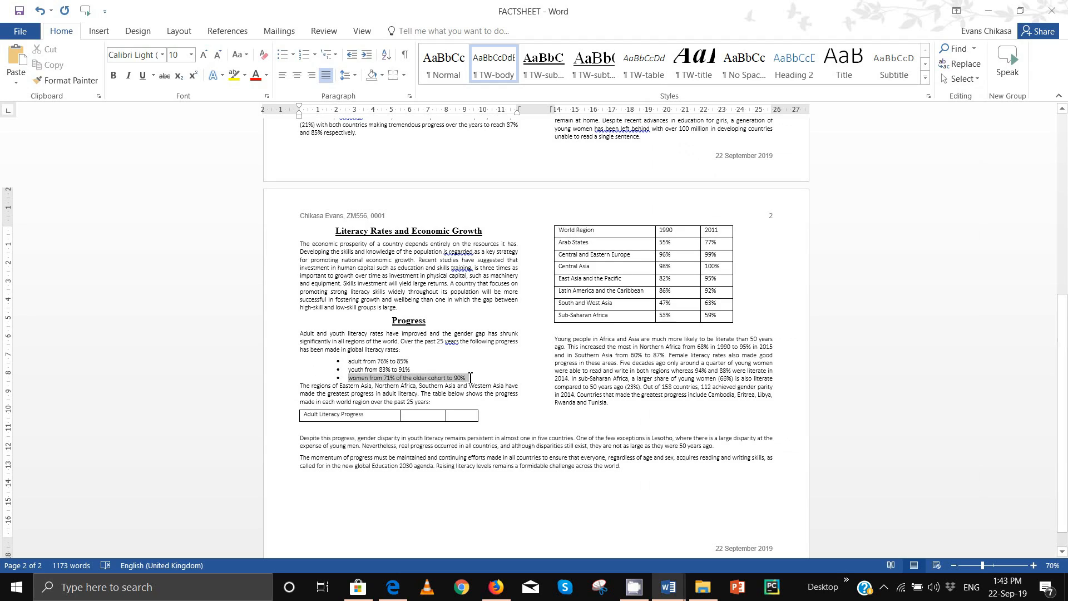
click(355, 76)
click(456, 20)
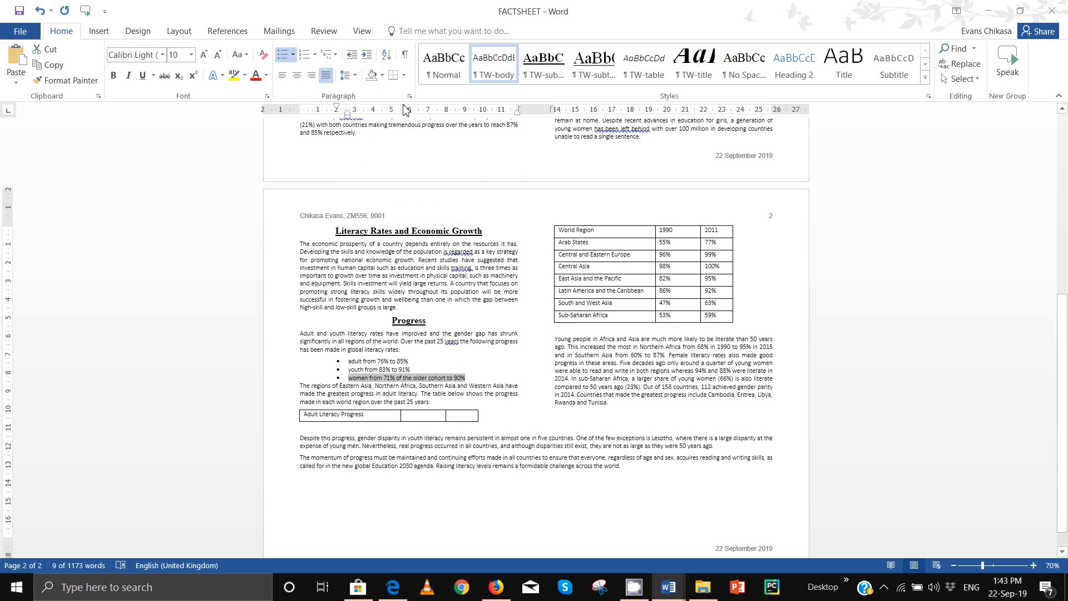
click(409, 95)
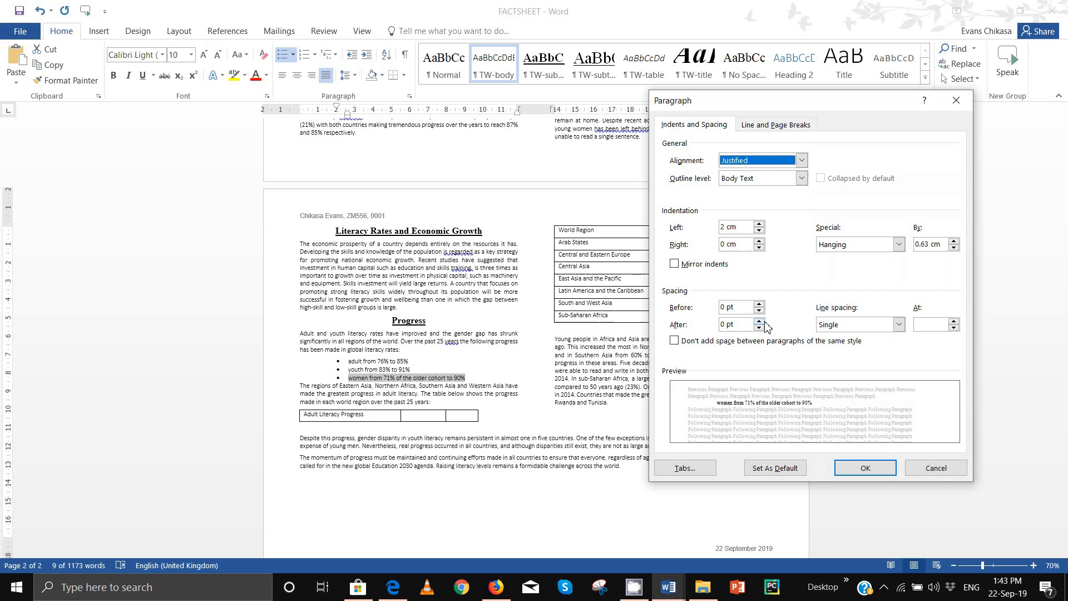
click(883, 467)
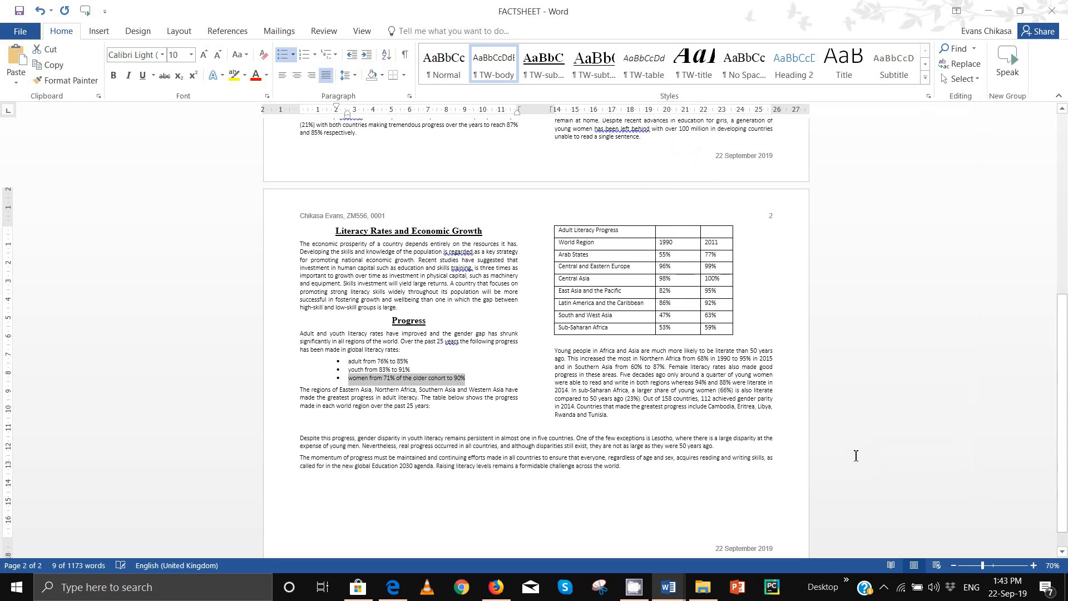
click(409, 403)
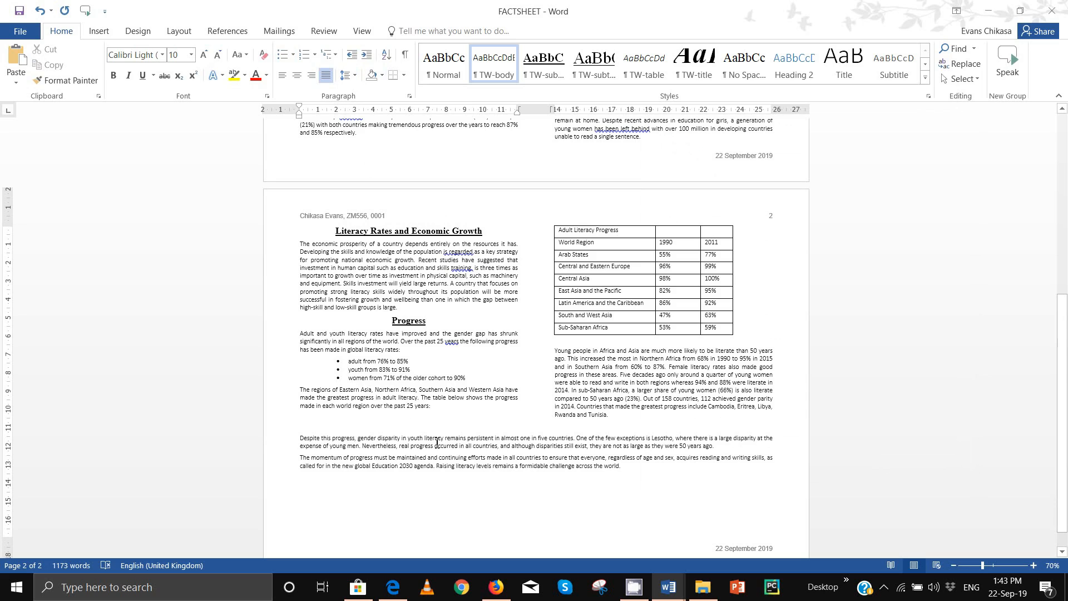
ctrl+scroll(555, 370, up, 3)
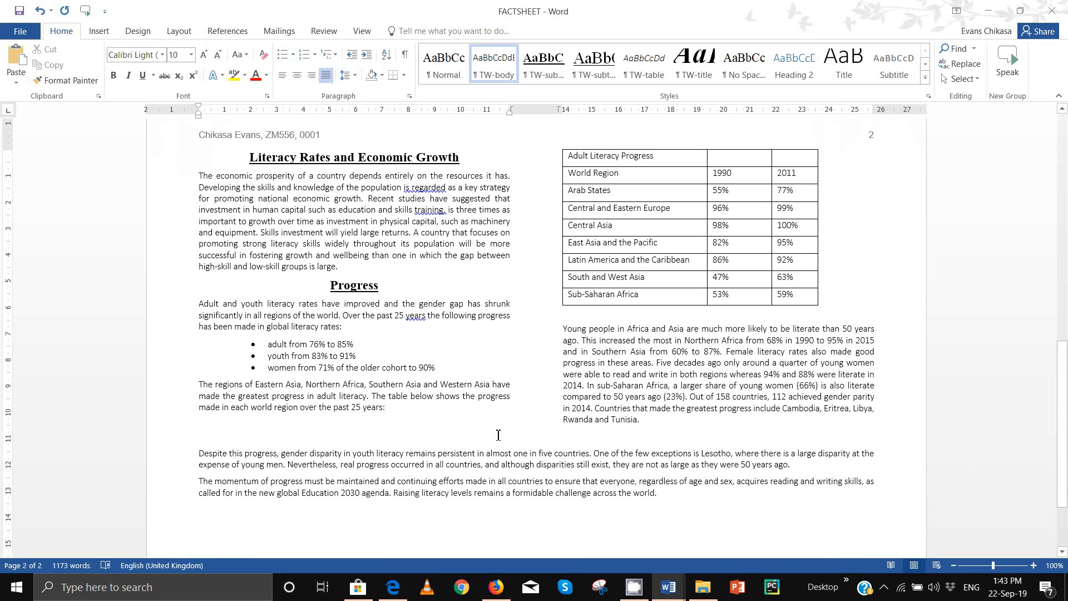
mouse_move(496, 584)
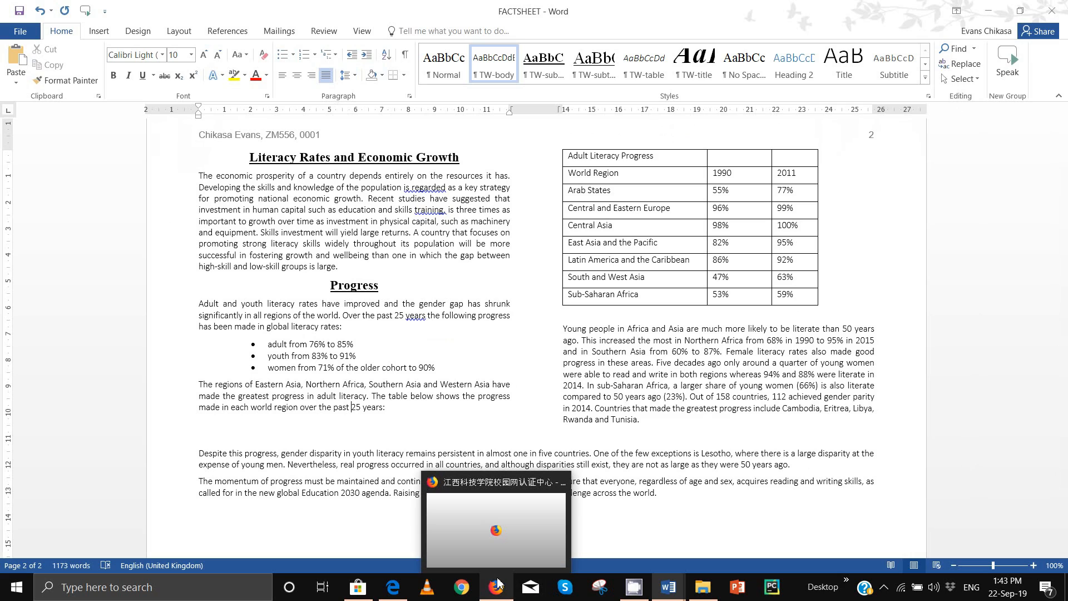
Step: Scroll the question paper to task 15 on page 5, listing the 2000 column figures
click(393, 587)
scroll(441, 398, down, 5)
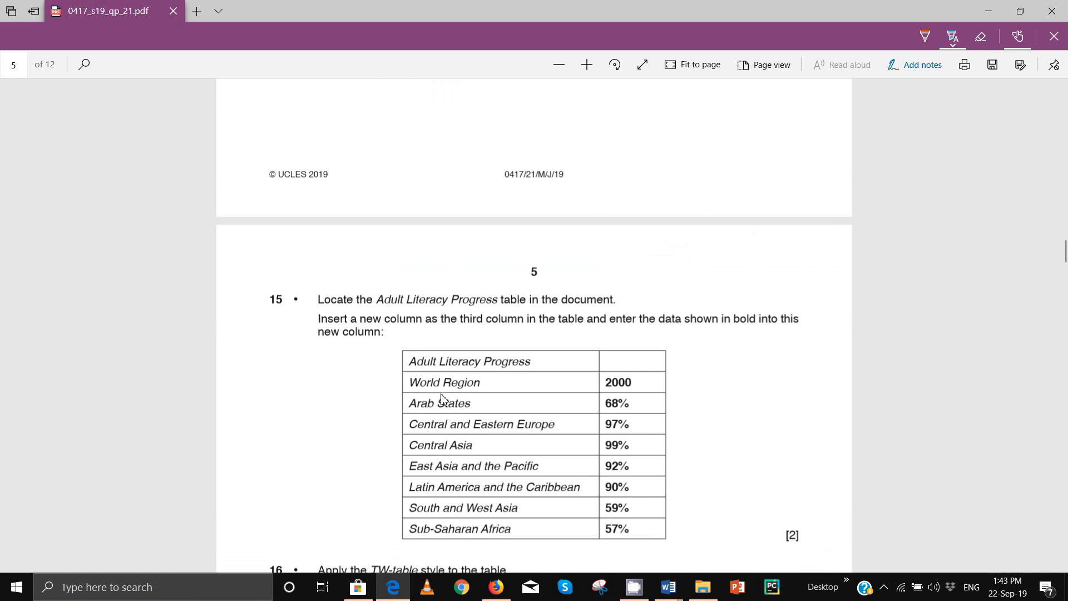
scroll(441, 398, down, 2)
scroll(441, 399, down, 6)
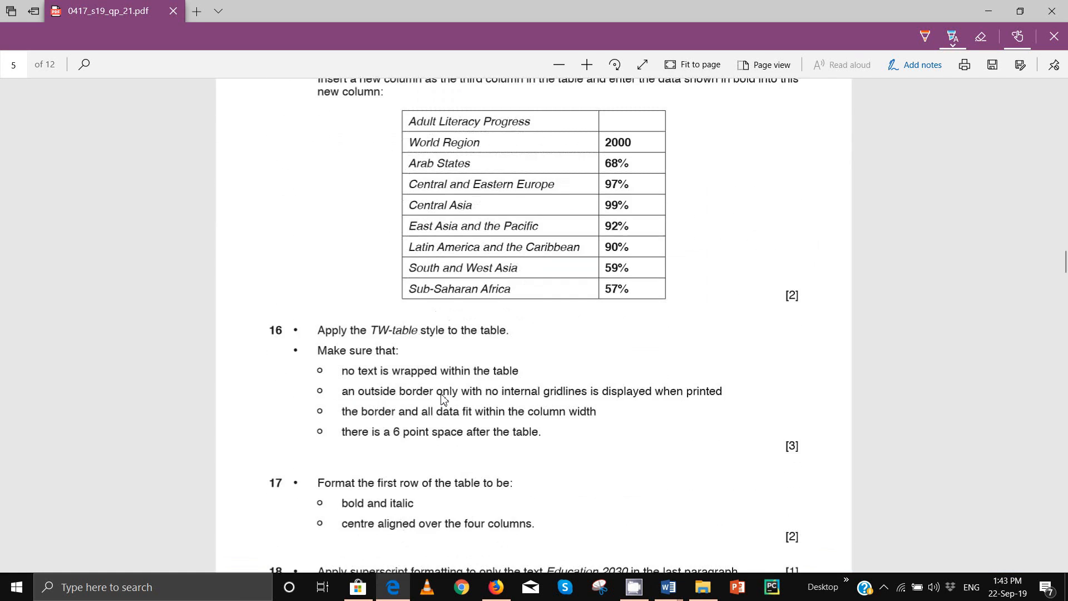
scroll(443, 400, down, 15)
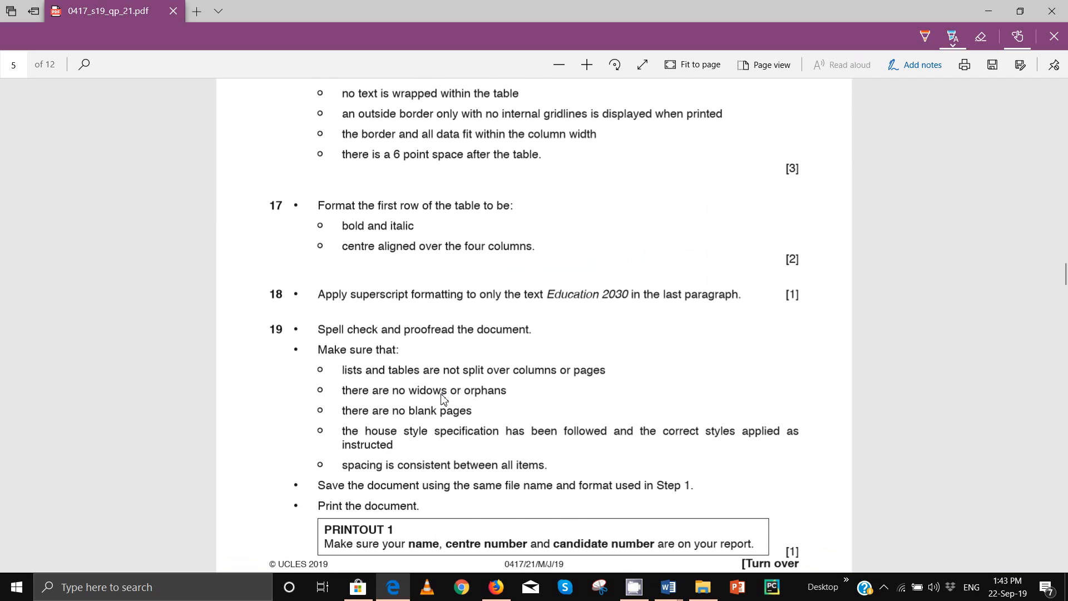
scroll(444, 399, down, 1)
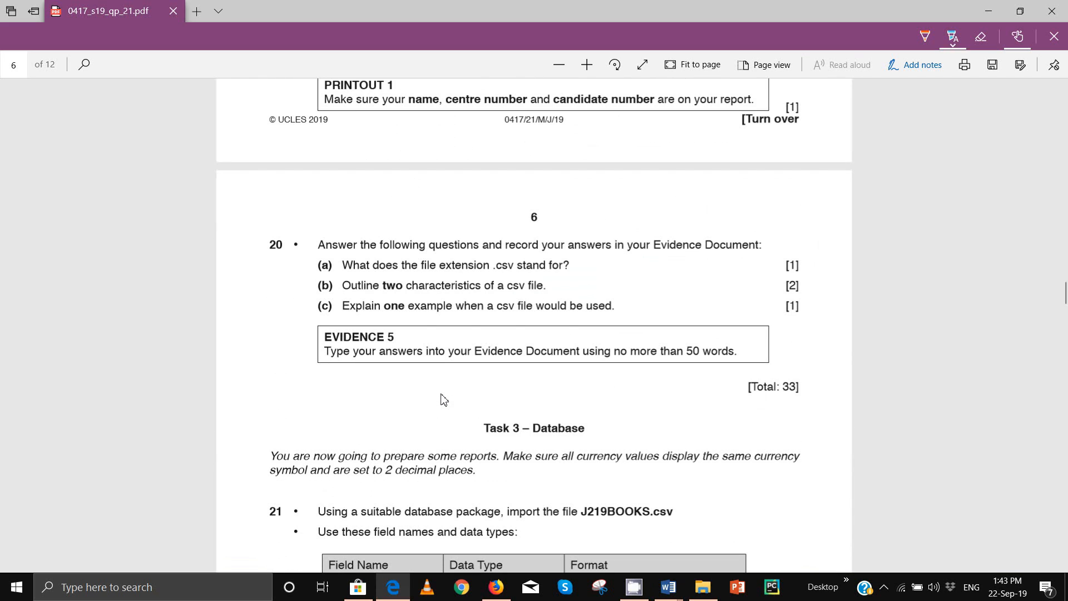
scroll(443, 399, up, 20)
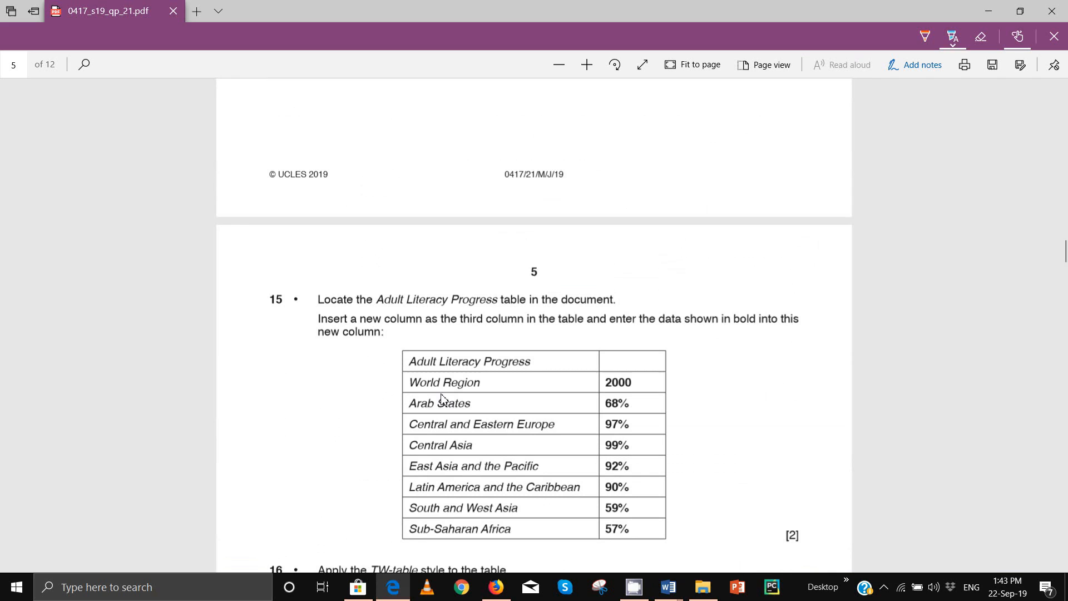
scroll(443, 400, up, 5)
scroll(443, 398, down, 3)
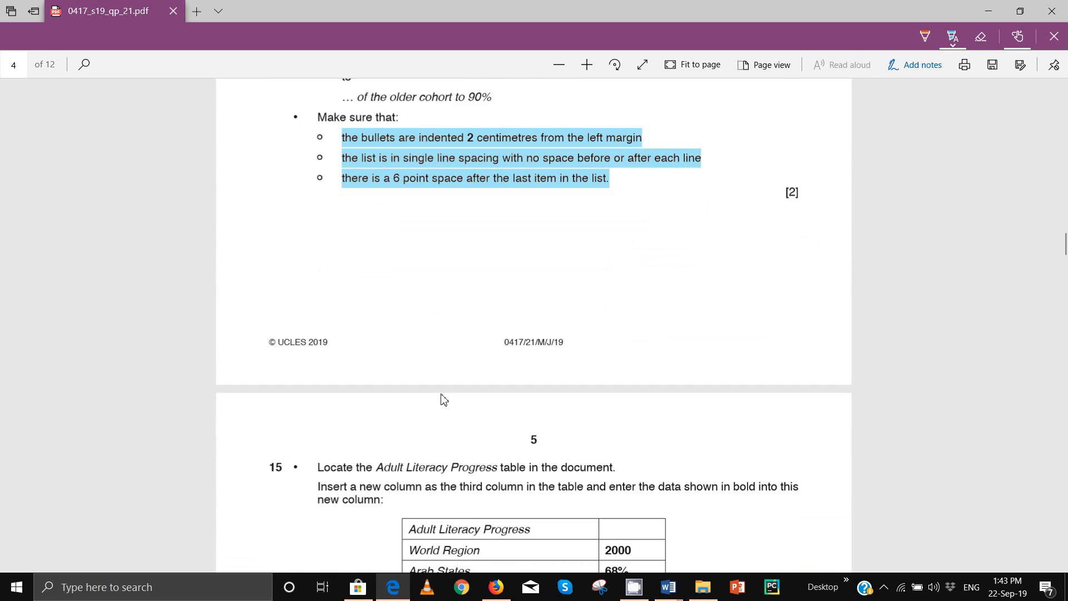
scroll(443, 397, down, 3)
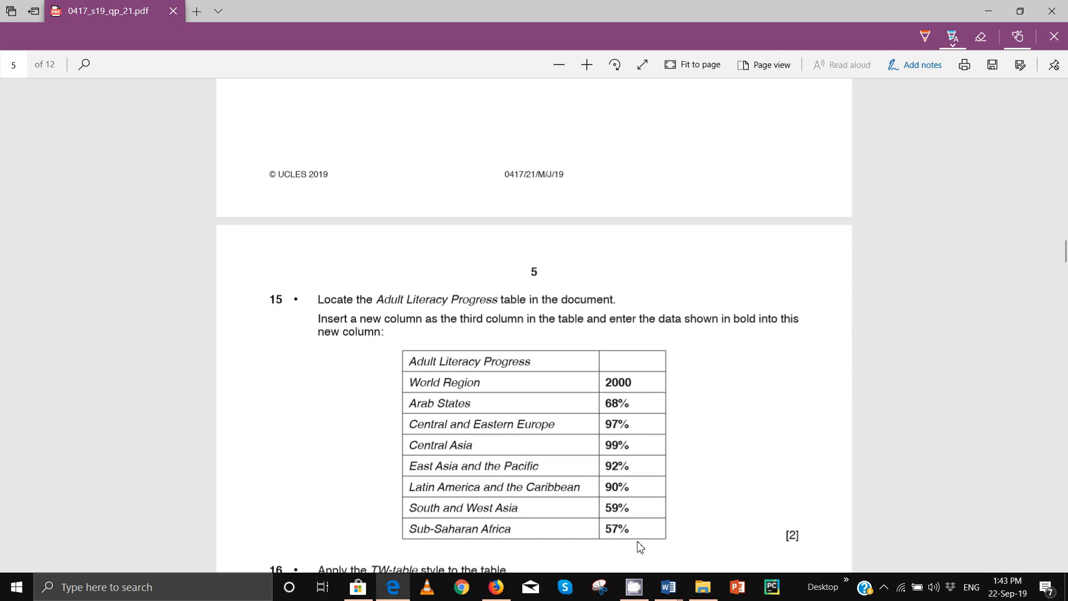
Step: Insert a new column right of the 2011 figures, then restore down the Word window
mouse_move(669, 587)
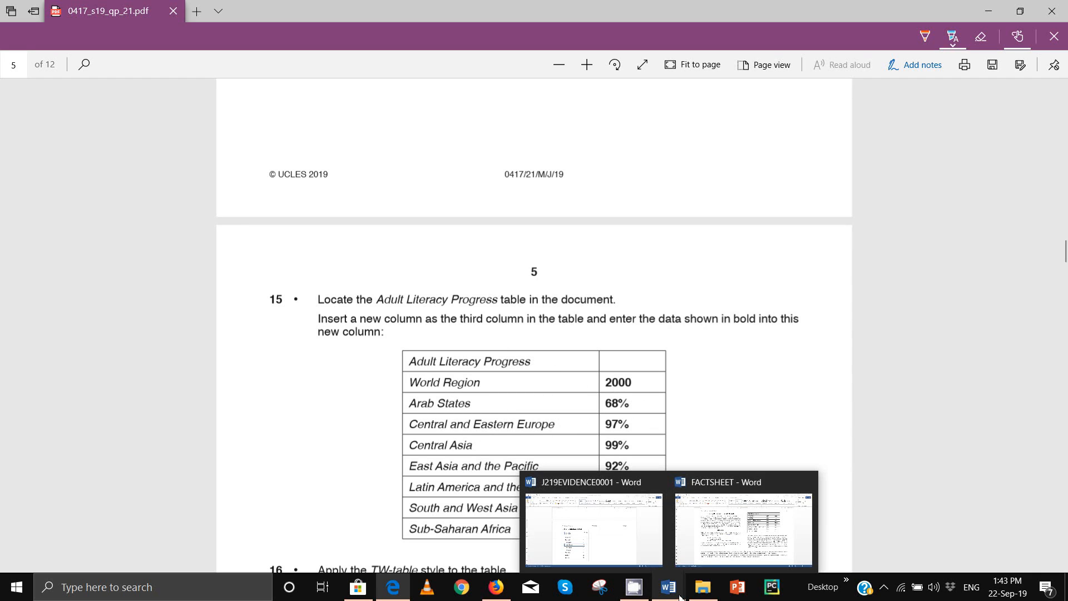
click(751, 541)
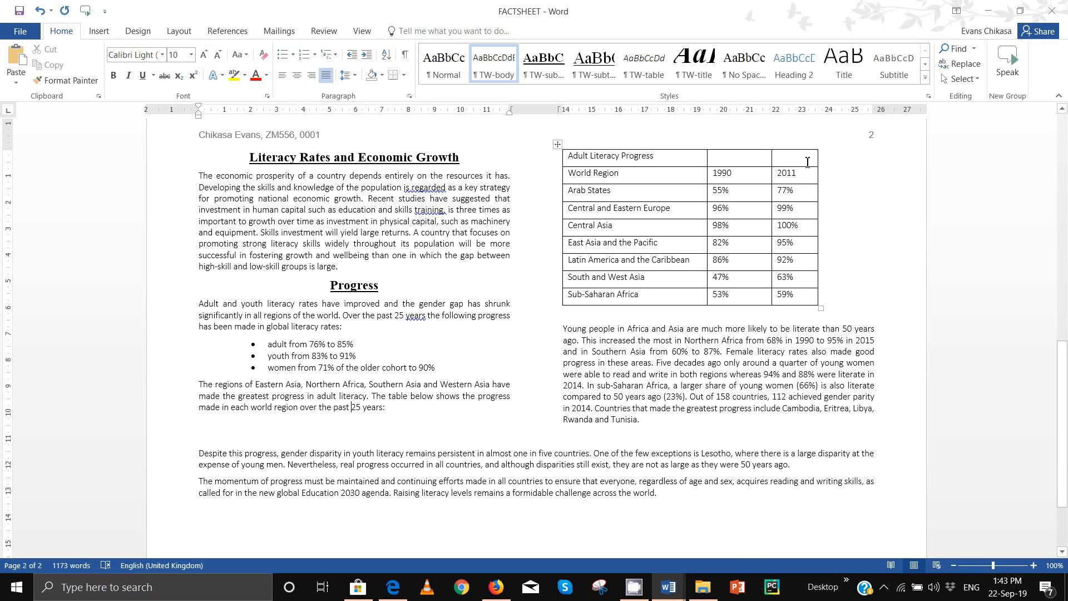
click(814, 166)
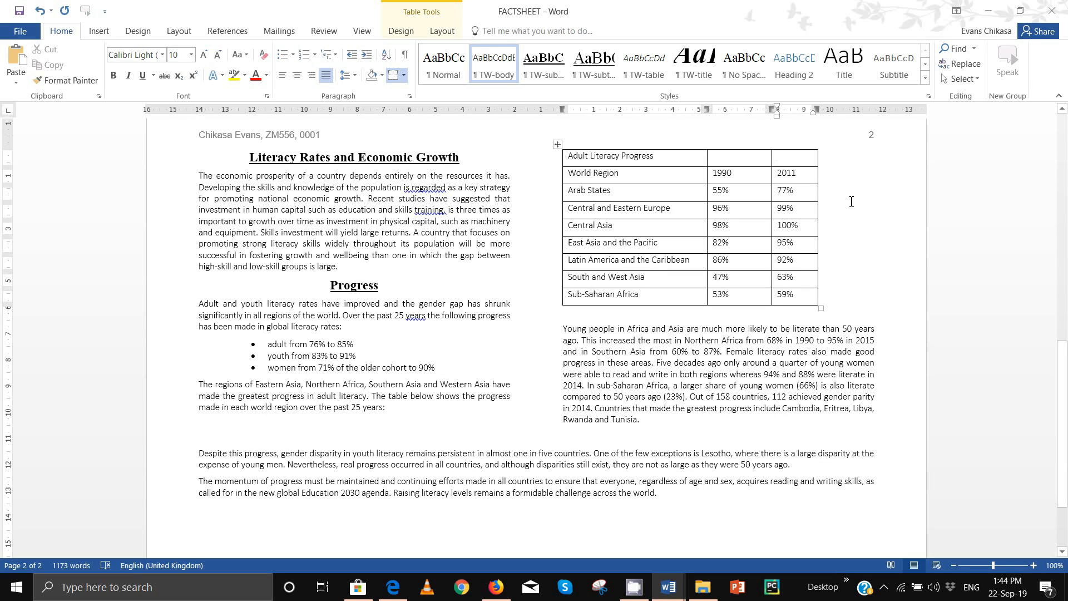
scroll(851, 203, up, 5)
click(557, 310)
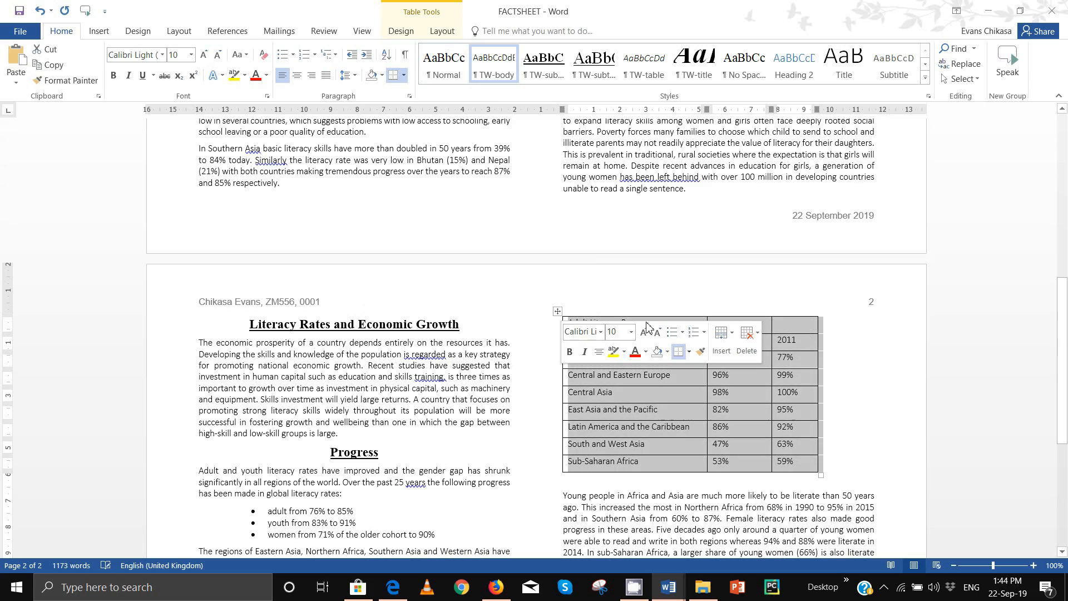
click(822, 326)
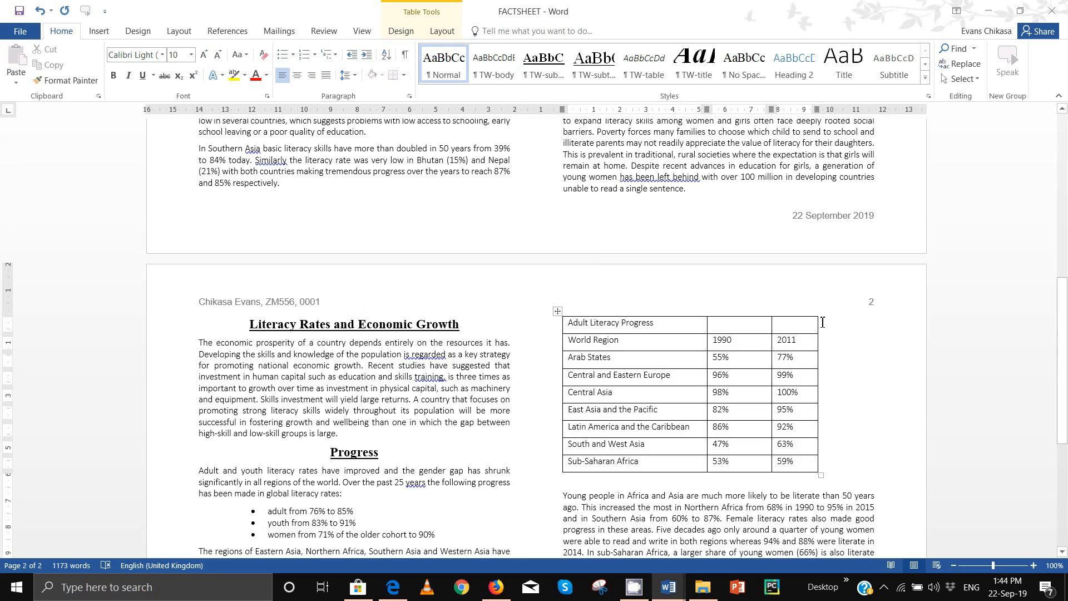
mouse_move(819, 314)
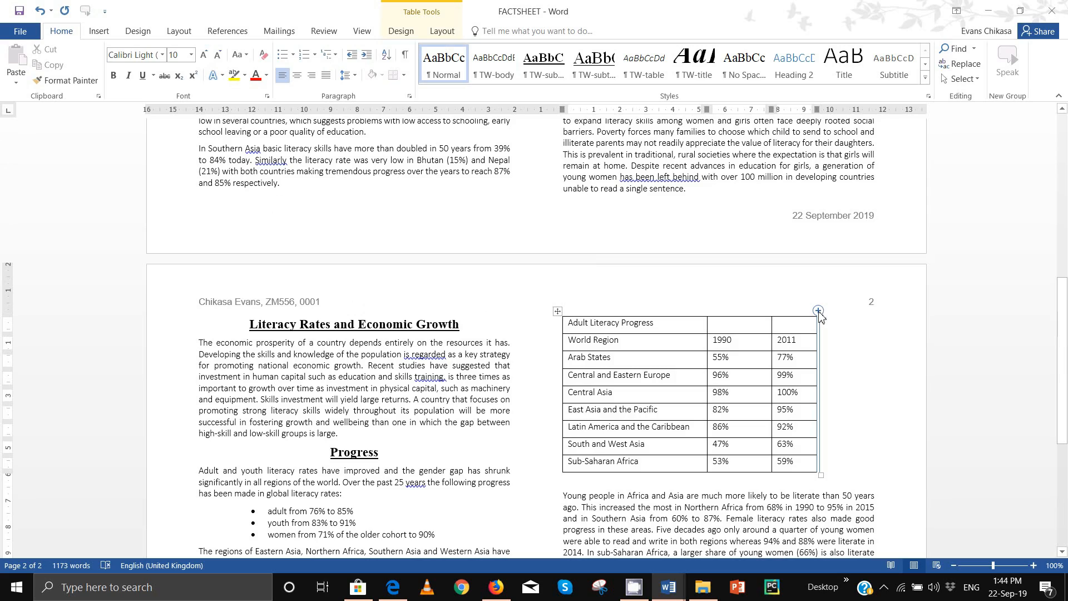
mouse_move(556, 337)
click(818, 311)
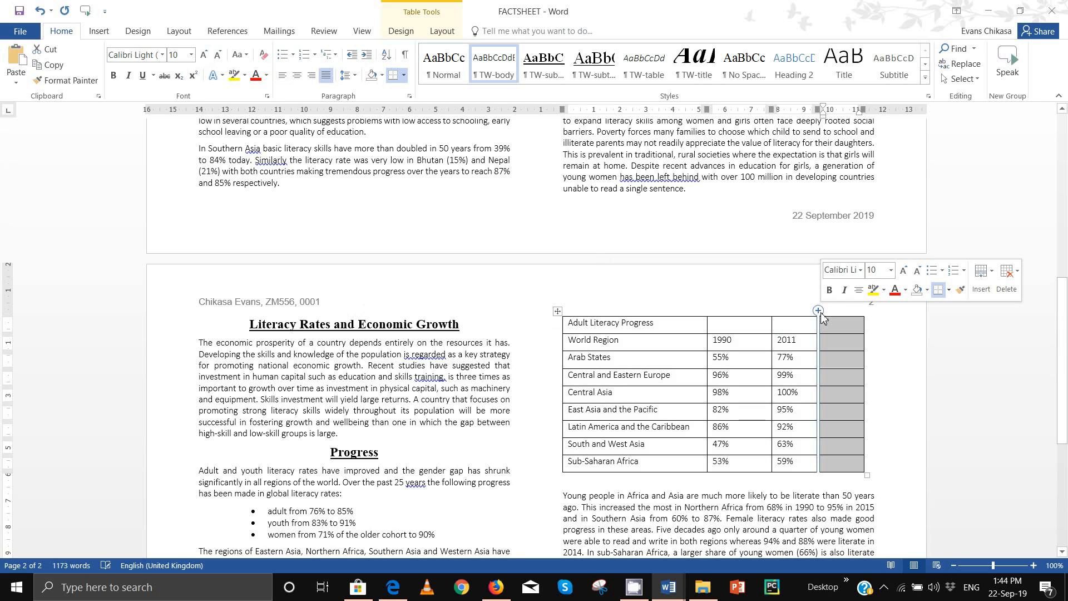
click(841, 343)
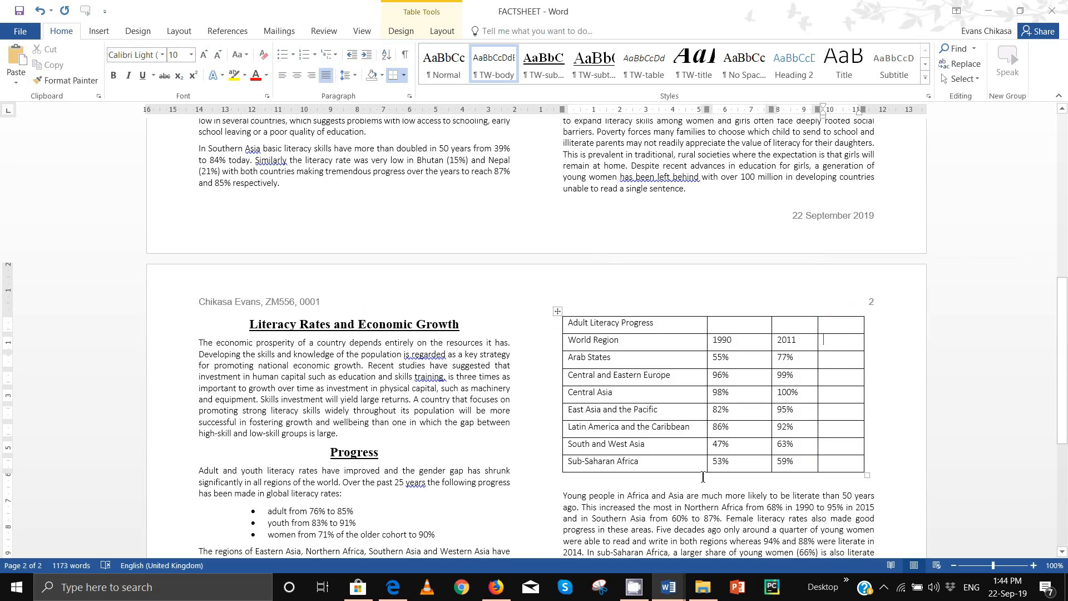
click(1019, 10)
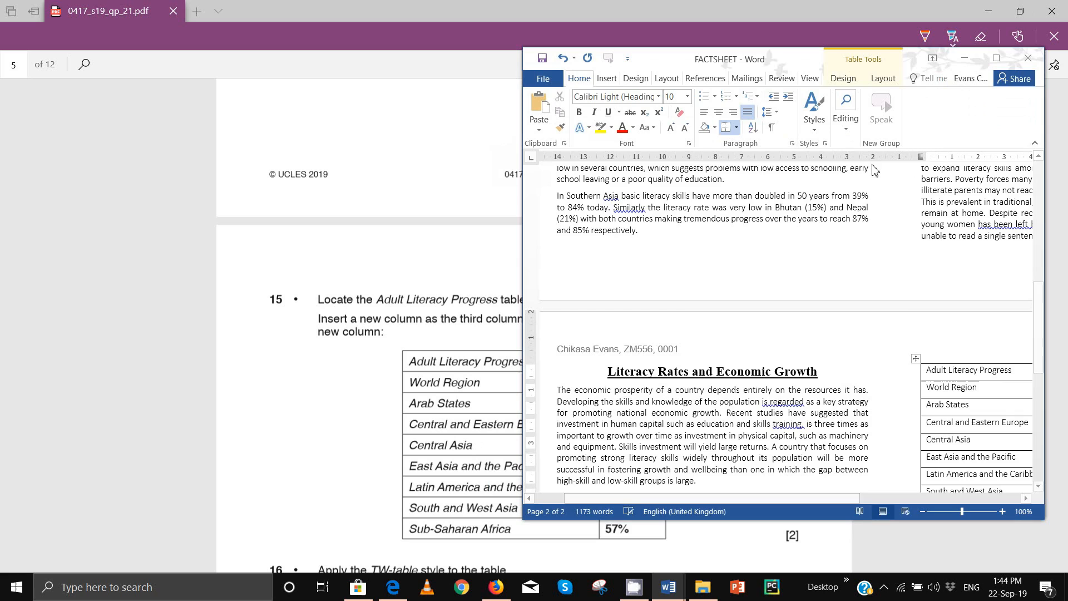
Step: Resize the question paper window so it sits beside Word
drag(744, 499, 896, 499)
scroll(828, 391, down, 1)
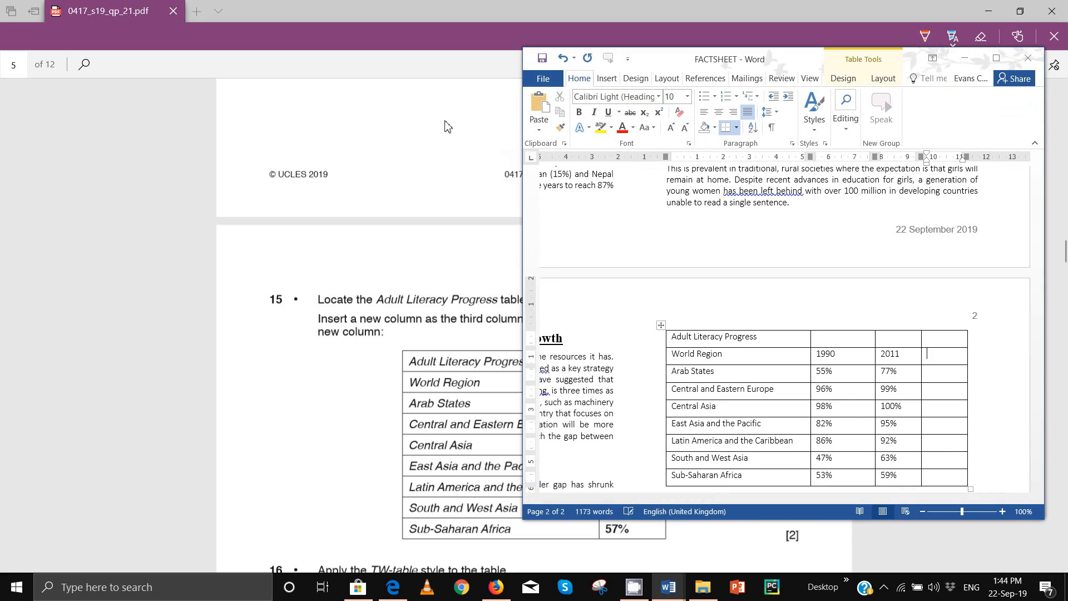
click(1020, 10)
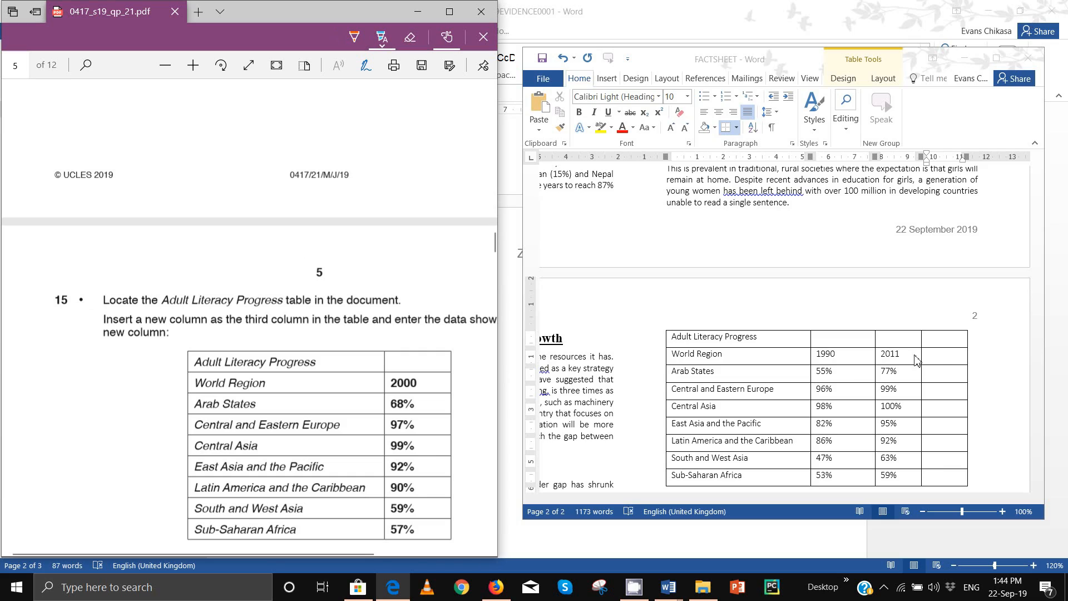
Step: Fill the new column with 2000 and 68%, 97%, 99%, 92%, 90%, 59%, 57%
click(940, 362)
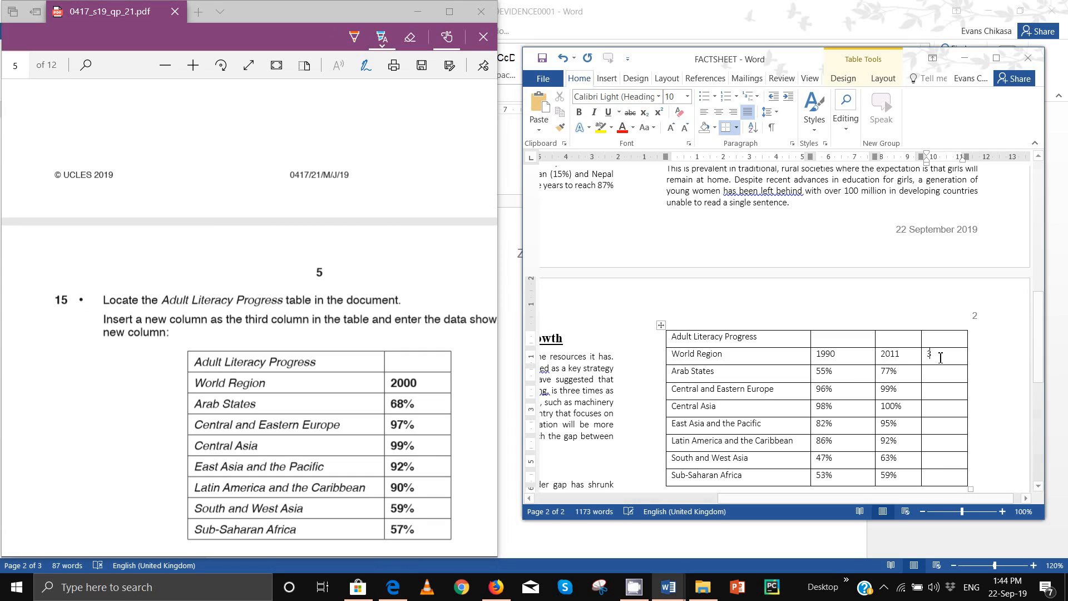
text(3)
click(957, 377)
text(68)
text(97)
text(99)
text(99)
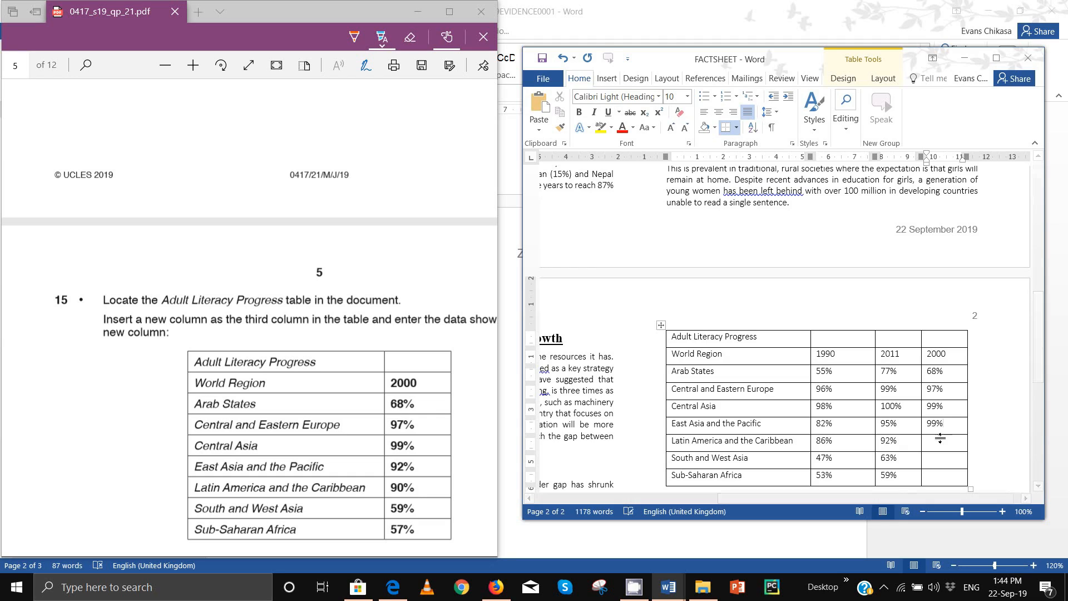
key(BackSpace)
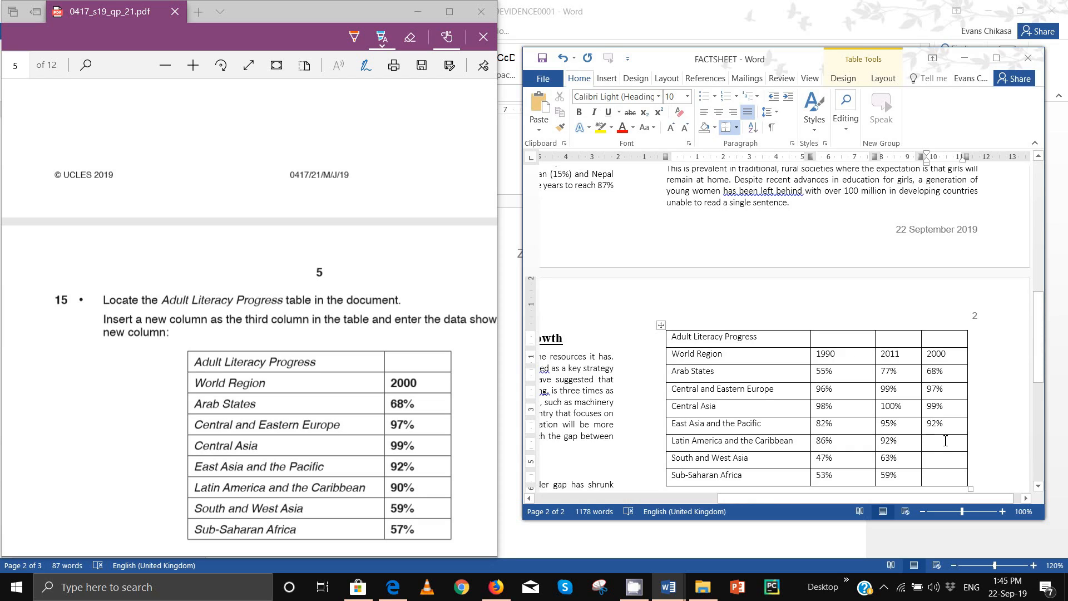
text(0)
text(59)
text(57)
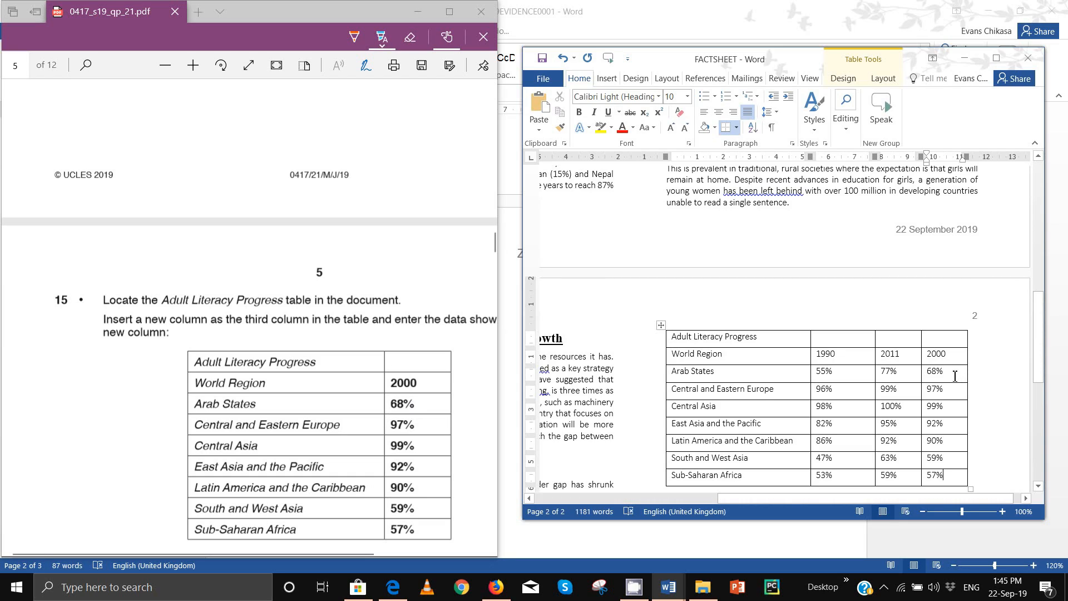
drag(934, 356, 950, 471)
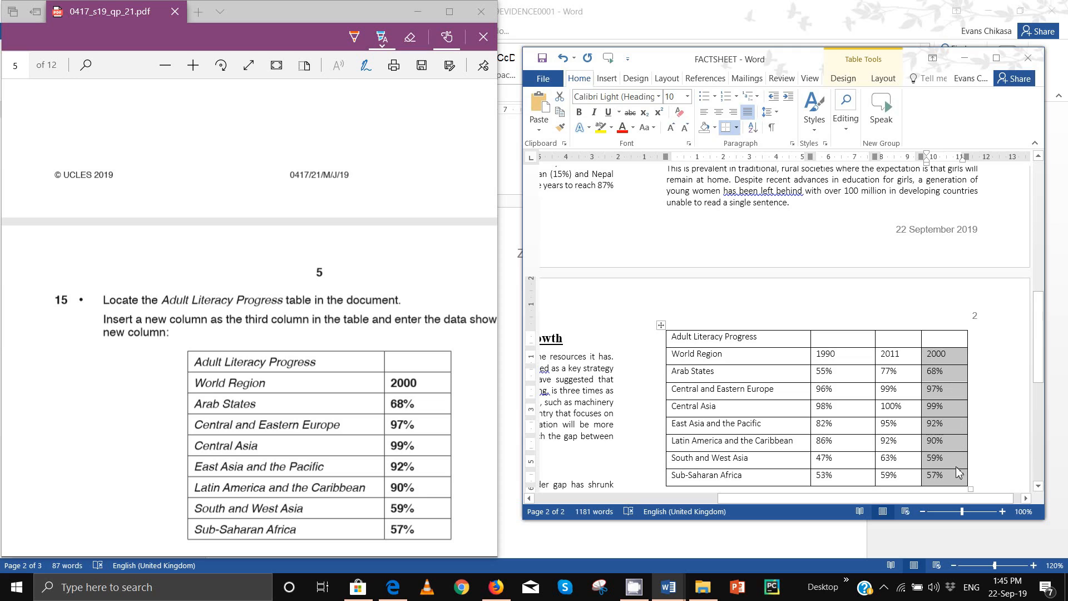
Step: Scroll the question paper PDF down to questions 16–18 on styling the table
click(361, 445)
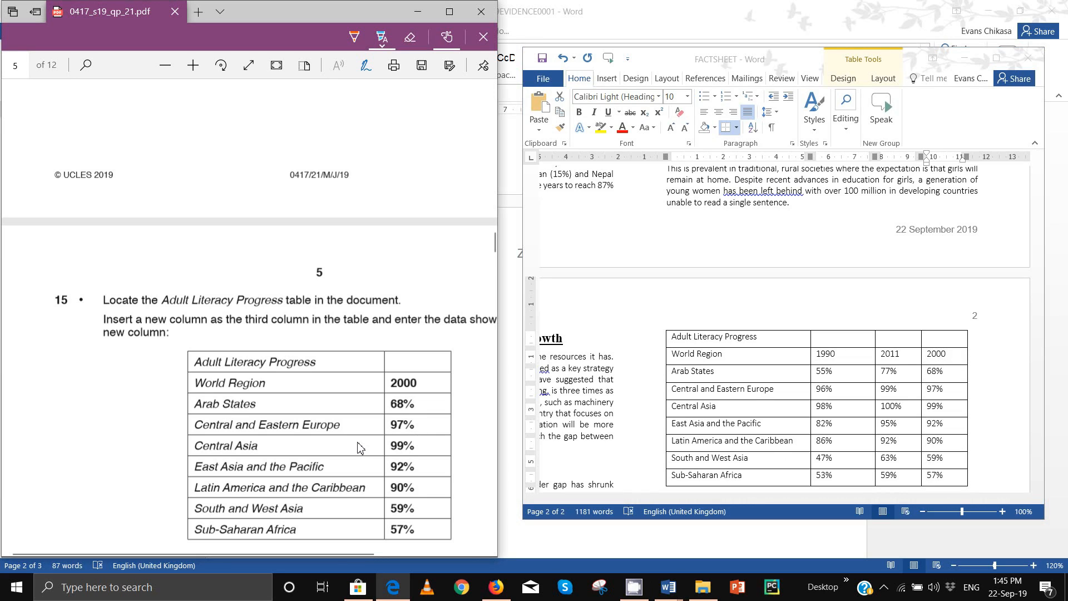
scroll(231, 412, down, 2)
scroll(231, 412, down, 3)
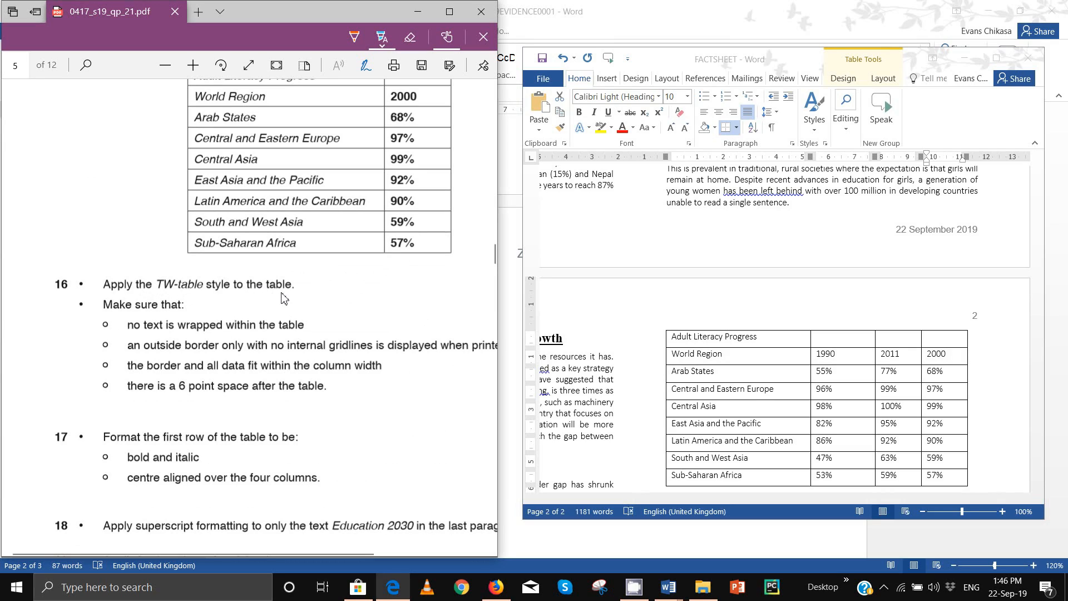
Step: Select the Adult Literacy Progress table, maximise Word and apply the TW-table style
click(712, 345)
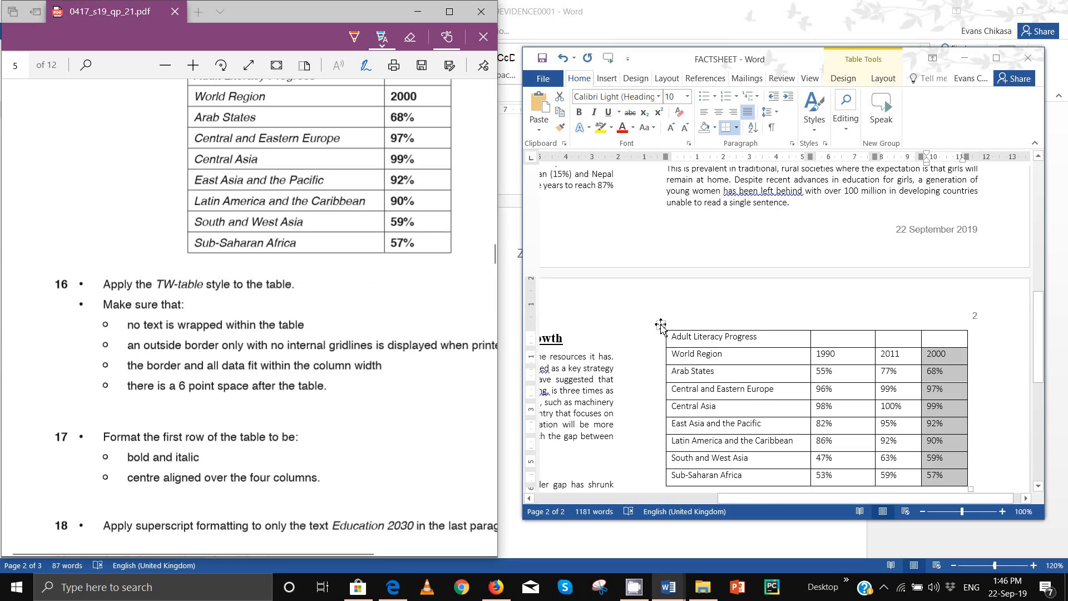
click(661, 326)
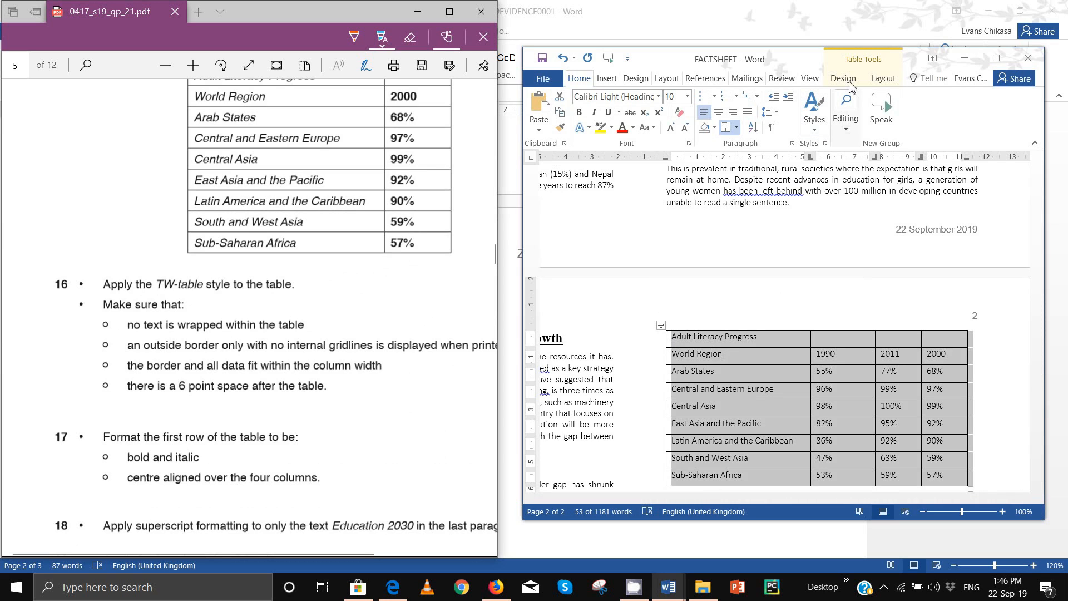
click(996, 58)
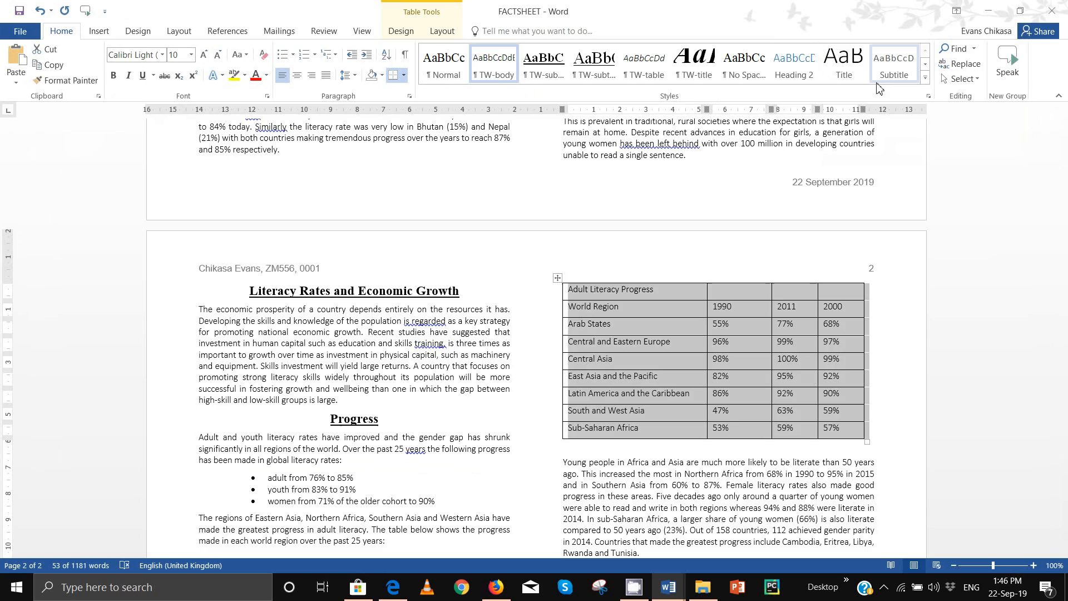
click(654, 74)
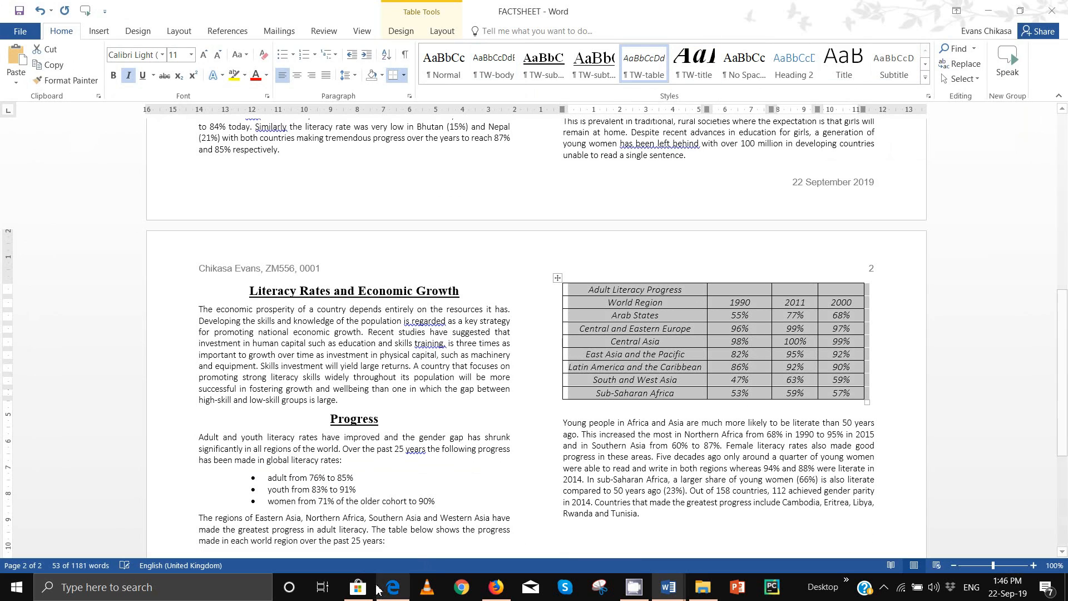
Step: Check the question paper, then reselect the whole table in the FACTSHEET document
click(393, 587)
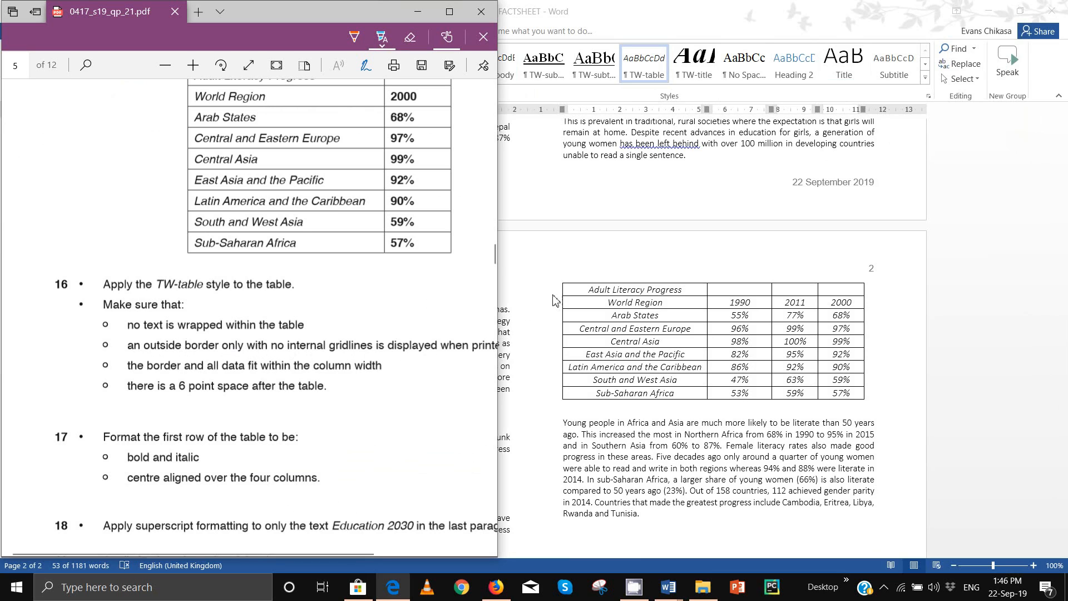
click(582, 286)
click(558, 278)
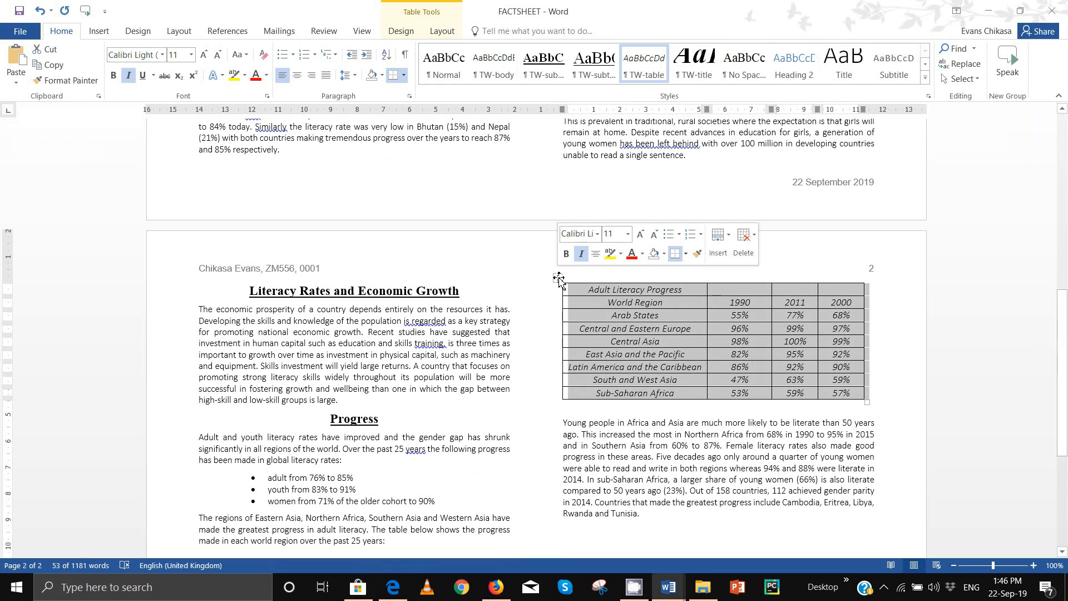
Step: Clear all table borders, then apply Outside Borders only
click(404, 75)
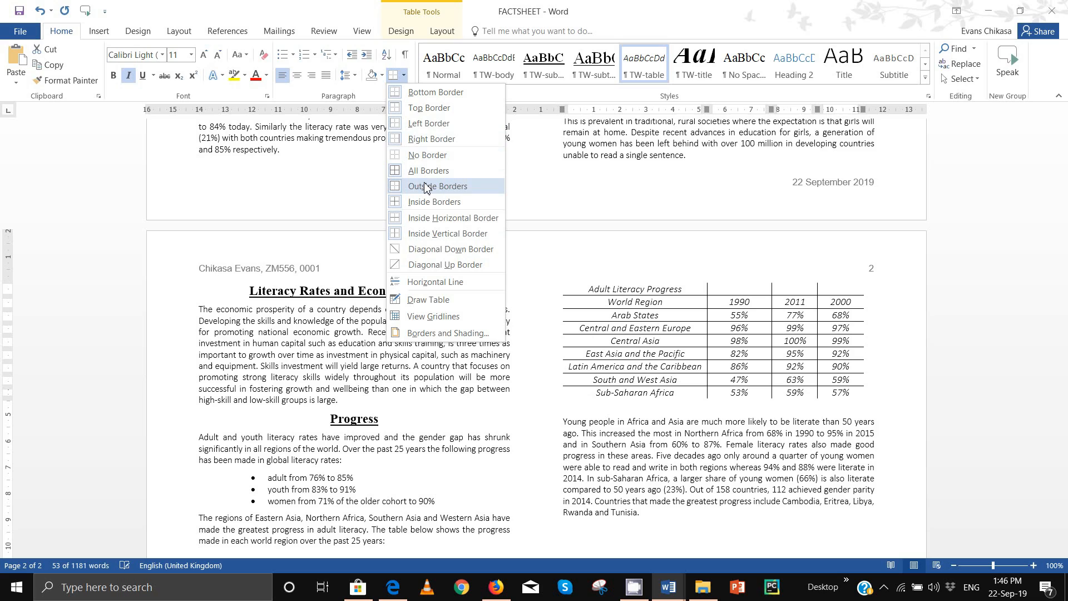
click(425, 186)
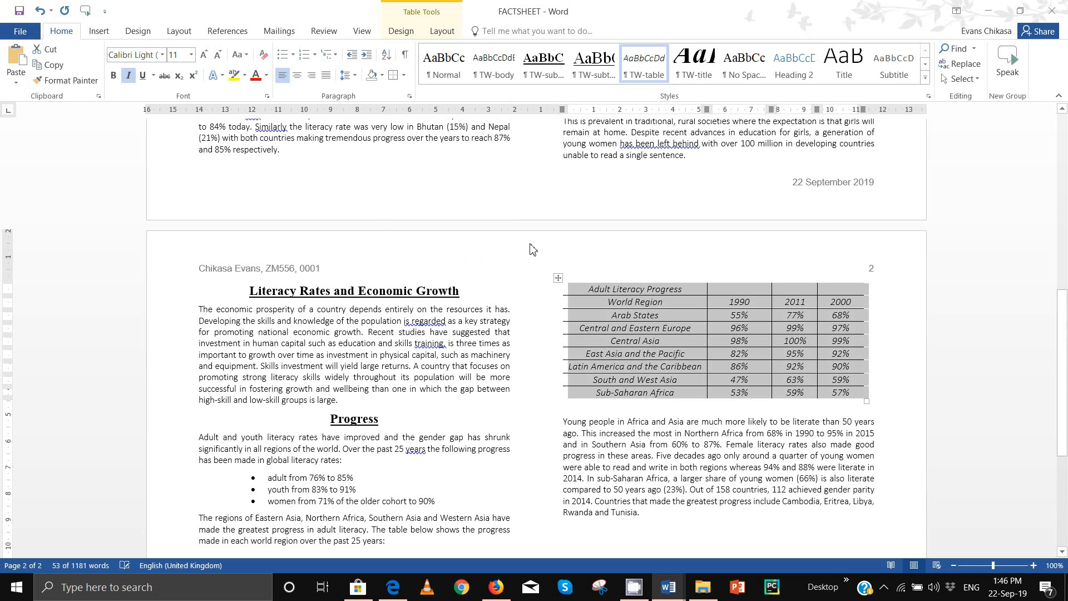
click(404, 76)
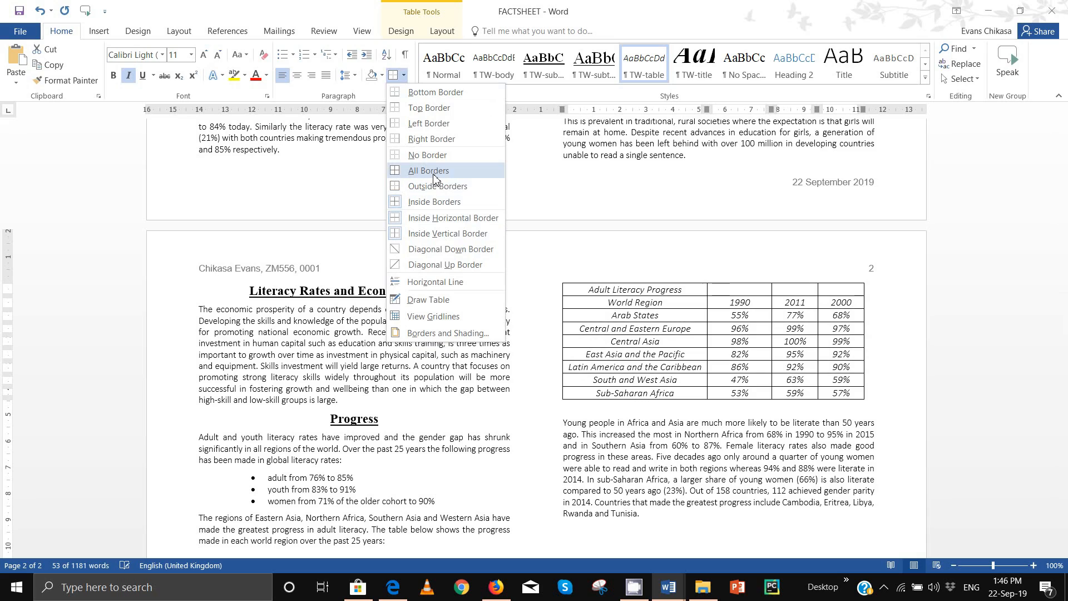
click(433, 162)
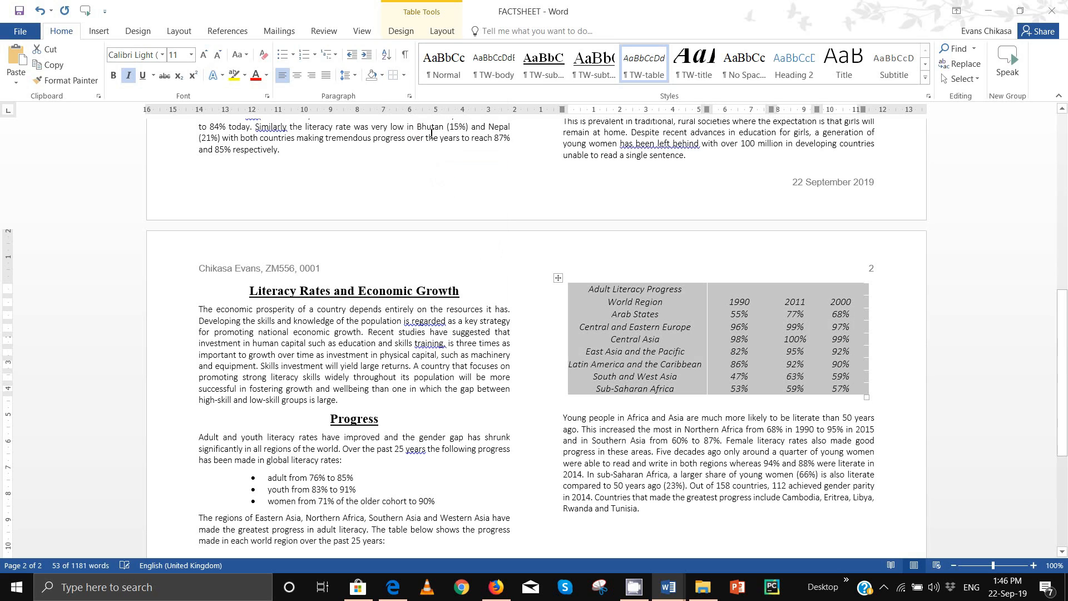
click(404, 76)
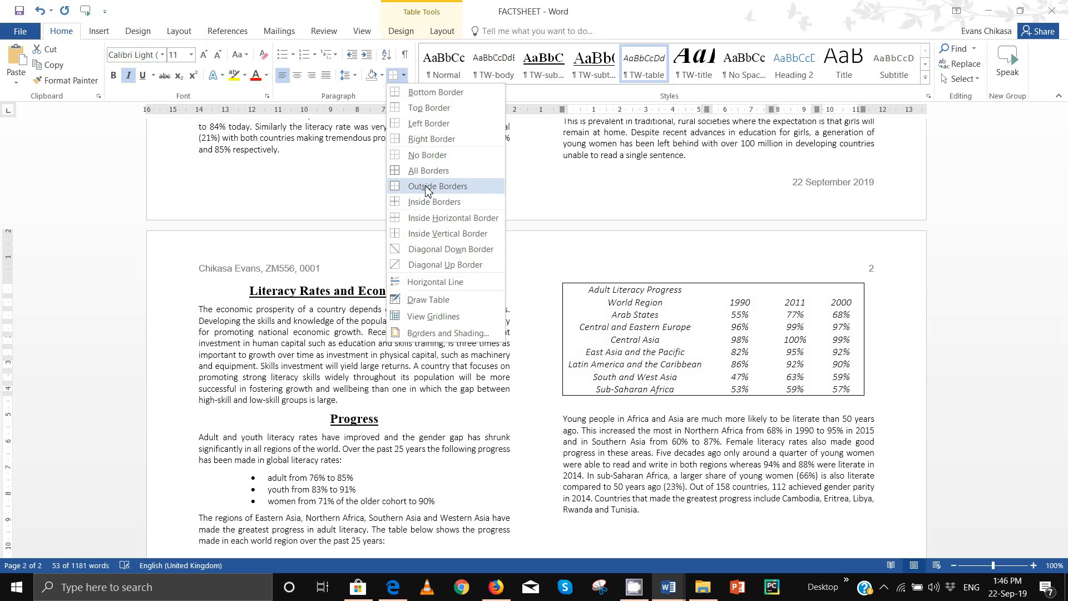
click(427, 187)
Step: Highlight the border and data-fit requirement in the question paper PDF
mouse_move(387, 593)
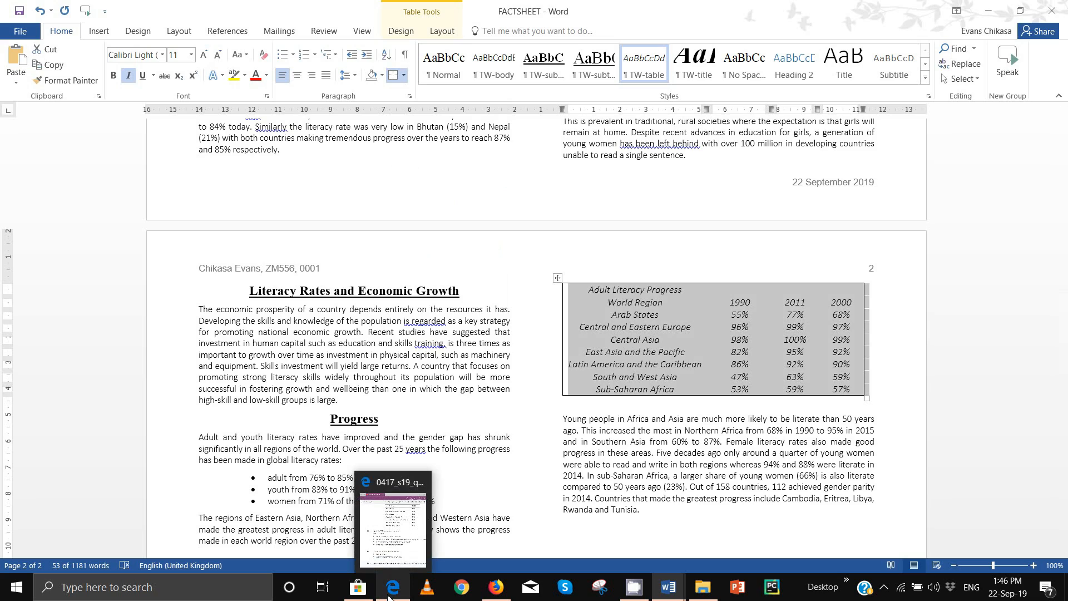
click(408, 534)
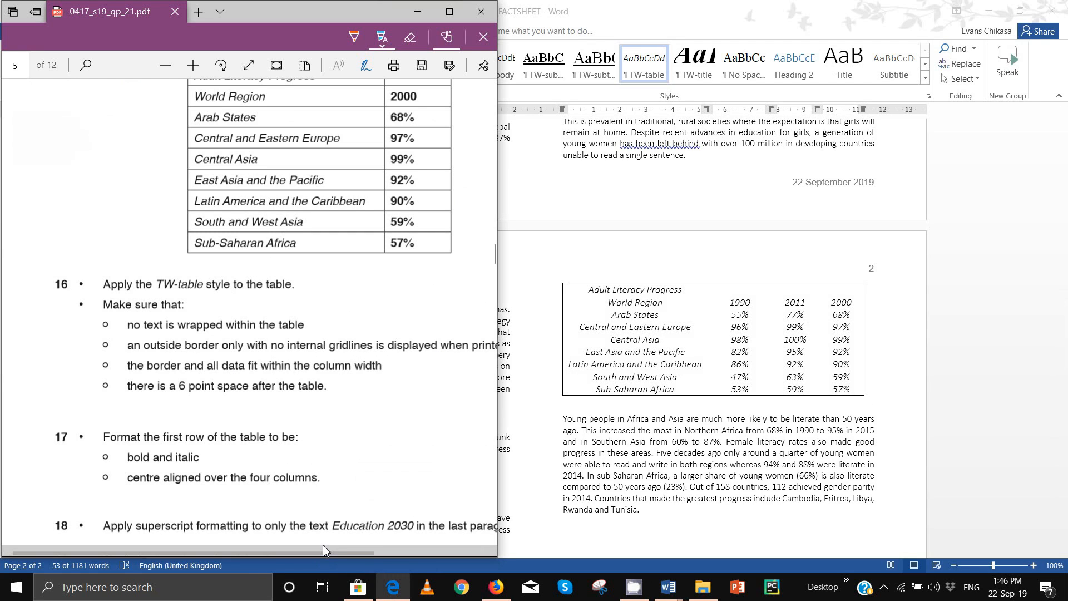
drag(325, 551, 353, 551)
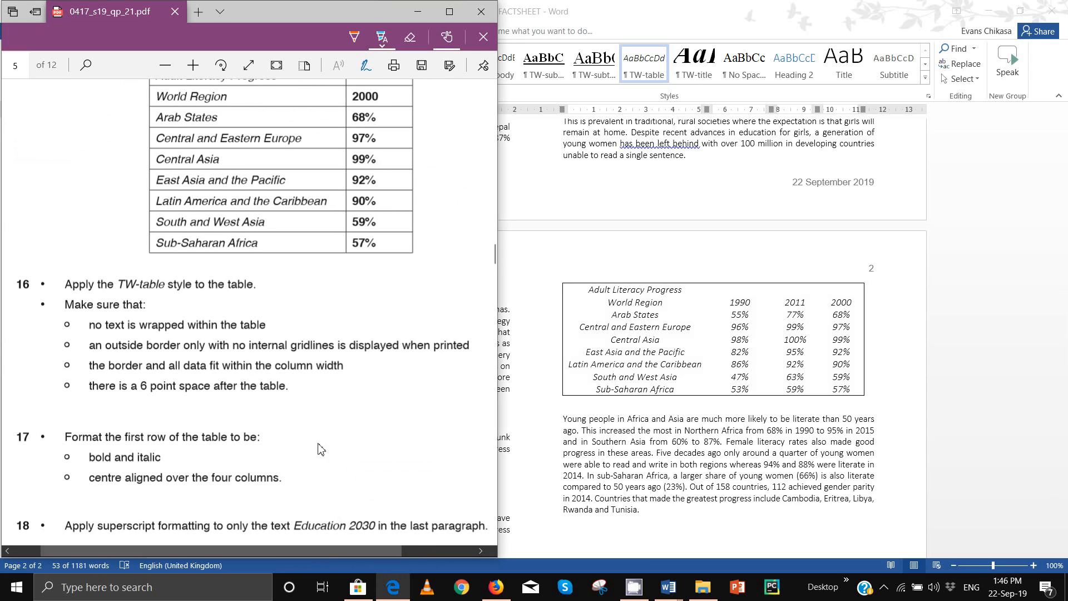
scroll(282, 388, down, 4)
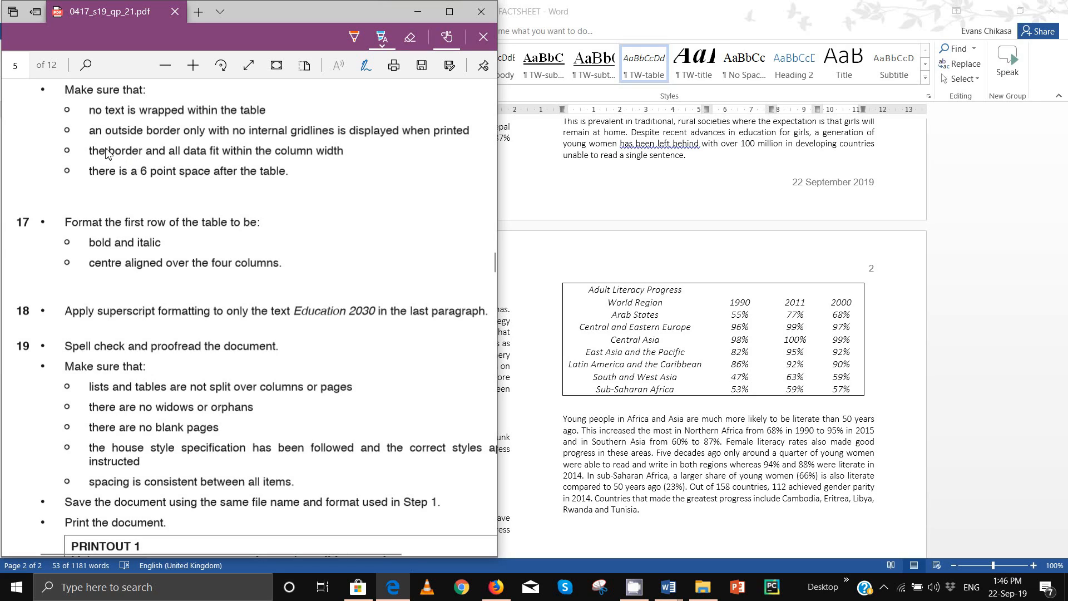
drag(109, 154, 342, 163)
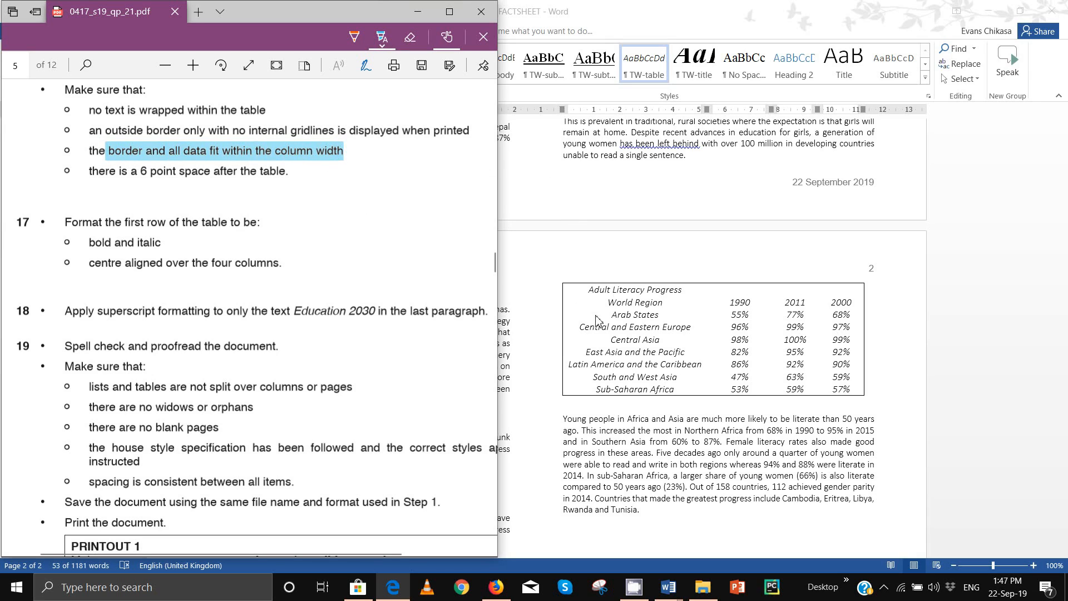
click(565, 113)
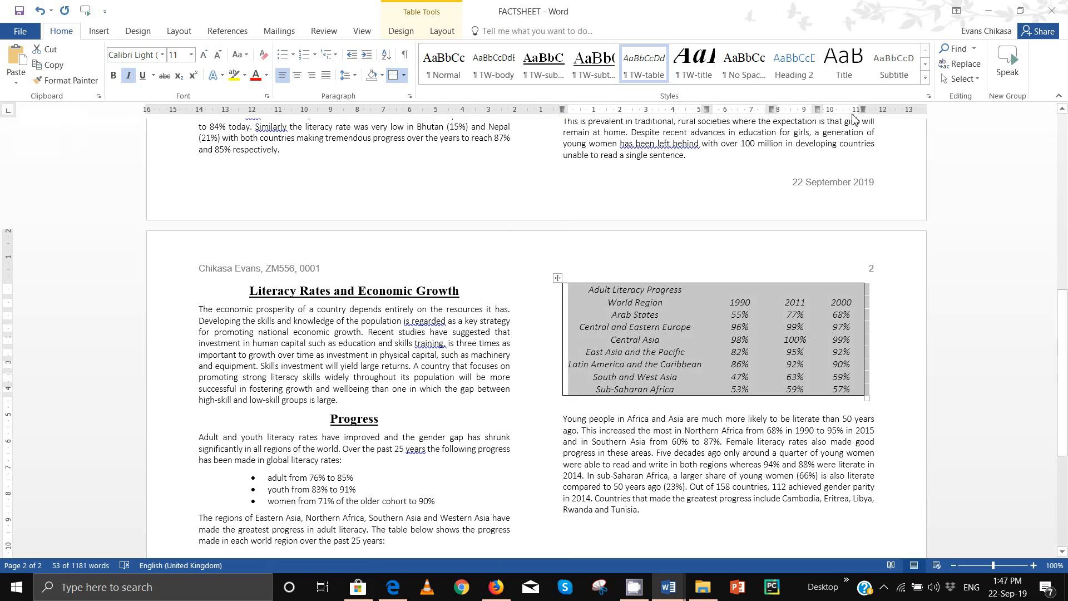
drag(864, 110, 866, 110)
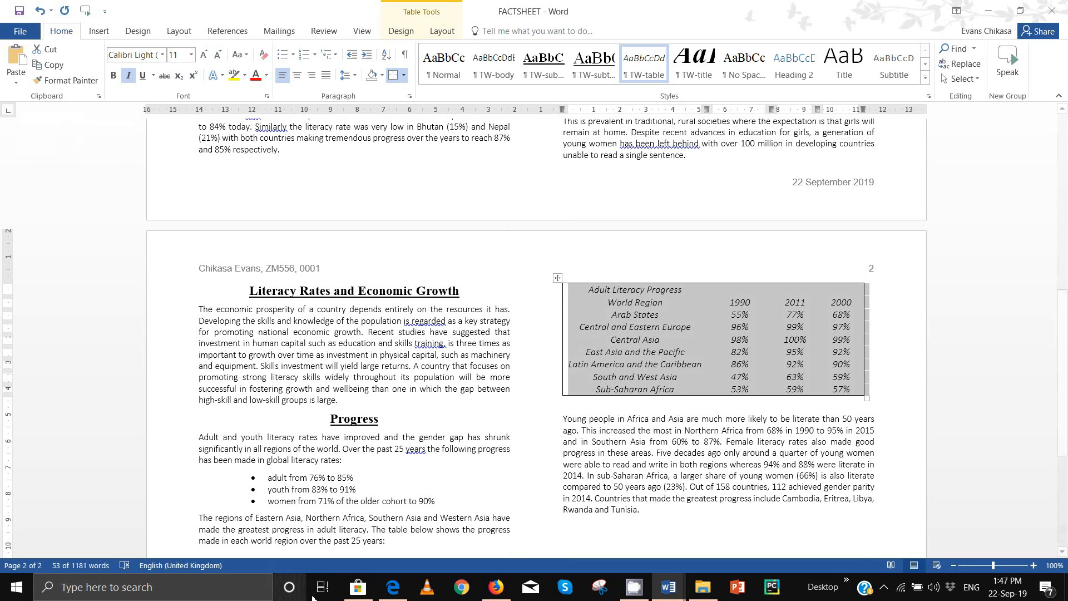
mouse_move(365, 594)
mouse_move(402, 589)
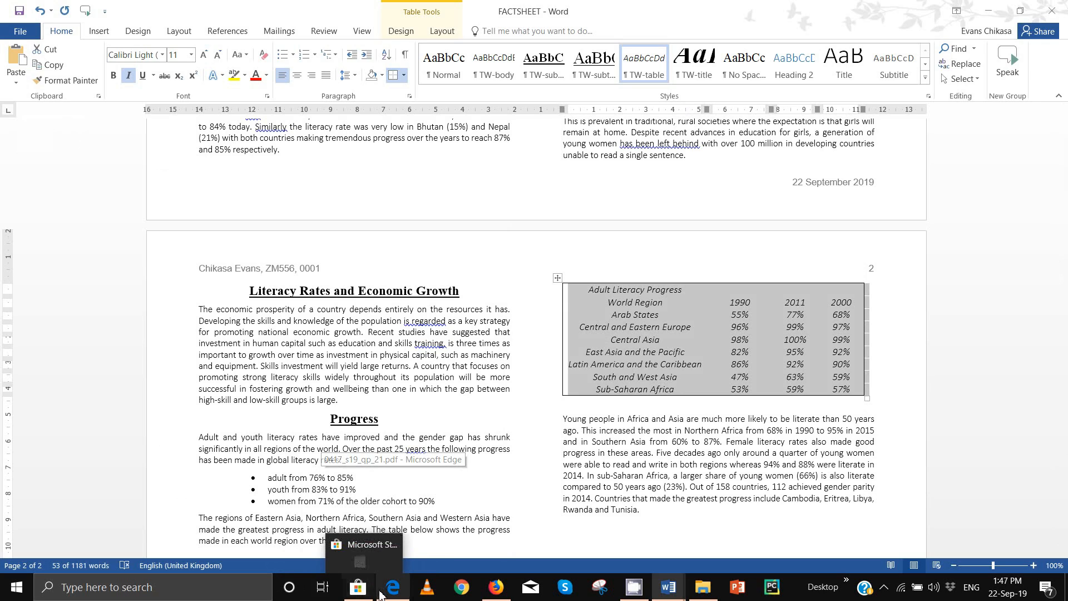
click(384, 592)
drag(92, 178, 282, 179)
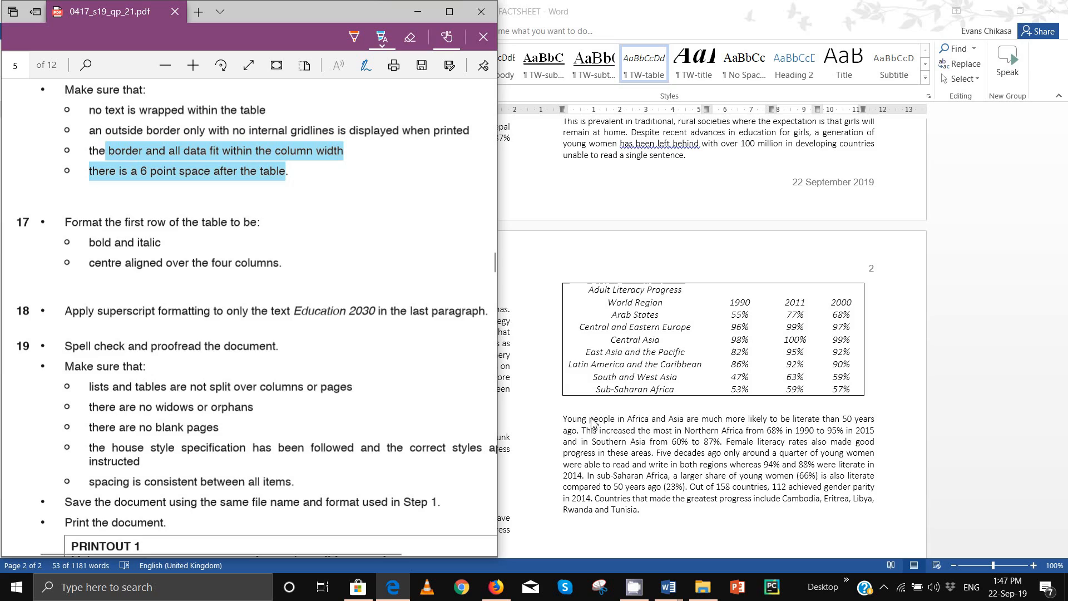
click(592, 408)
click(586, 405)
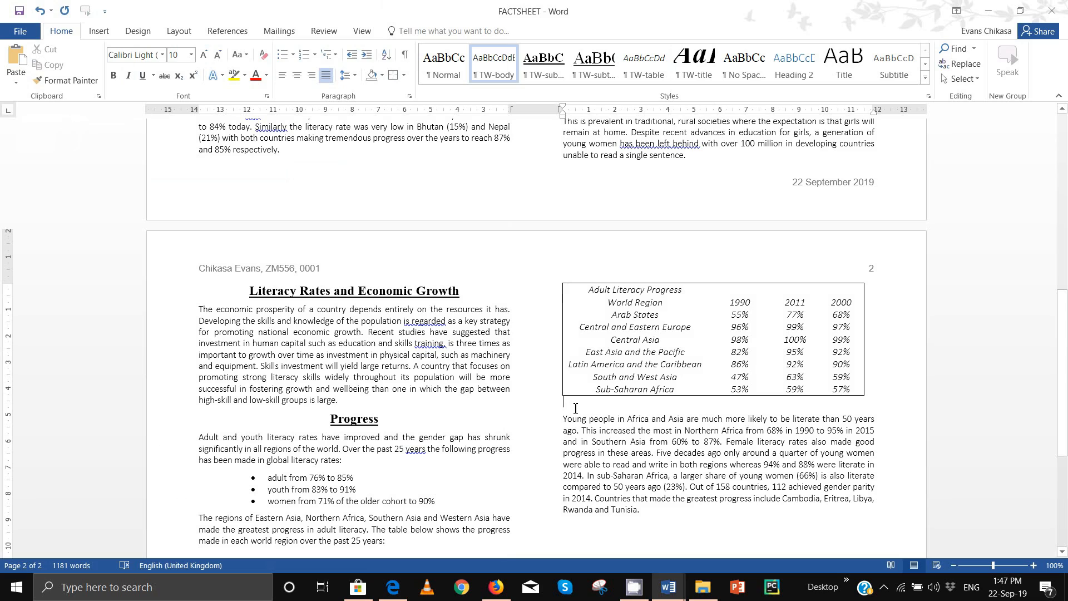
key(BackSpace)
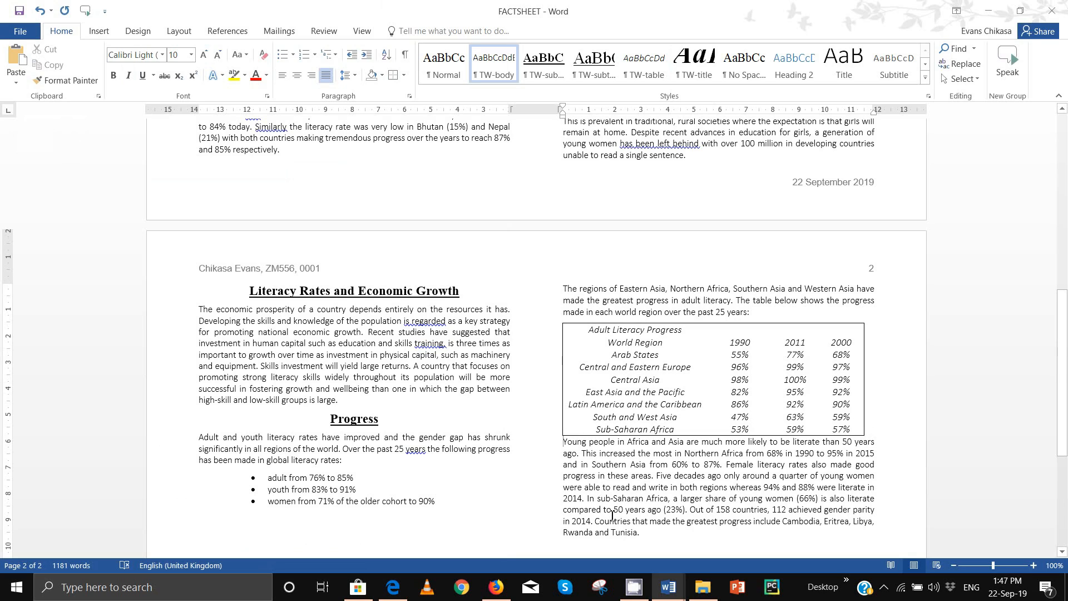
key(ctrl+z)
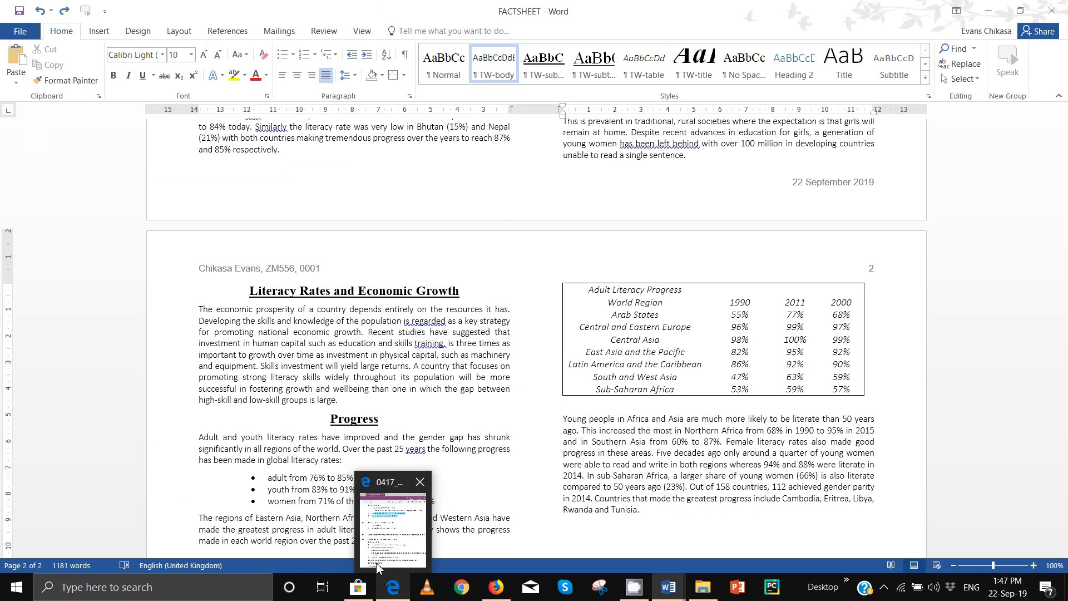
click(392, 587)
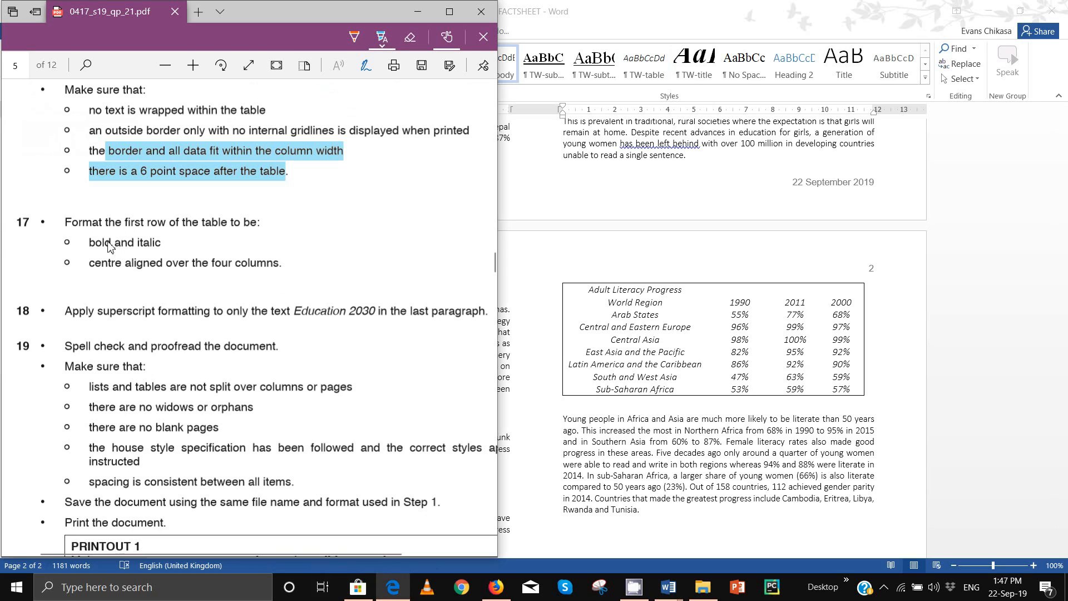
Step: Highlight item 17's bold-and-italic requirement and make the Adult Literacy Progress title row bold
drag(89, 245, 162, 245)
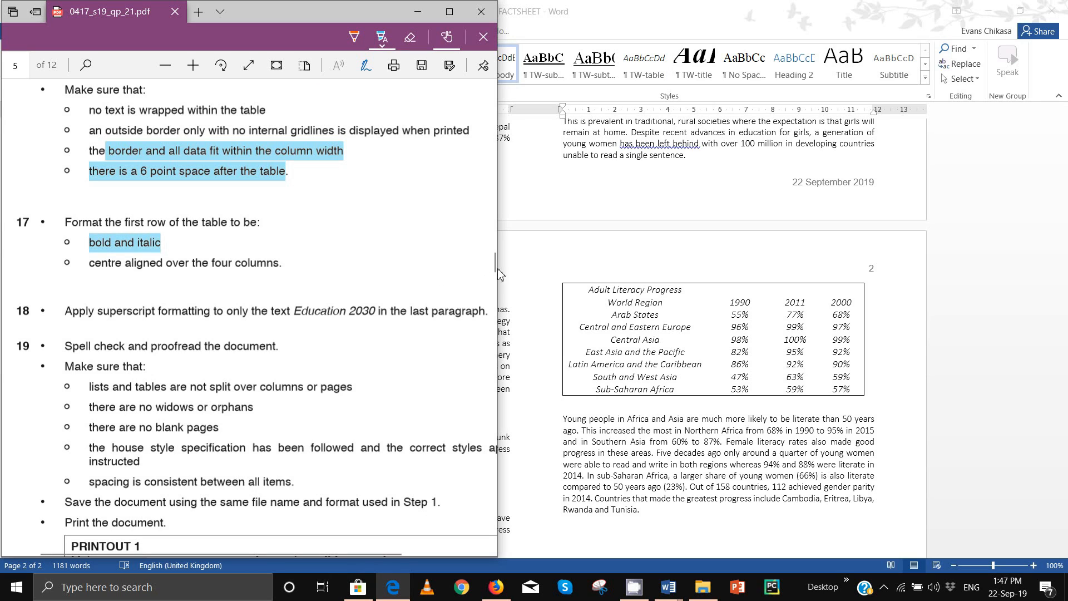
click(575, 293)
click(575, 293)
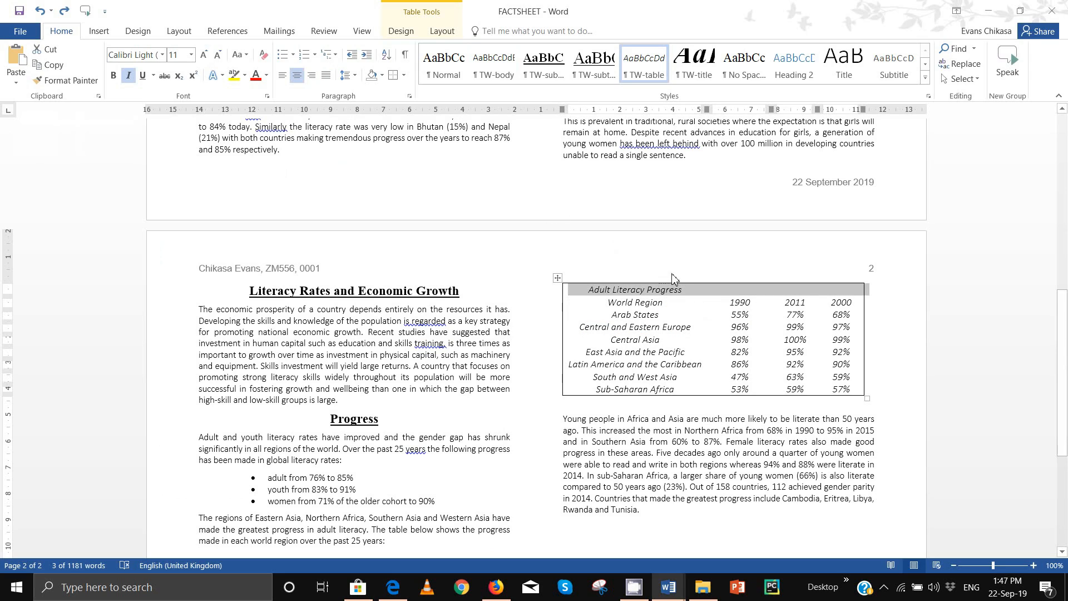
right_click(694, 295)
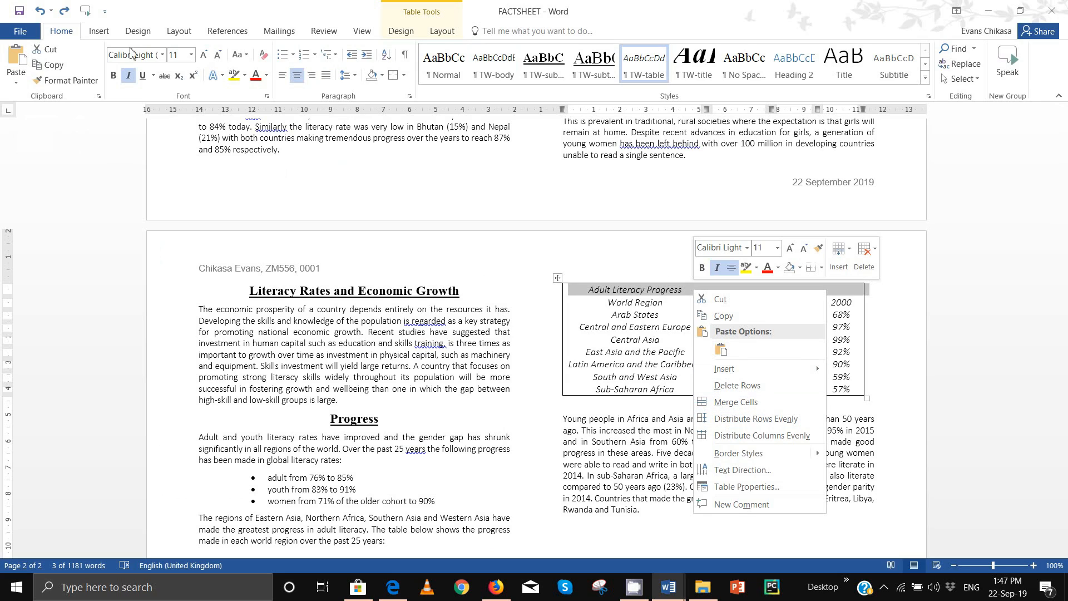
click(114, 74)
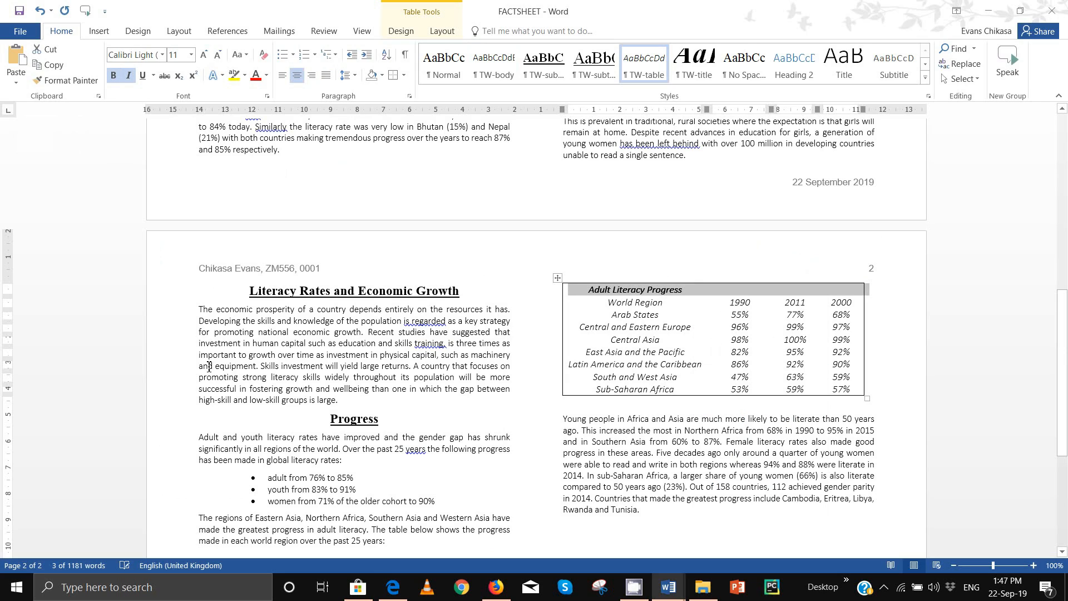
Step: Highlight item 17's centre-aligned requirement and bring up the title row's table menu
click(393, 587)
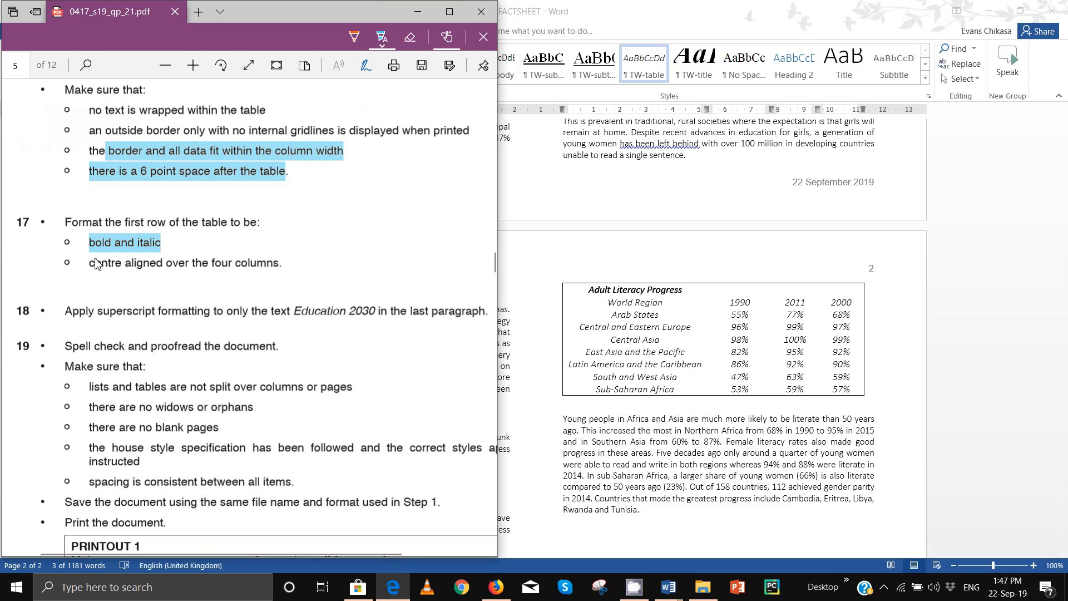
drag(91, 263, 279, 263)
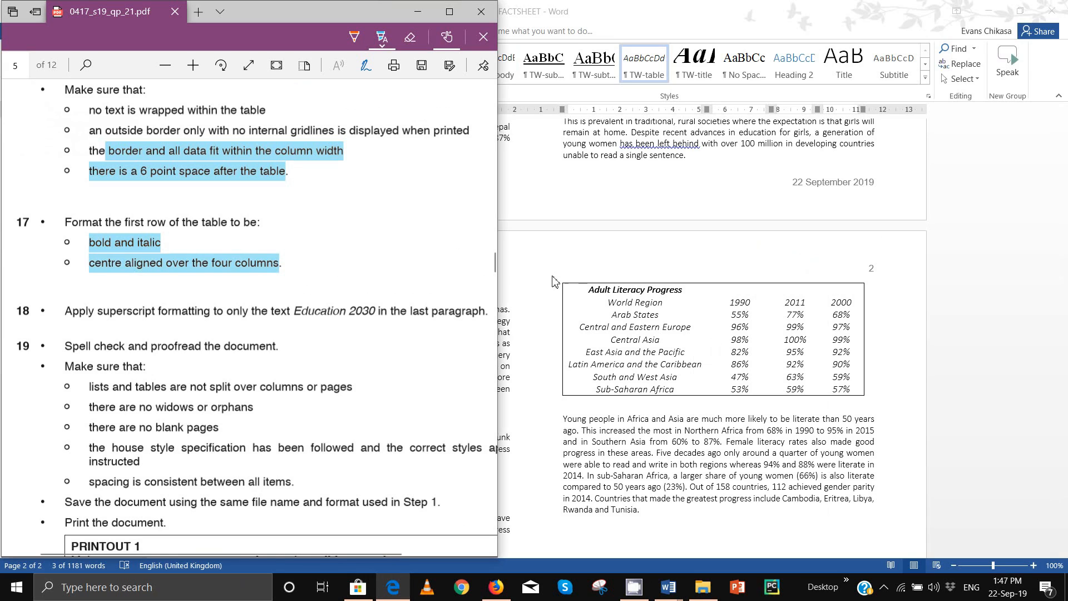
click(576, 290)
right_click(582, 292)
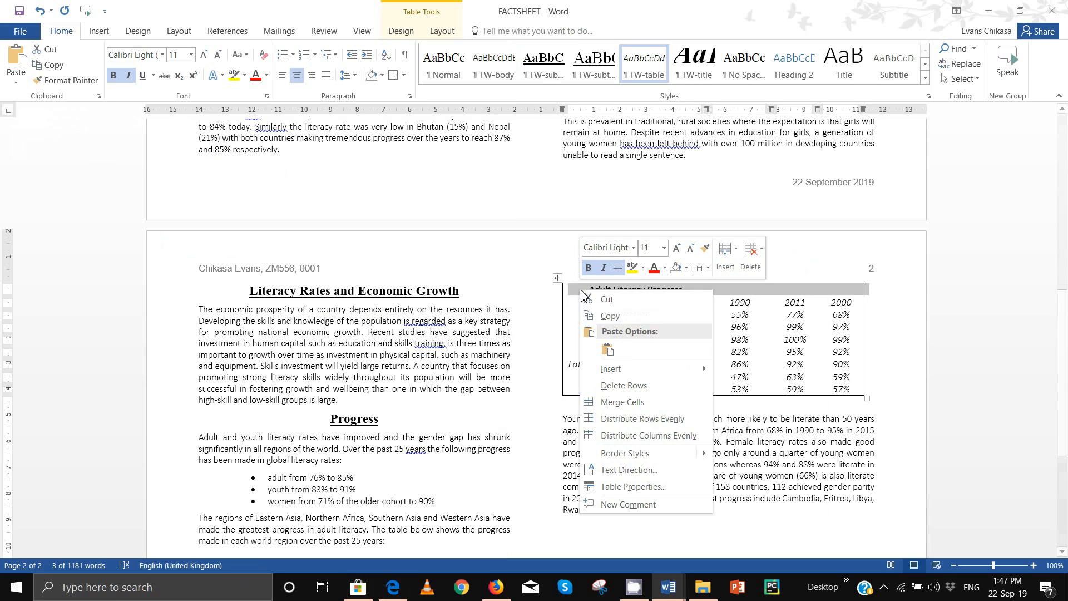
Step: Merge the title row cells, then highlight item 18's 'Education 2030' superscript instruction
click(637, 402)
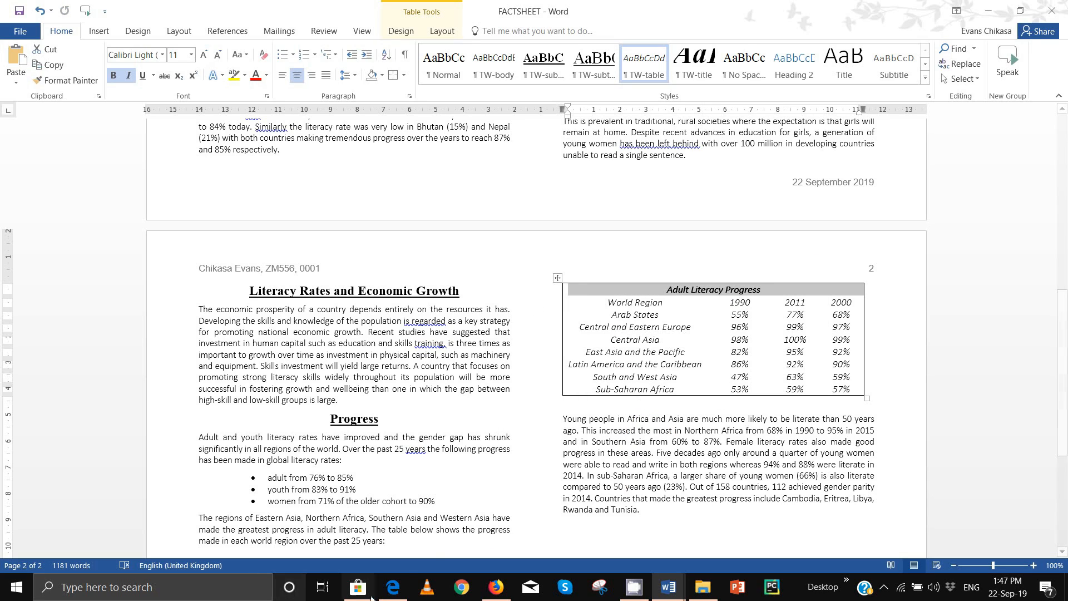
mouse_move(394, 589)
click(392, 537)
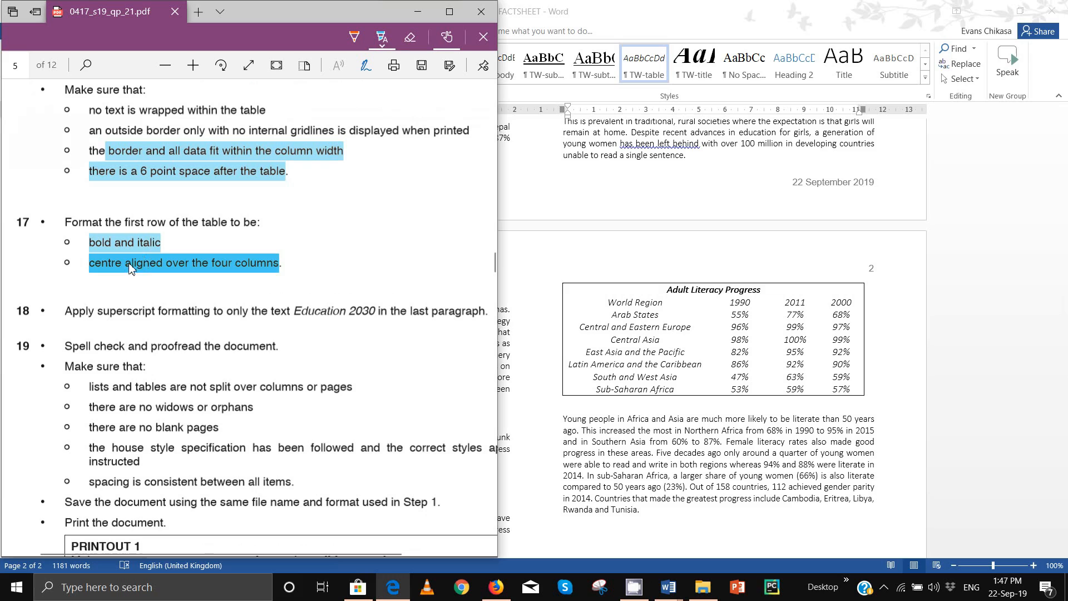
scroll(62, 320, down, 1)
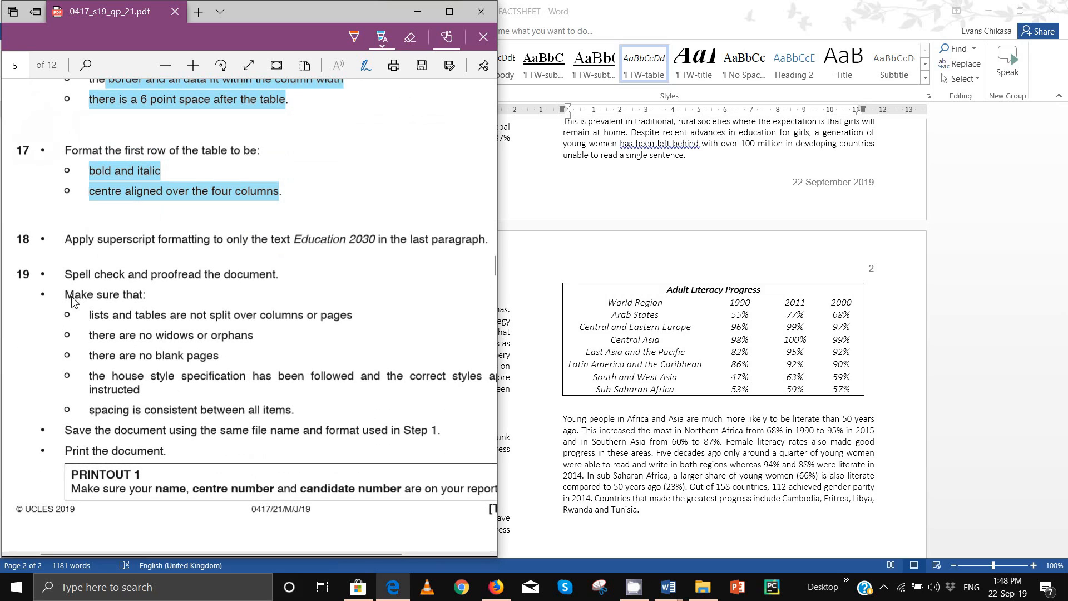
drag(65, 242, 387, 246)
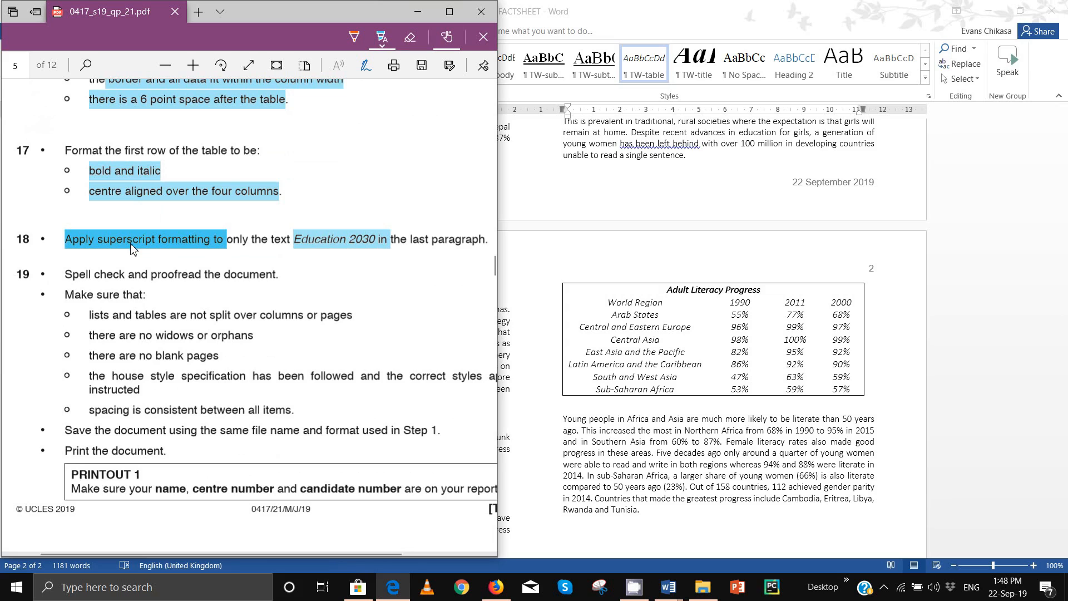
click(616, 35)
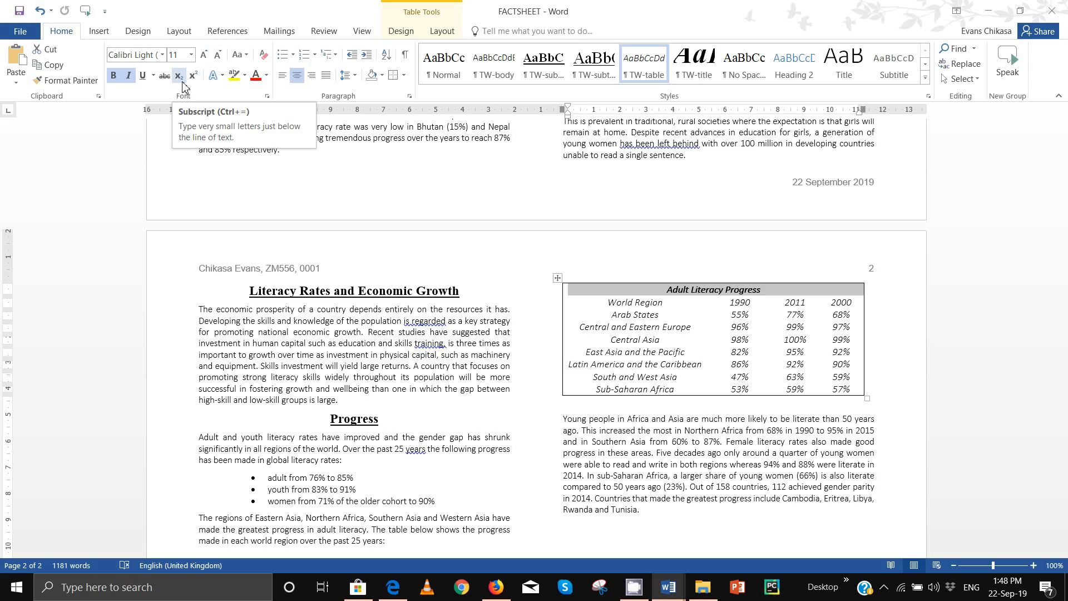
Step: Select 'Education 2030' in the last paragraph and format it as superscript
scroll(645, 455, down, 2)
scroll(644, 456, down, 5)
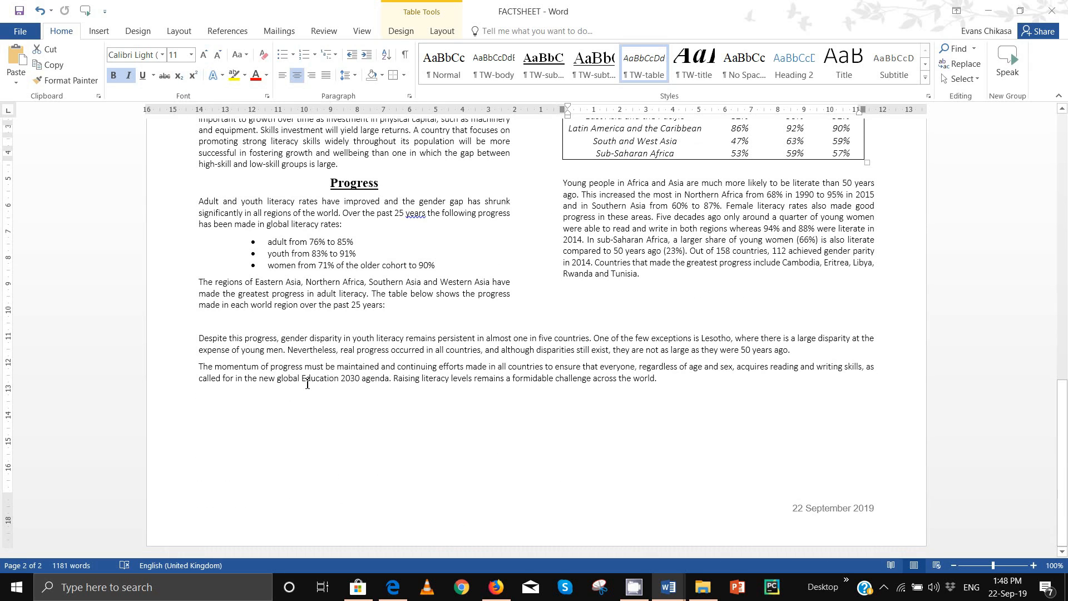
drag(302, 380, 359, 379)
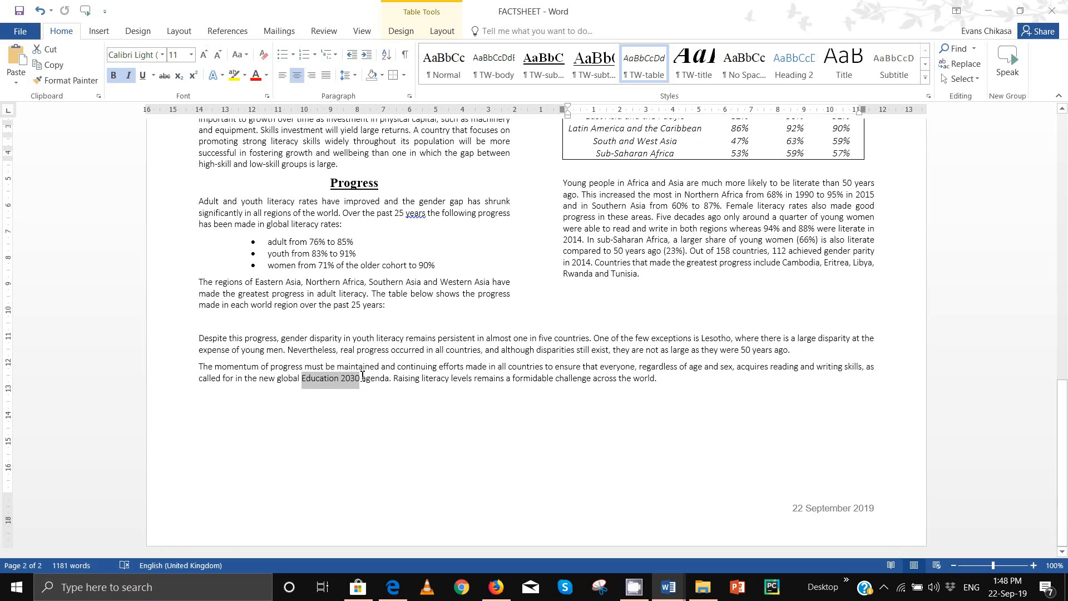
click(178, 76)
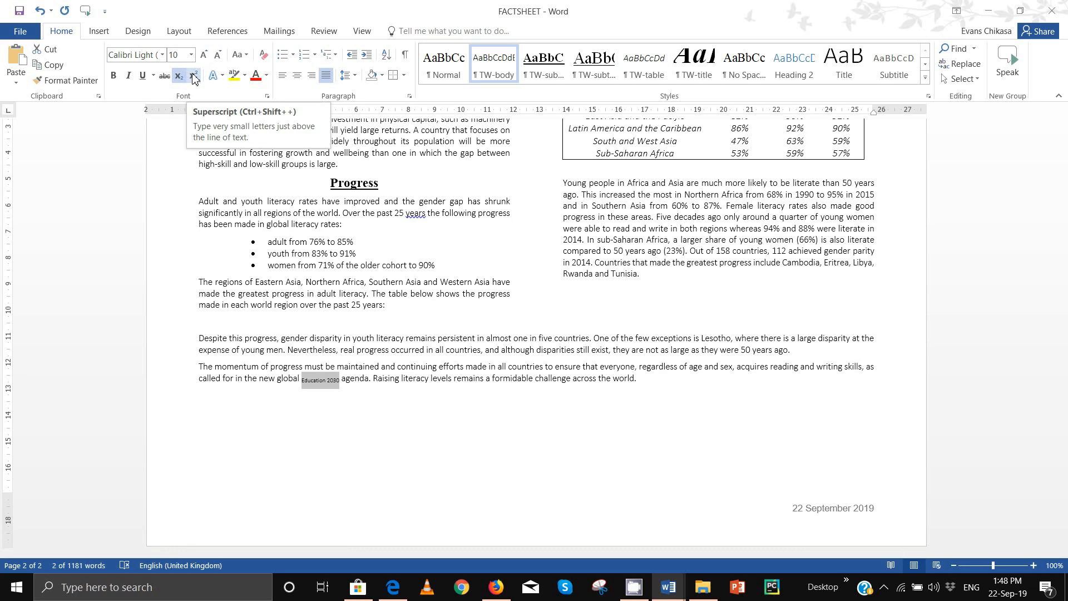
click(193, 76)
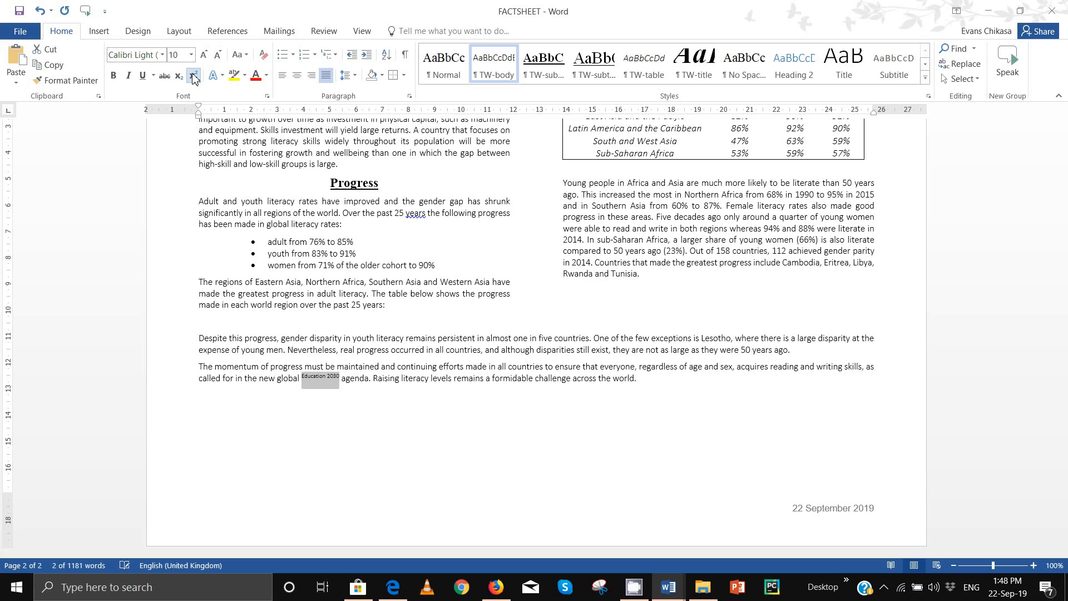
Step: Highlight item 19's checks: lists and tables, widows/orphans, blank pages, house style, consistent spacing
mouse_move(393, 587)
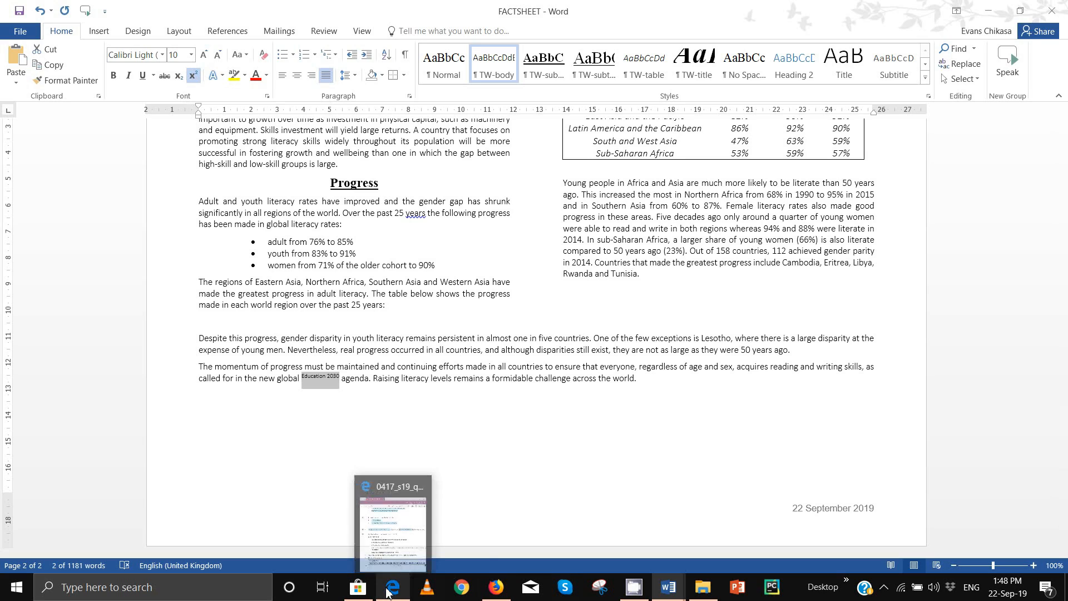
click(403, 527)
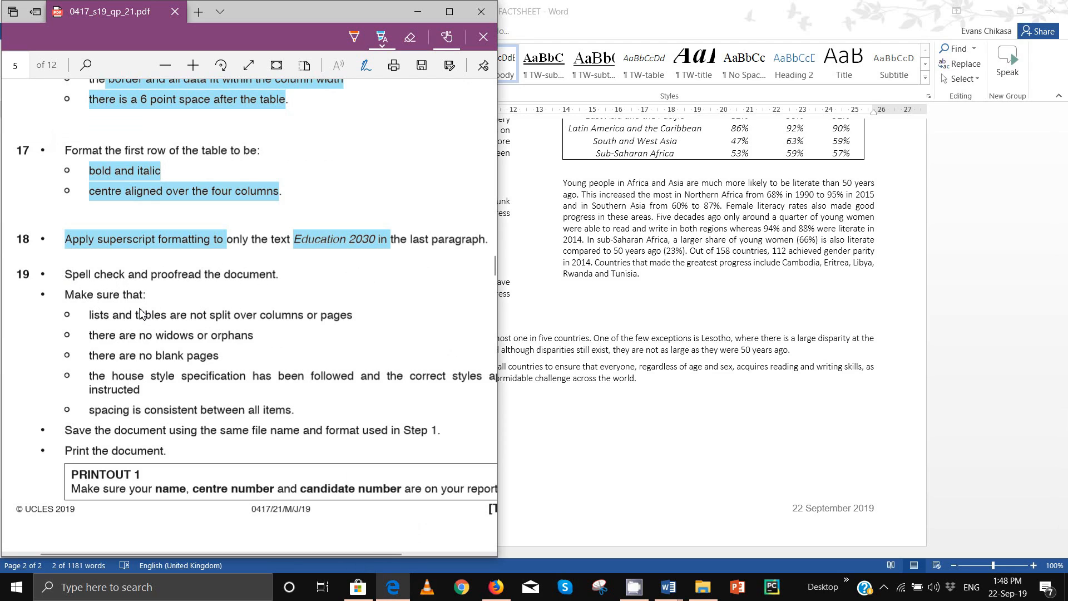
drag(100, 317, 354, 319)
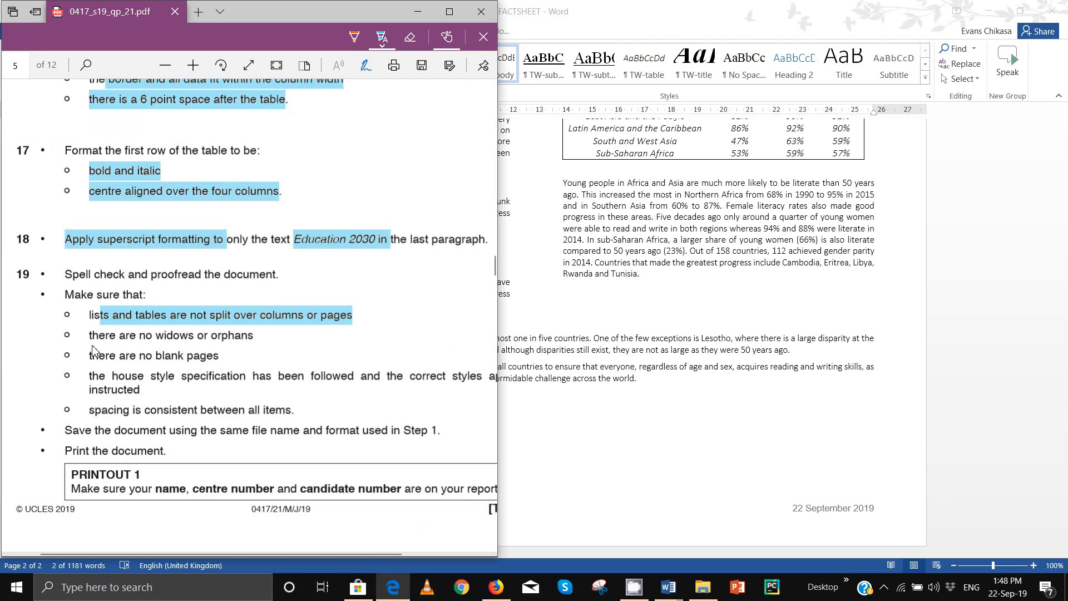
drag(90, 334, 255, 337)
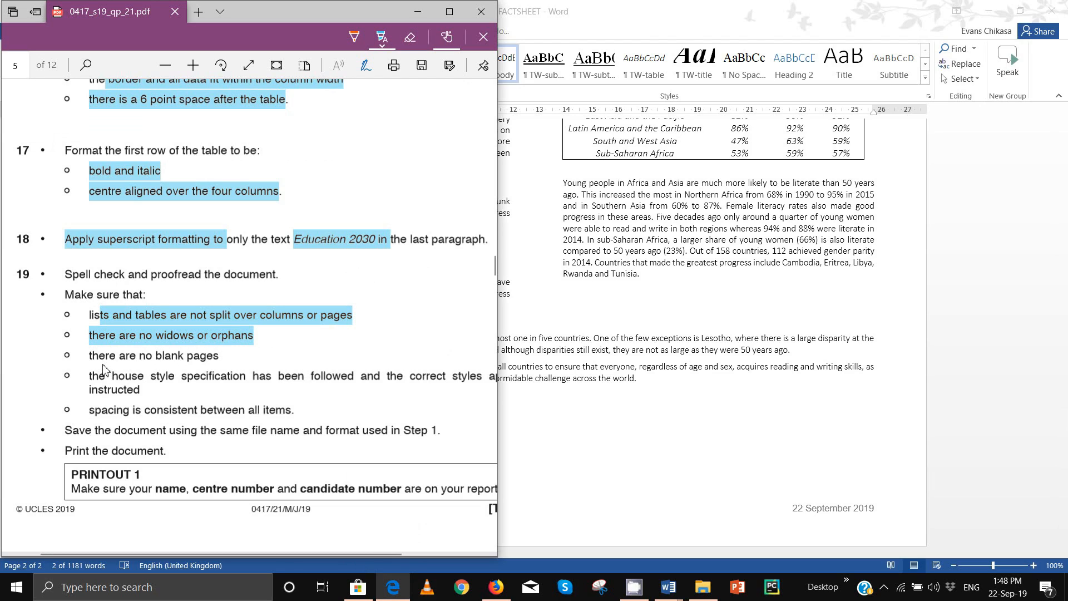
drag(90, 355, 219, 356)
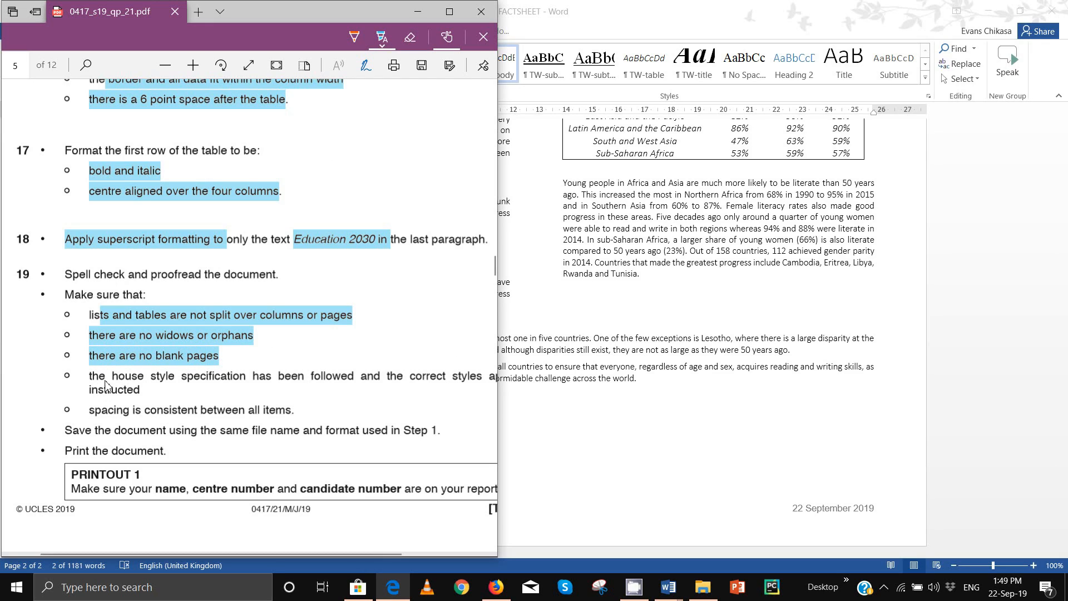
drag(107, 386, 155, 392)
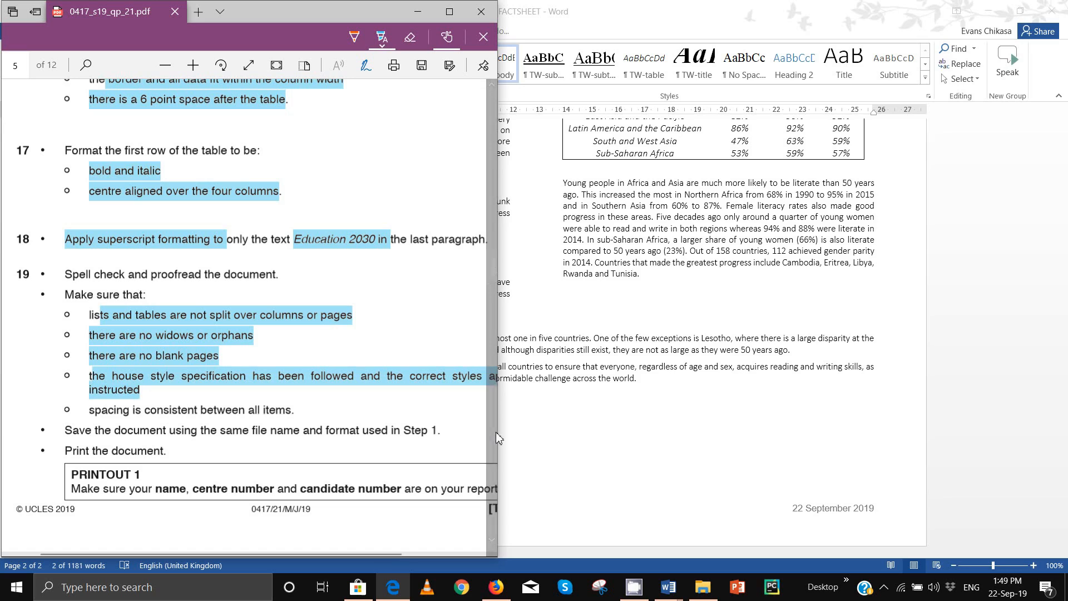
drag(499, 431, 574, 433)
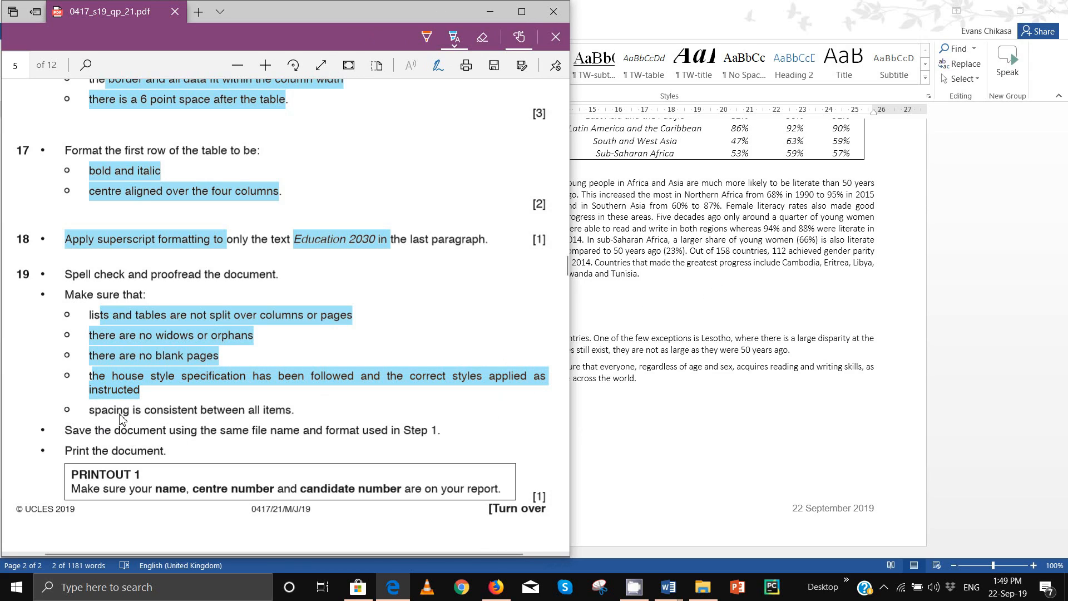
drag(89, 410, 271, 410)
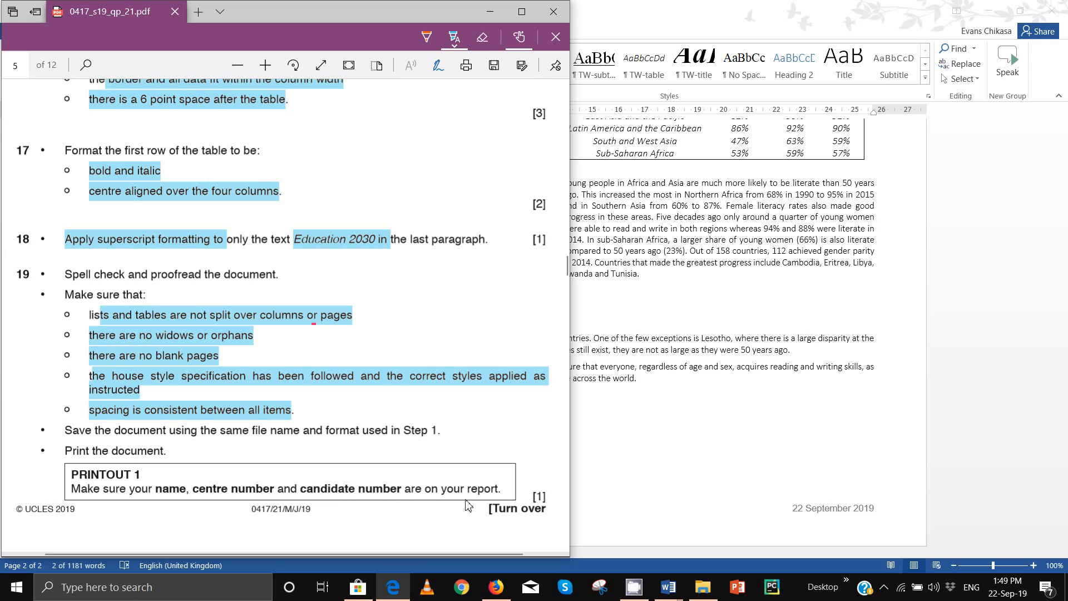
scroll(423, 473, down, 8)
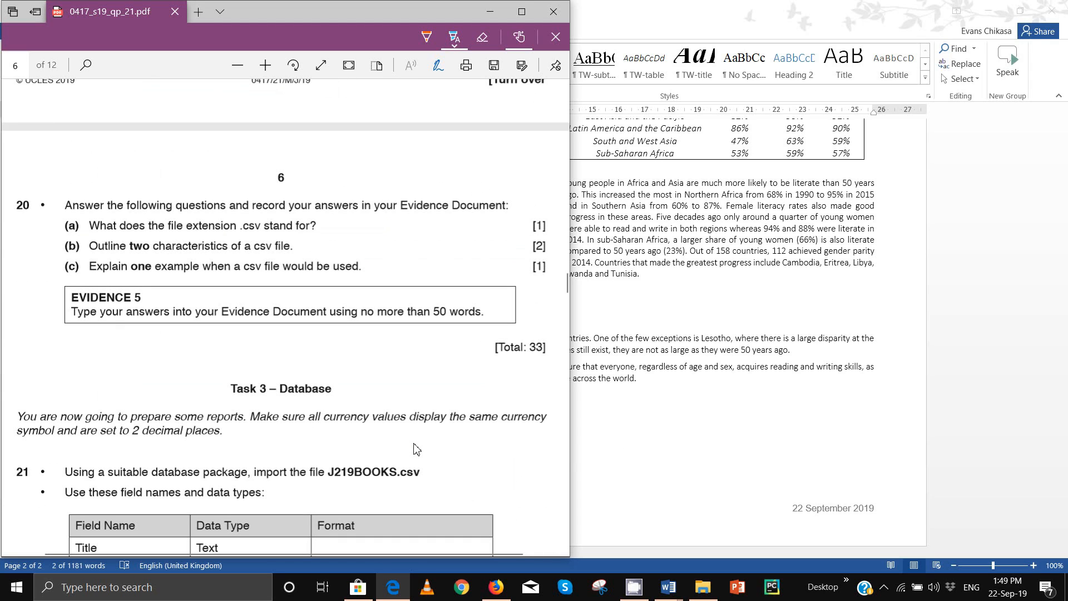
click(752, 348)
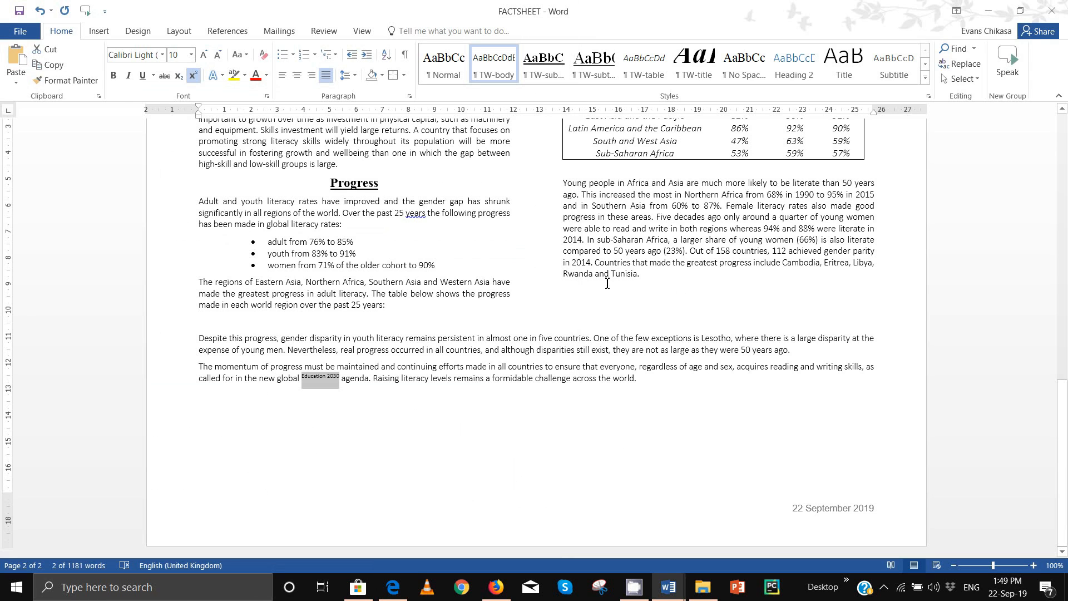
Step: Review the FACTSHEET report back to page 1, then return to the question paper
scroll(565, 315, up, 4)
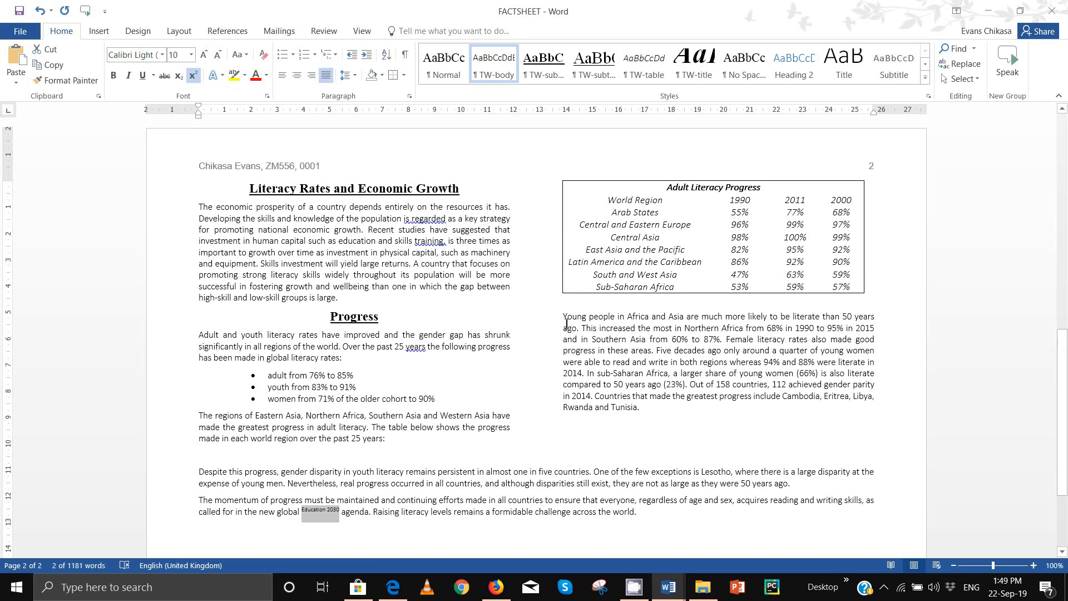
click(592, 454)
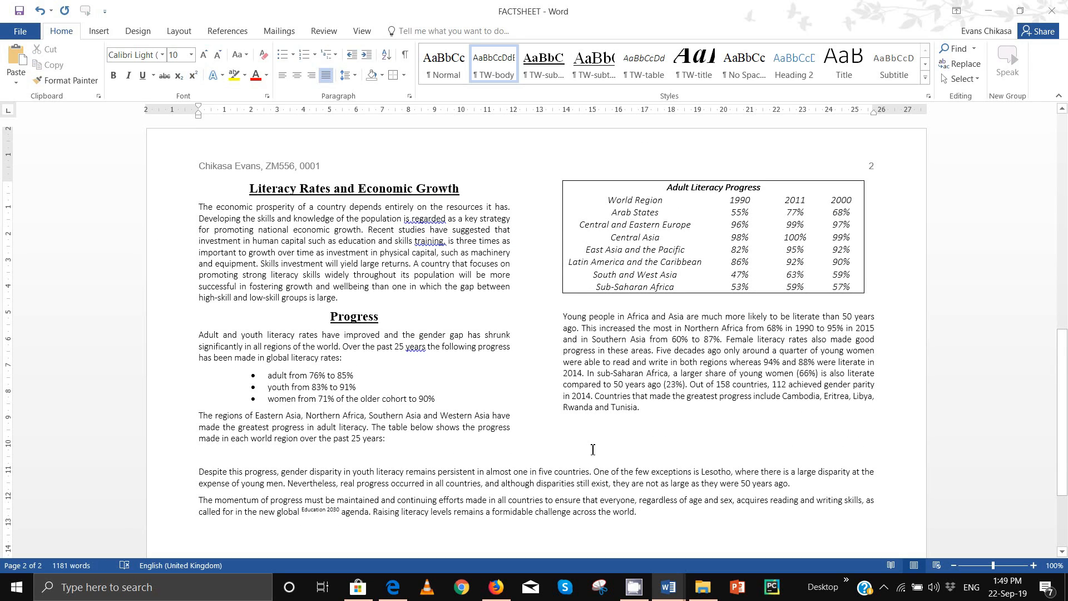
scroll(593, 447, up, 12)
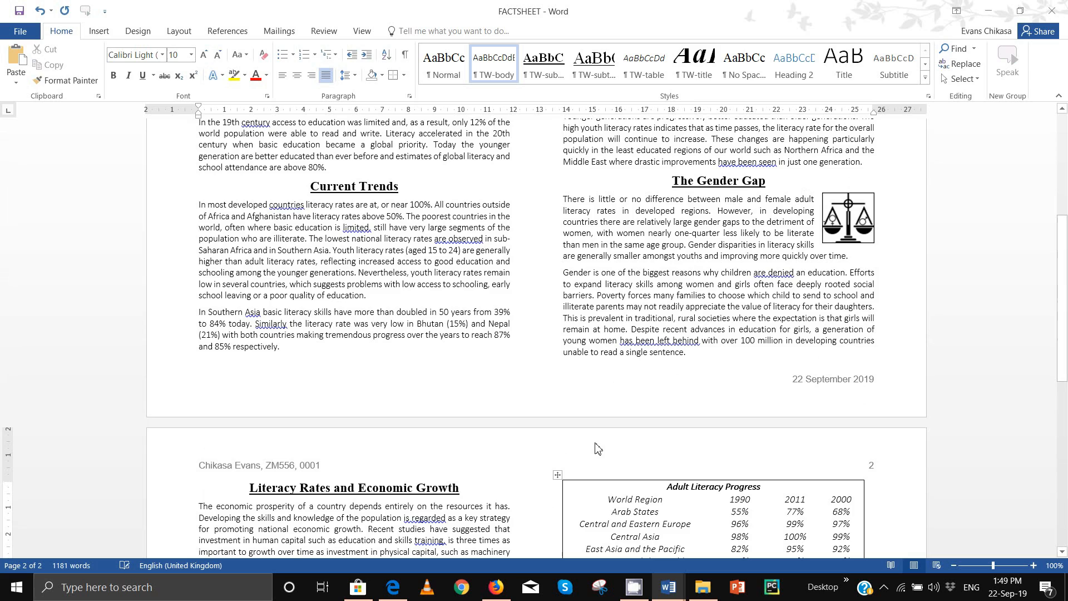
scroll(597, 443, up, 5)
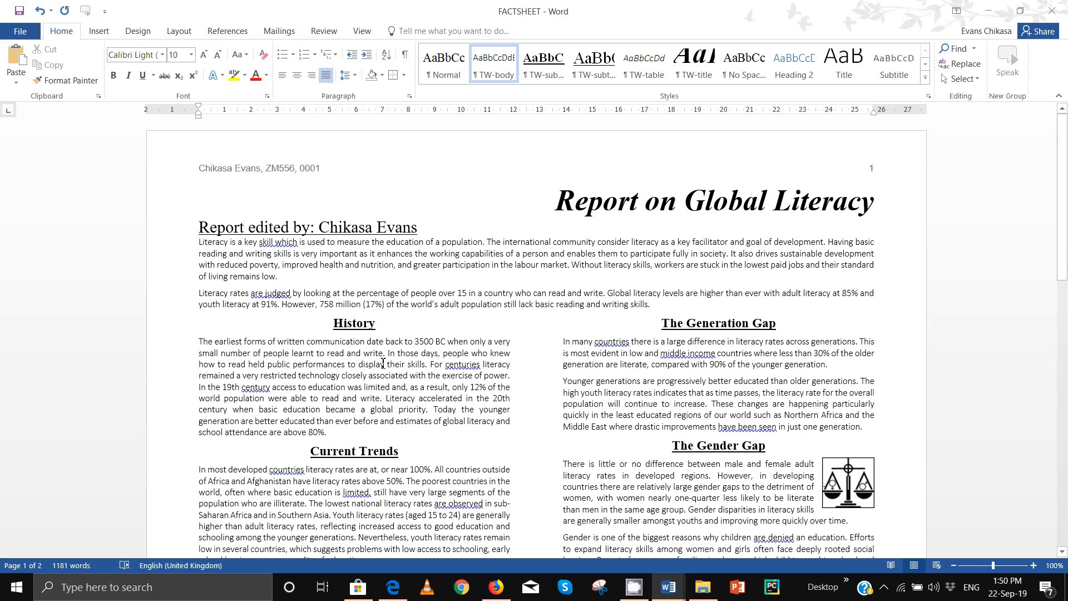
click(467, 370)
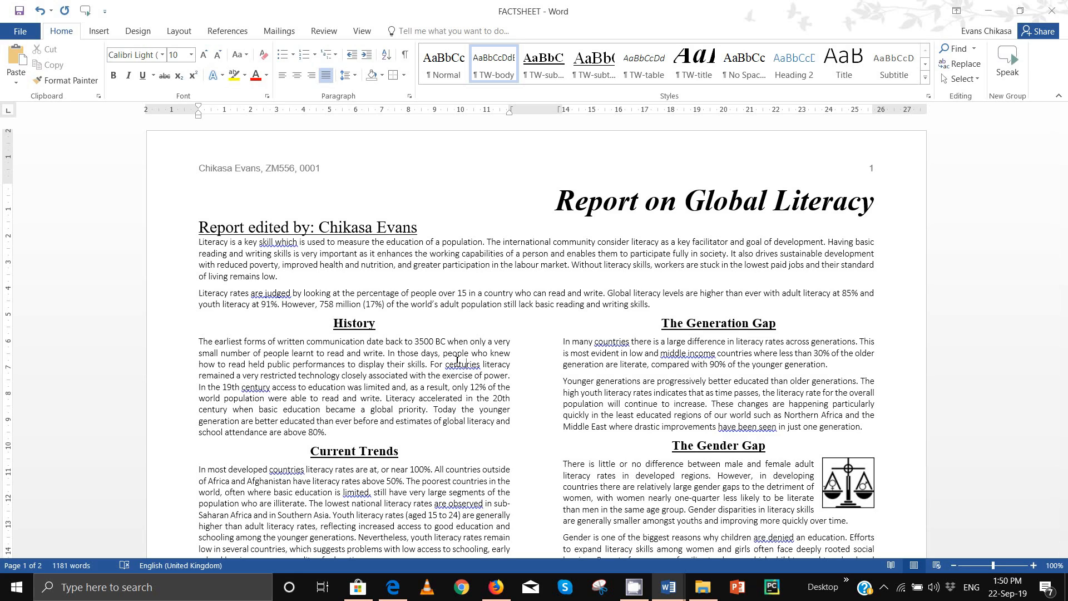
double_click(356, 226)
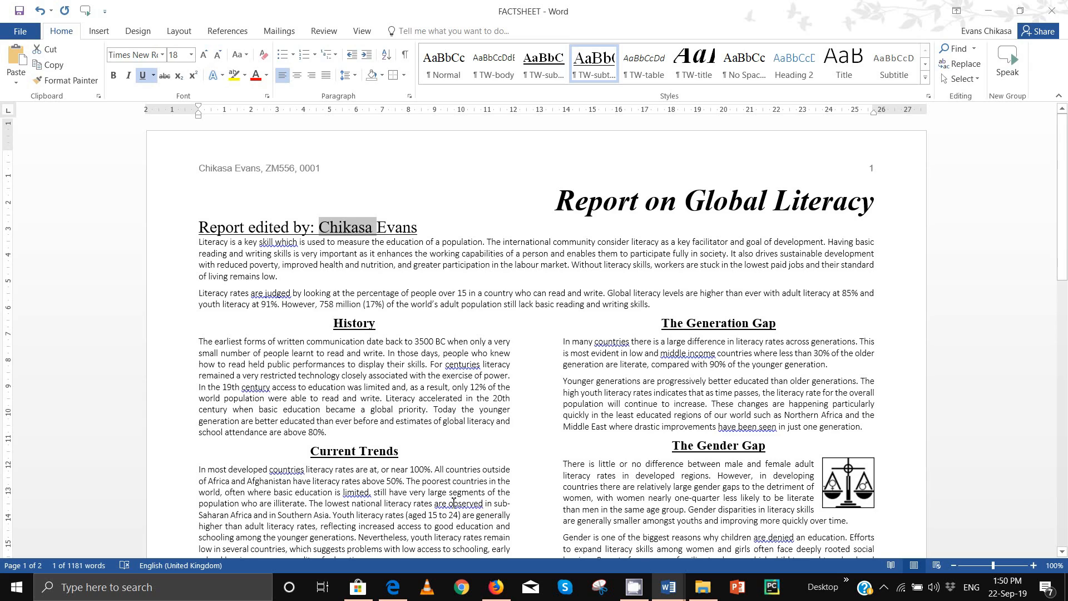
scroll(390, 445, down, 2)
click(421, 555)
scroll(420, 439, down, 2)
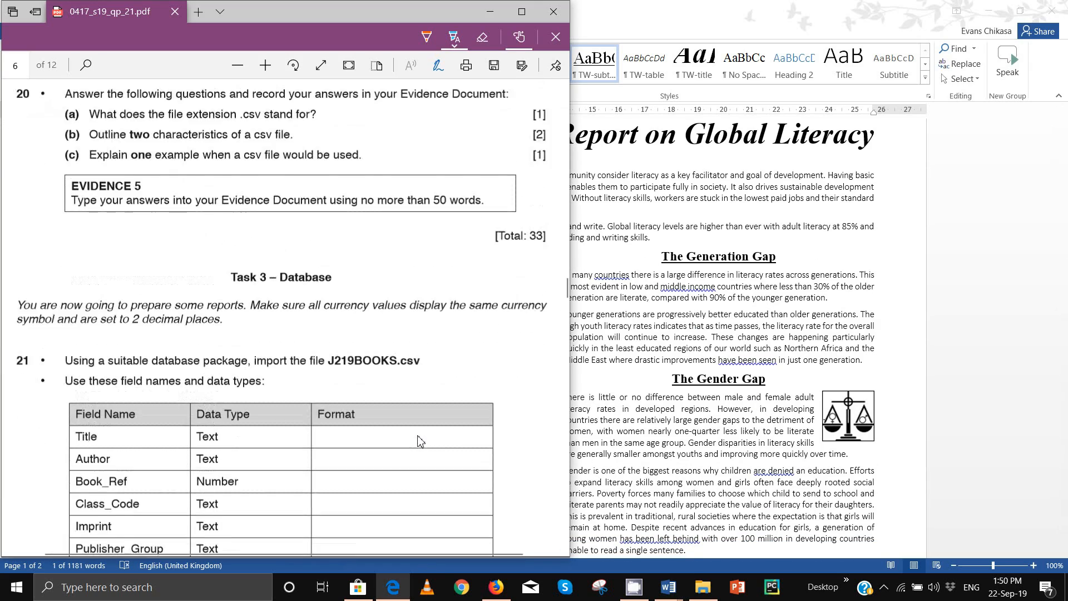
Step: Read question 20 on CSV files, then go to Word's J219EVIDENCE0001 document
scroll(420, 440, up, 3)
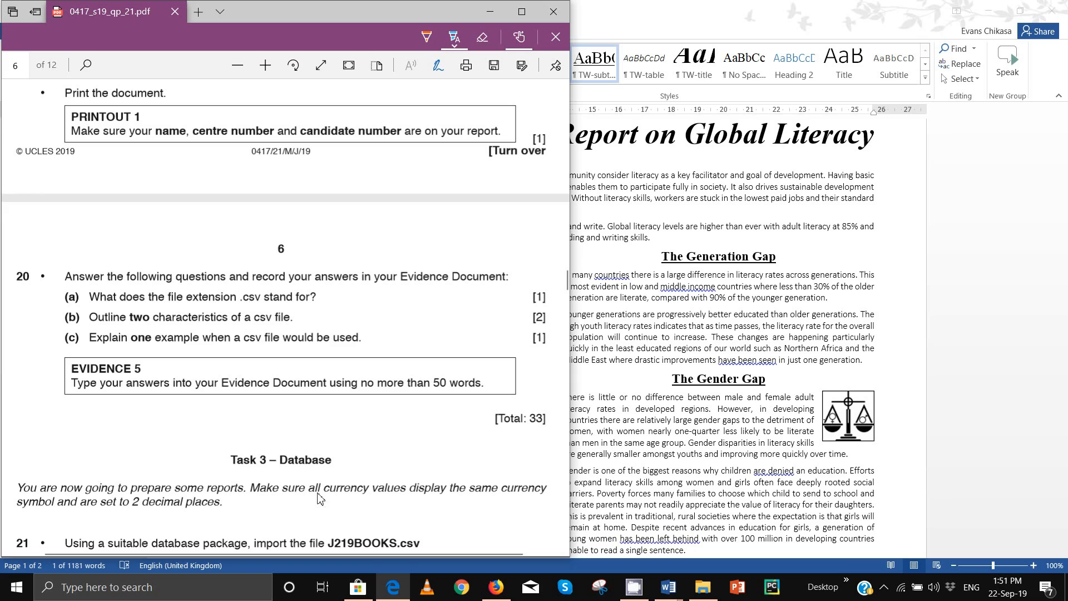
mouse_move(668, 586)
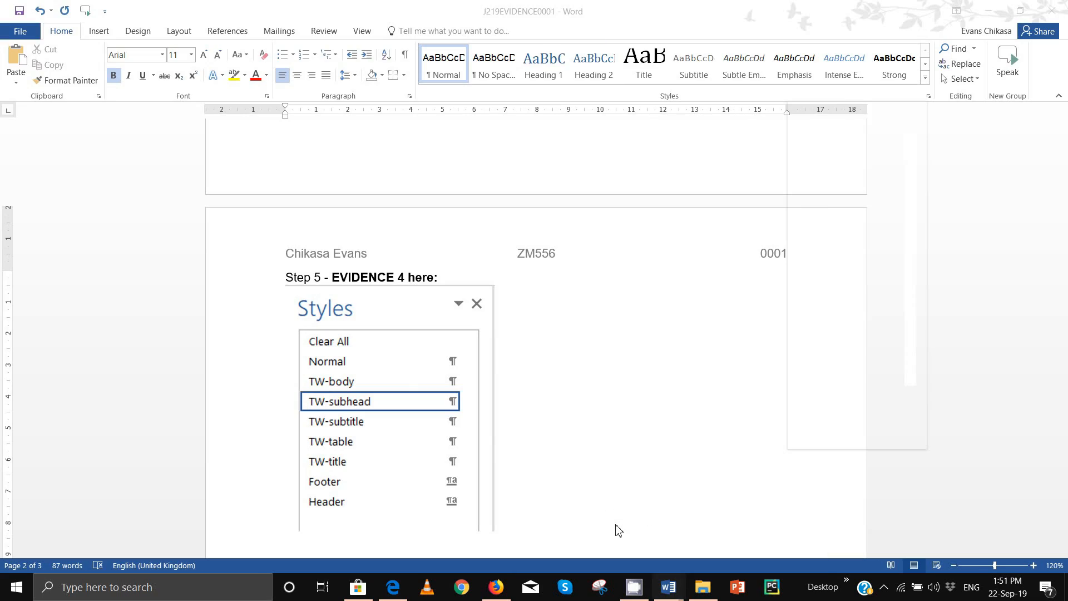
Step: In J219EVIDENCE0001, enter 'Comma Separated Value' as Step 20 answer (a)
click(615, 526)
scroll(417, 358, down, 5)
click(372, 352)
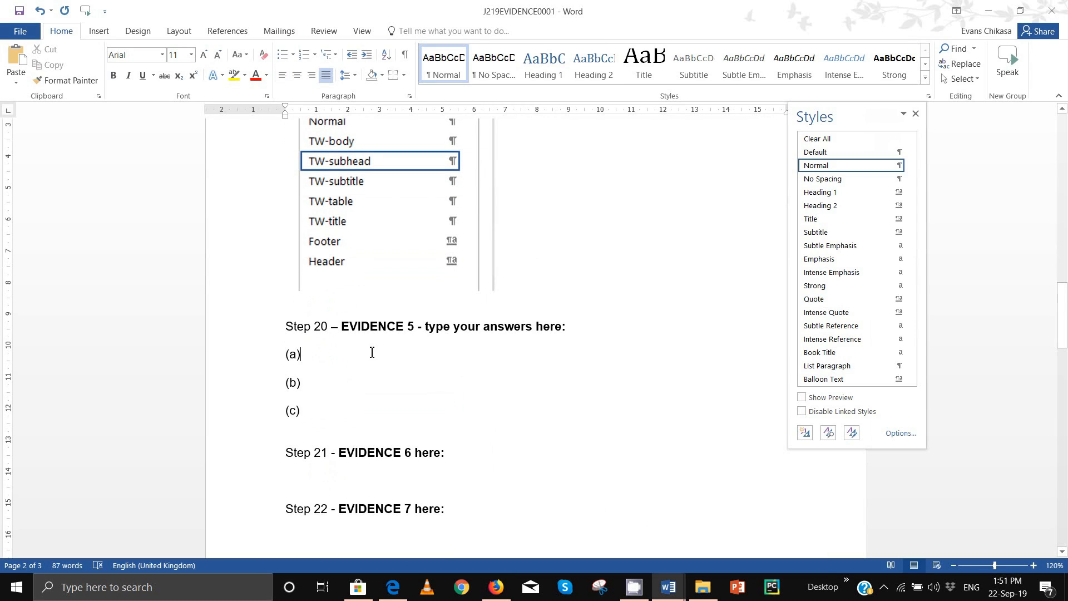
text(Comma)
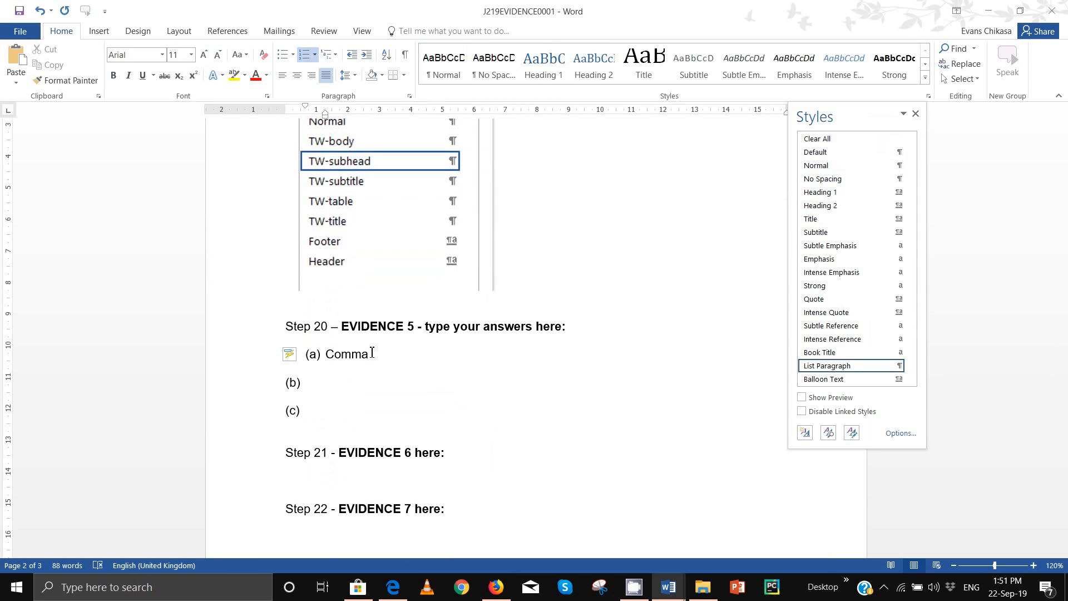
text( Separated Value)
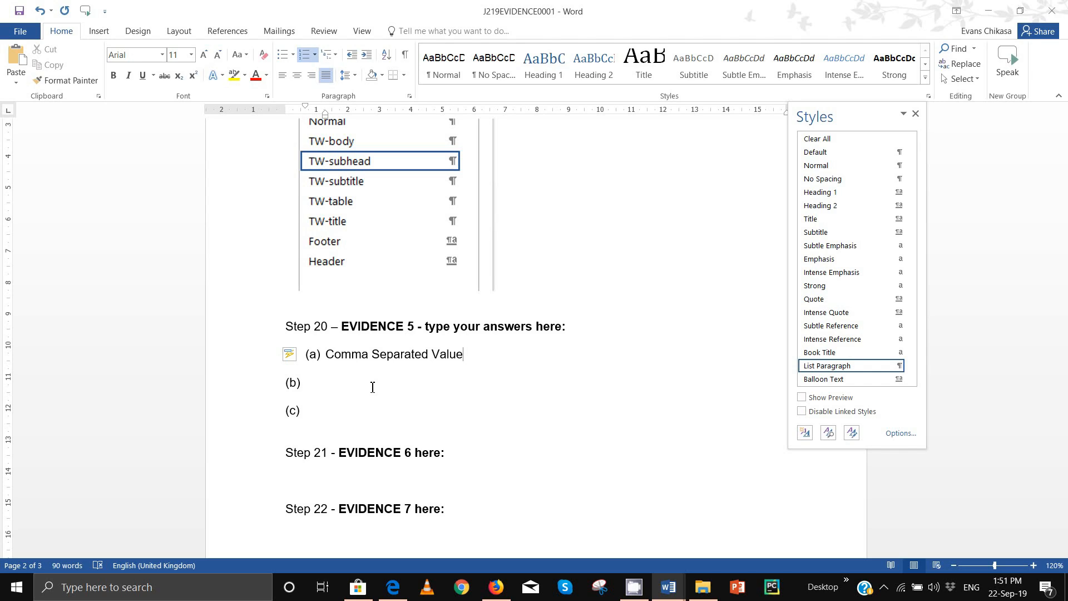
mouse_move(699, 595)
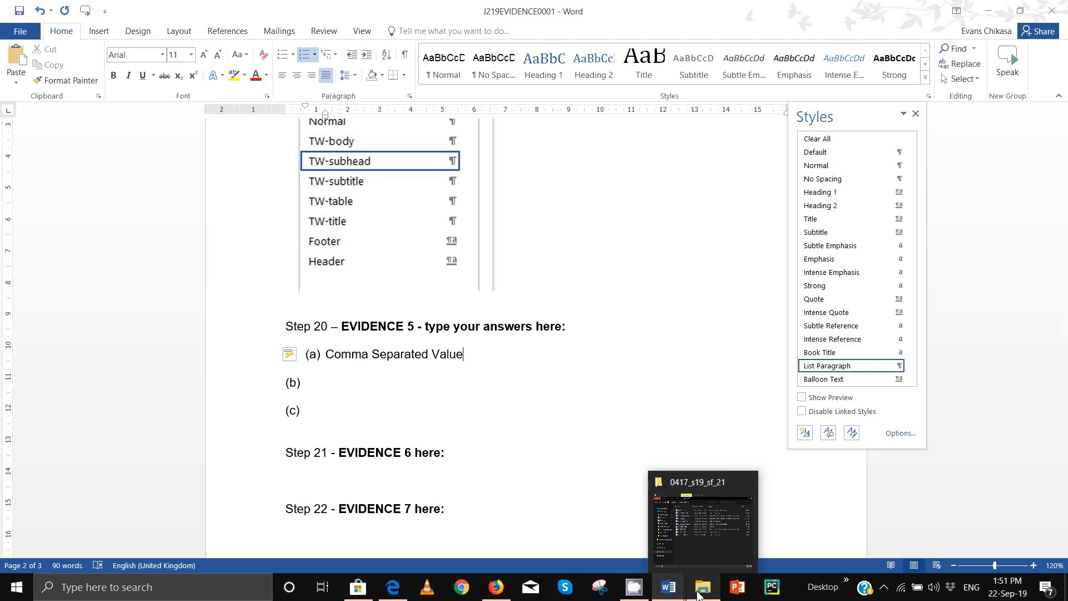
Step: Open Departments.csv from ICT Sample > Practical Tasks Source Files with WordPad
click(706, 549)
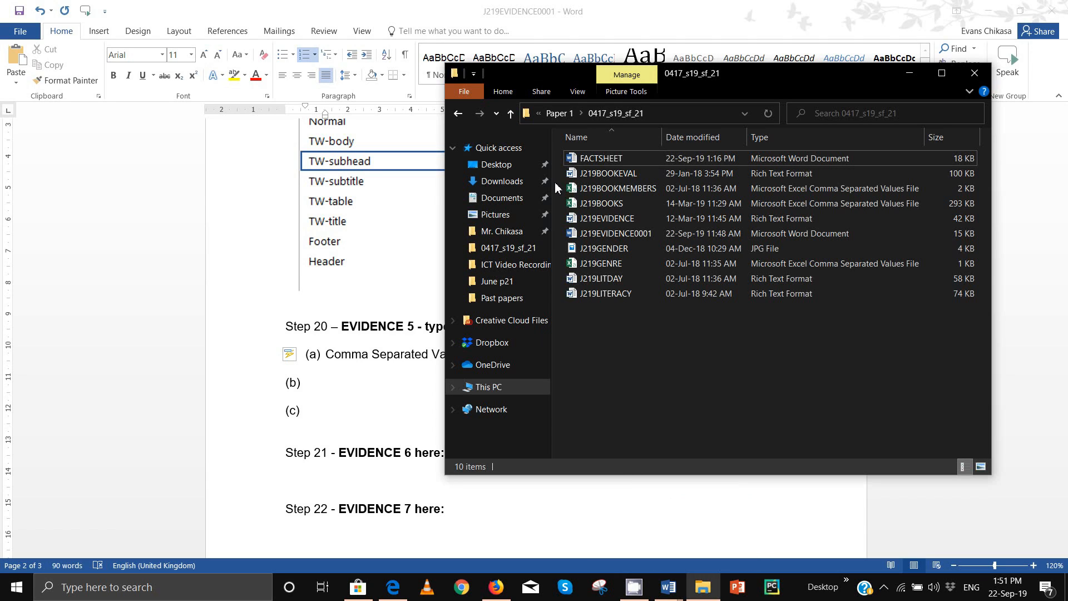
right_click(499, 217)
click(575, 216)
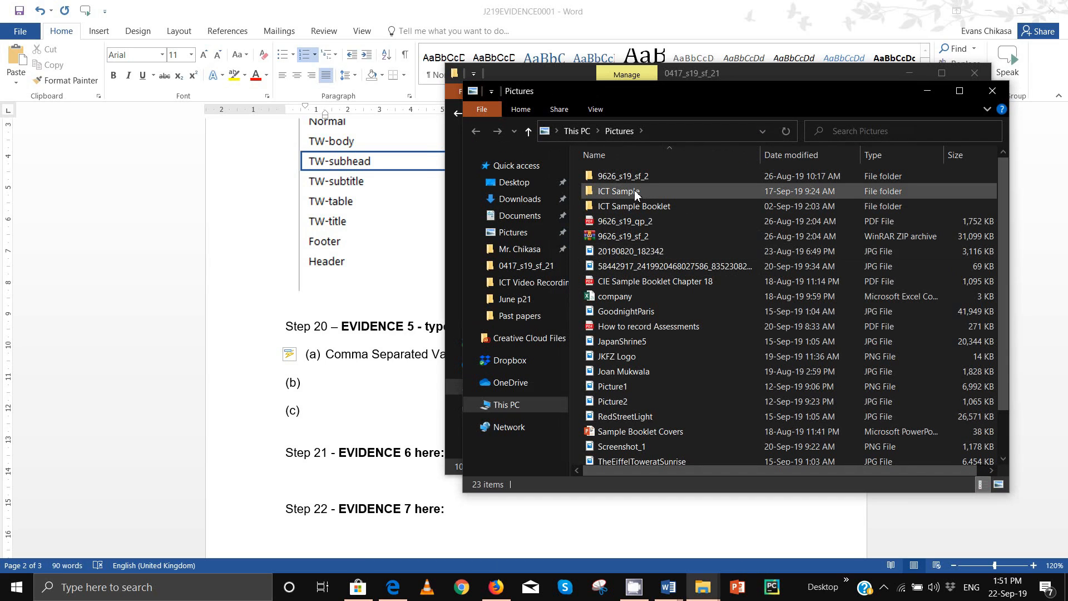
double_click(635, 191)
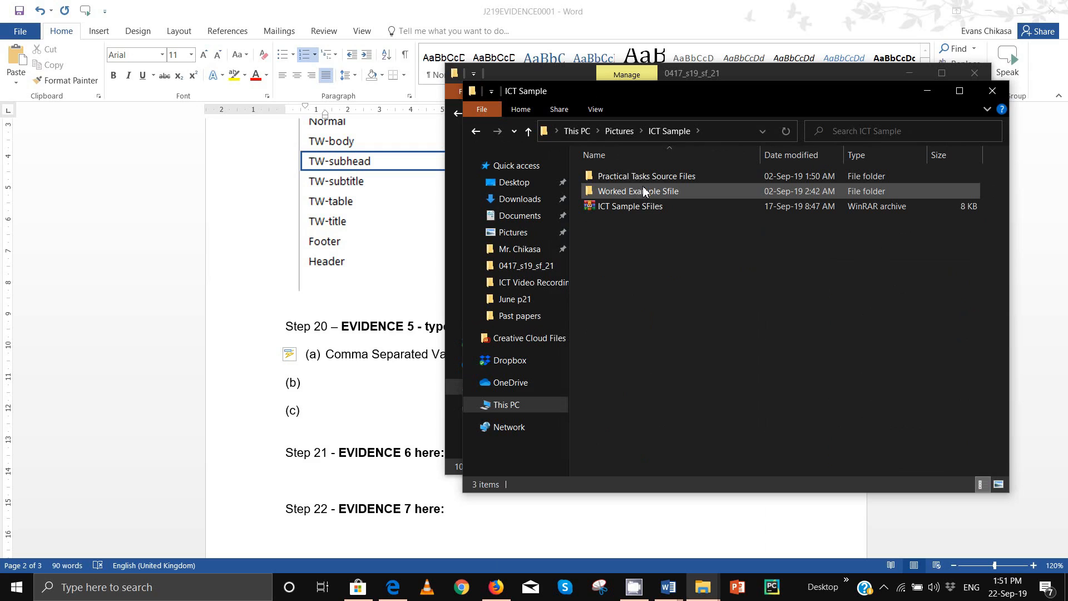
double_click(645, 176)
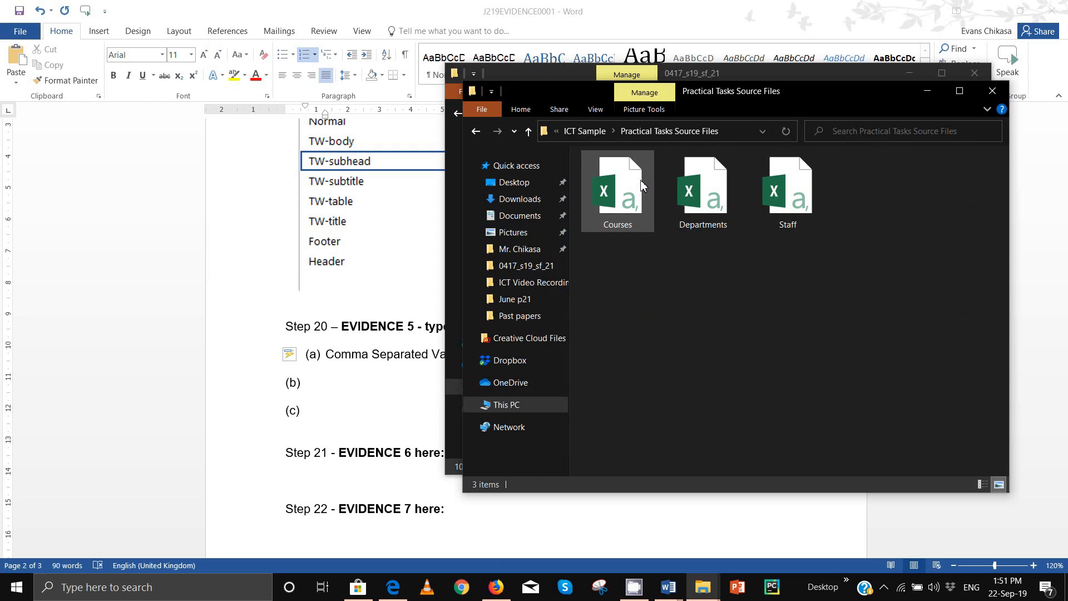
right_click(780, 187)
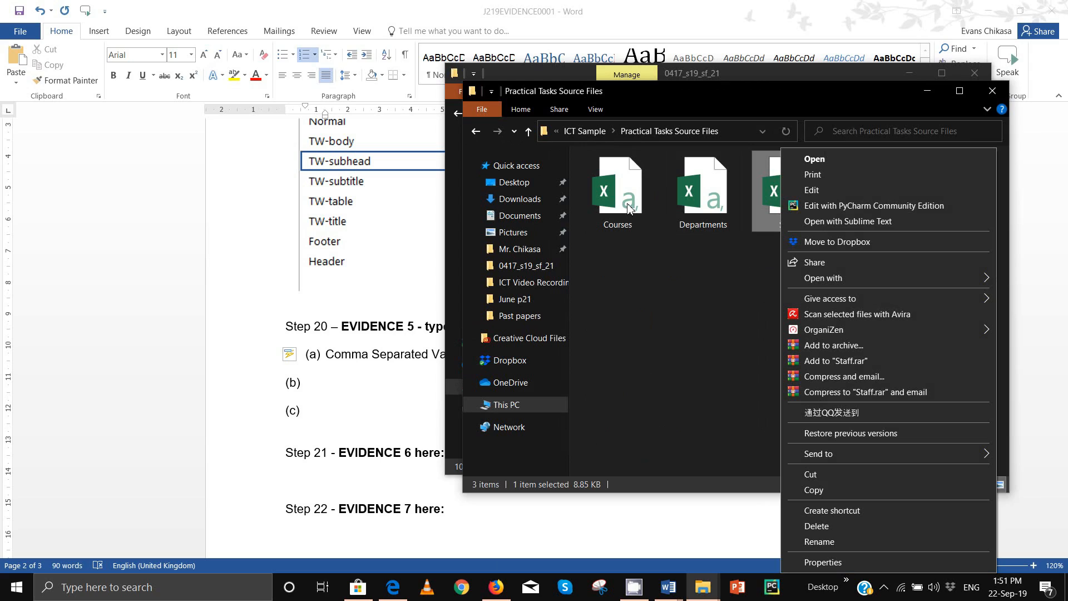
right_click(705, 195)
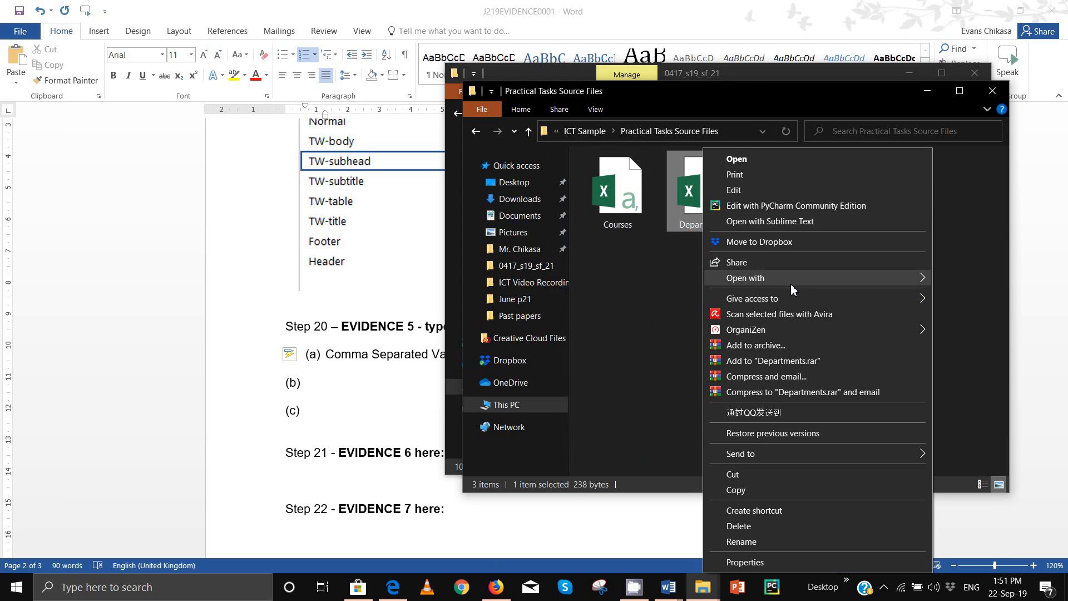
mouse_move(791, 281)
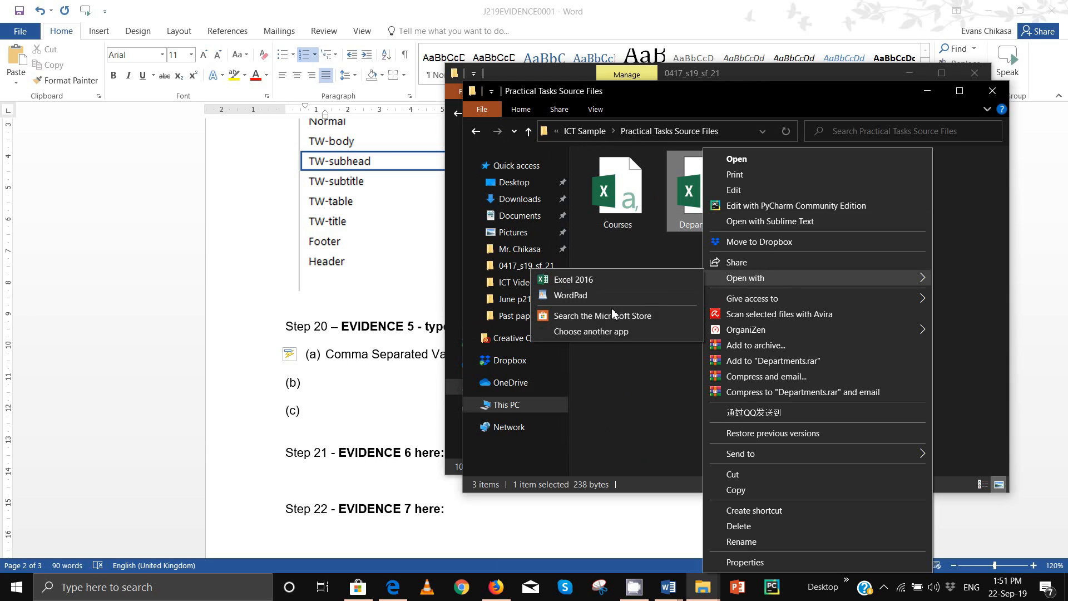
click(608, 293)
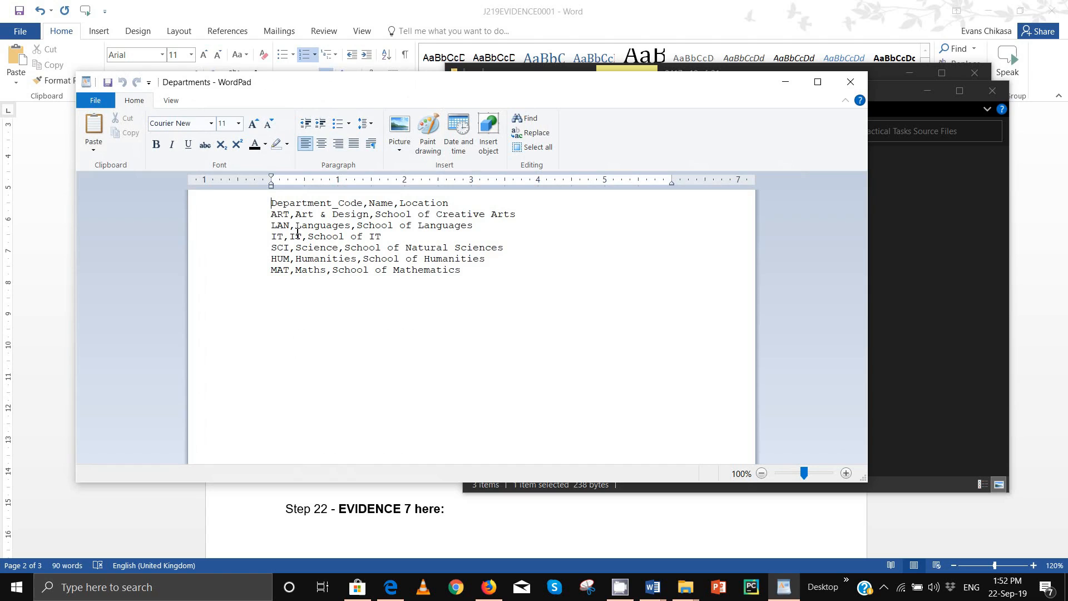
Step: Check the ART record in the CSV, then minimize WordPad and the question paper to return to Word
double_click(290, 216)
click(296, 218)
click(785, 81)
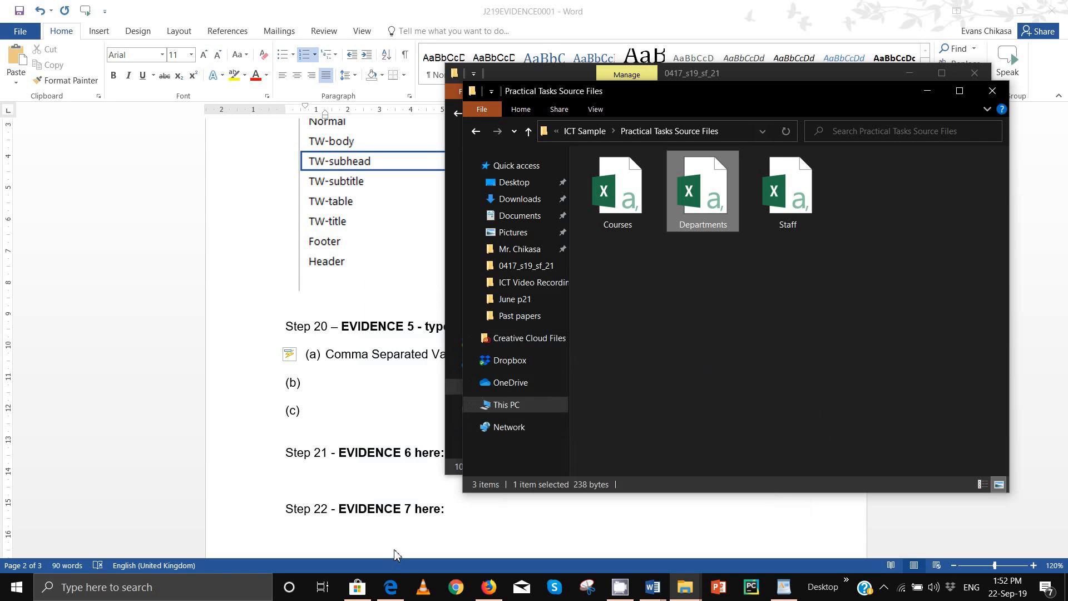
click(392, 587)
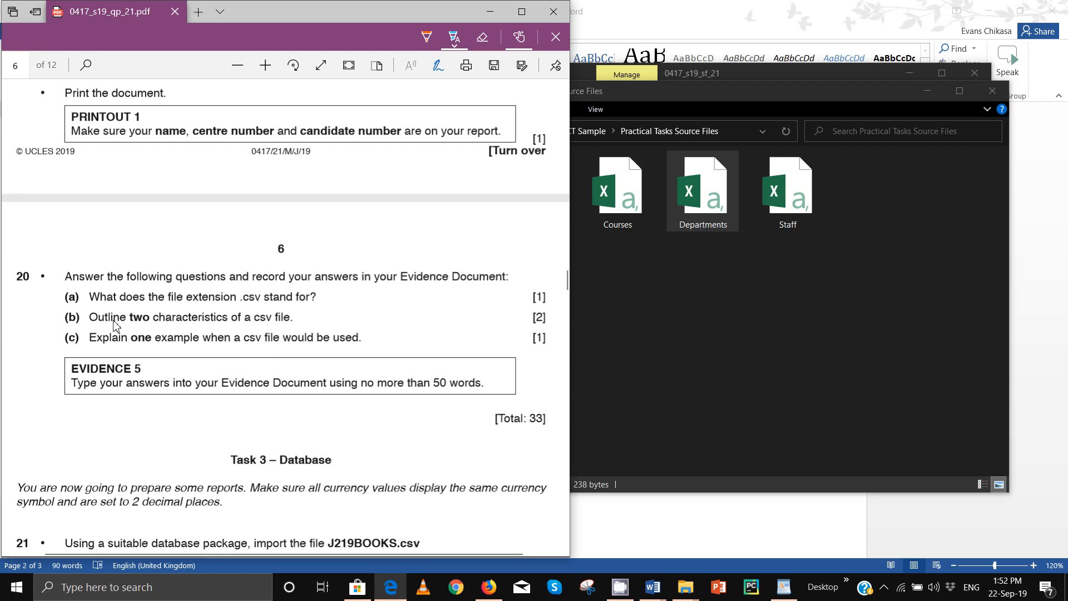
click(391, 586)
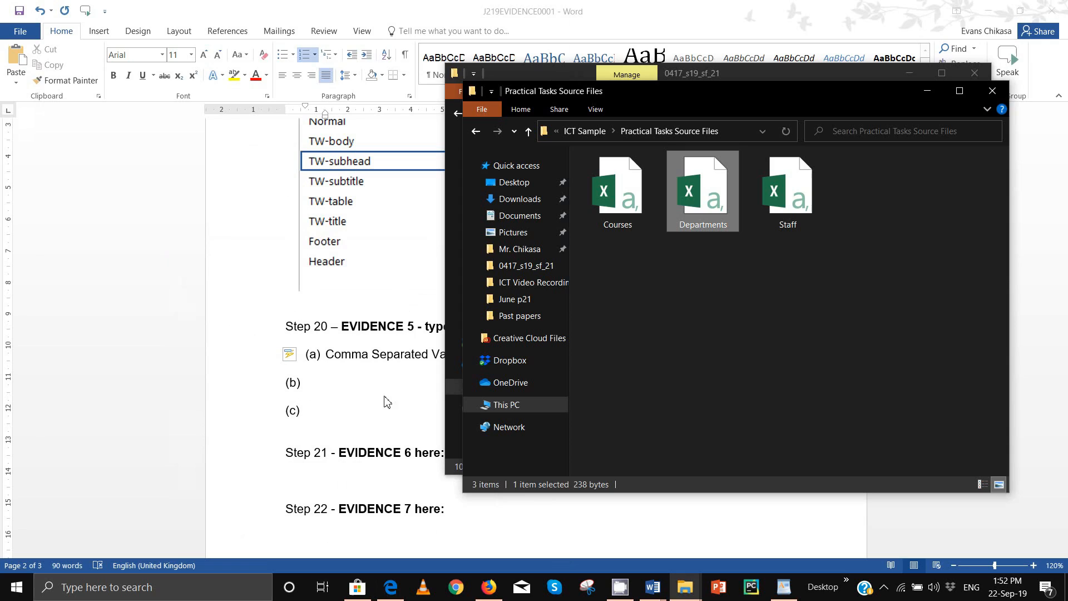
click(351, 389)
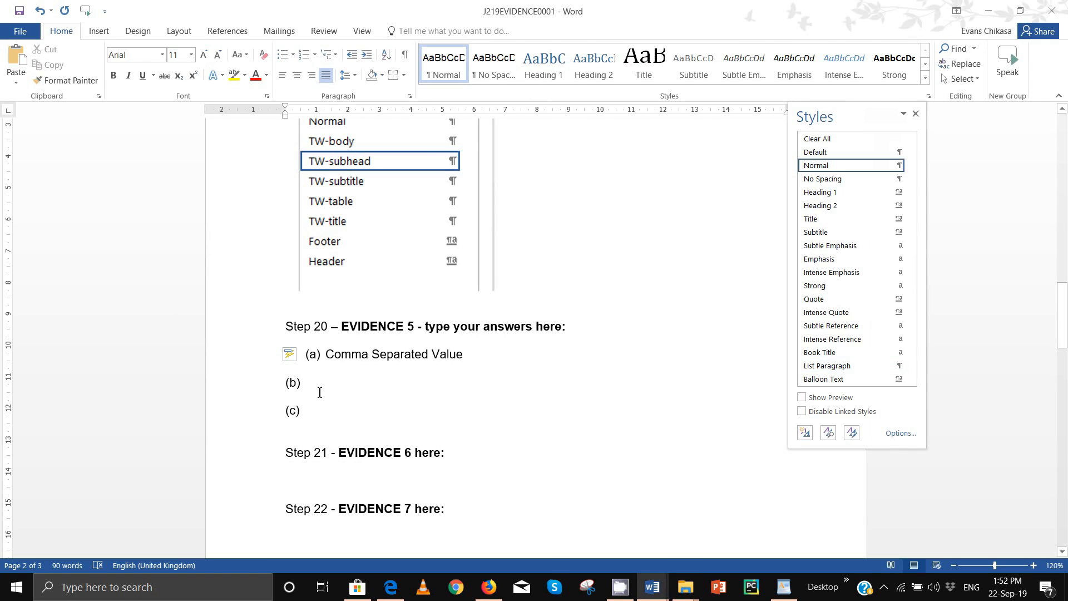
Step: Type 'It is a text file and it has commas between the different data items.' for (b)
text(It i)
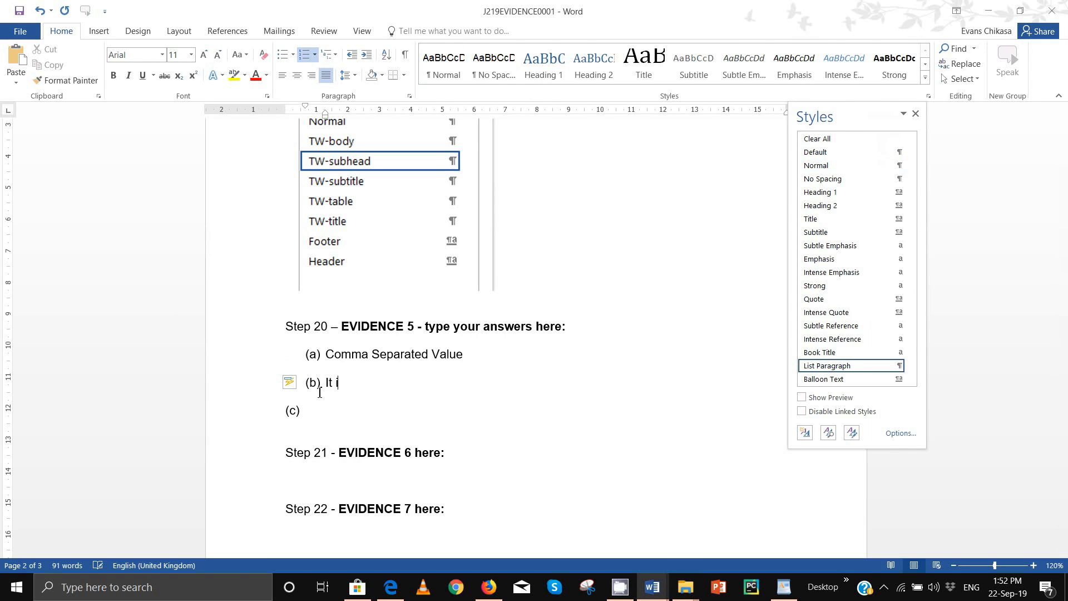
text(s a text file and it has co)
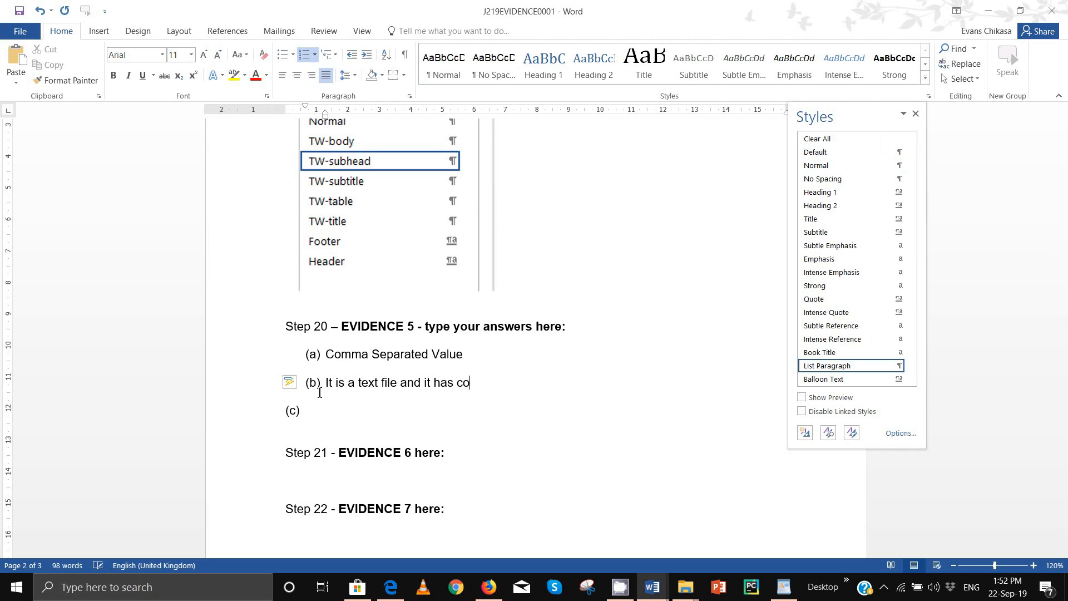
text(mmas betweeb)
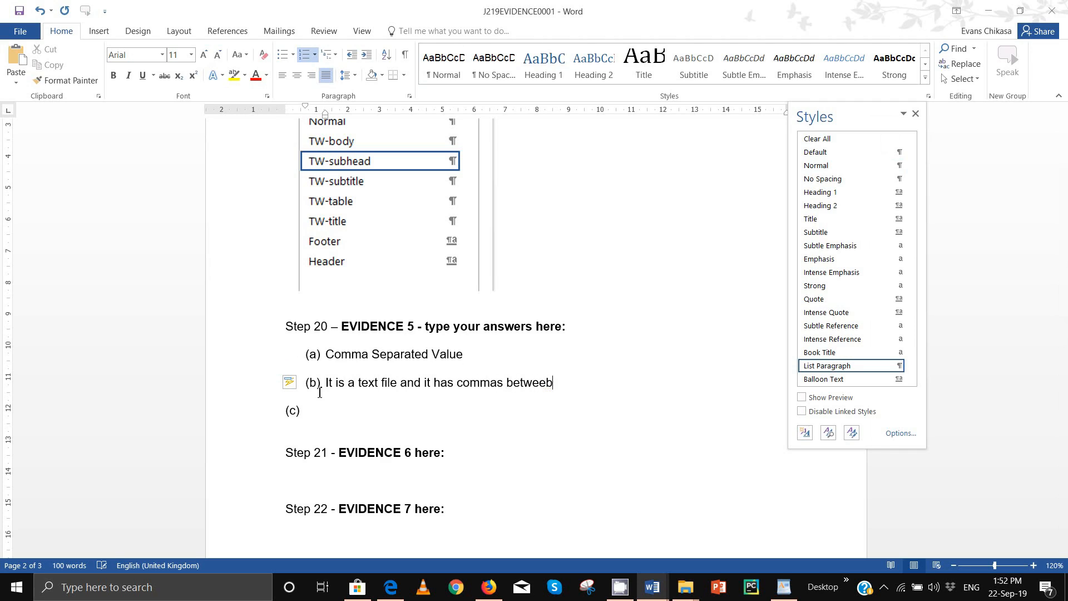
key(BackSpace)
text(n the different da)
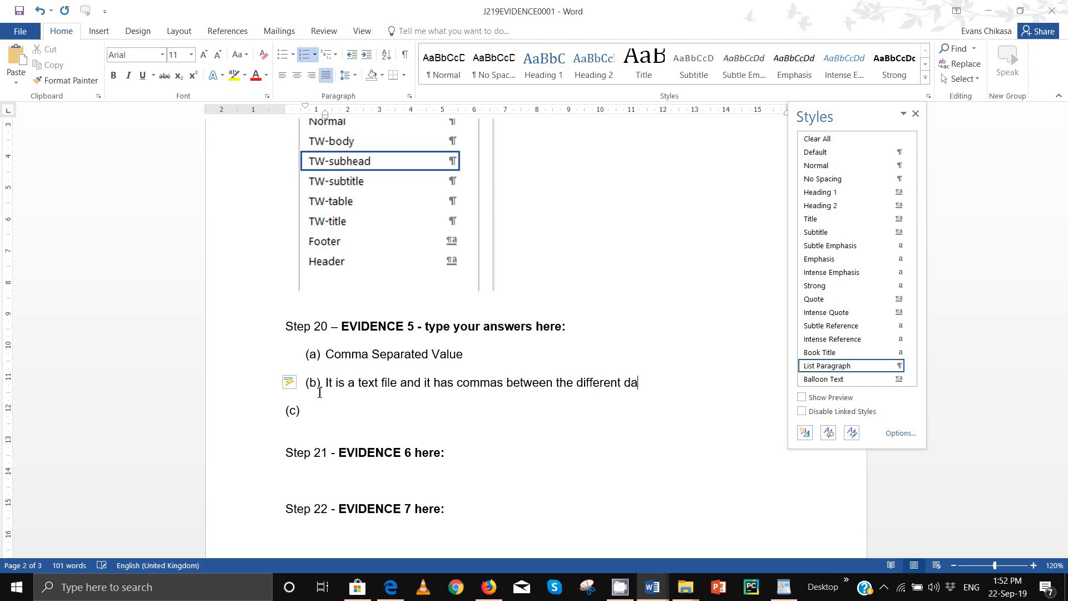
text(ta iotem)
key(BackSpace)
key(BackSpace)
key(BackSpace)
key(BackSpace)
text(tems. T)
key(BackSpace)
Step: Add 'Each comma signifies a different column' to answer (b) and close the Styles pane
text(Each comma )
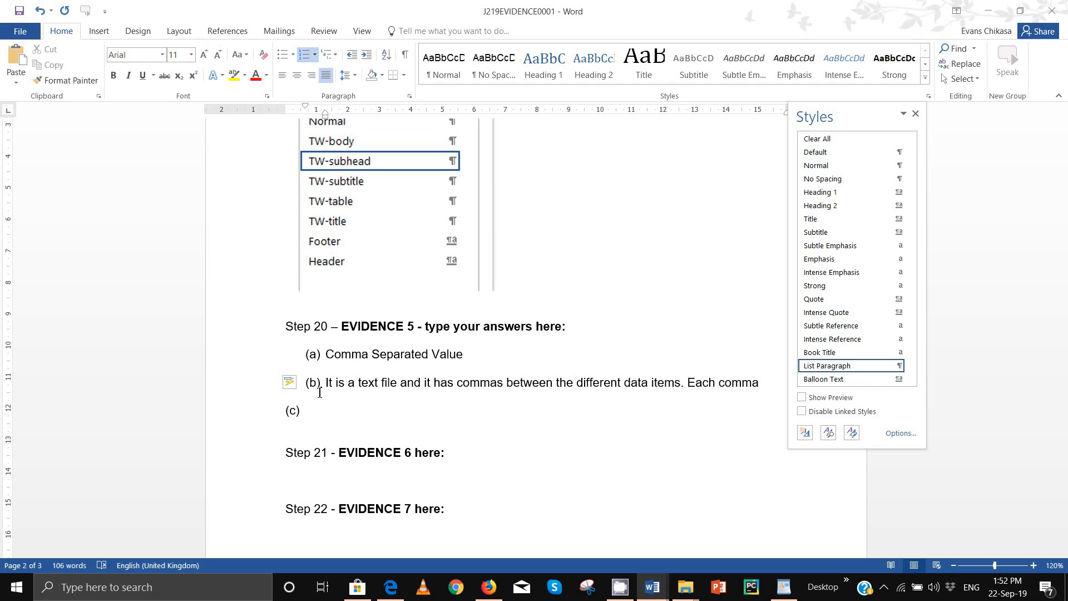
text(when)
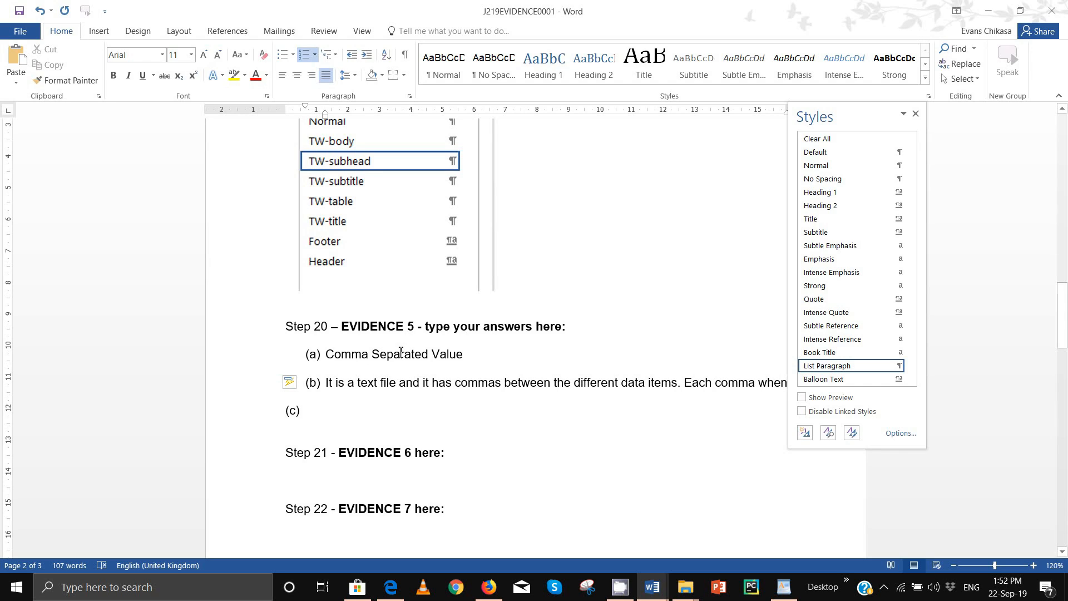
click(915, 114)
key(BackSpace)
key(BackSpace)
key(BackSpace)
key(BackSpace)
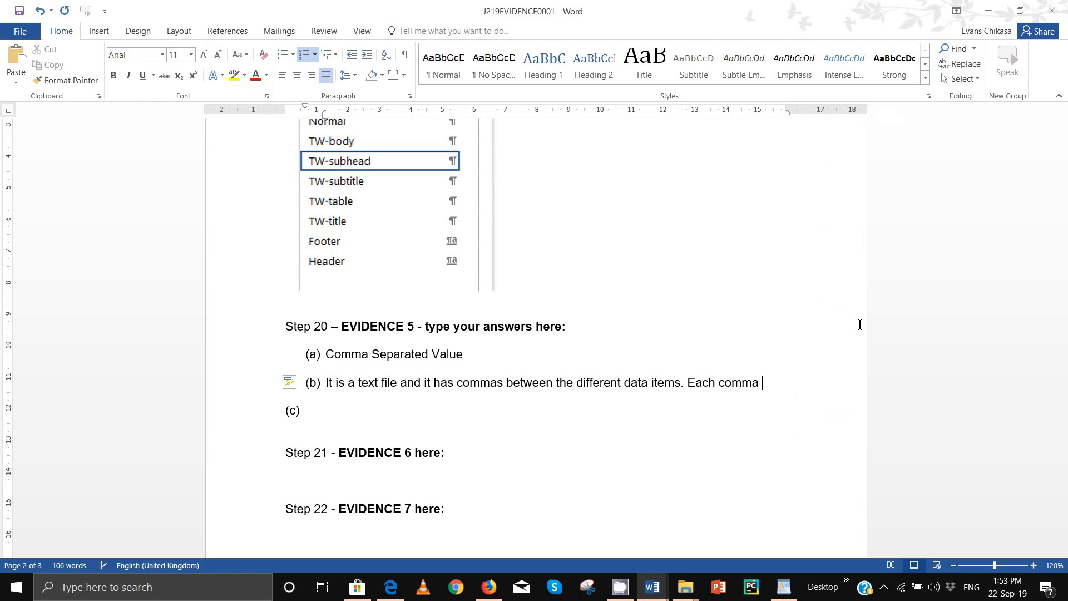
text(signif)
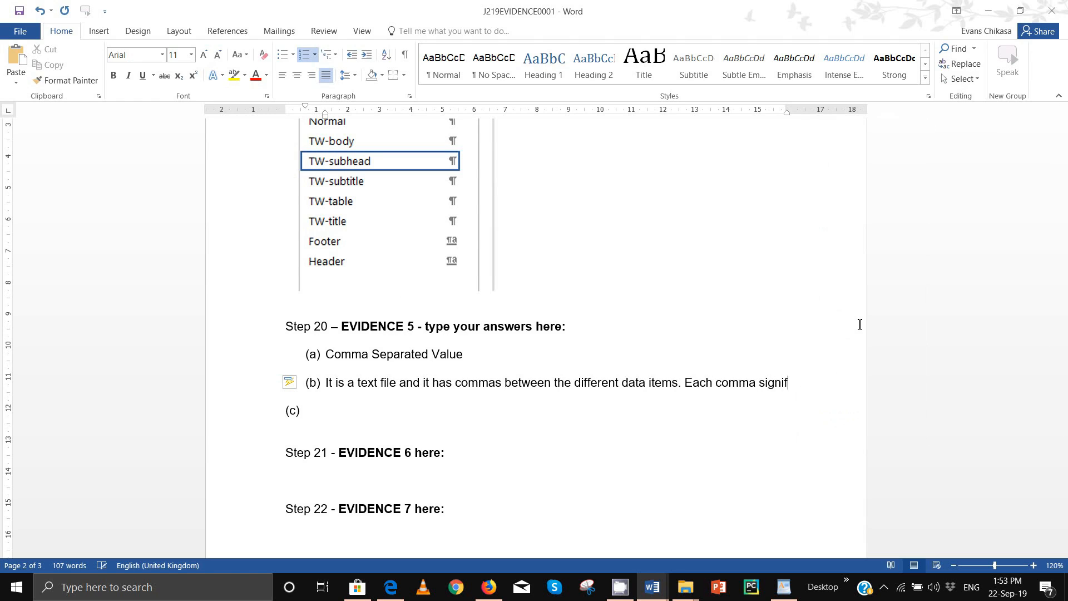
text(ies a )
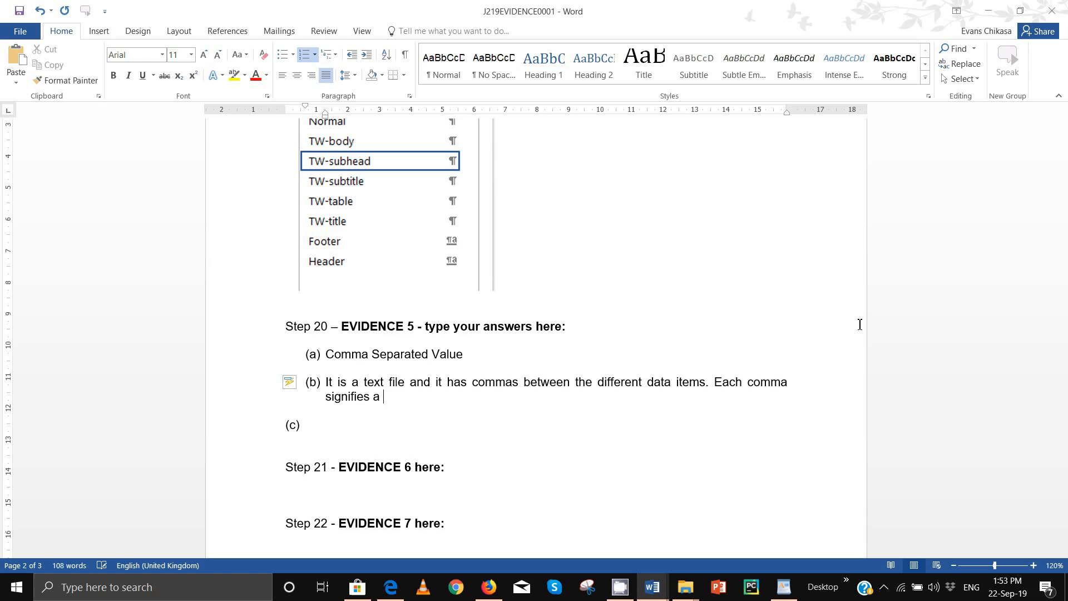
text(different column)
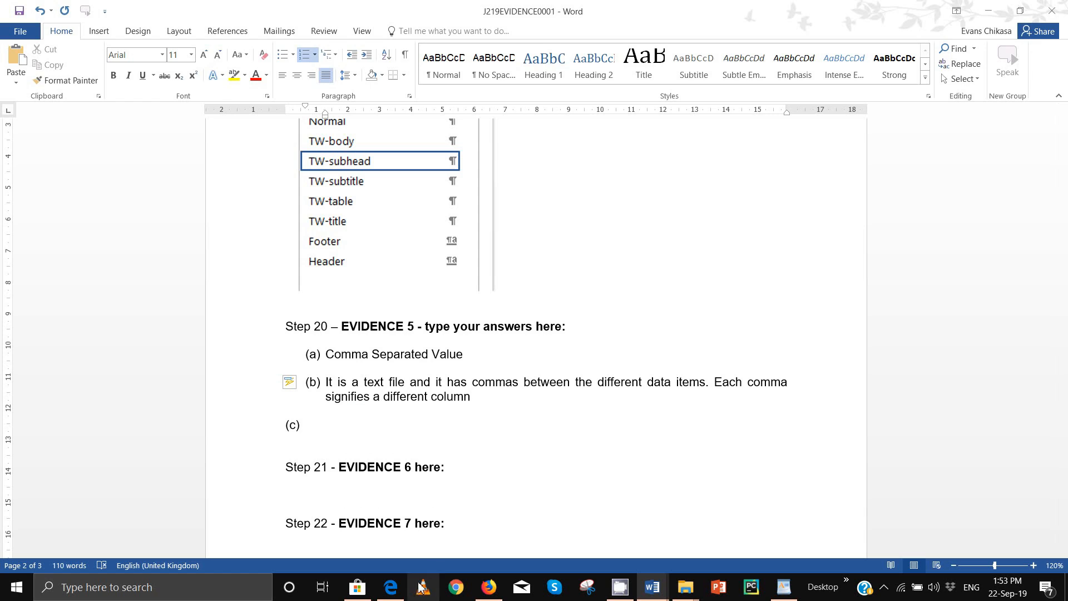
click(390, 587)
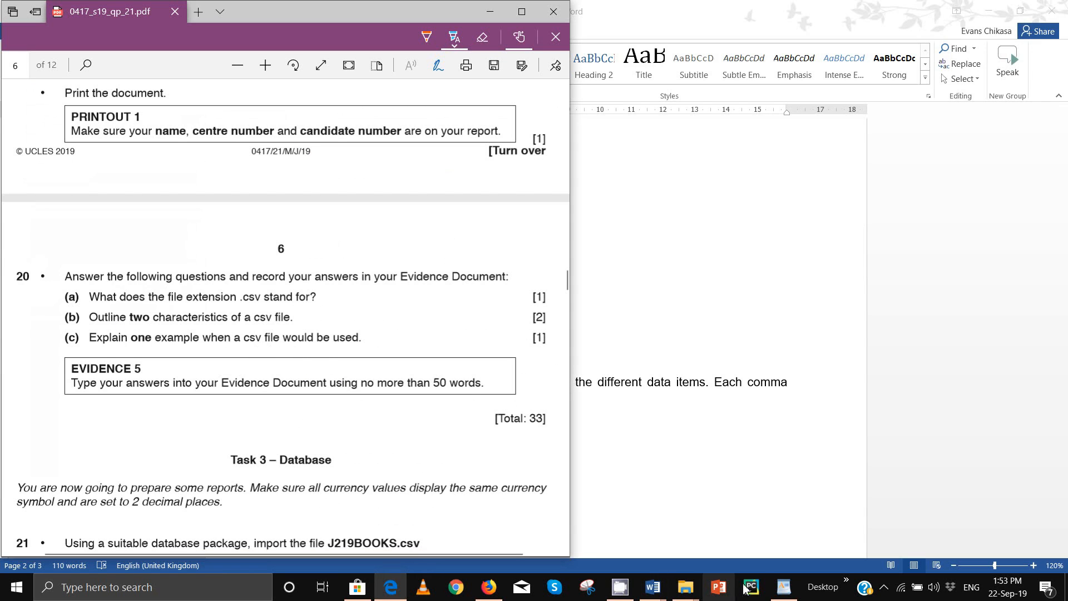
Step: Start an auto-numbered item (c) on the empty line below answer (b)
mouse_move(499, 595)
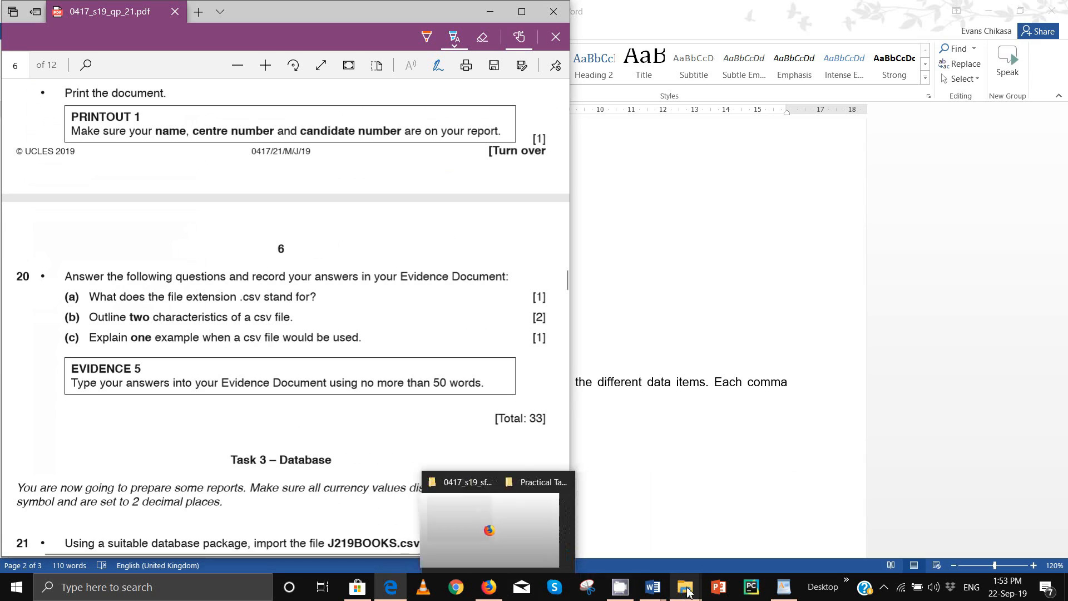
mouse_move(652, 589)
click(608, 547)
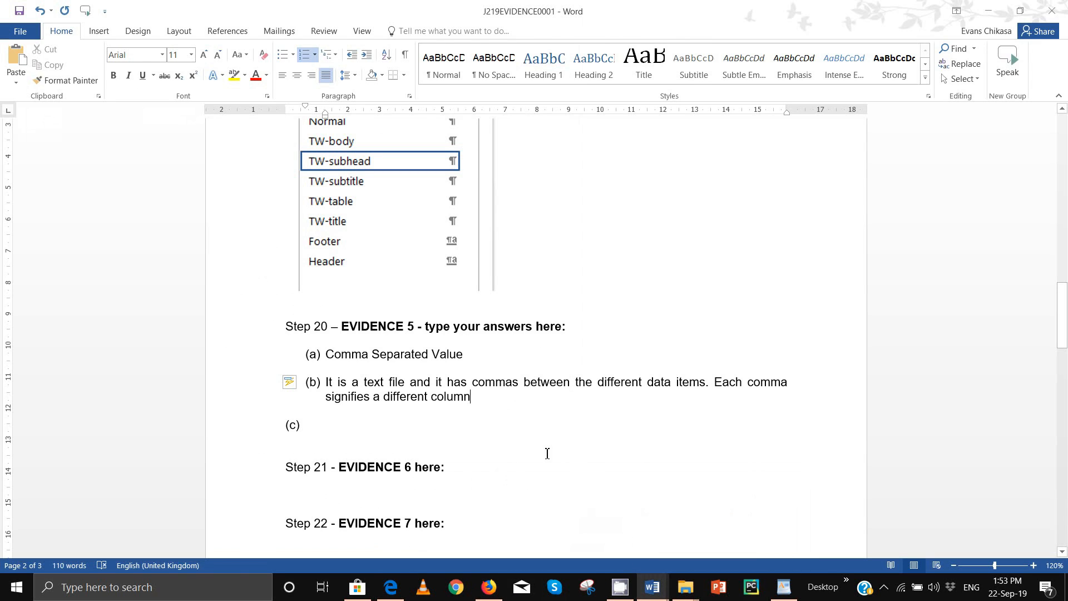
click(363, 423)
text((c))
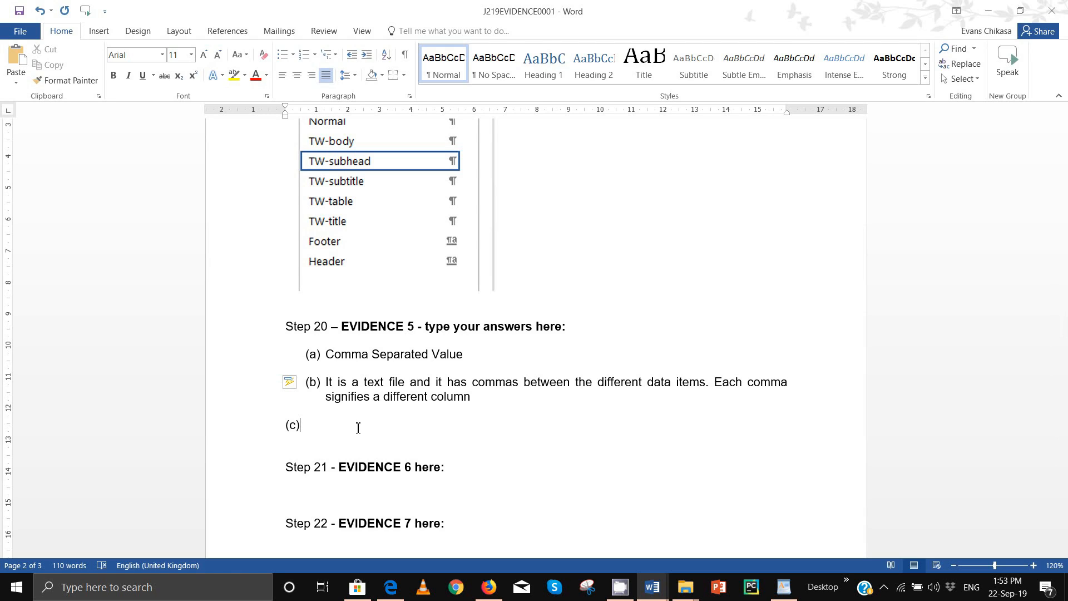
key(space)
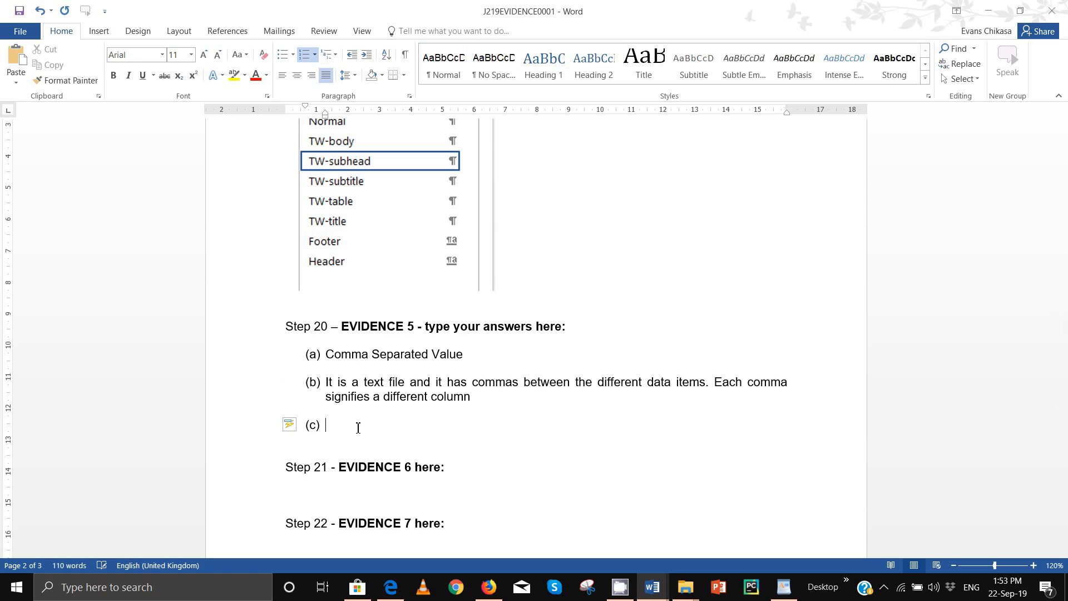
Step: Type answer (c): 'Can be used to hold simple organised data to be imported into database packages such as Microsoft Access'
text(Can be used to hold simple data)
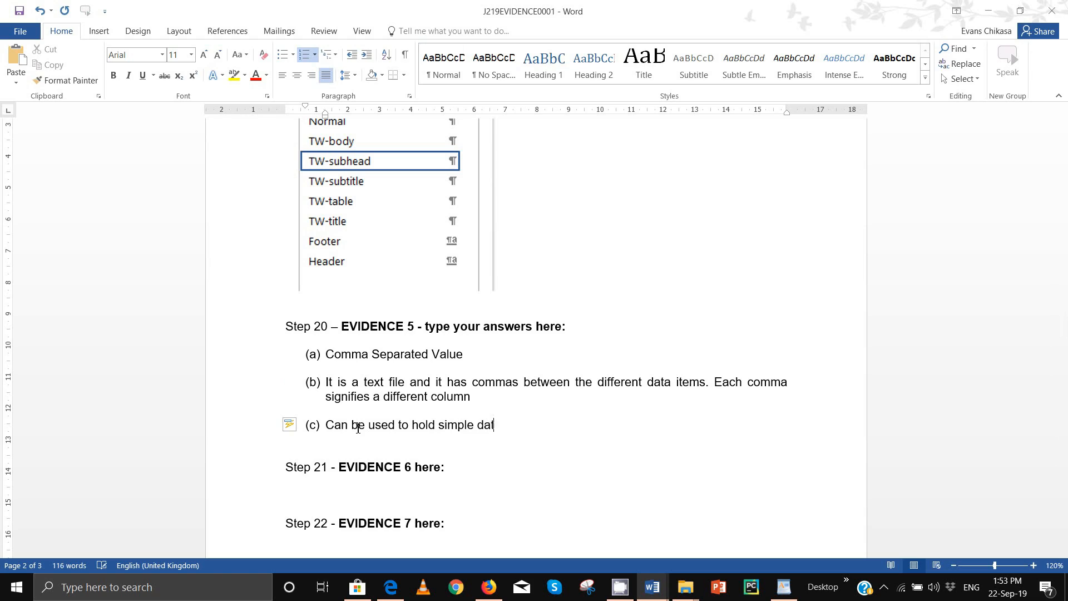
key(BackSpace)
key(BackSpace)
key(BackSpace)
key(BackSpace)
text(organised data to be impo)
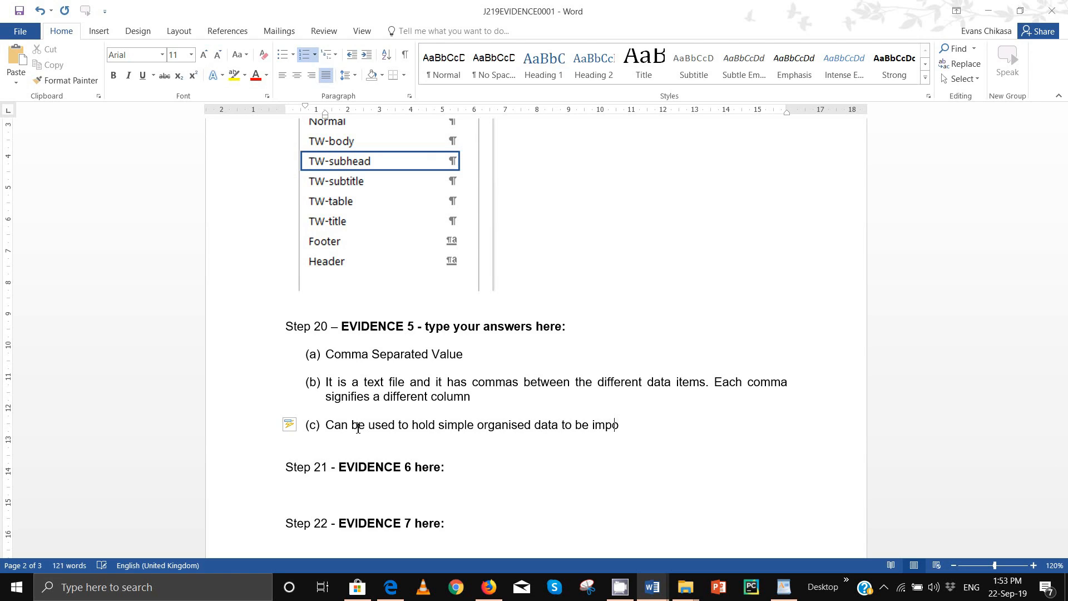
text(rted into database bases)
key(BackSpace)
key(BackSpace)
key(BackSpace)
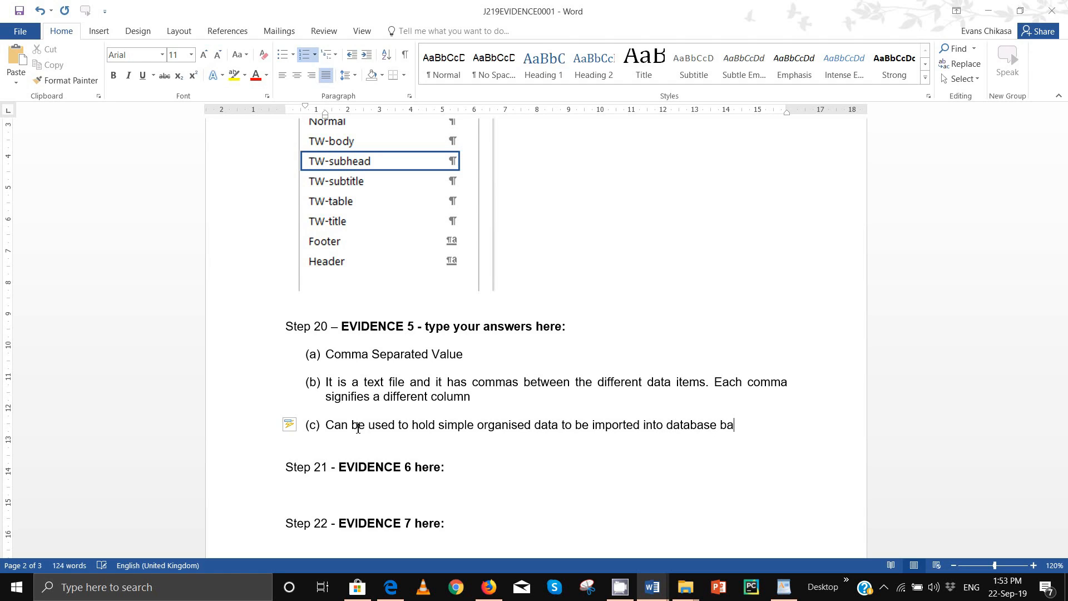
key(BackSpace)
key(BackSpace)
text(packages suchg as)
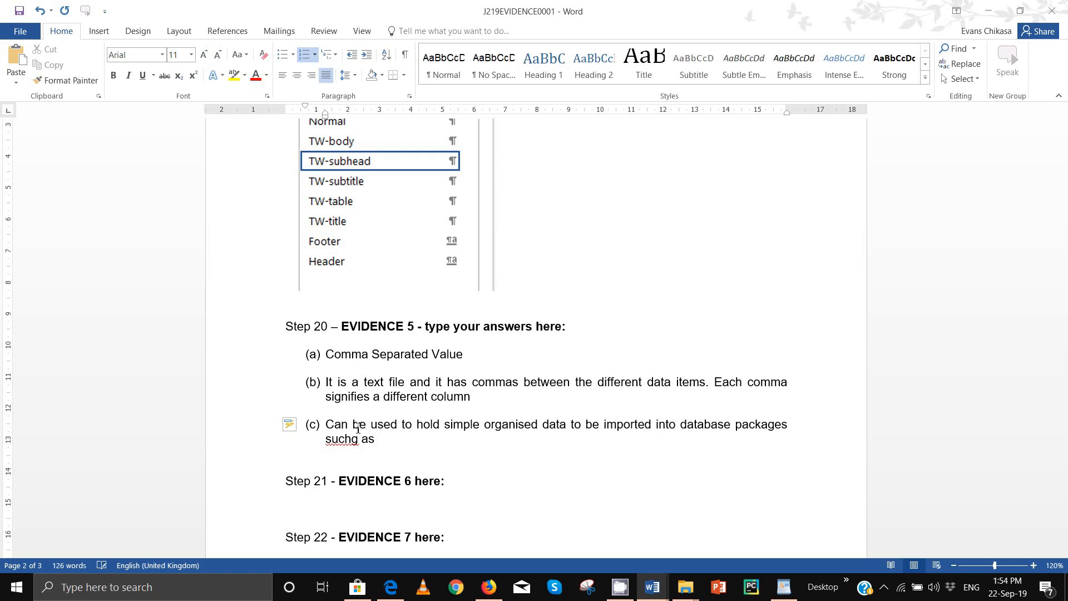
key(BackSpace)
key(BackSpace)
key(BackSpace)
key(BackSpace)
key(BackSpace)
text(as Microsoft Access)
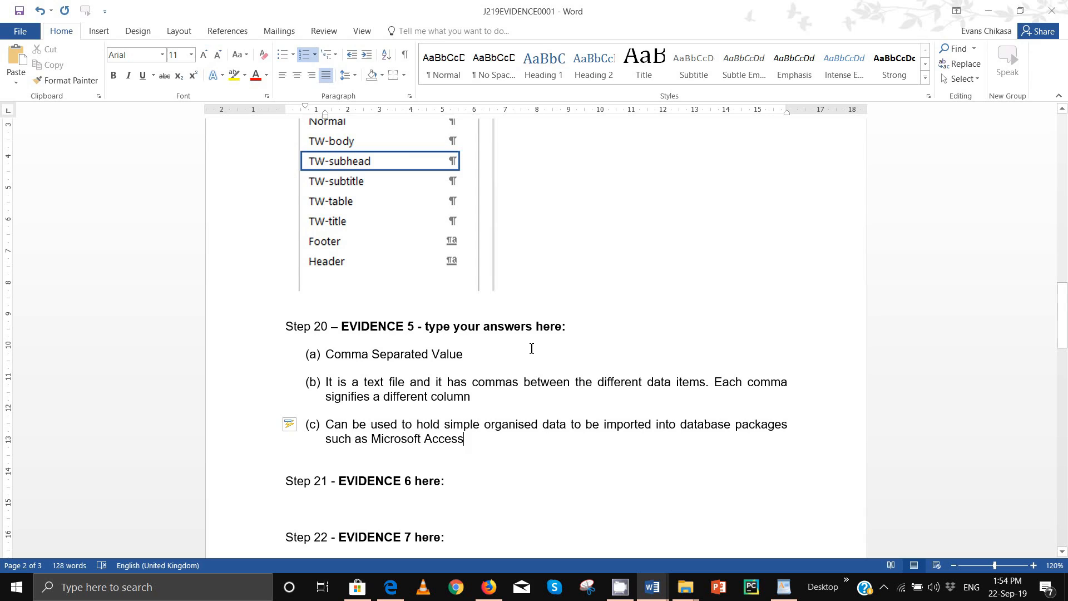
key(Down)
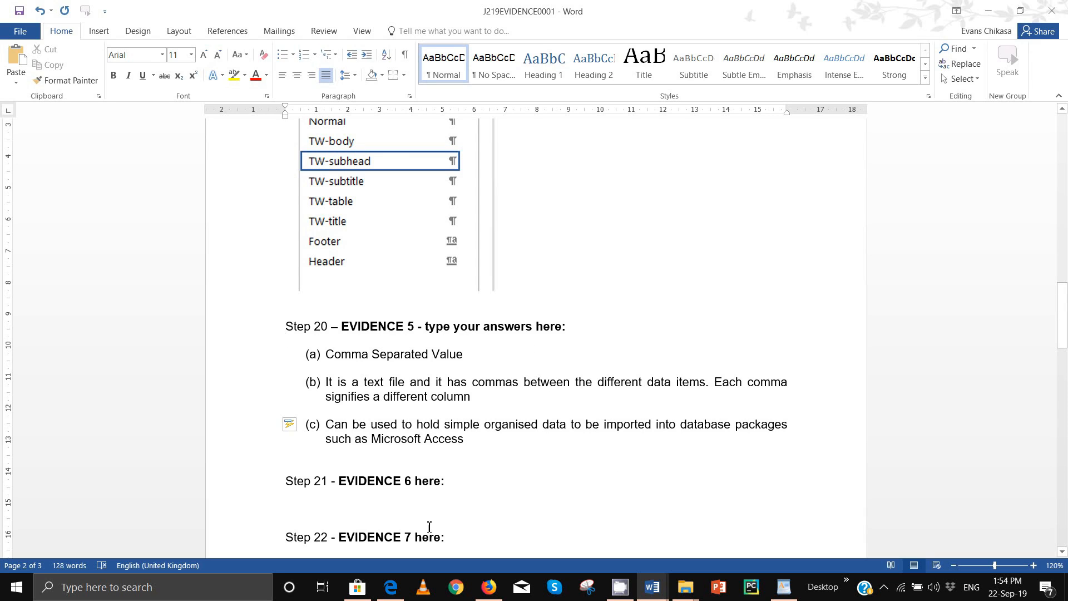
Step: Bring the 0417_s19_qp_21.pdf question paper forward, then open the screen recorder from the hidden taskbar icons
click(391, 587)
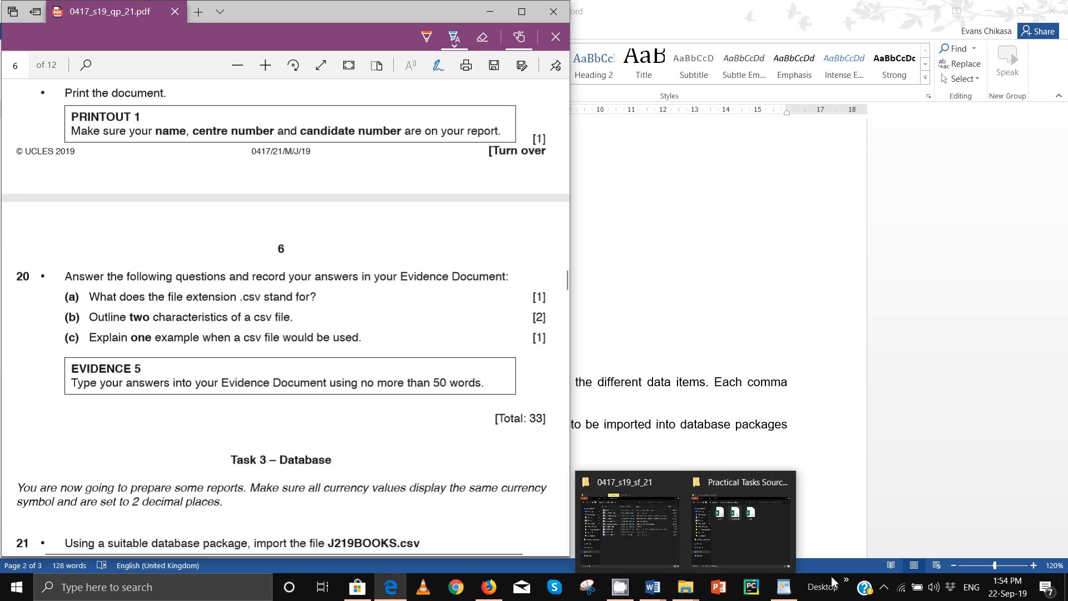
click(884, 587)
click(897, 477)
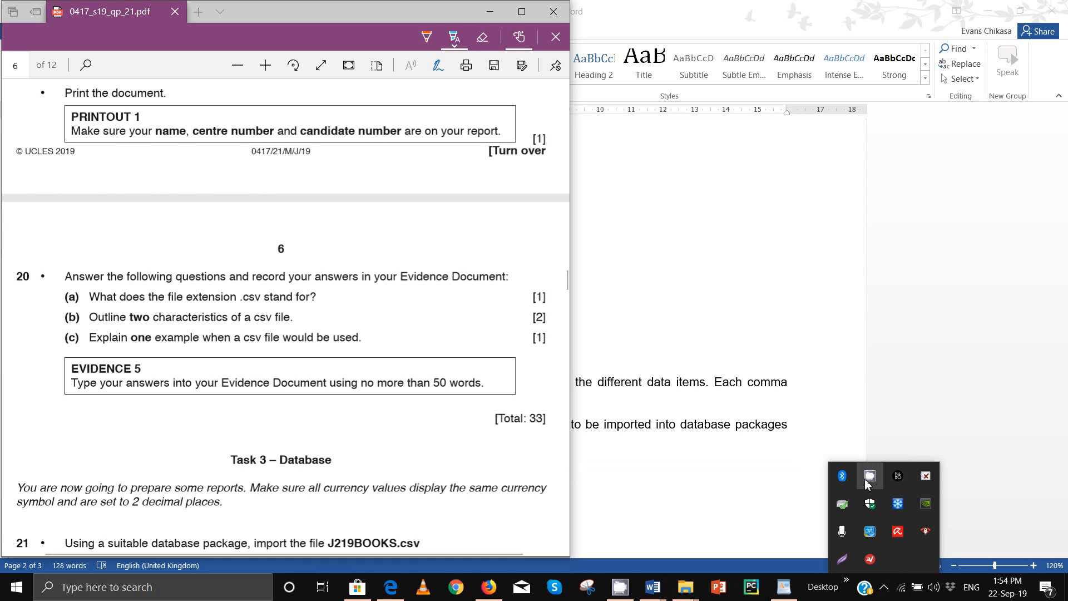